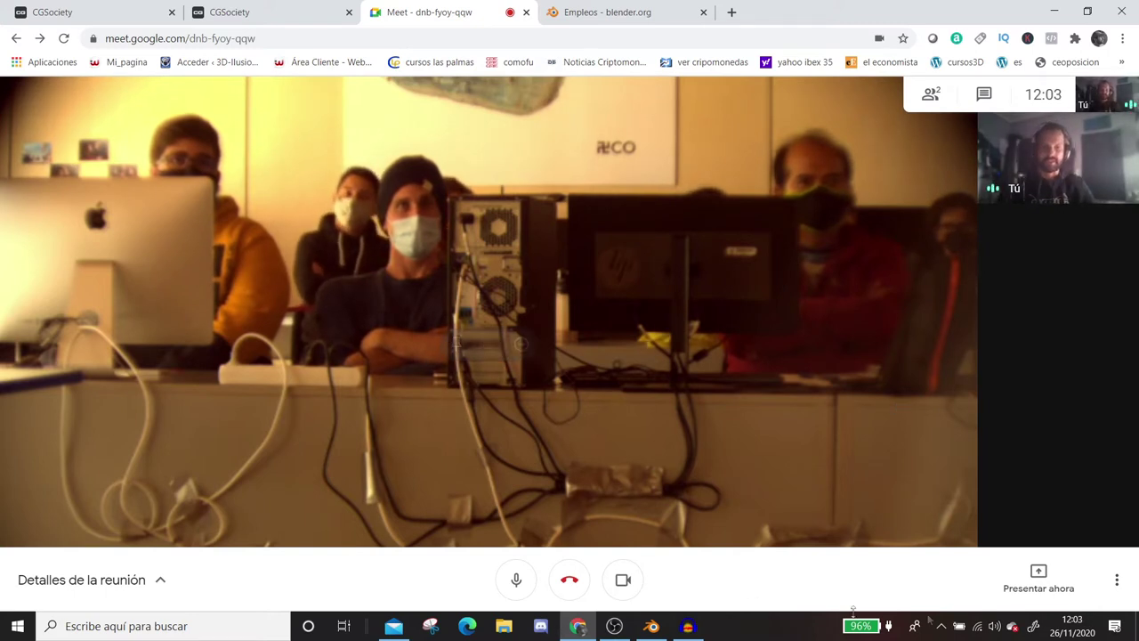
# Present the entire screen in Meet and bring up the Empleos - blender.org tab.
pyautogui.click(1056, 595)
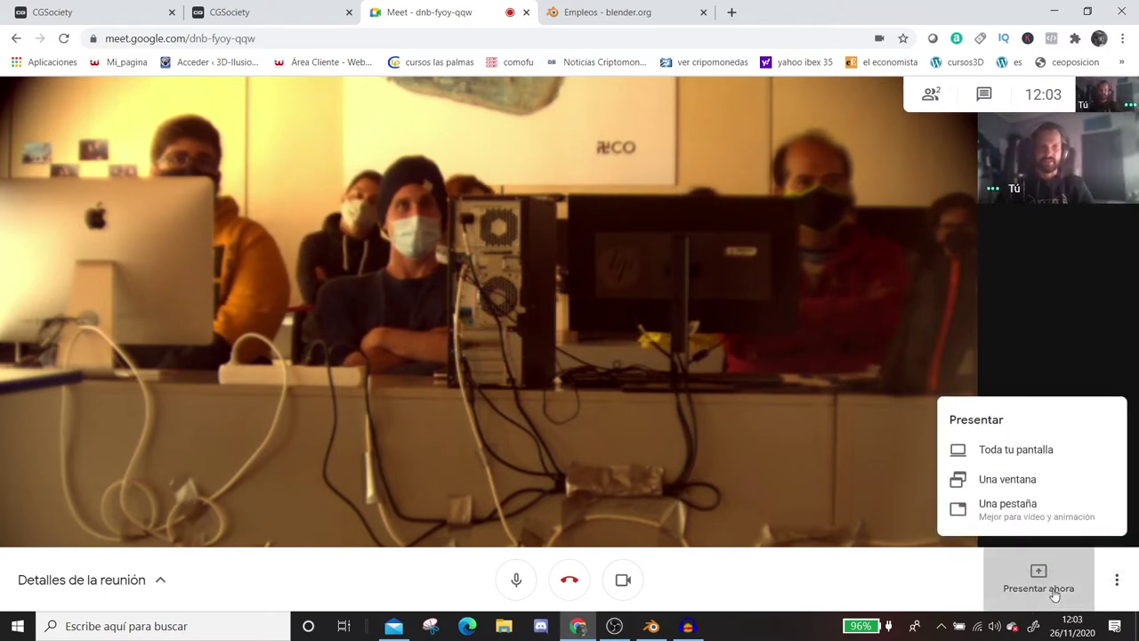
pyautogui.click(1019, 454)
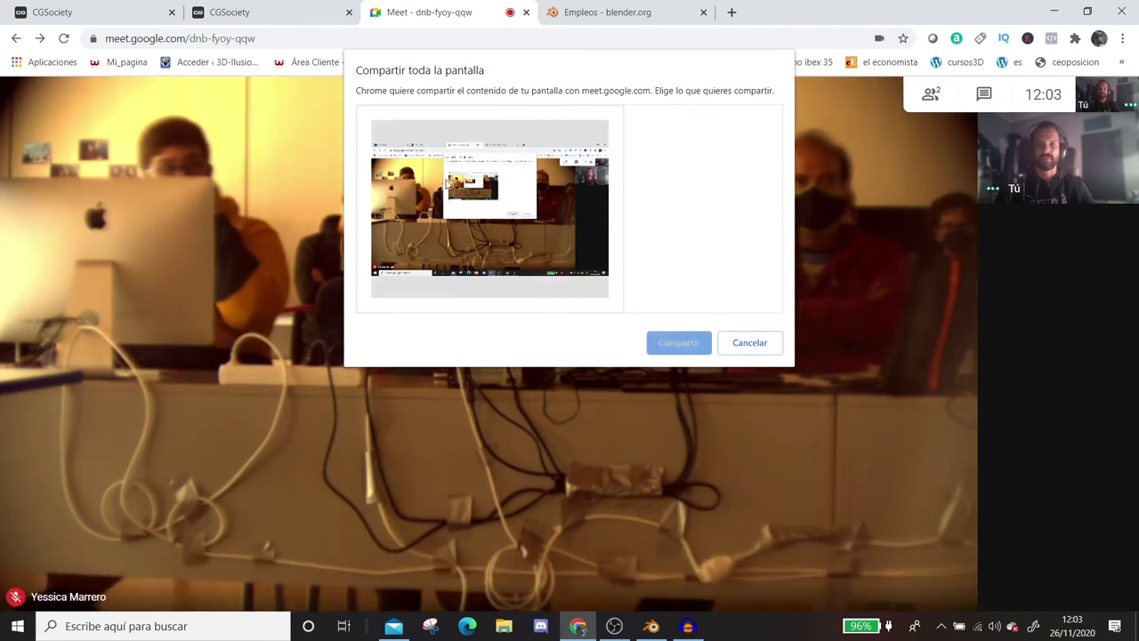
pyautogui.click(666, 342)
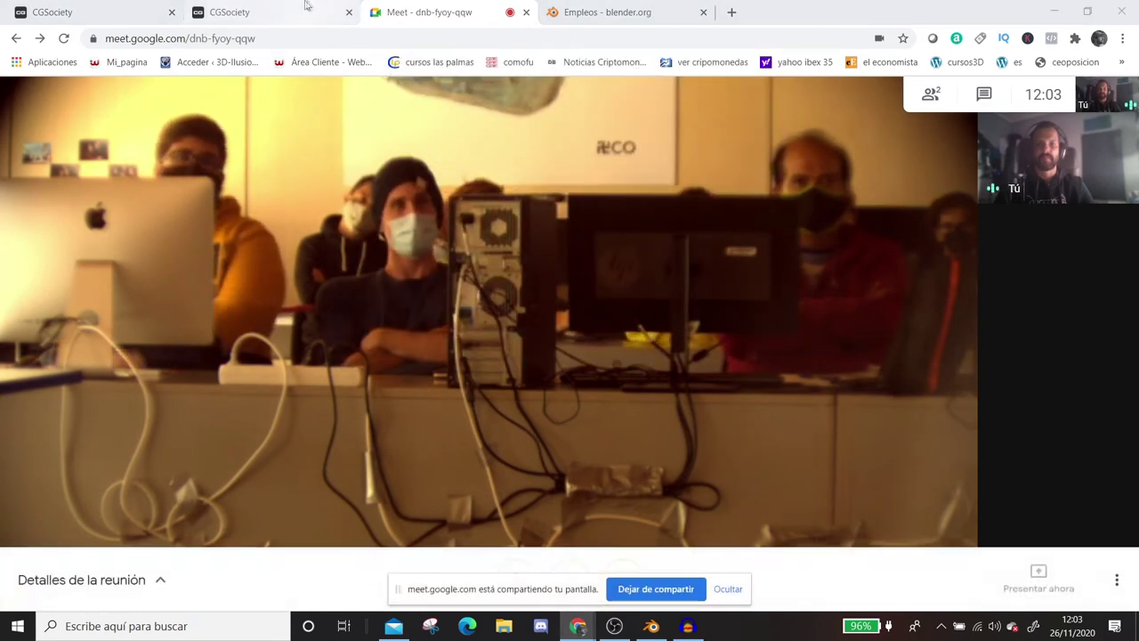
pyautogui.click(570, 21)
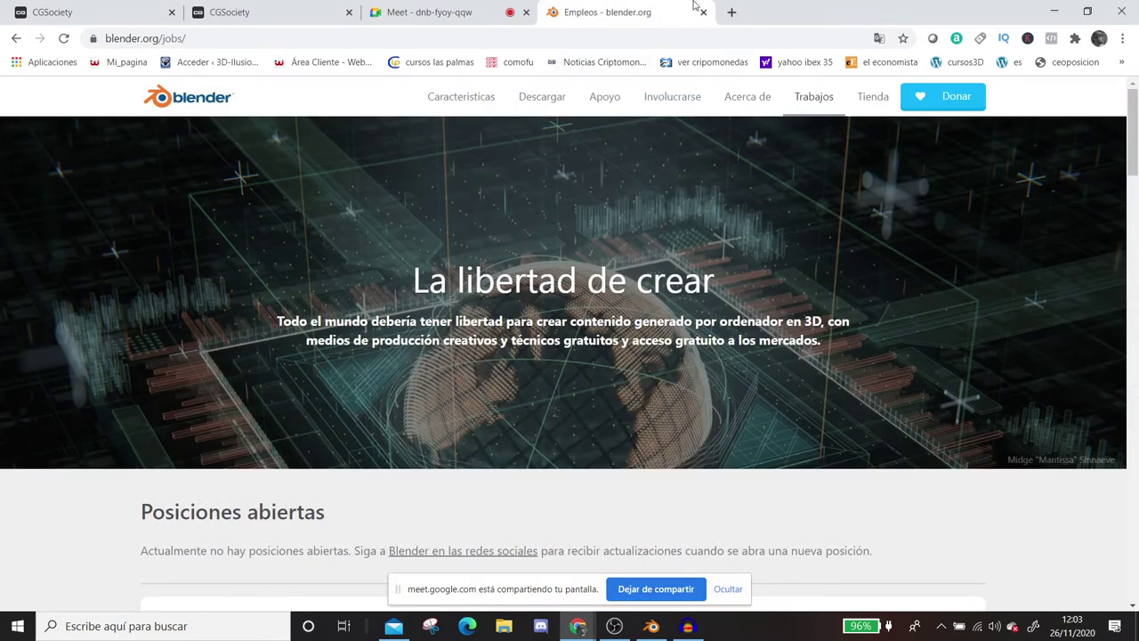
# Bring Blender forward, zoom out and orbit so Suzanne faces the view, then open the Add menu.
pyautogui.click(651, 626)
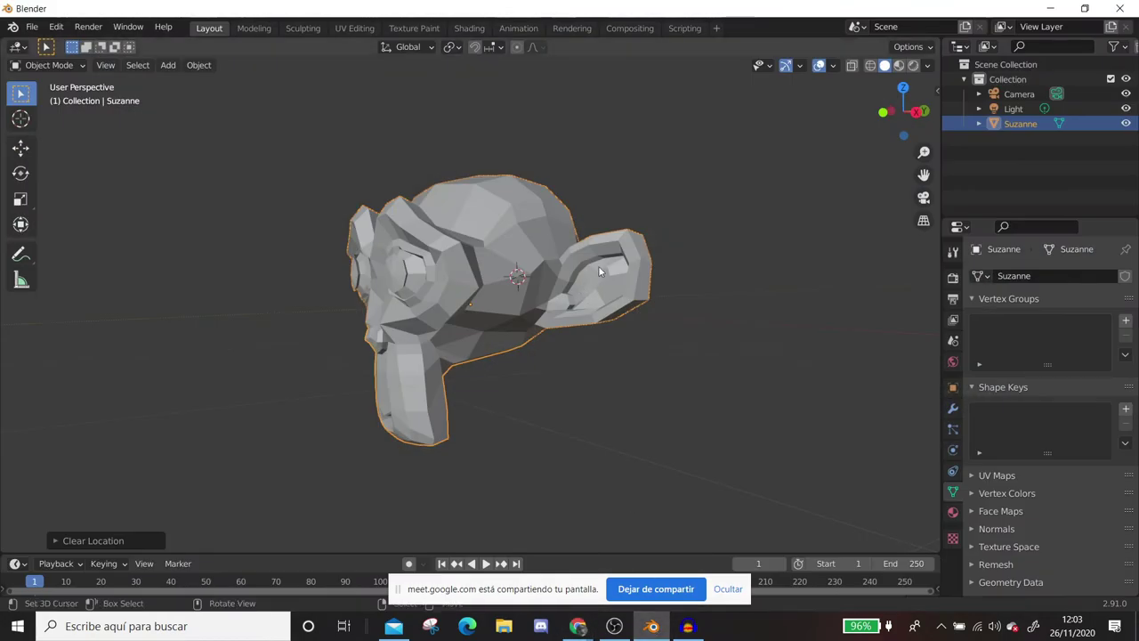
pyautogui.scroll(-2, 501, 305)
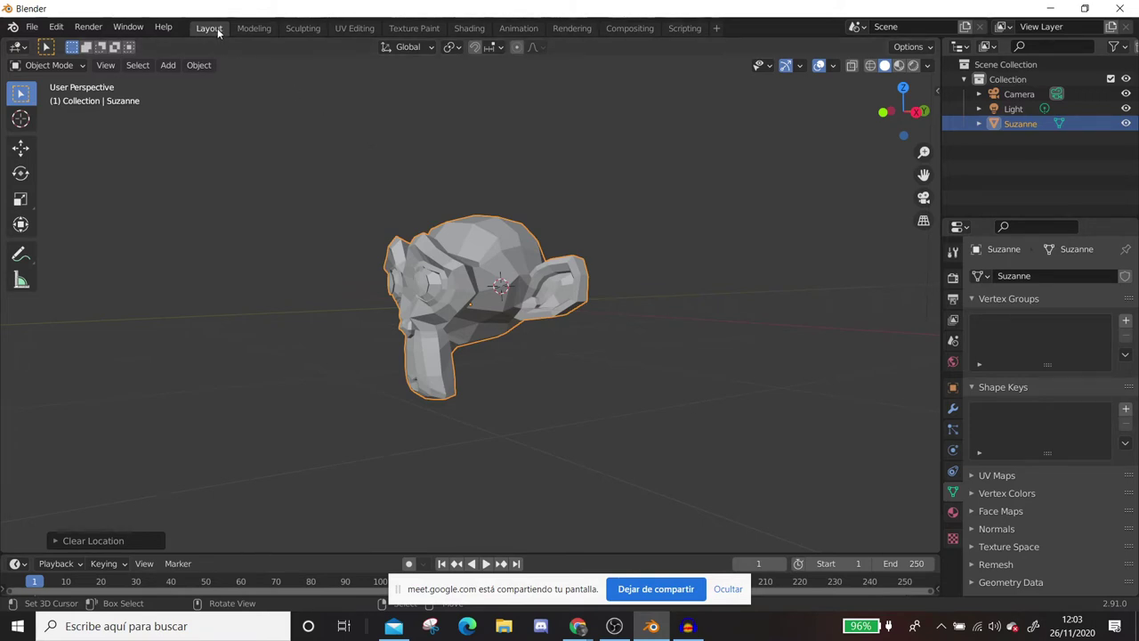
pyautogui.scroll(-2, 451, 348)
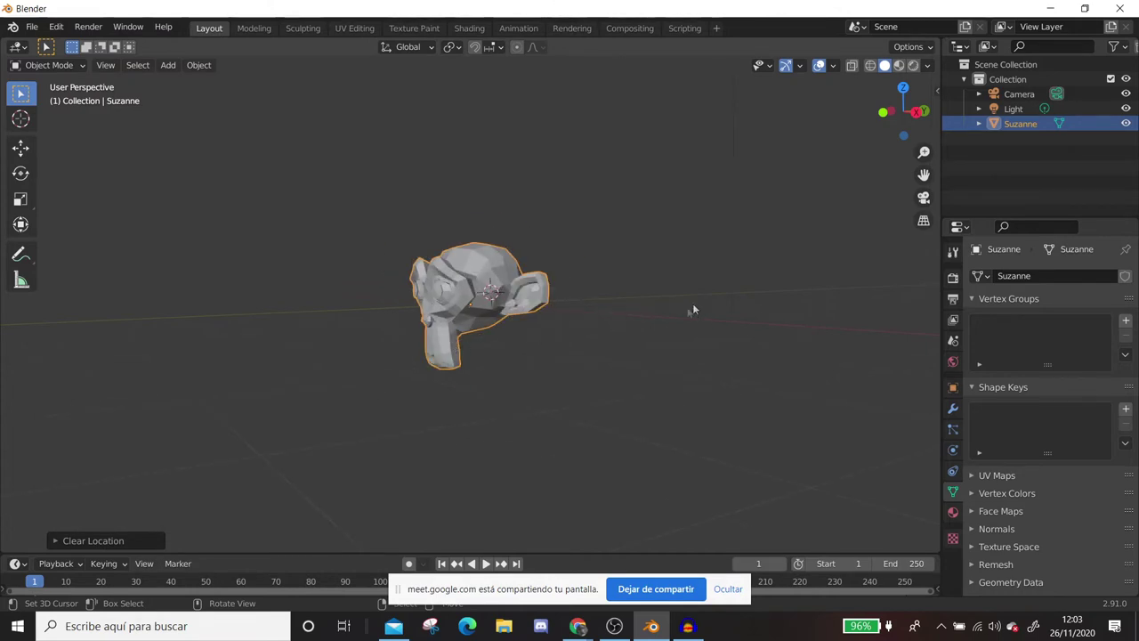
pyautogui.moveTo(459, 250); pyautogui.dragTo(566, 258, button='middle')
pyautogui.hotkey('shift', 'a')
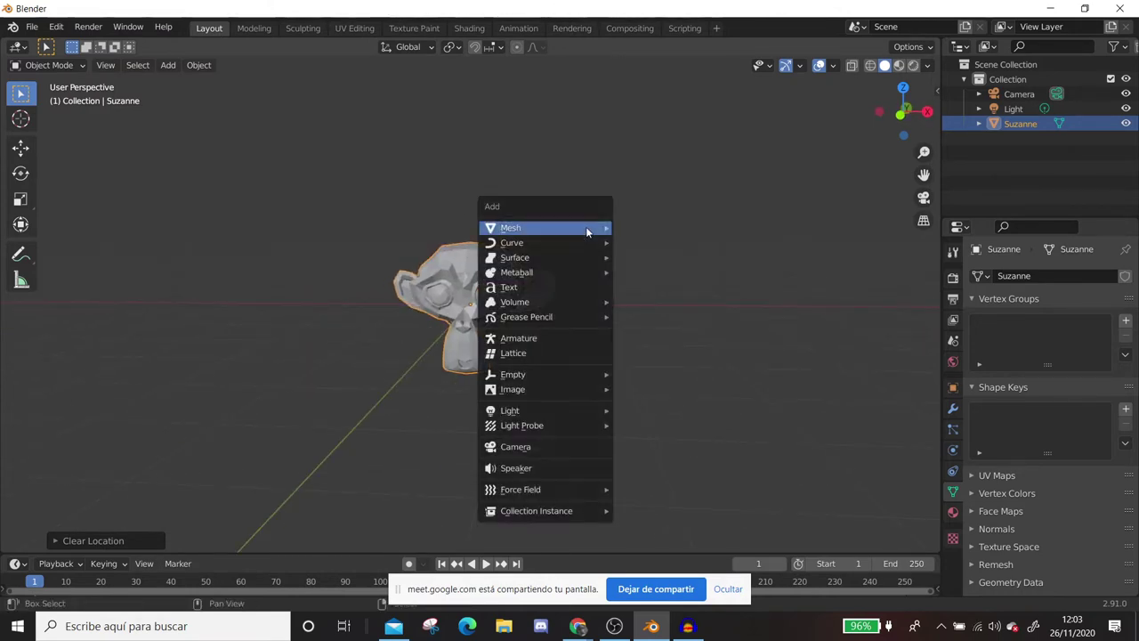
# Add a UV sphere above and right of Suzanne, then switch to the Modeling workspace.
pyautogui.click(635, 272)
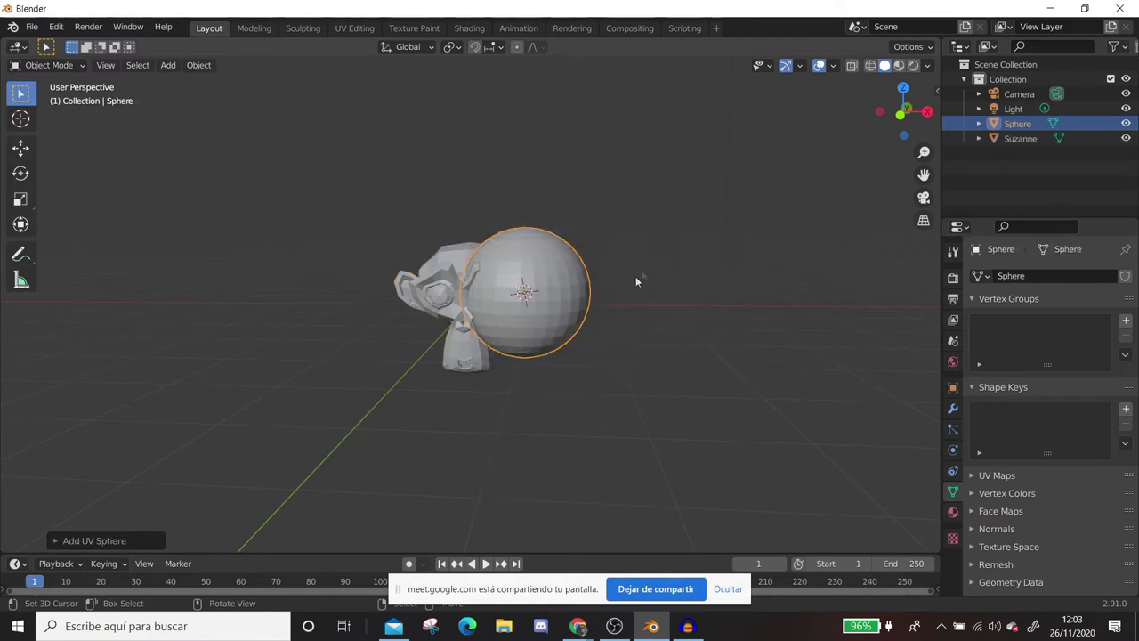
pyautogui.moveTo(576, 315)
pyautogui.mouseDown(button='middle')
pyautogui.moveTo(551, 299)
pyautogui.moveTo(581, 278)
pyautogui.moveTo(529, 274)
pyautogui.mouseUp(button='middle')
pyautogui.press('g')
pyautogui.click(572, 275)
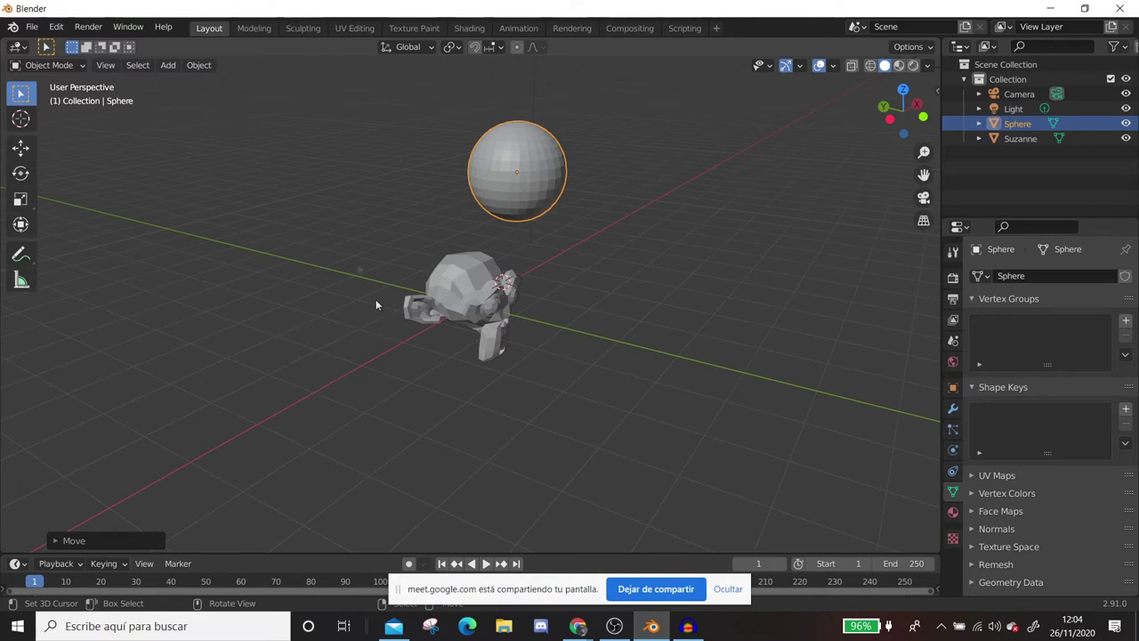
pyautogui.click(250, 29)
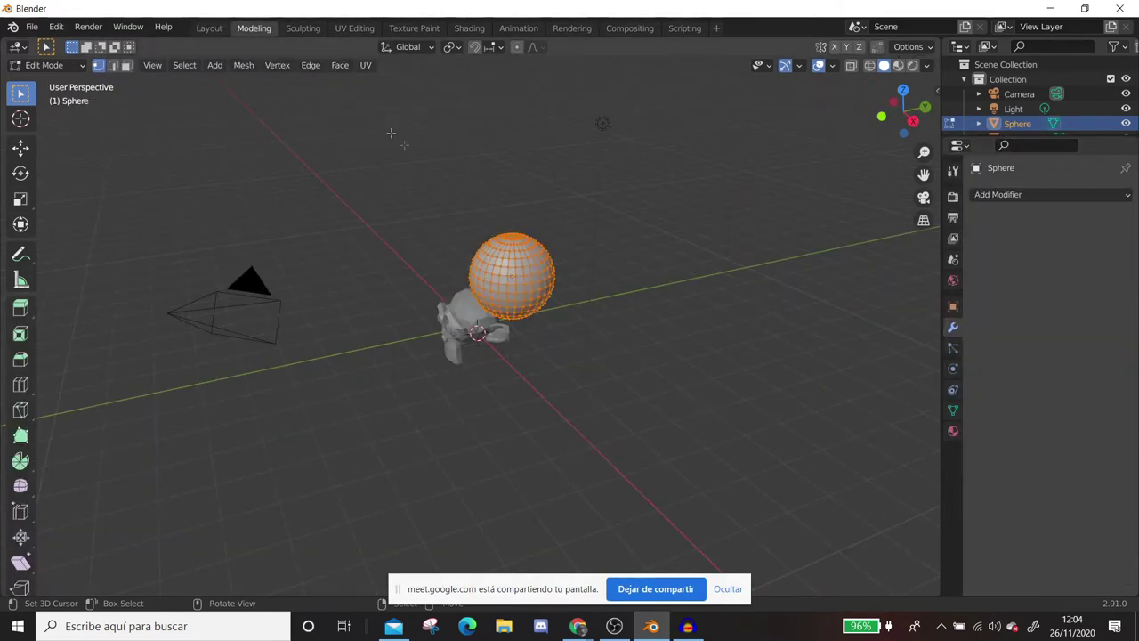
# Move the sphere's mesh further up and right in Edit Mode, then go to Sculpting.
pyautogui.press('g')
pyautogui.click(481, 84)
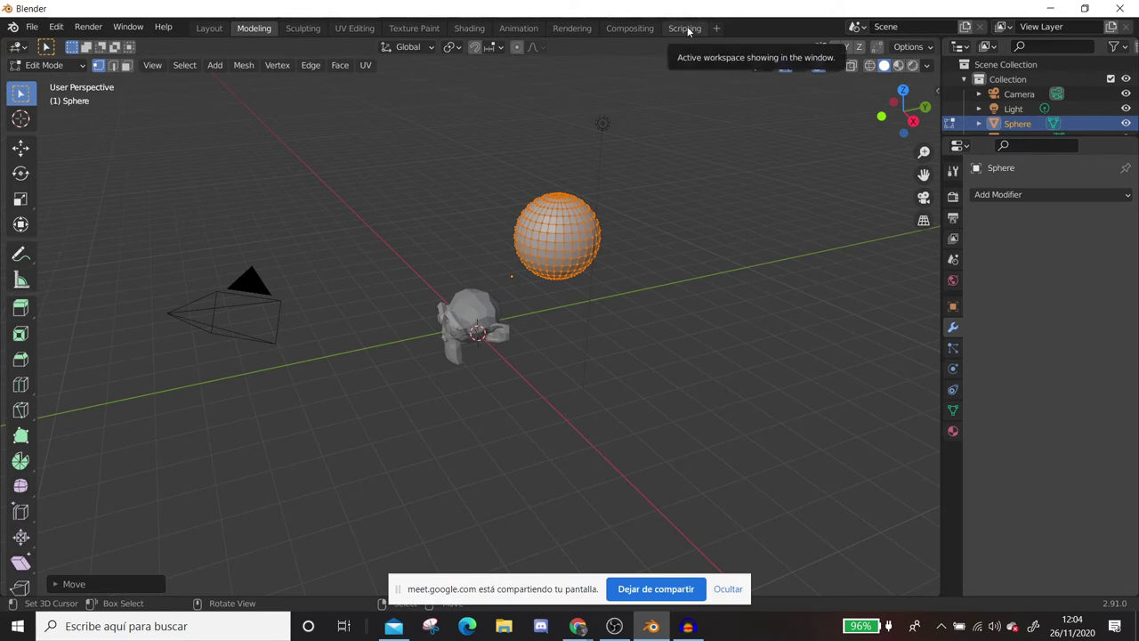
pyautogui.click(305, 28)
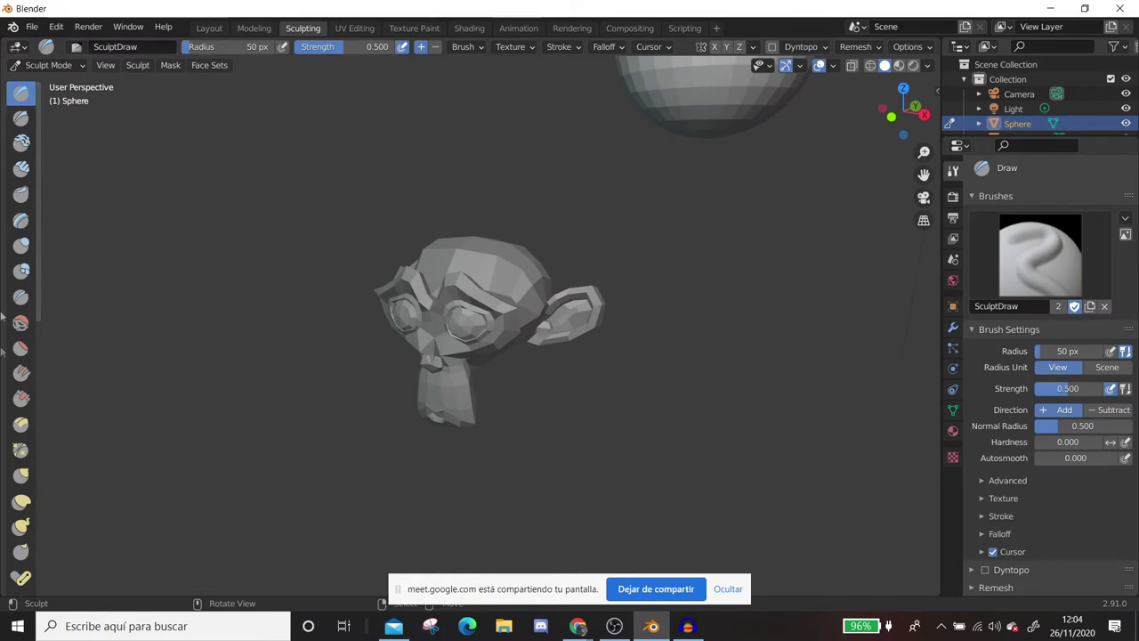
# Frame Suzanne from the front, show the sphere's modifiers and the Add Modifier list, then go to UV Editing.
pyautogui.moveTo(374, 294); pyautogui.dragTo(673, 284, button='middle')
pyautogui.scroll(2, 404, 296)
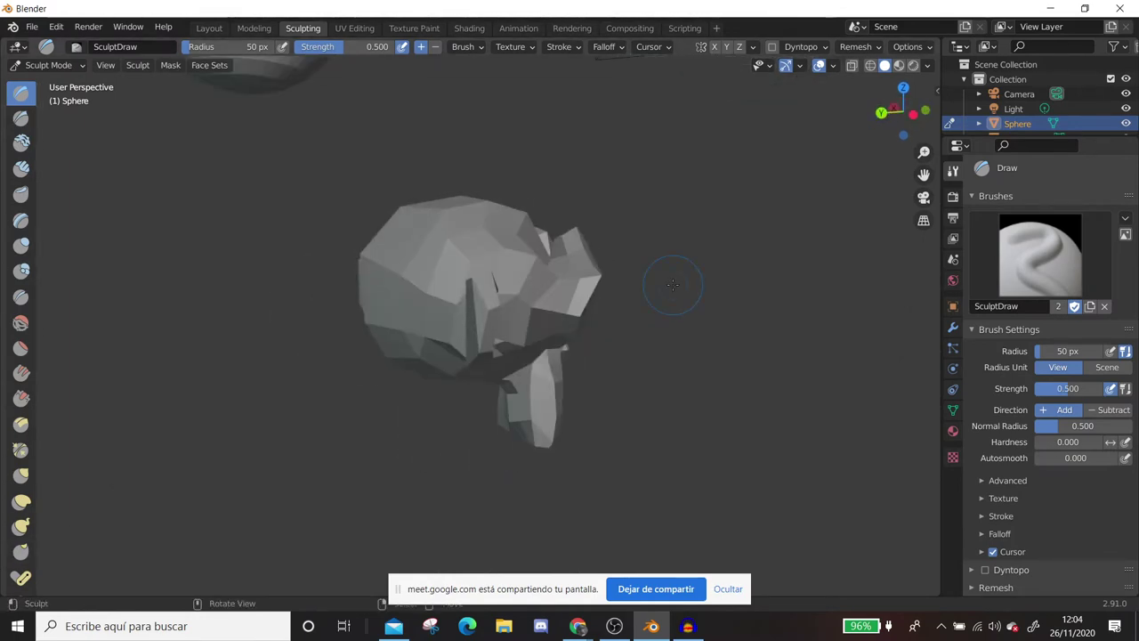
pyautogui.moveTo(633, 285); pyautogui.dragTo(439, 233, button='middle')
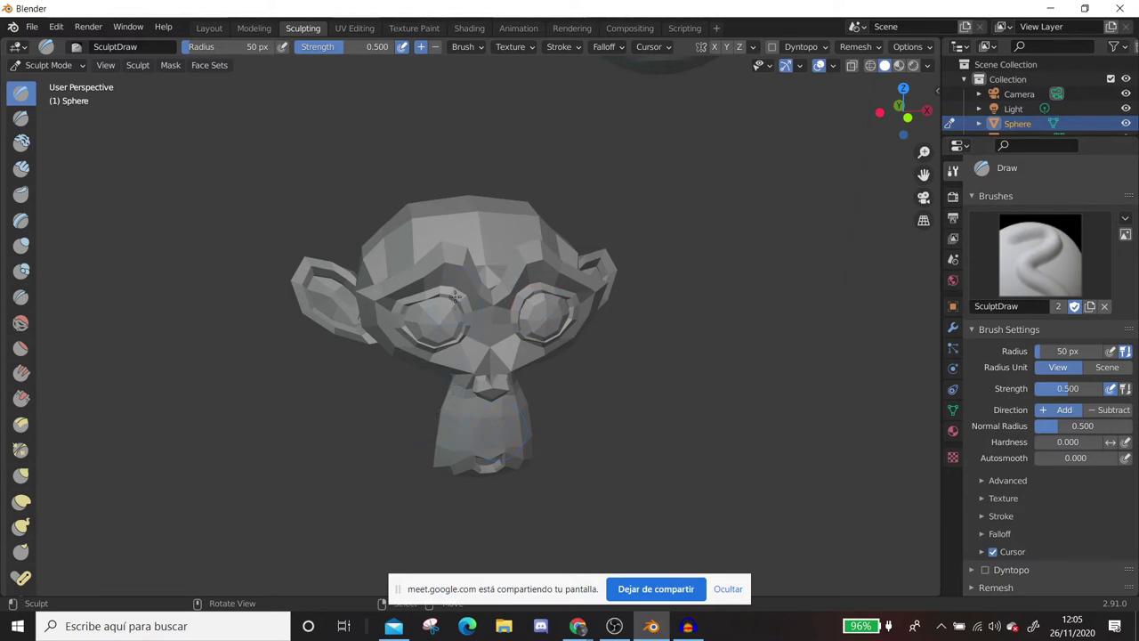
pyautogui.scroll(-2, 454, 297)
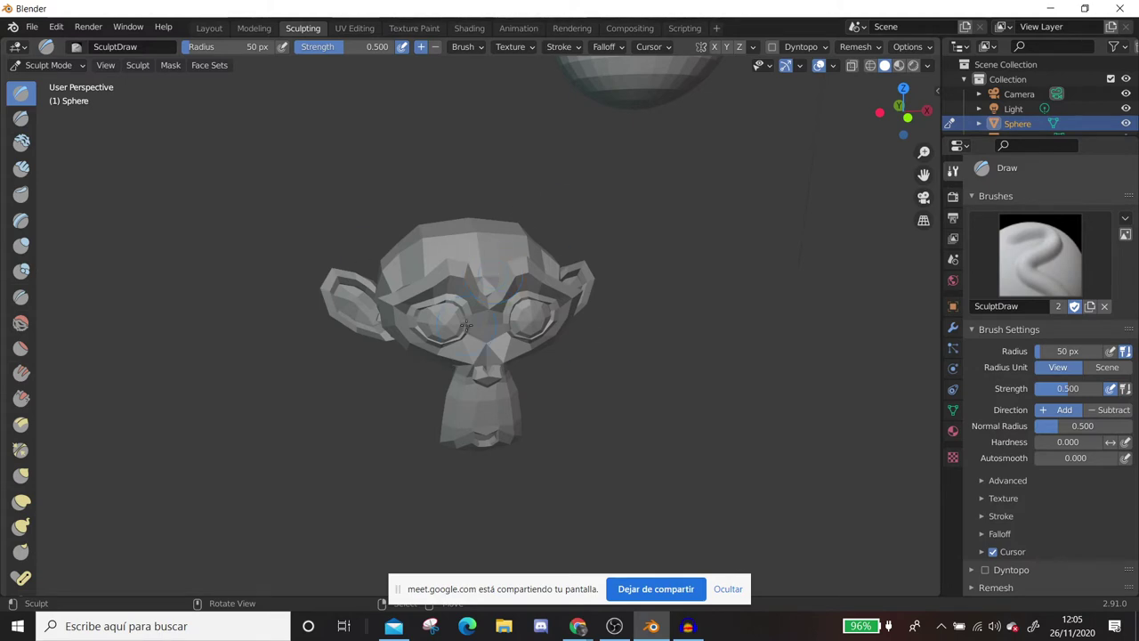
pyautogui.click(953, 328)
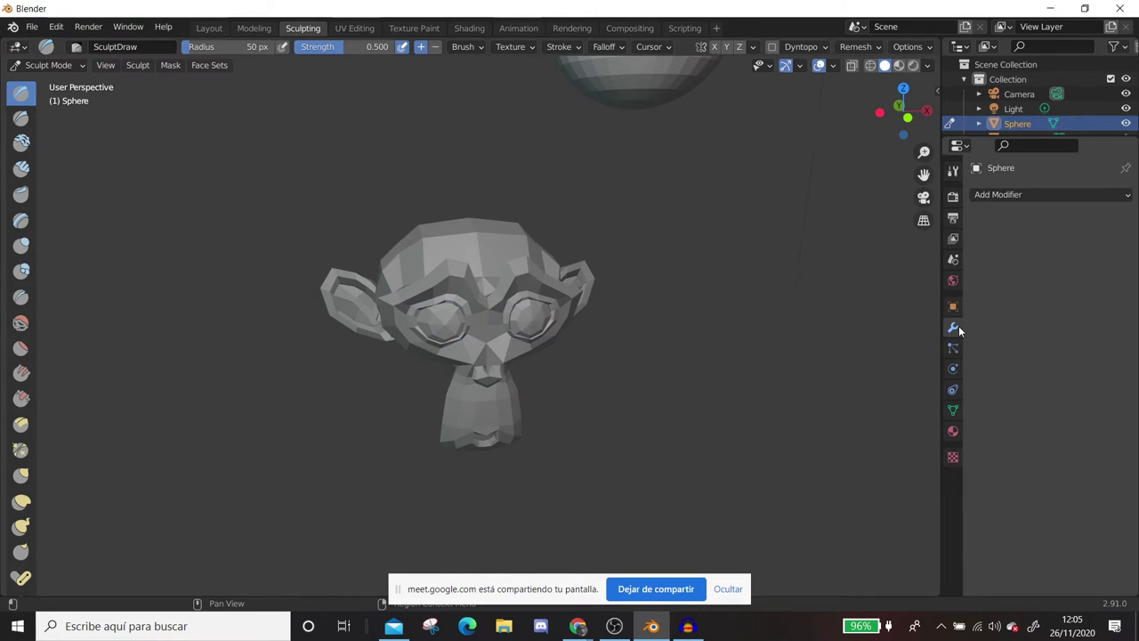
pyautogui.click(1010, 194)
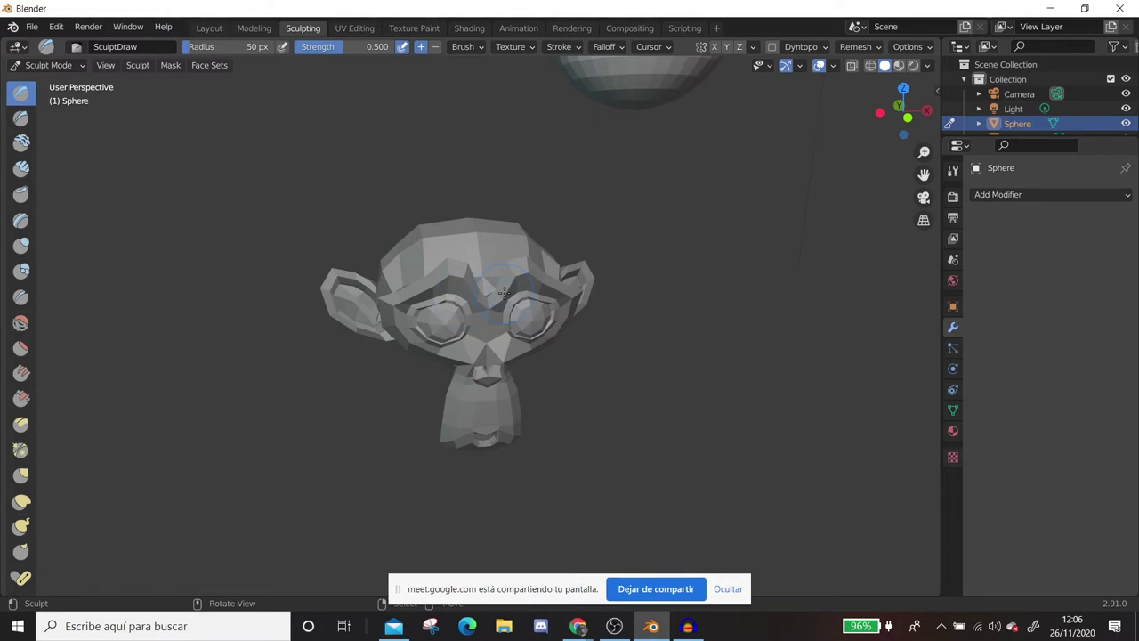
pyautogui.click(354, 28)
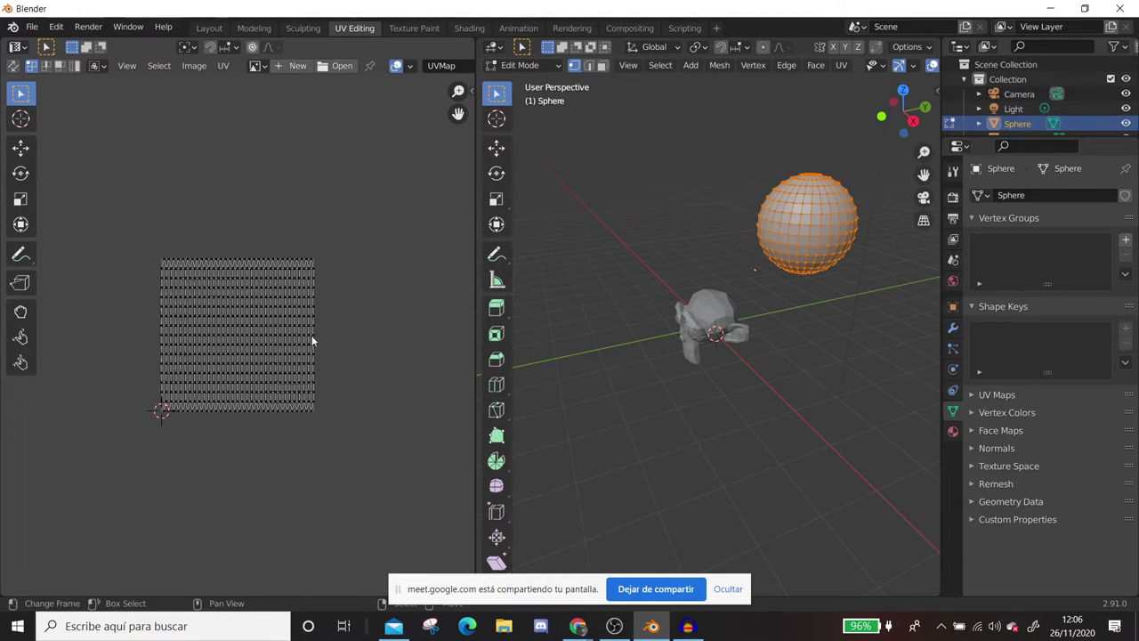
# Orbit the UV Editing viewport, then move through the Texture Paint and Shading workspaces.
pyautogui.moveTo(872, 267)
pyautogui.mouseDown(button='middle')
pyautogui.moveTo(902, 245)
pyautogui.moveTo(635, 220)
pyautogui.moveTo(615, 241)
pyautogui.mouseUp(button='middle')
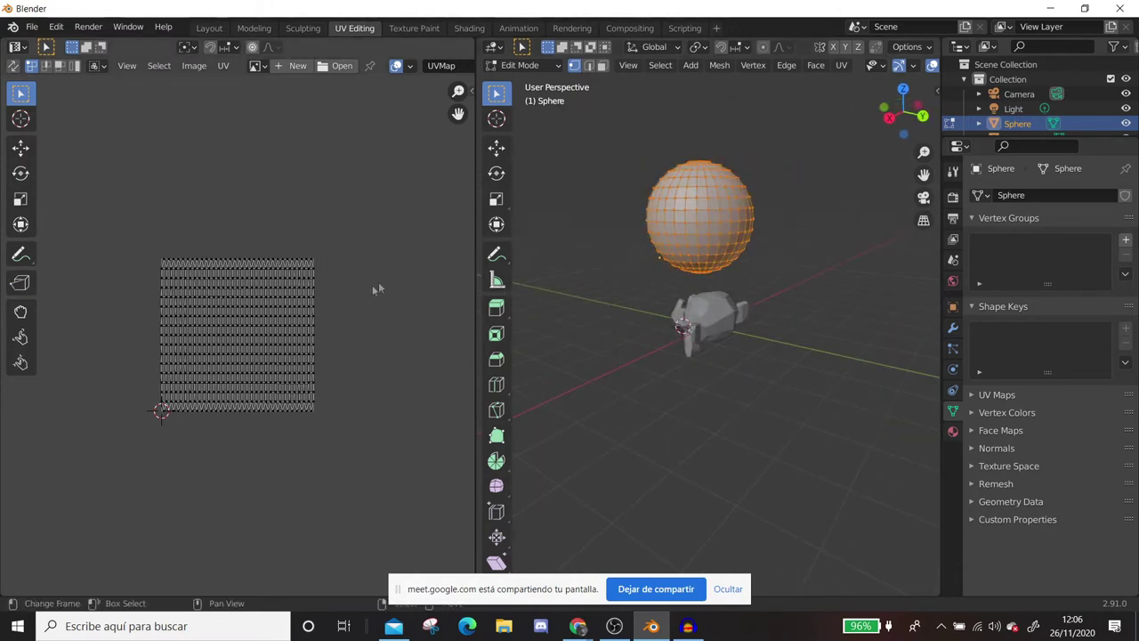
pyautogui.click(414, 29)
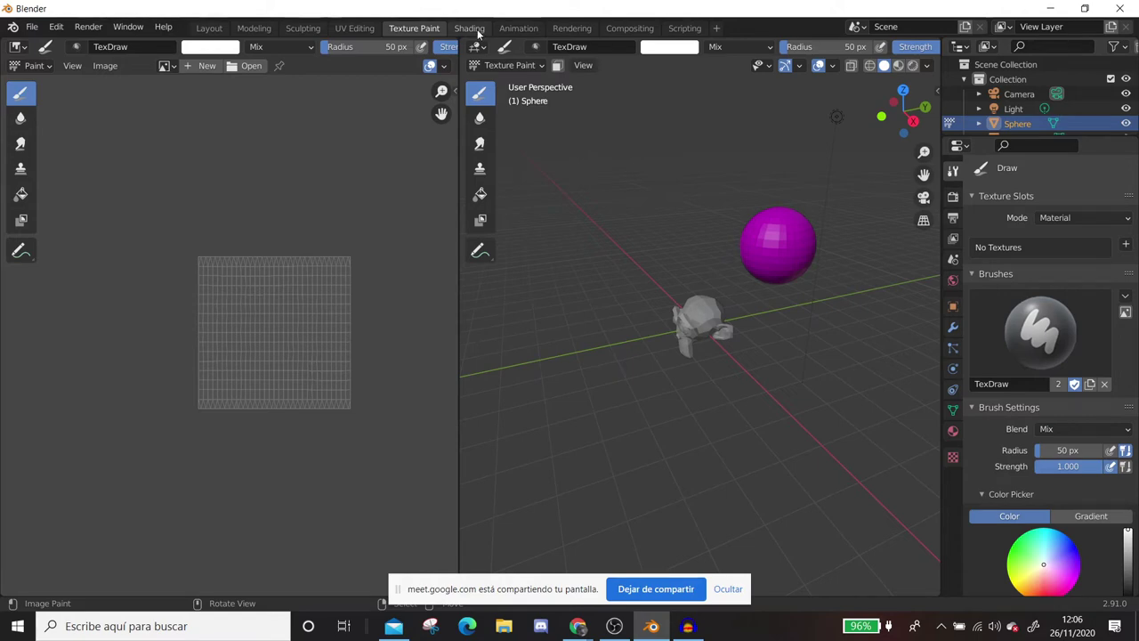
pyautogui.click(469, 28)
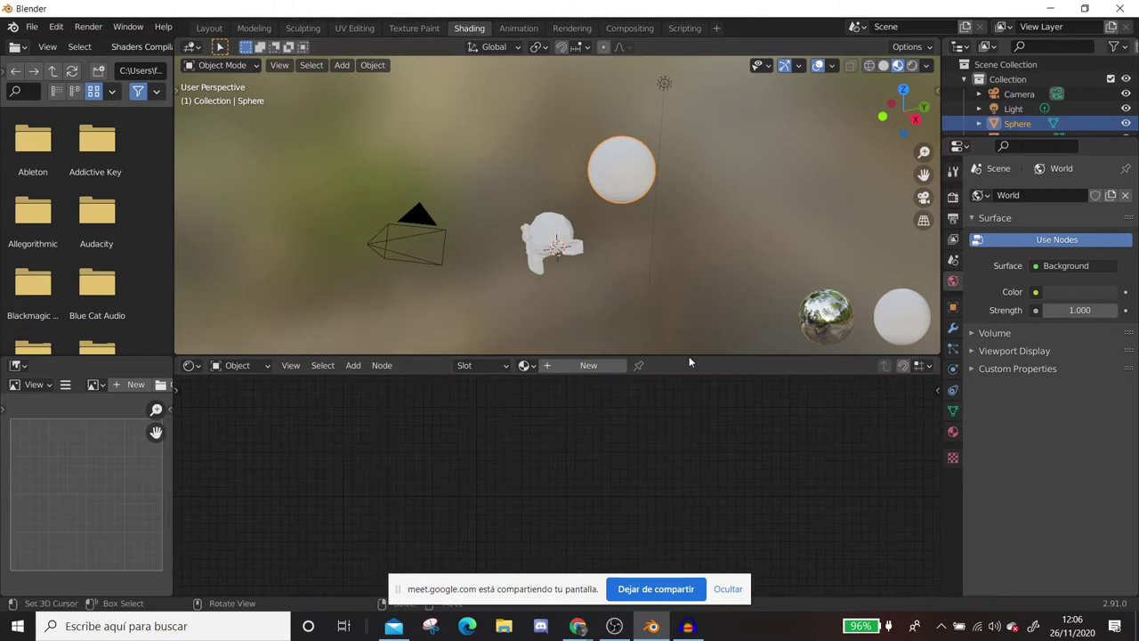
# Make the Shading node editor taller and show the sphere's material properties.
pyautogui.moveTo(694, 354); pyautogui.dragTo(699, 266)
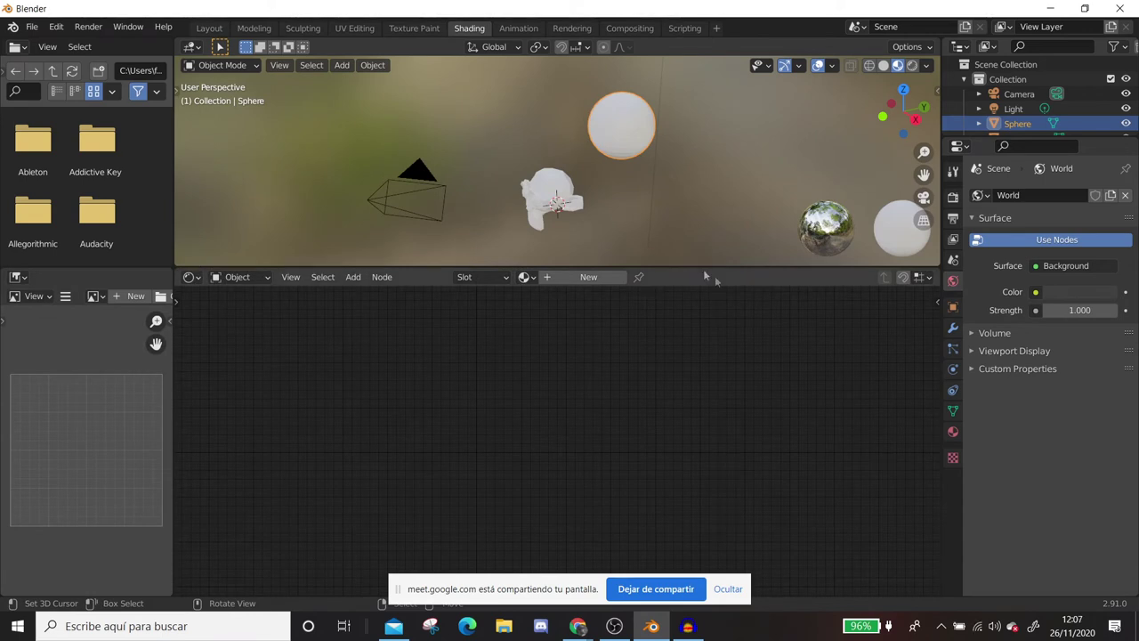
pyautogui.click(952, 432)
# Create a new material on the sphere and add a Noise Texture node left of the shader.
pyautogui.click(1050, 263)
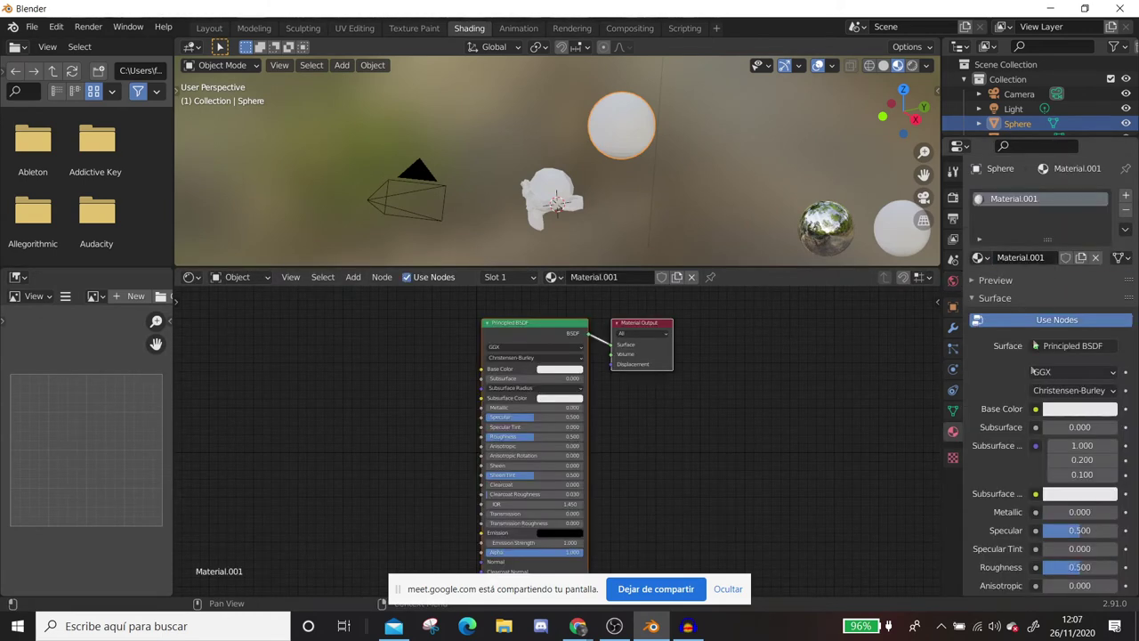
pyautogui.moveTo(658, 411); pyautogui.dragTo(771, 398, button='middle')
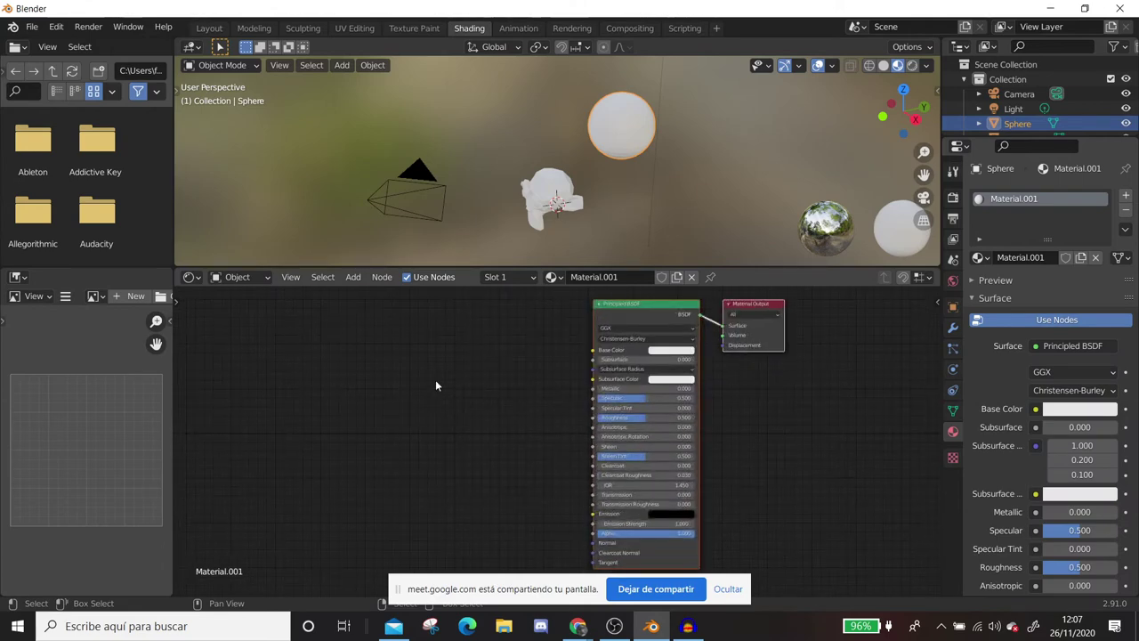
pyautogui.hotkey('shift', 'a')
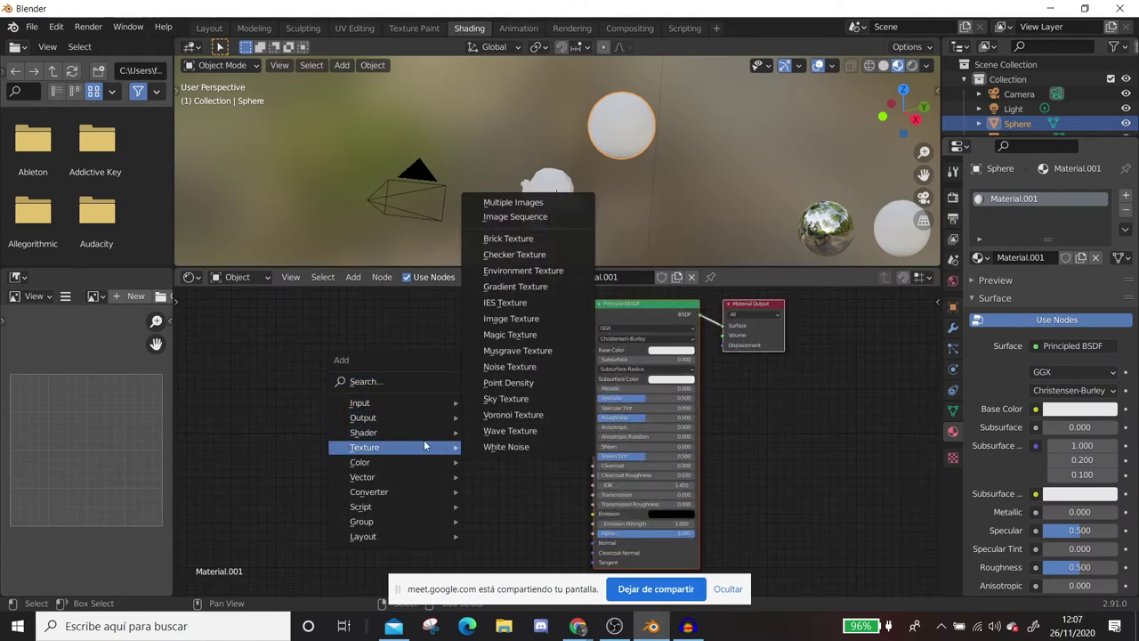
pyautogui.click(502, 368)
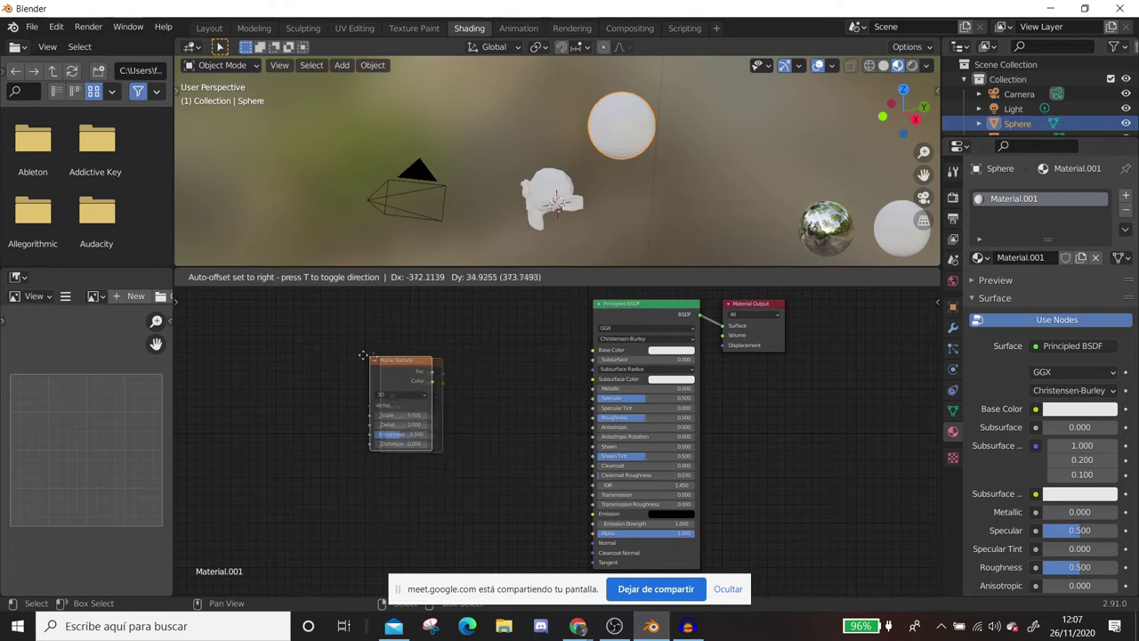
pyautogui.click(279, 328)
# Add a ColorRamp, linking Noise Color to its Fac and its Color to Base Color.
pyautogui.hotkey('shift', 'a')
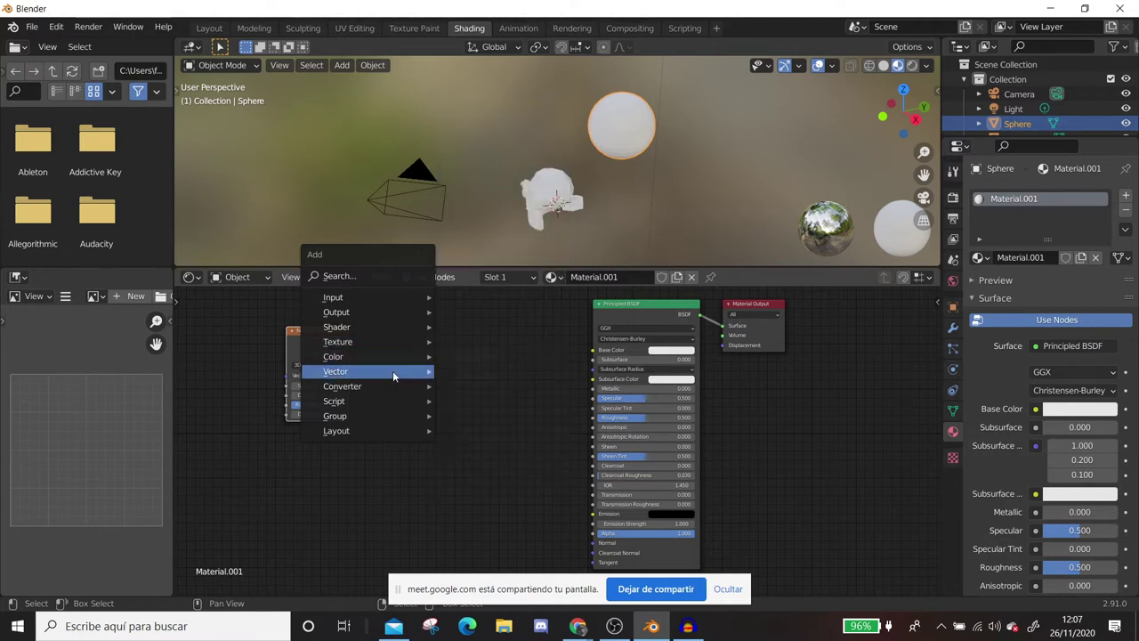
pyautogui.moveTo(343, 386)
pyautogui.click(476, 194)
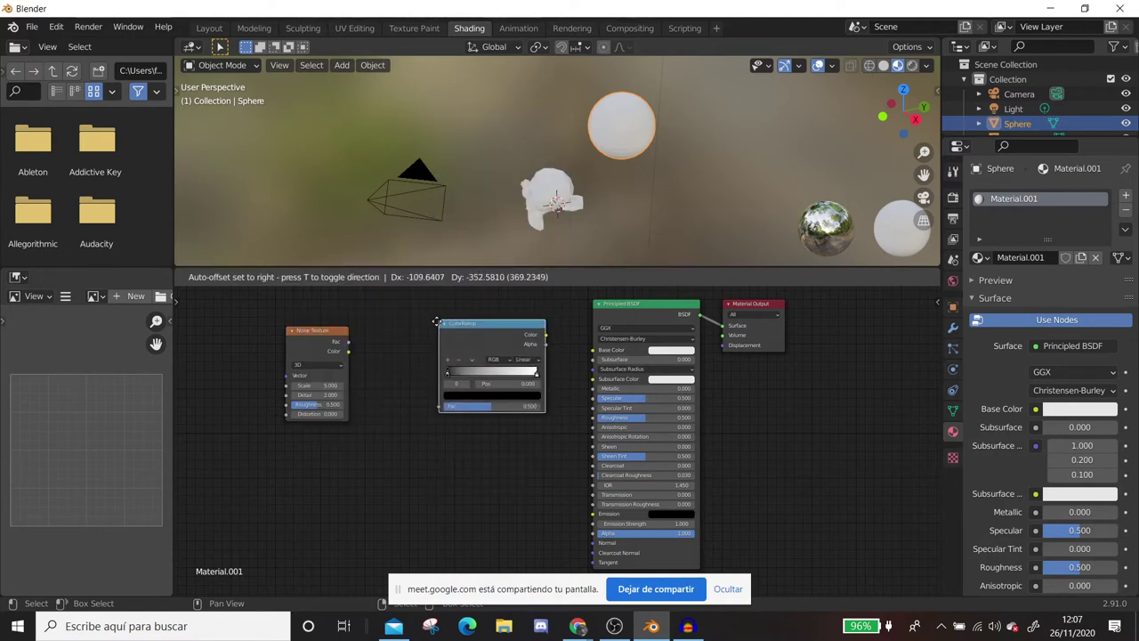
pyautogui.click(471, 352)
pyautogui.moveTo(526, 350); pyautogui.dragTo(593, 350)
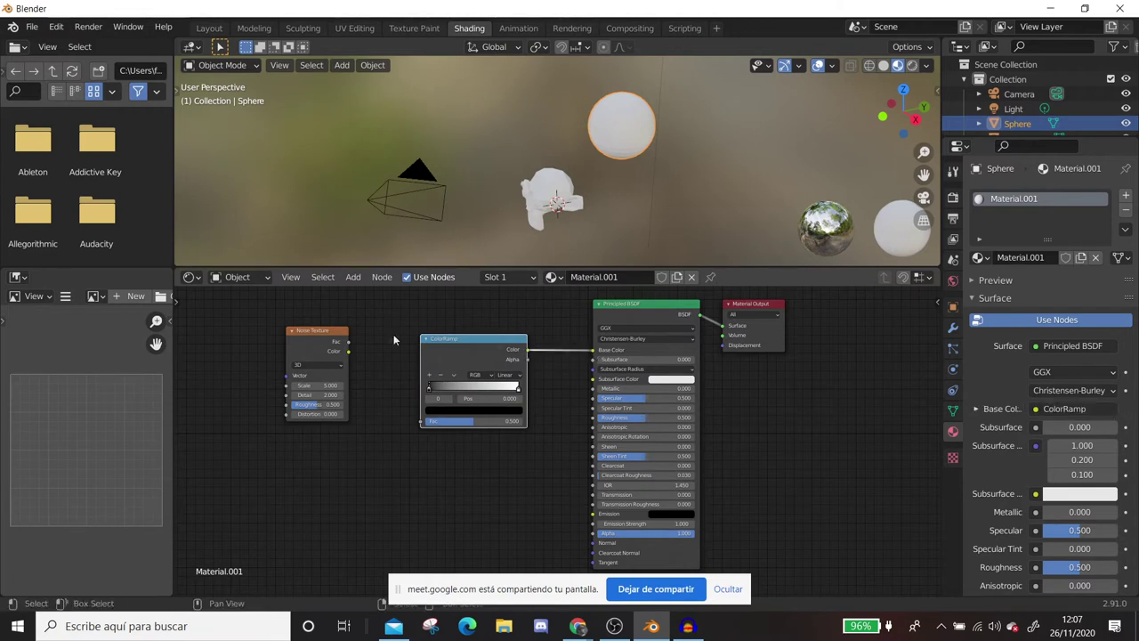
pyautogui.moveTo(348, 351); pyautogui.dragTo(421, 421)
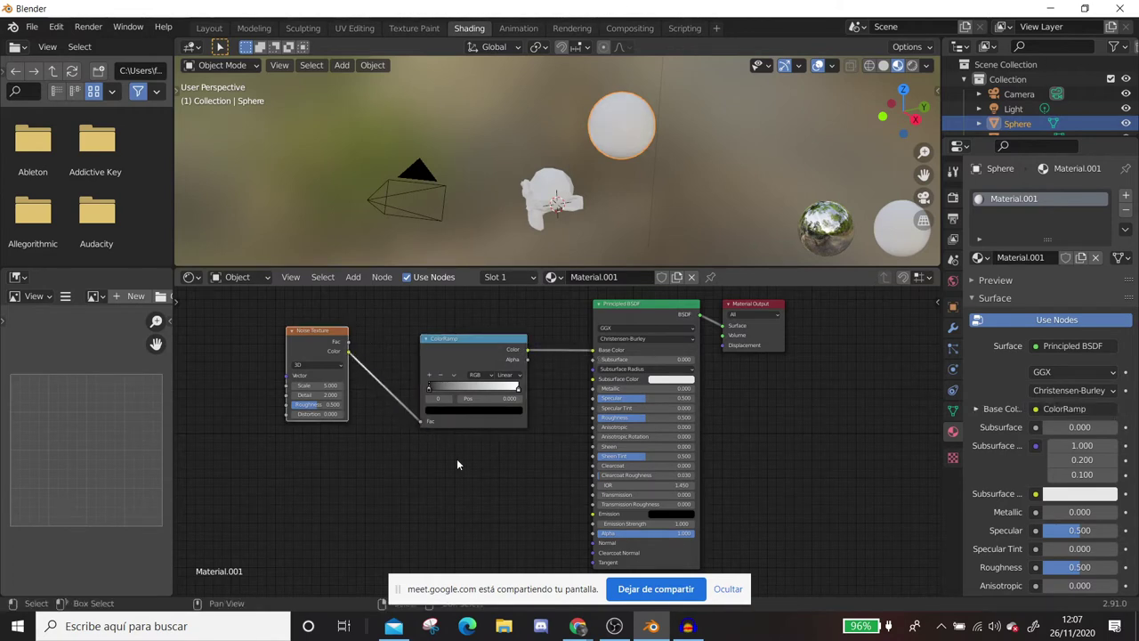
# Set the ramp stops to 0.384 and 0.862 and the noise Scale to 13.300.
pyautogui.scroll(2, 531, 218)
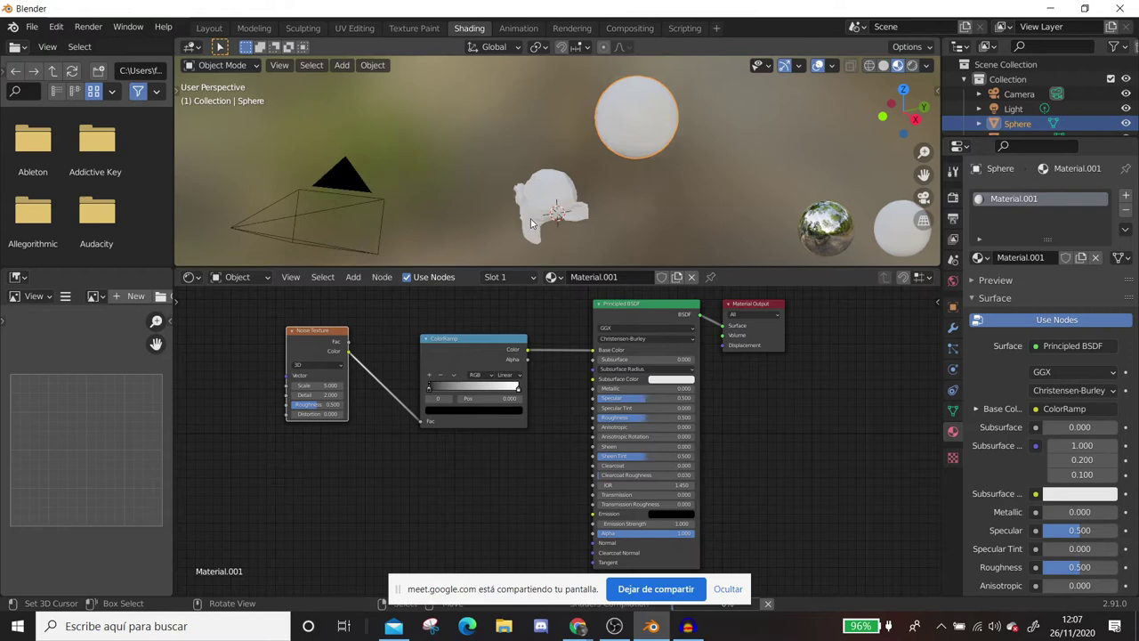
pyautogui.moveTo(531, 218)
pyautogui.mouseDown(button='middle')
pyautogui.moveTo(568, 155)
pyautogui.moveTo(500, 137)
pyautogui.moveTo(580, 157)
pyautogui.mouseUp(button='middle')
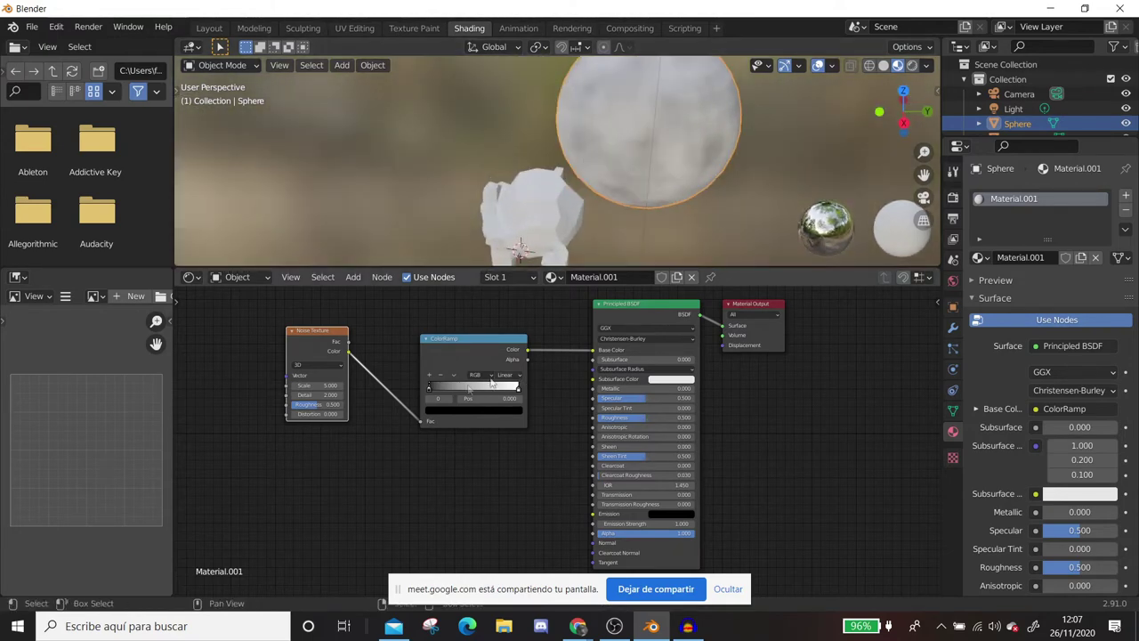
pyautogui.moveTo(430, 389); pyautogui.dragTo(483, 395)
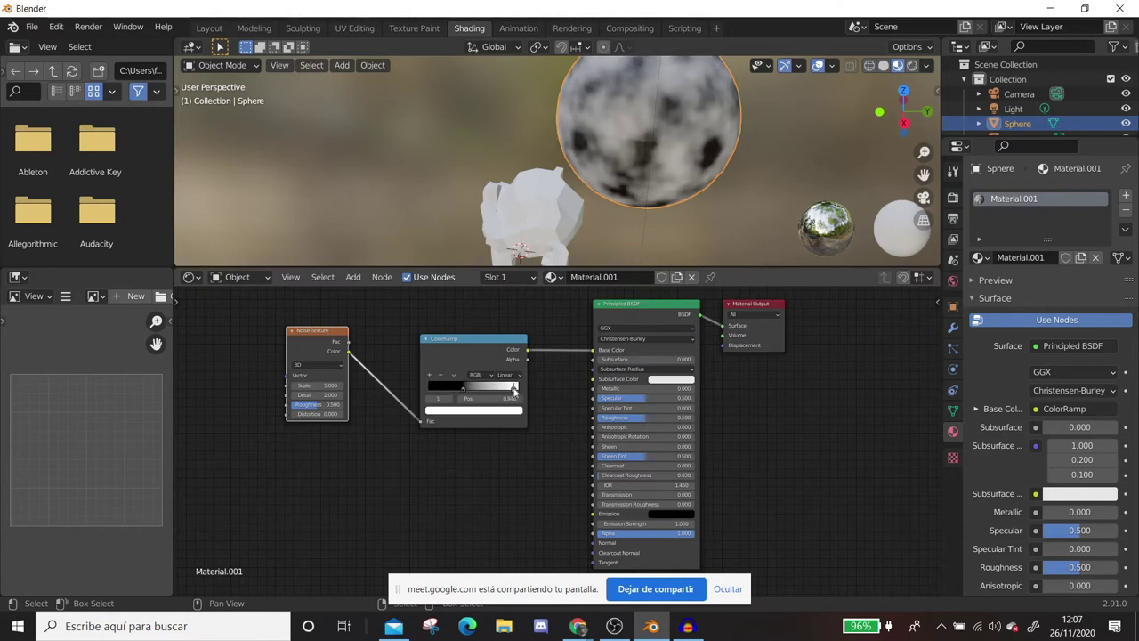
pyautogui.moveTo(483, 395); pyautogui.dragTo(506, 389)
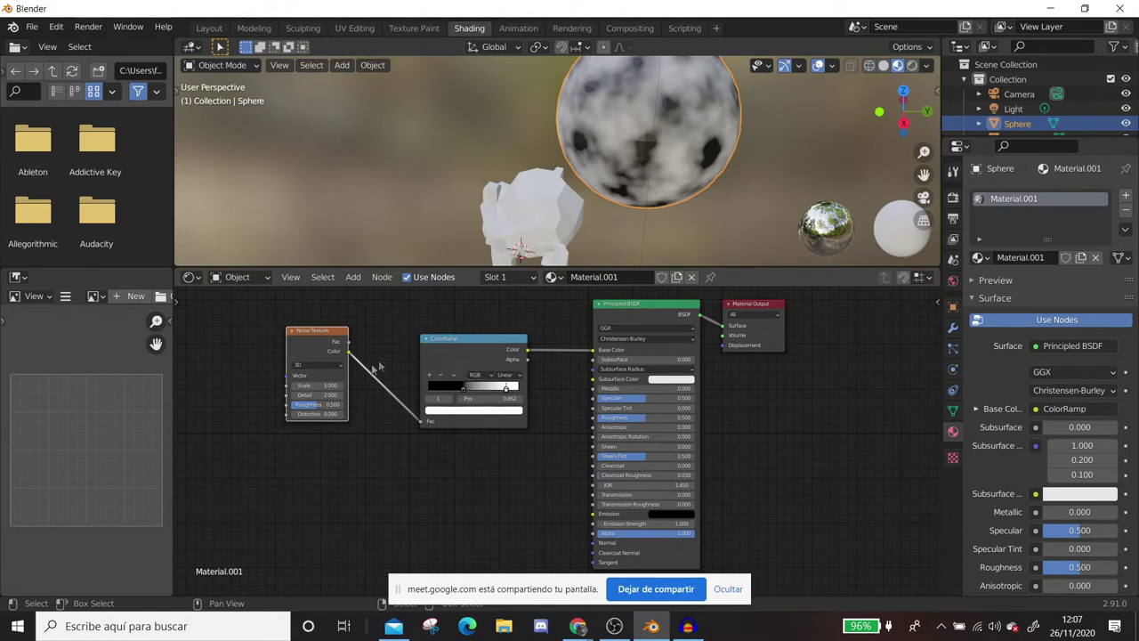
pyautogui.moveTo(318, 385)
pyautogui.mouseDown()
pyautogui.moveTo(294, 385)
pyautogui.moveTo(343, 385)
pyautogui.mouseUp()
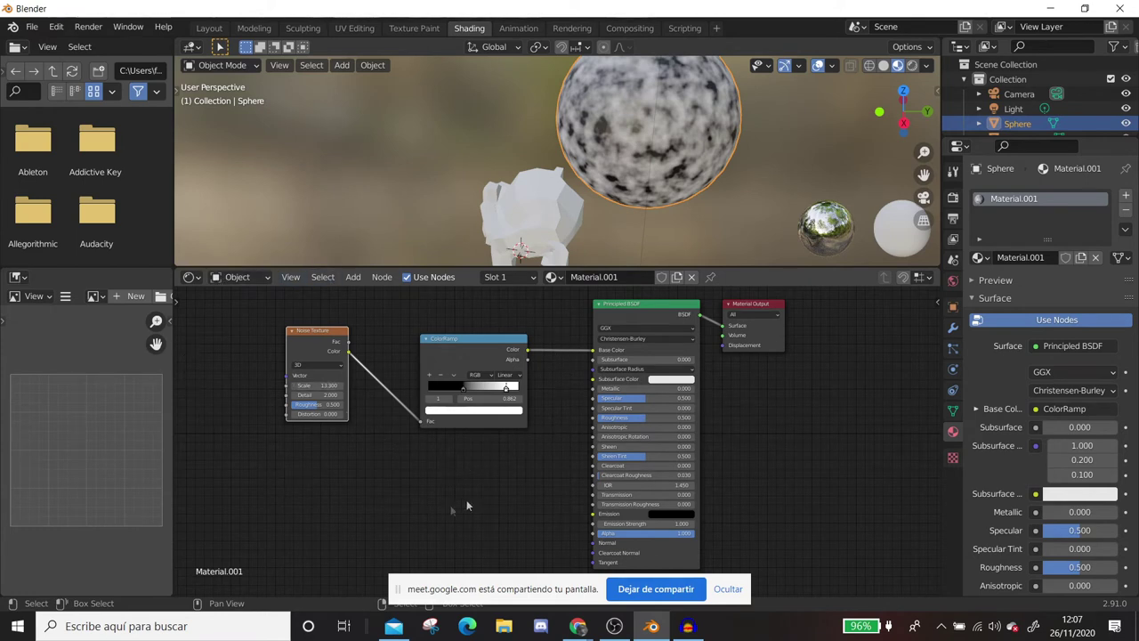
pyautogui.moveTo(327, 332); pyautogui.dragTo(242, 331)
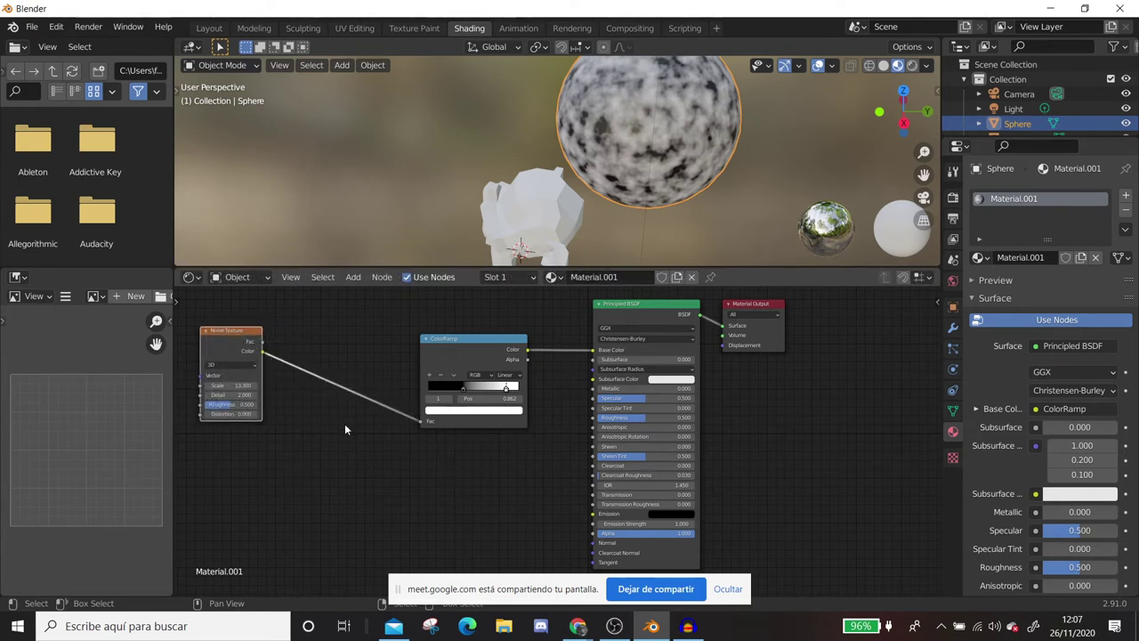
# Insert a Math node set to Multiply, value 0.900, between the Noise Texture and ColorRamp.
pyautogui.hotkey('shift', 'a')
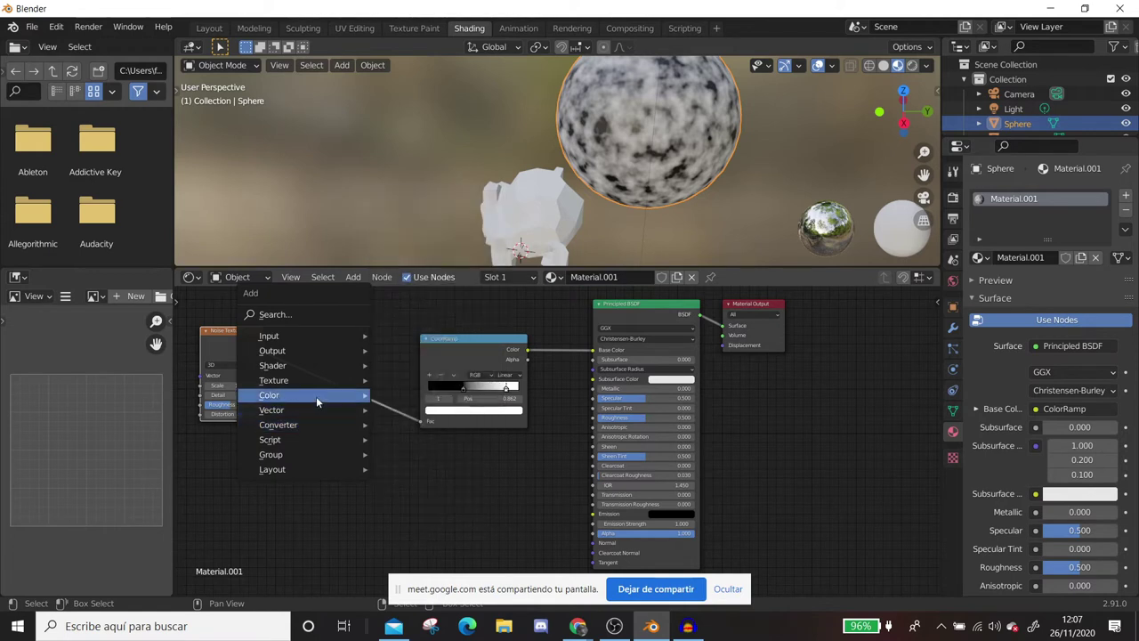
pyautogui.moveTo(279, 424)
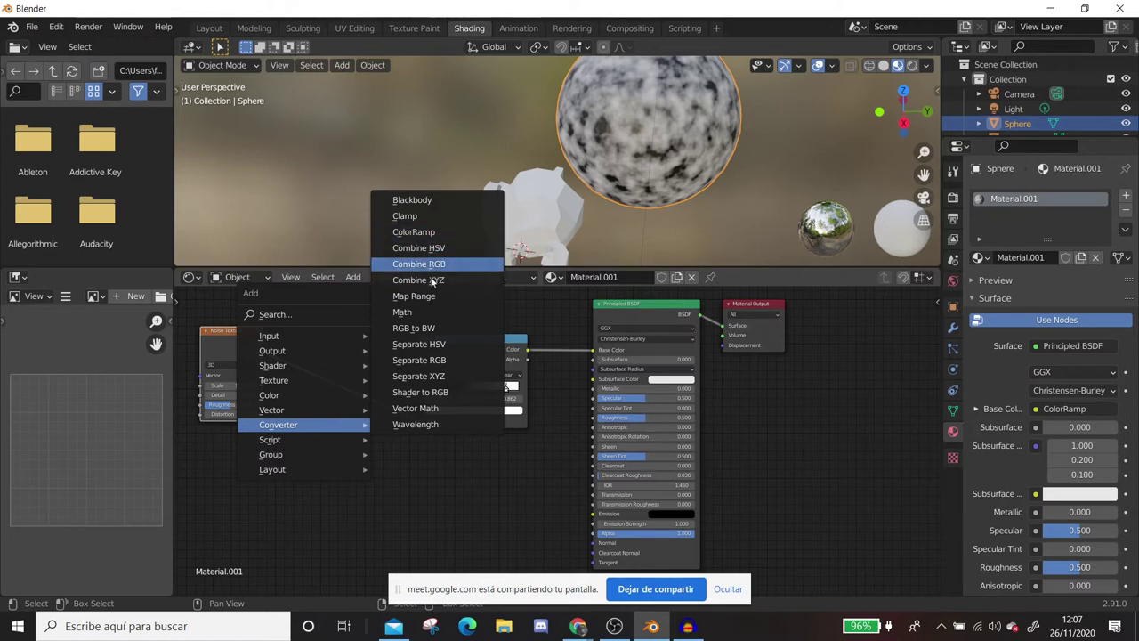
pyautogui.click(428, 310)
pyautogui.click(353, 412)
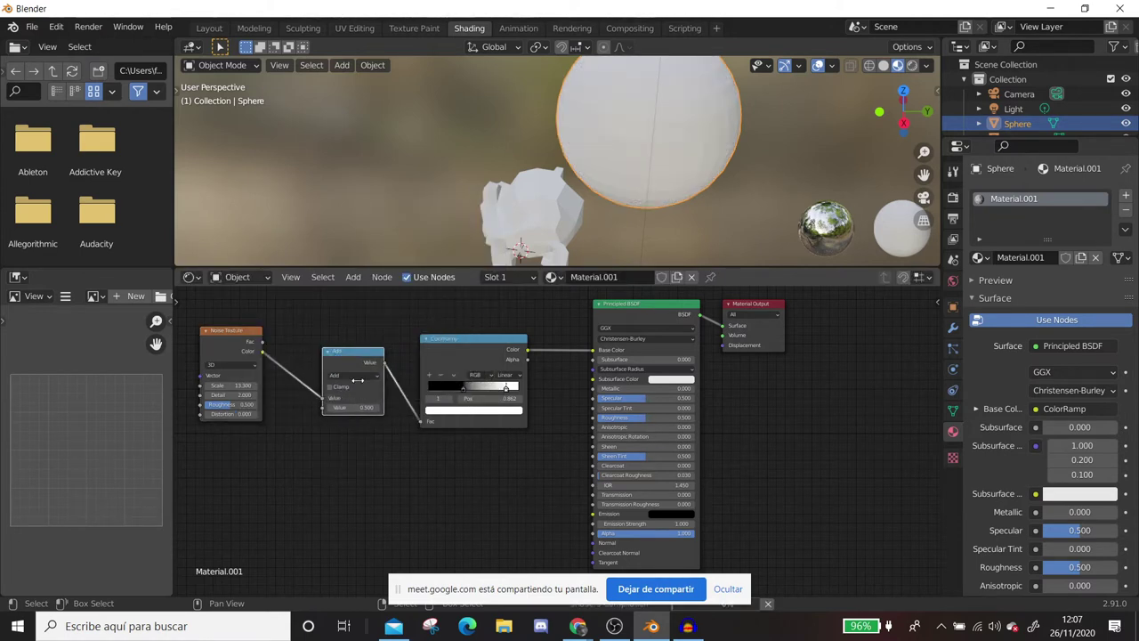
pyautogui.click(356, 385)
pyautogui.click(349, 419)
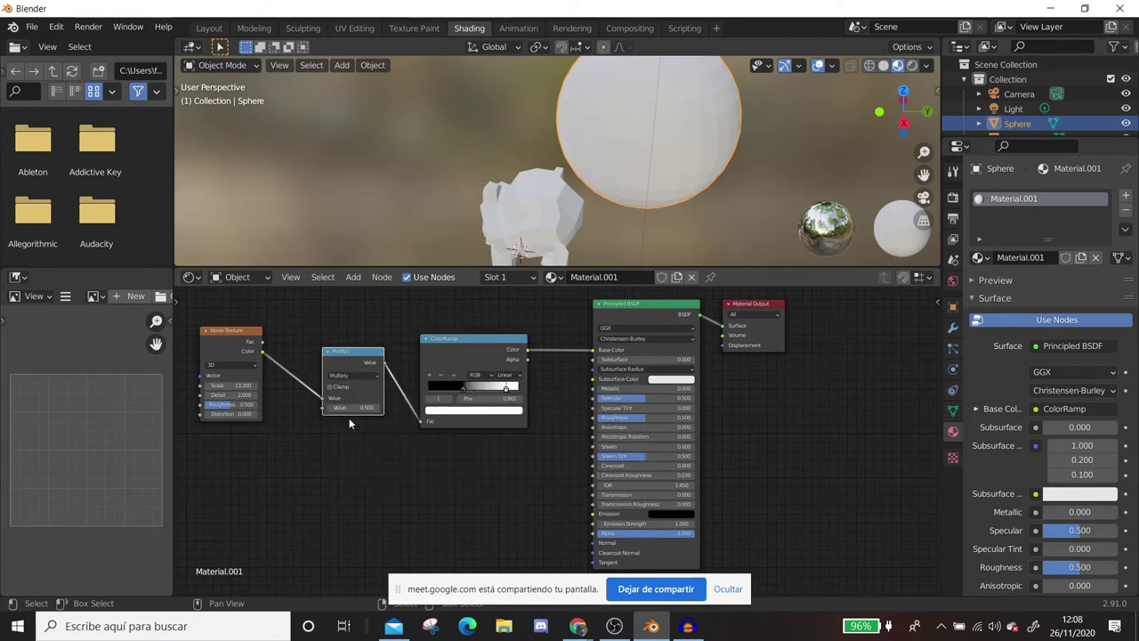
pyautogui.moveTo(351, 408); pyautogui.dragTo(392, 408)
pyautogui.moveTo(351, 407); pyautogui.dragTo(365, 407)
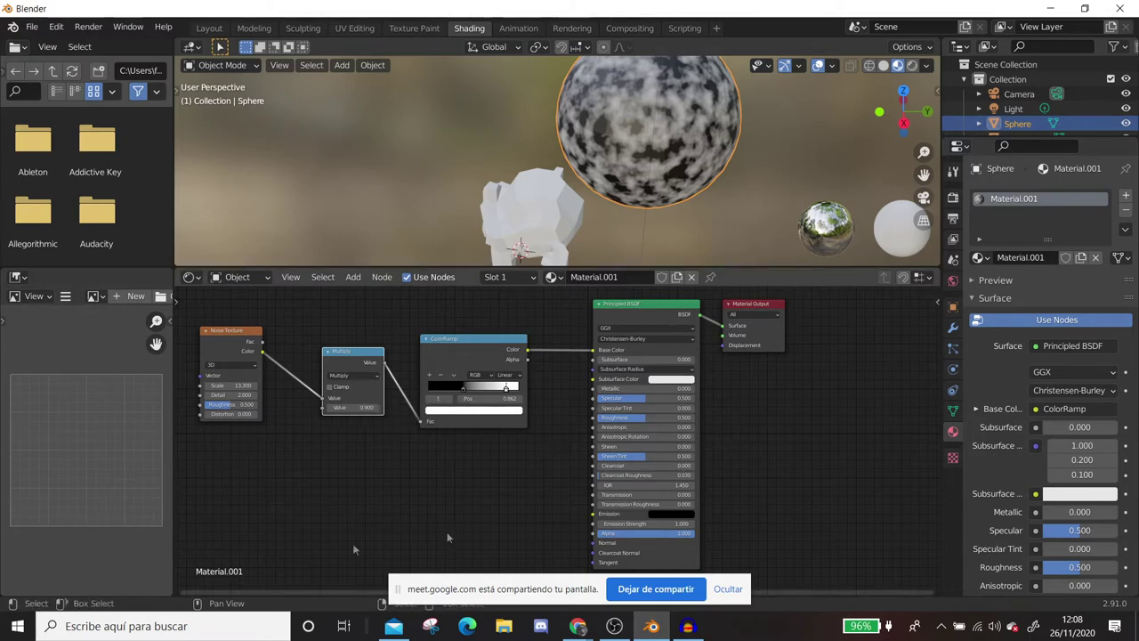
pyautogui.scroll(-2, 542, 416)
pyautogui.moveTo(511, 512); pyautogui.dragTo(701, 479, button='middle')
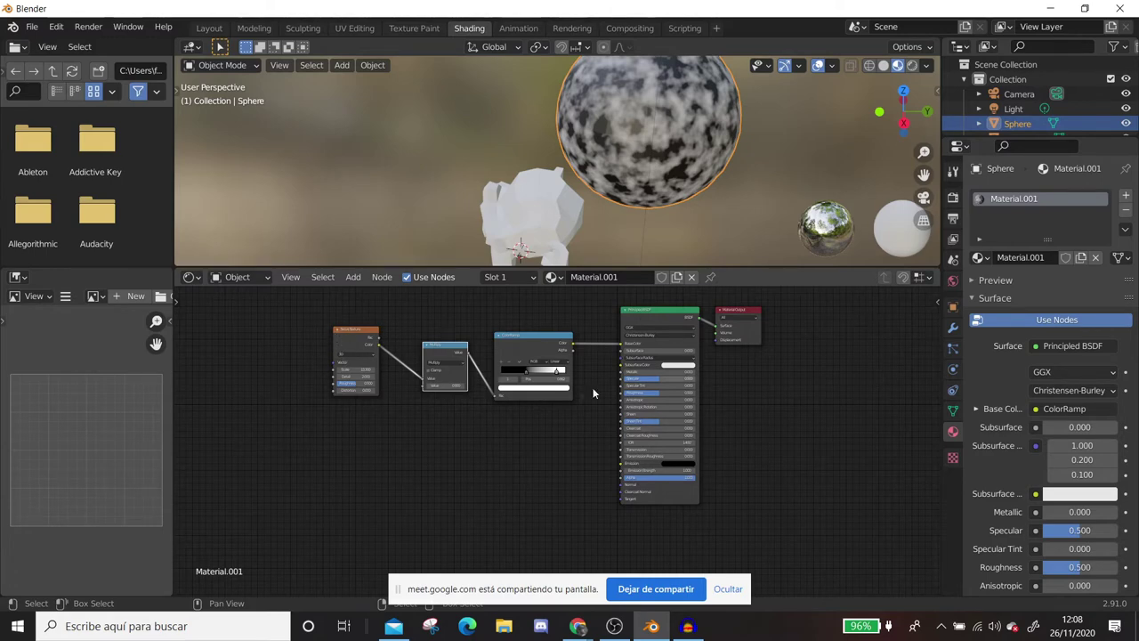
pyautogui.scroll(2, 569, 402)
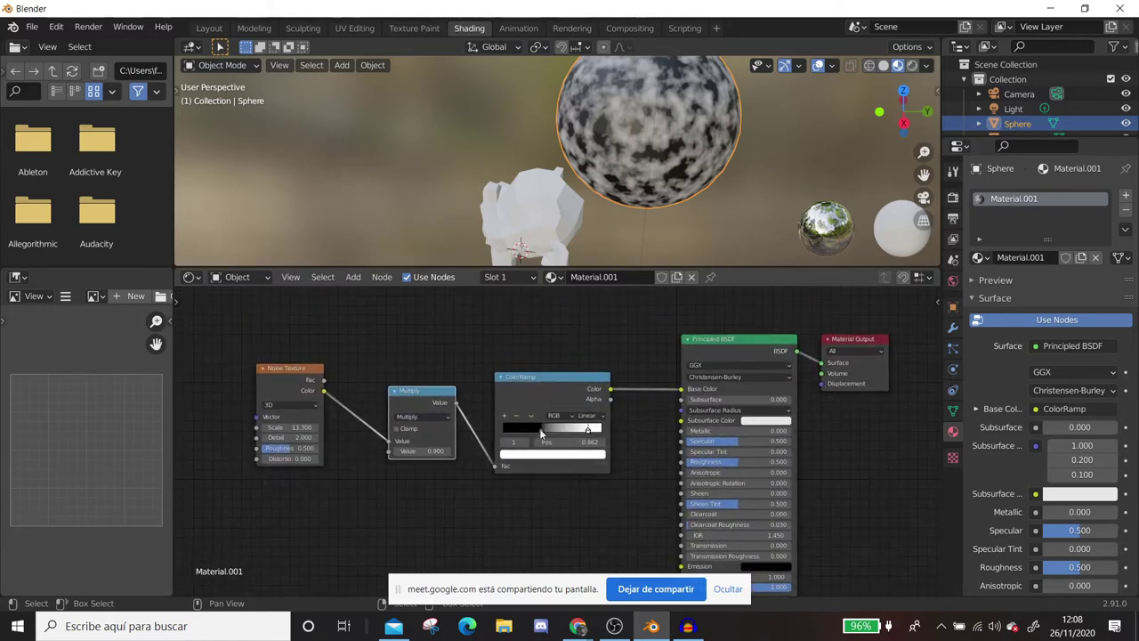
# Move the ramp's black stop to 0.482, dissolve the Multiply node, and open the Animation workspace.
pyautogui.moveTo(540, 431); pyautogui.dragTo(549, 432)
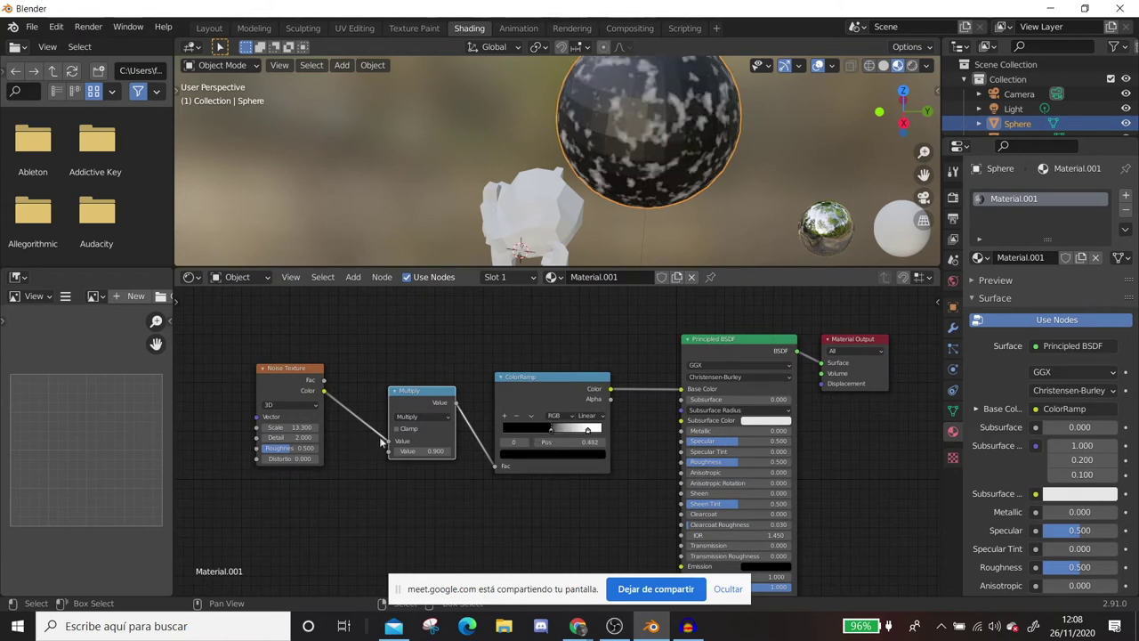
pyautogui.moveTo(389, 445); pyautogui.dragTo(447, 405)
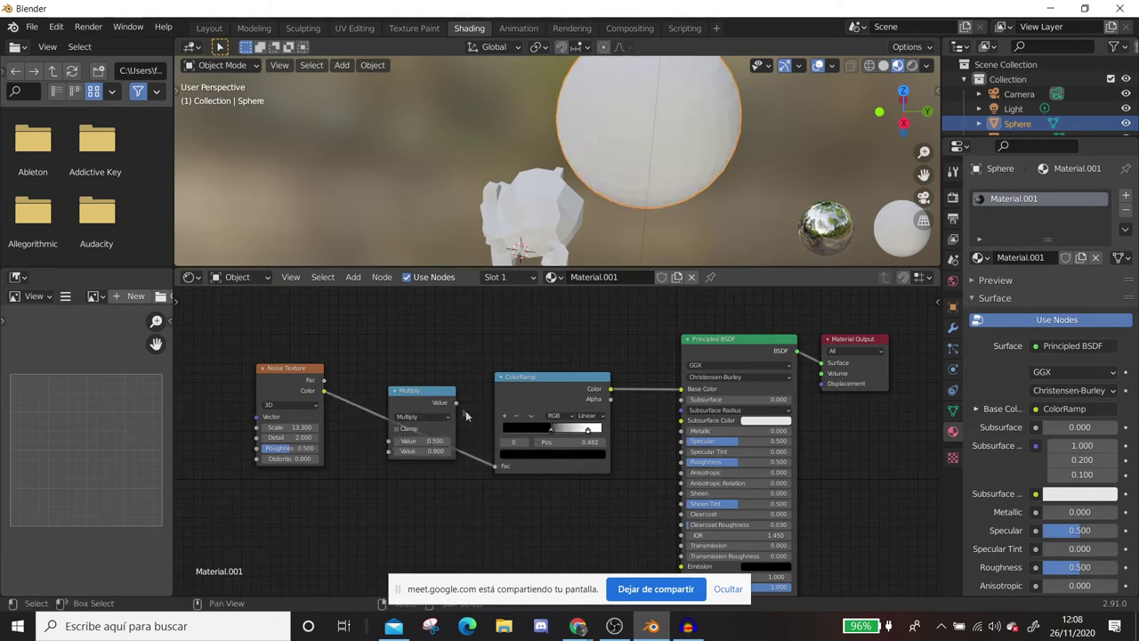
pyautogui.hotkey('ctrl', 'x')
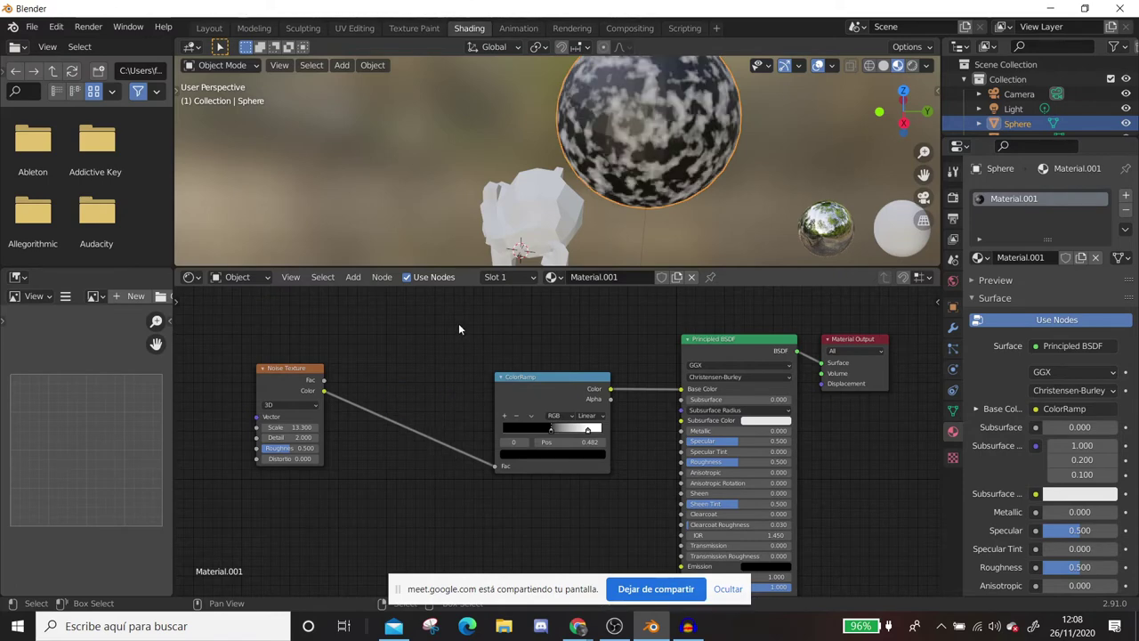
pyautogui.scroll(-3, 482, 364)
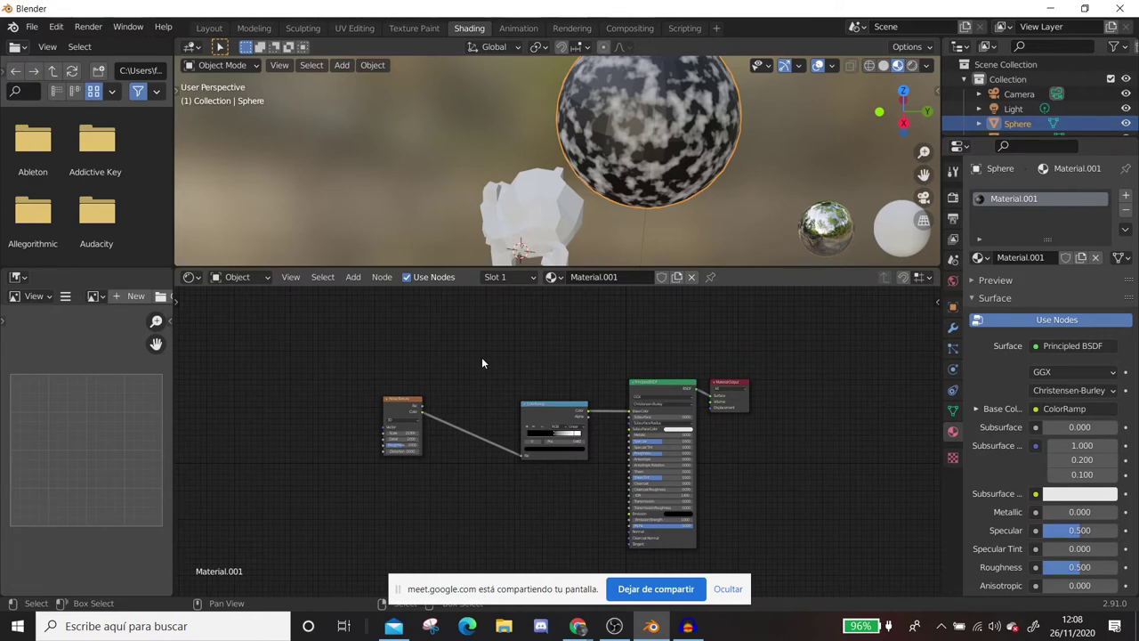
pyautogui.click(520, 29)
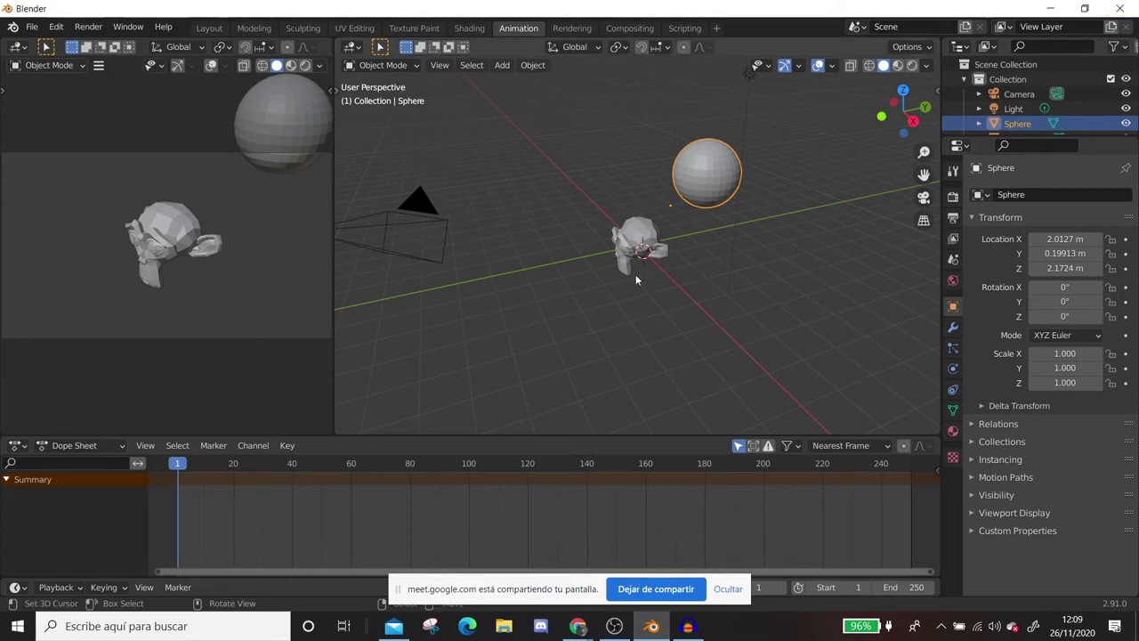
# Move Suzanne to her starting position and insert a location keyframe at frame 1.
pyautogui.moveTo(641, 269); pyautogui.dragTo(626, 263, button='middle')
pyautogui.click(629, 250)
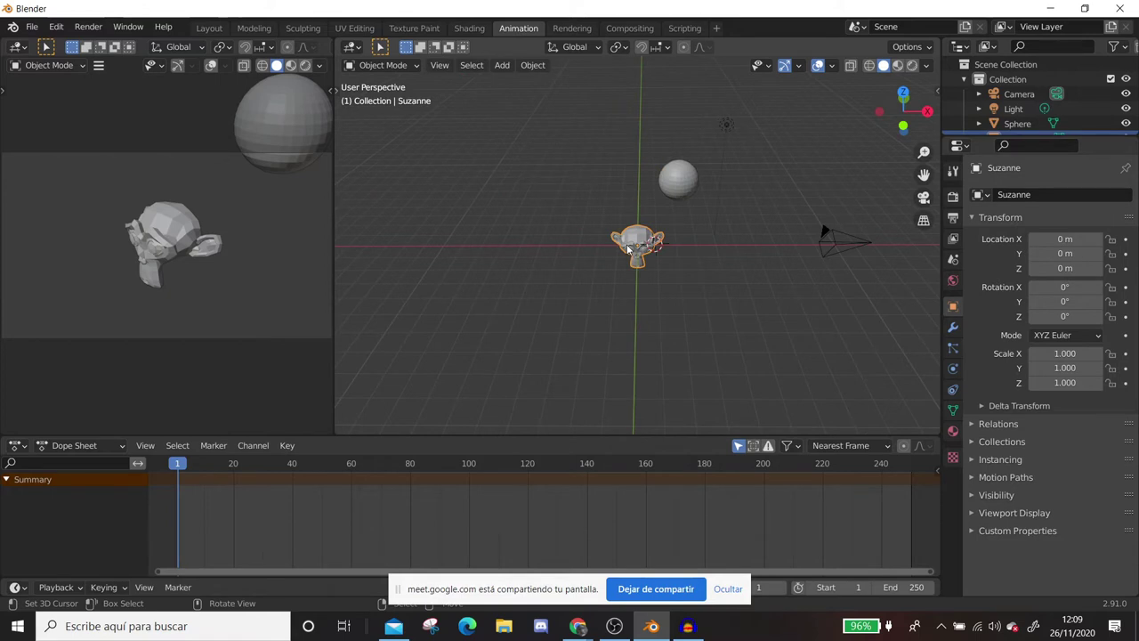
pyautogui.moveTo(657, 254); pyautogui.dragTo(501, 214)
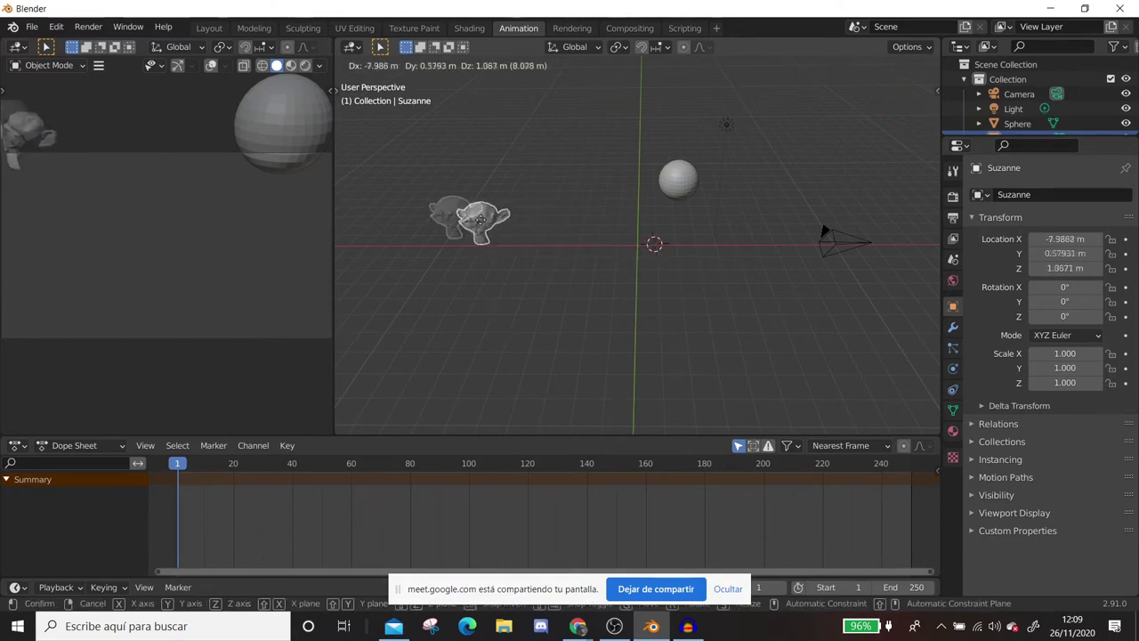
pyautogui.moveTo(494, 223); pyautogui.dragTo(505, 216, button='middle')
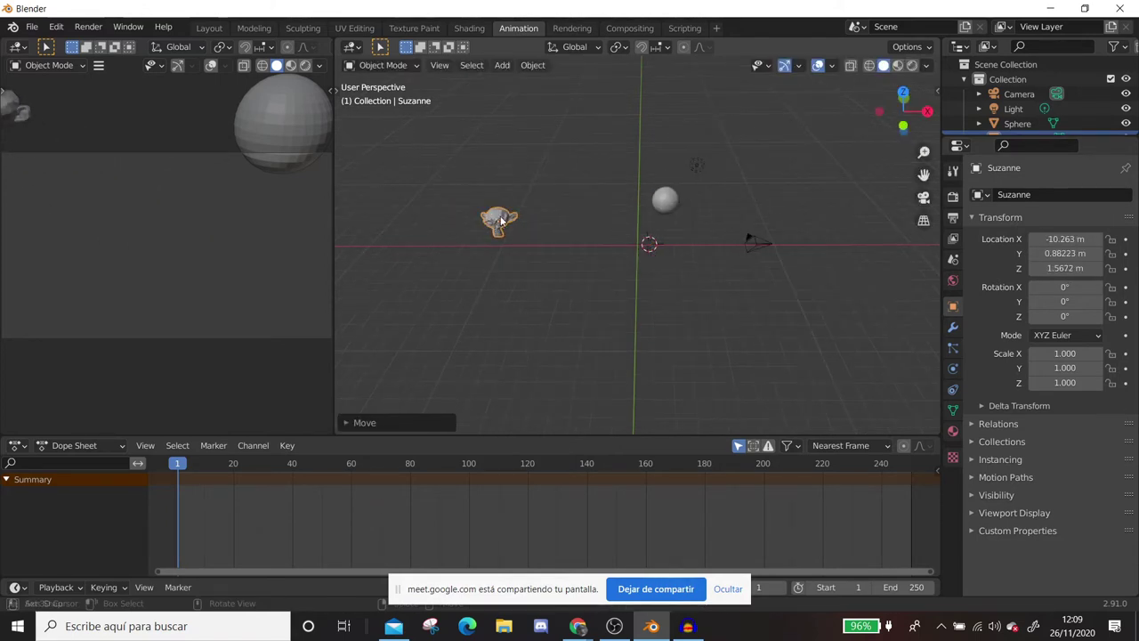
pyautogui.press('i')
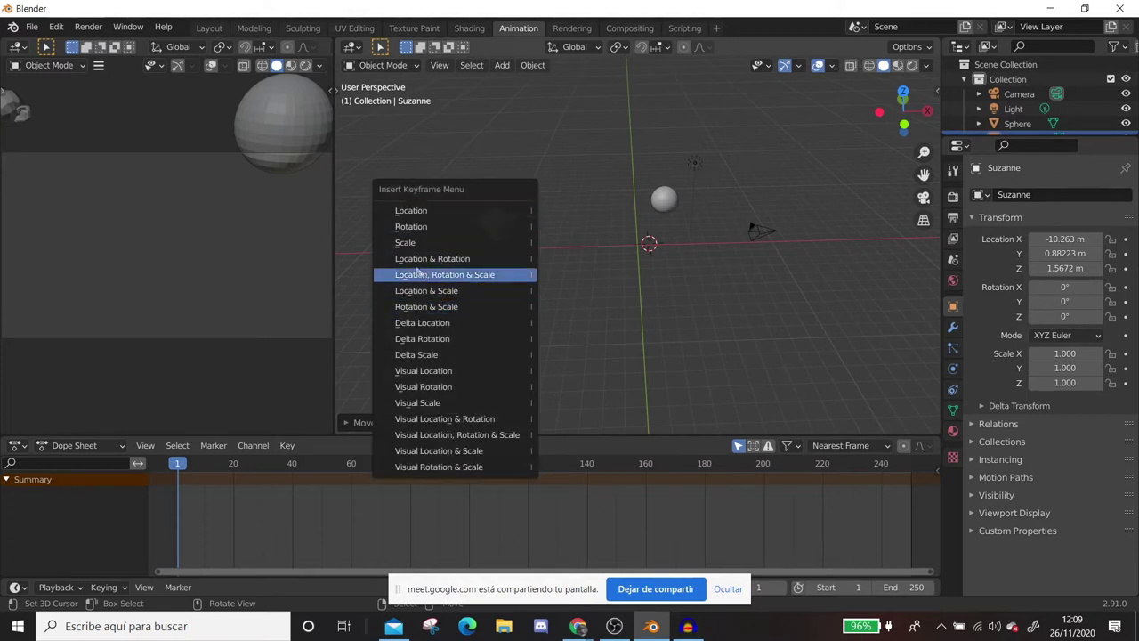
pyautogui.click(436, 210)
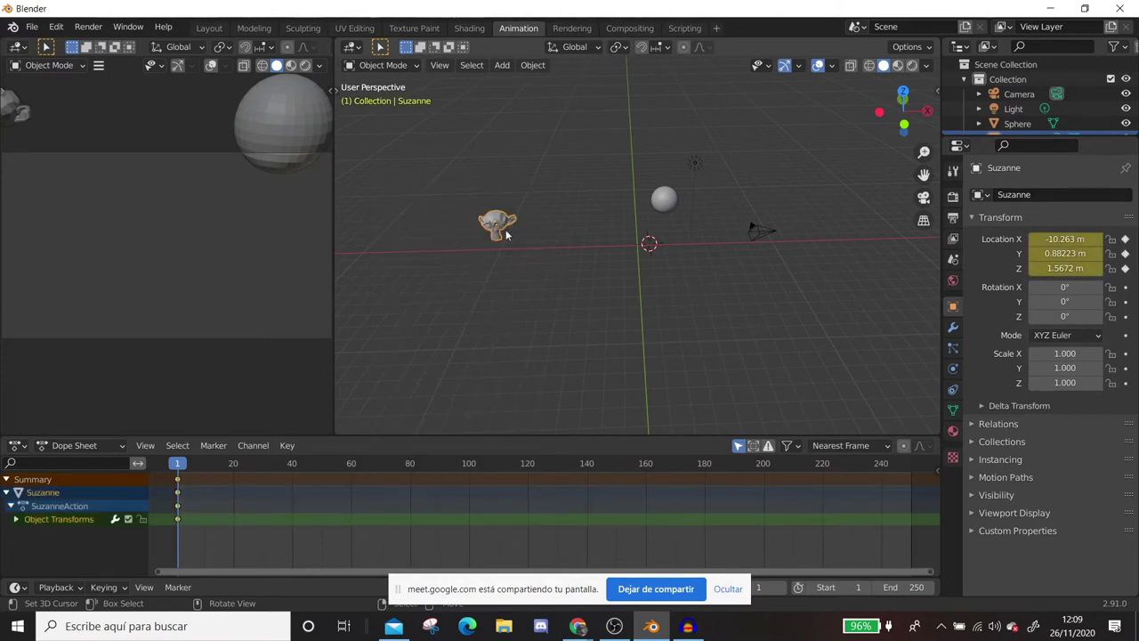
pyautogui.press('g')
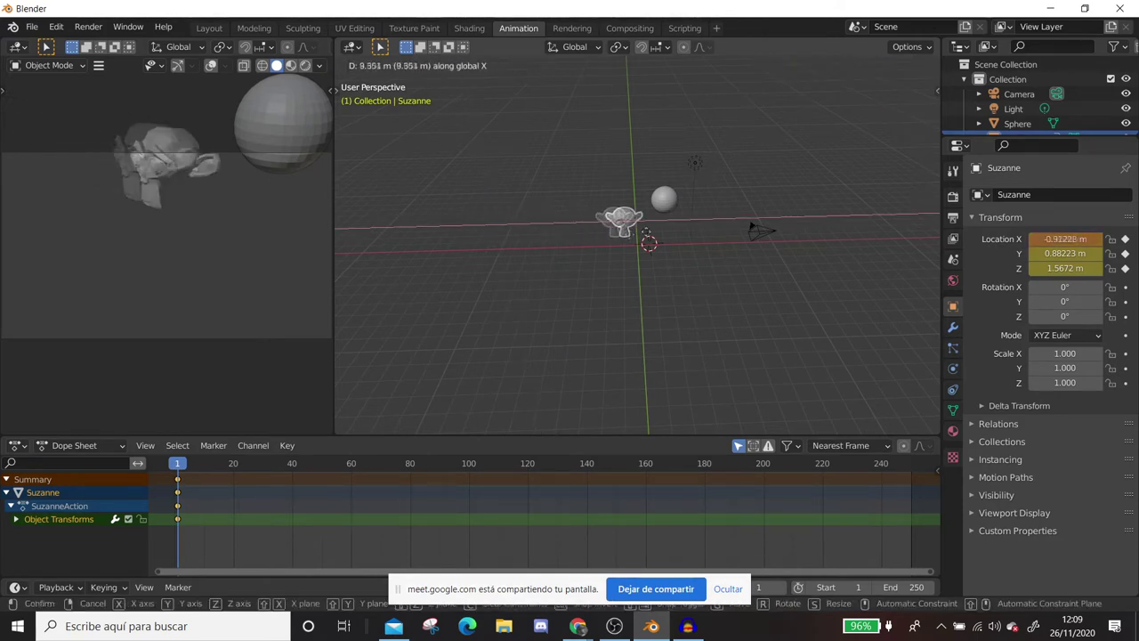
pyautogui.click(733, 233)
pyautogui.press('i')
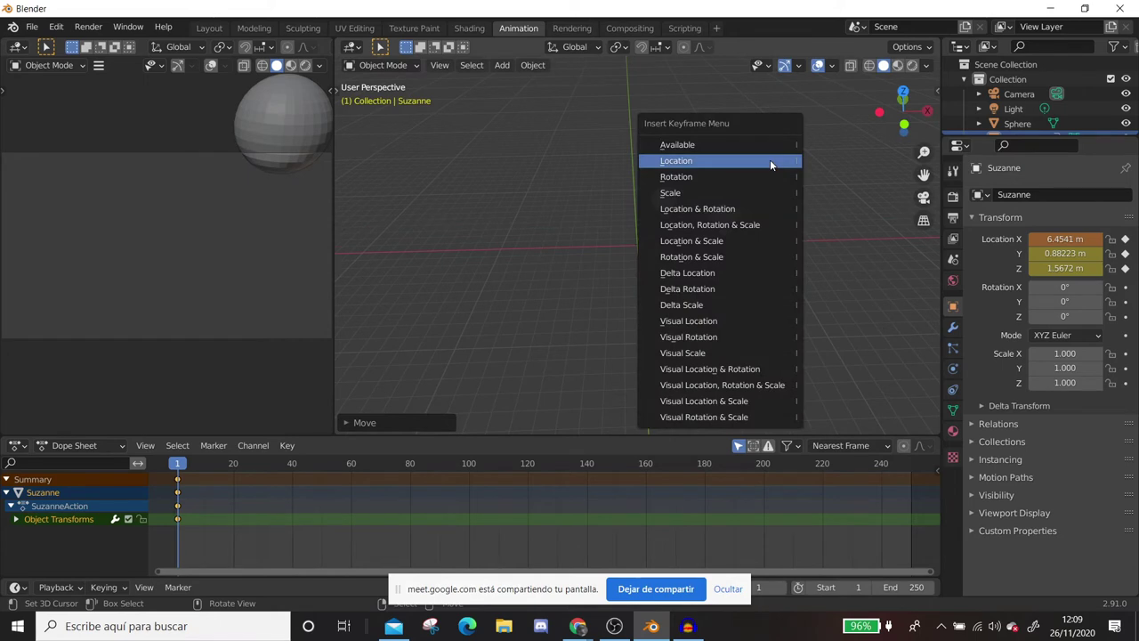
pyautogui.click(769, 159)
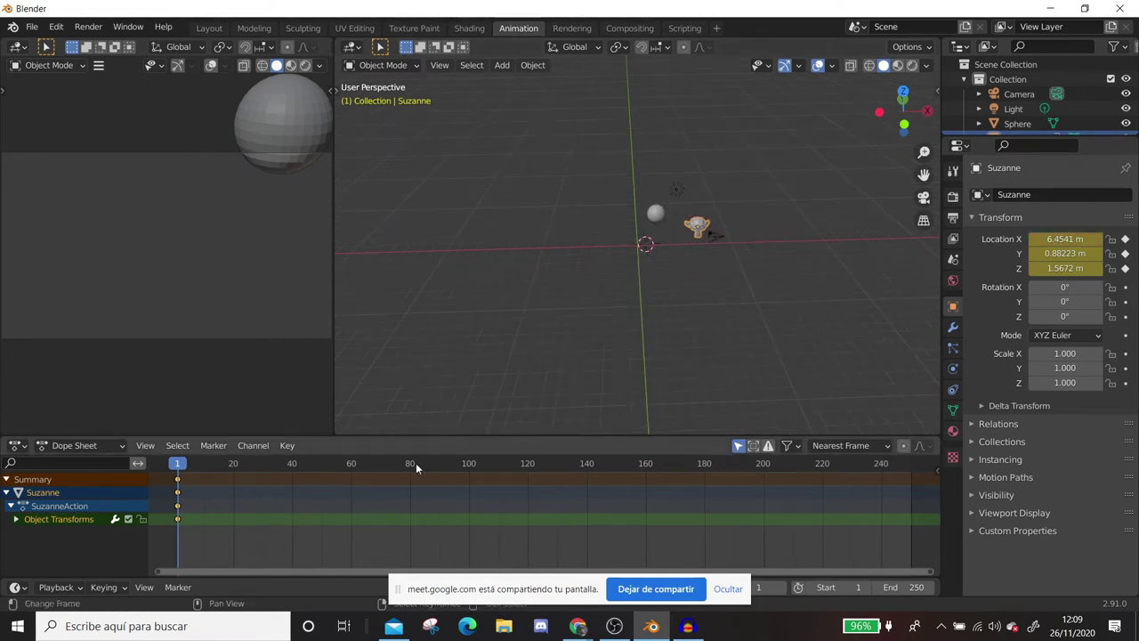
# At frame 120, move Suzanne along X to -16.812 m and keyframe her location.
pyautogui.moveTo(276, 467); pyautogui.dragTo(530, 481)
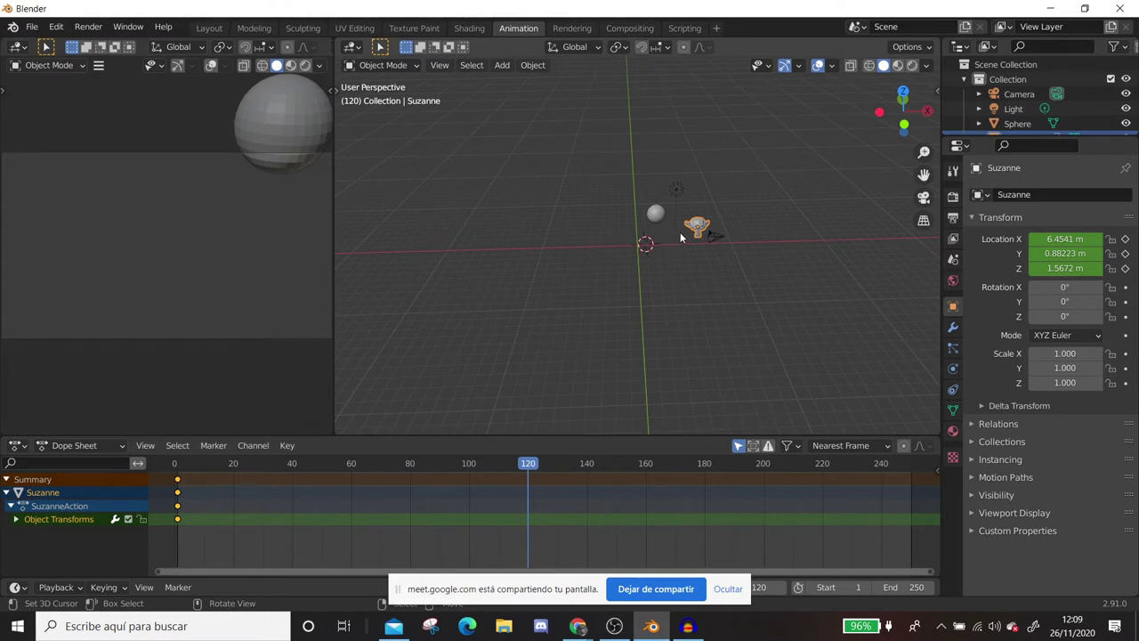
pyautogui.press('g')
pyautogui.press('x')
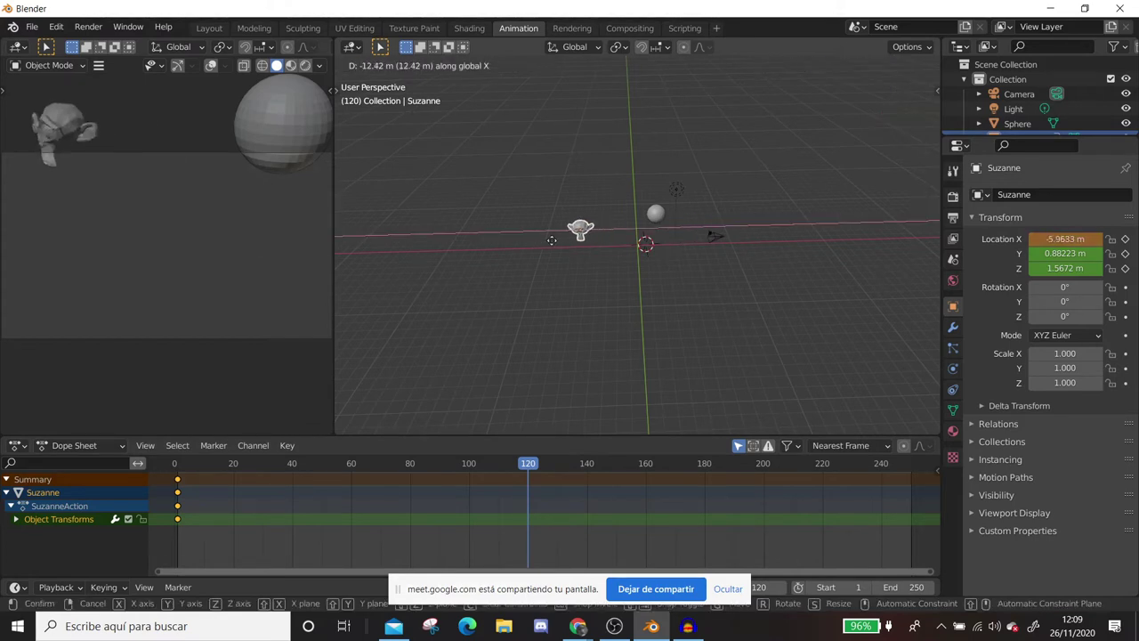
pyautogui.click(477, 231)
pyautogui.press('i')
pyautogui.click(512, 179)
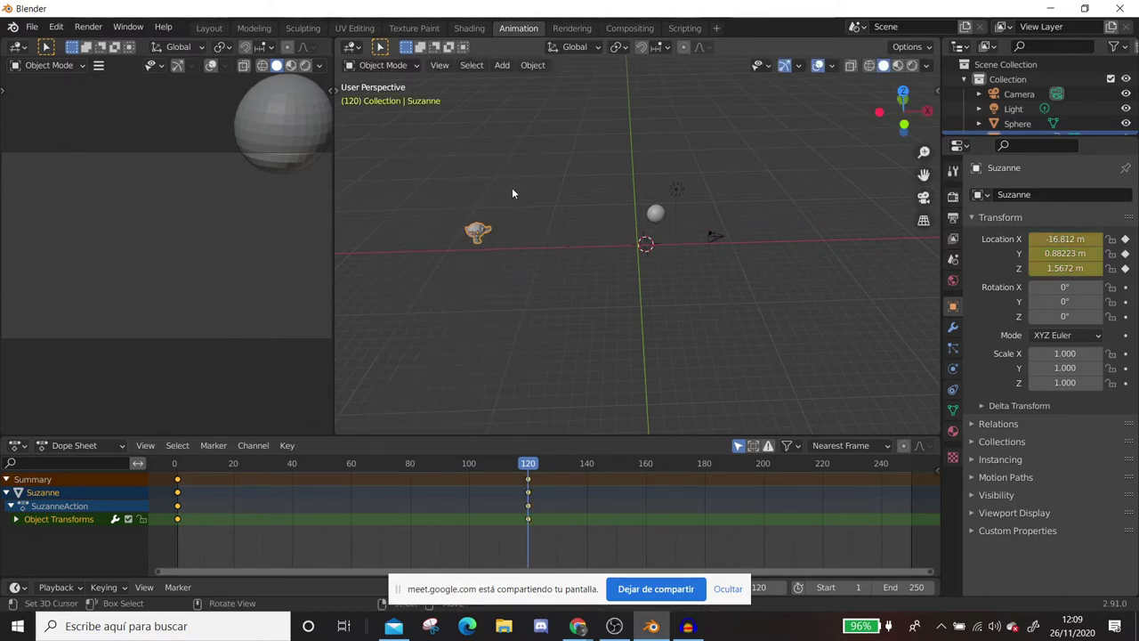
# Rewind and play the animation to check Suzanne's slide along X.
pyautogui.click(182, 494)
pyautogui.press('space')
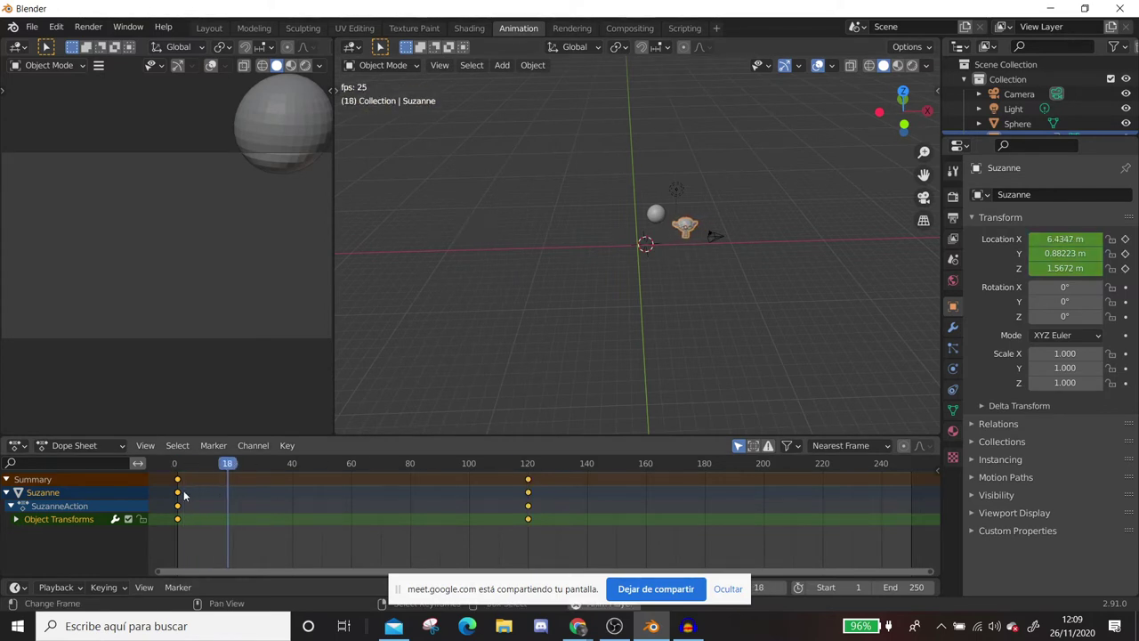
pyautogui.press('space')
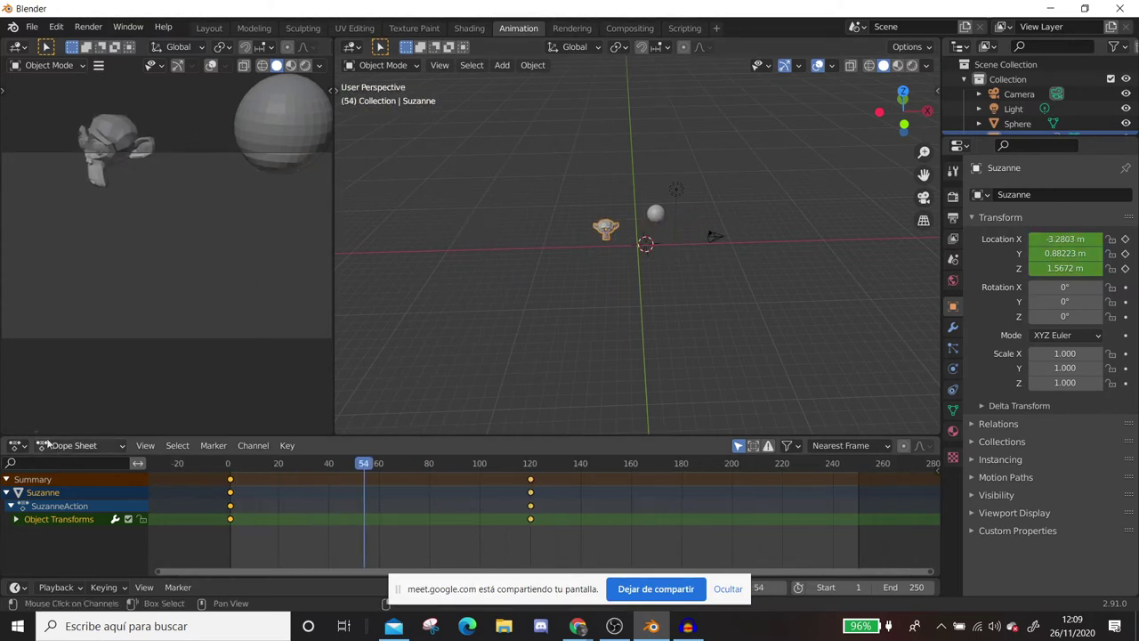
pyautogui.click(17, 447)
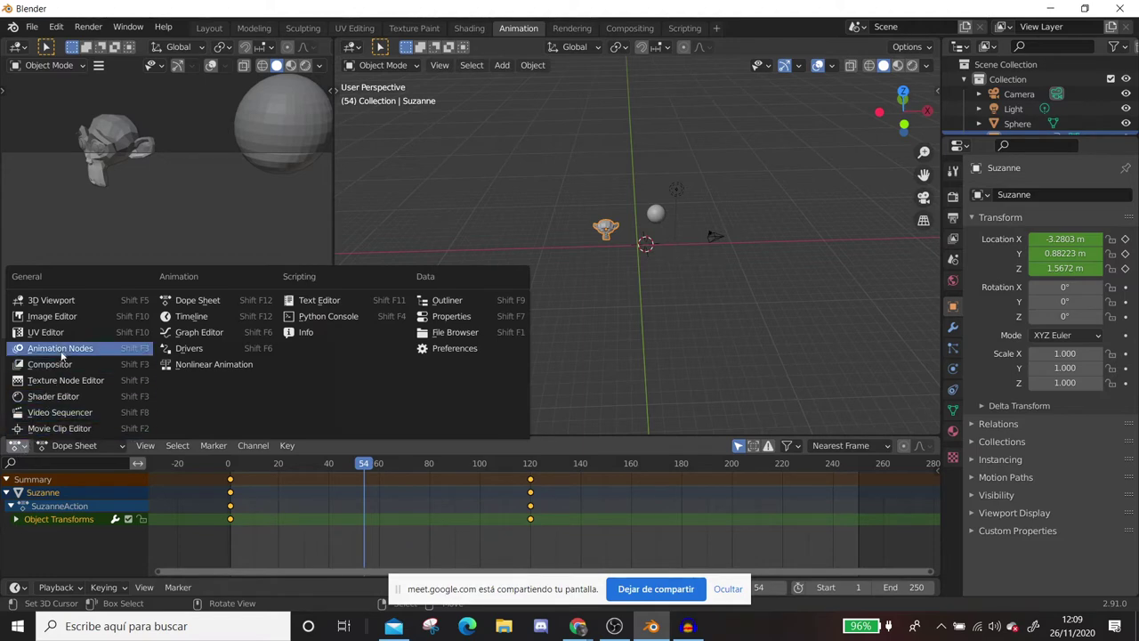
# Turn the bottom area into a taller Graph Editor and zoom in on the X-location curve.
pyautogui.click(188, 333)
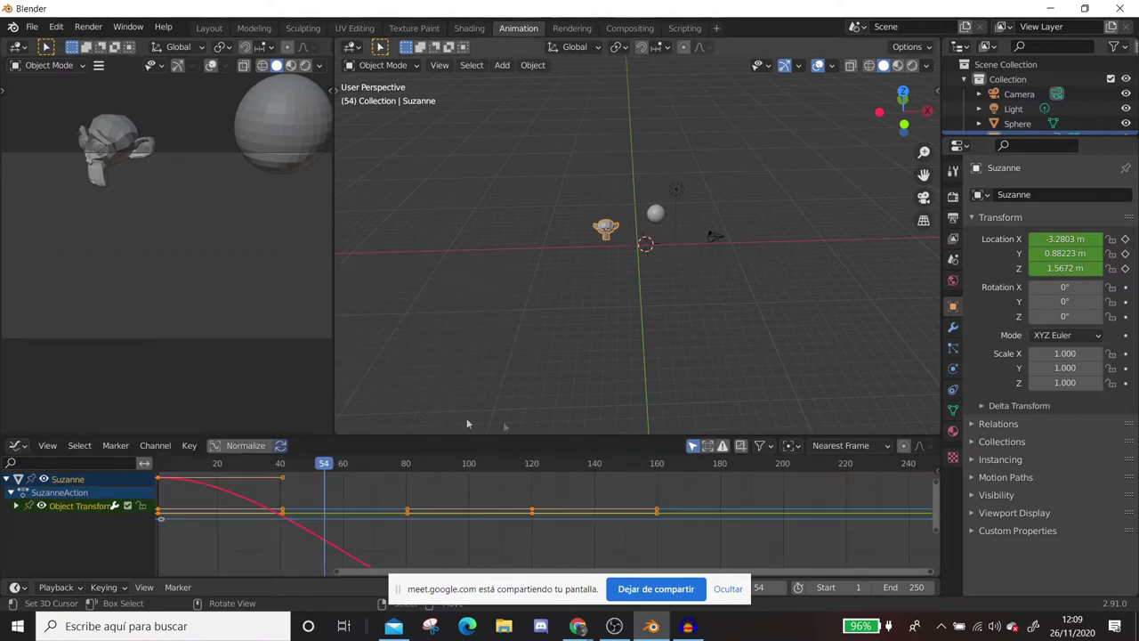
pyautogui.moveTo(552, 438); pyautogui.dragTo(552, 217)
pyautogui.press('Home')
pyautogui.moveTo(418, 470)
pyautogui.keyDown('ctrl'); pyautogui.mouseDown(button='middle')
pyautogui.moveTo(494, 403)
pyautogui.moveTo(522, 416)
pyautogui.mouseUp(button='middle'); pyautogui.keyUp('ctrl')
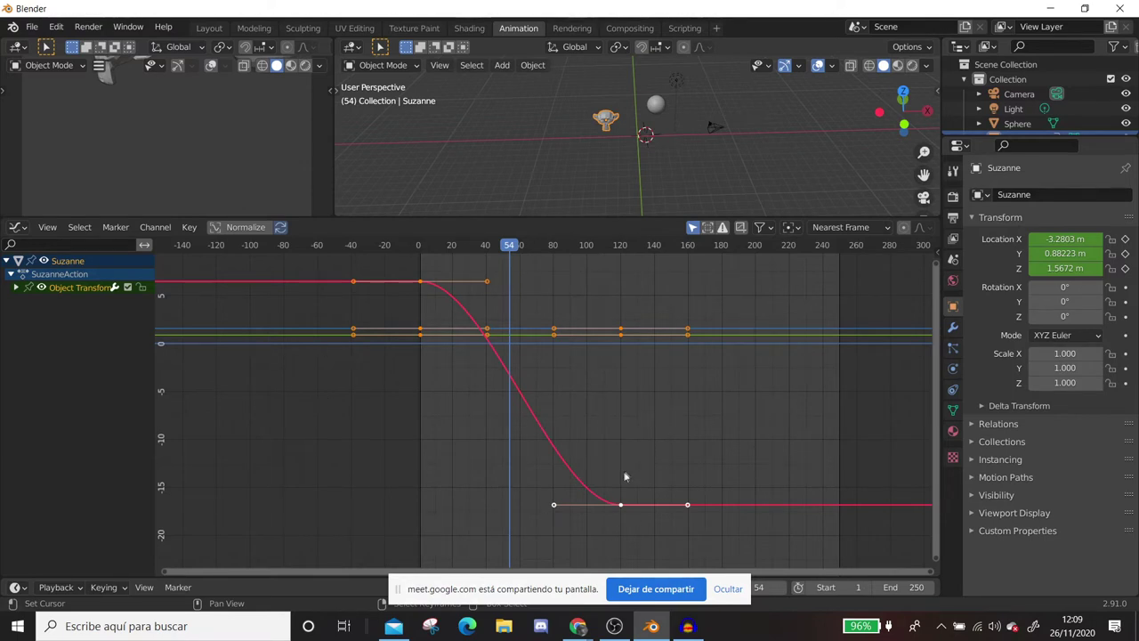
# Pull the lower keyframe's left handle further left and stretch the top keyframe's right handle to about frame 120.
pyautogui.click(552, 505)
pyautogui.rightClick(552, 506)
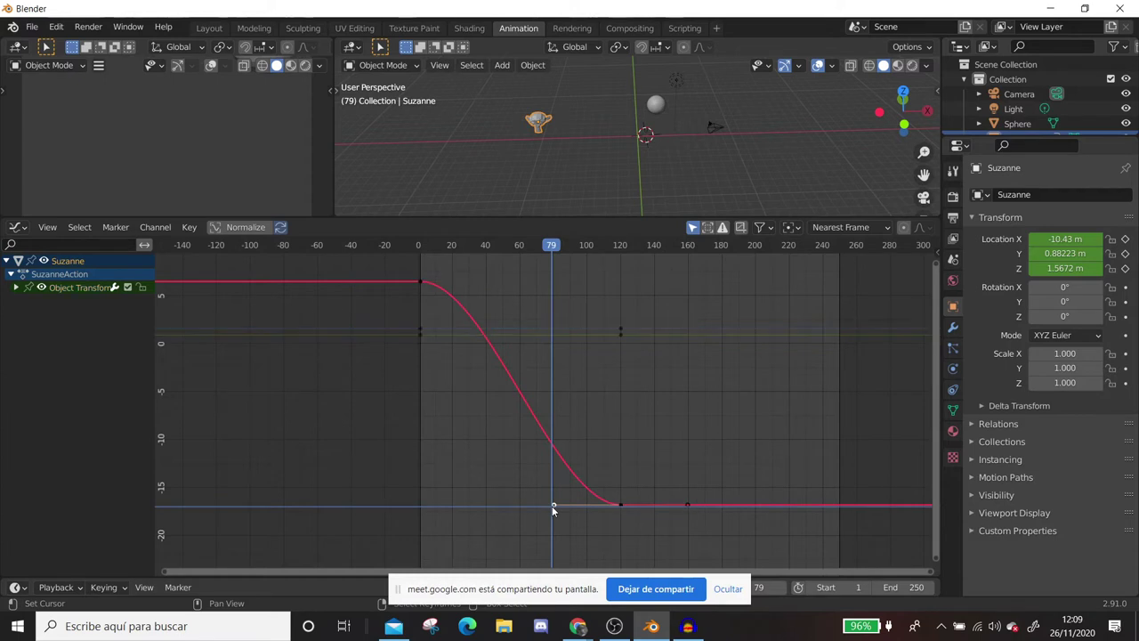
pyautogui.press('g')
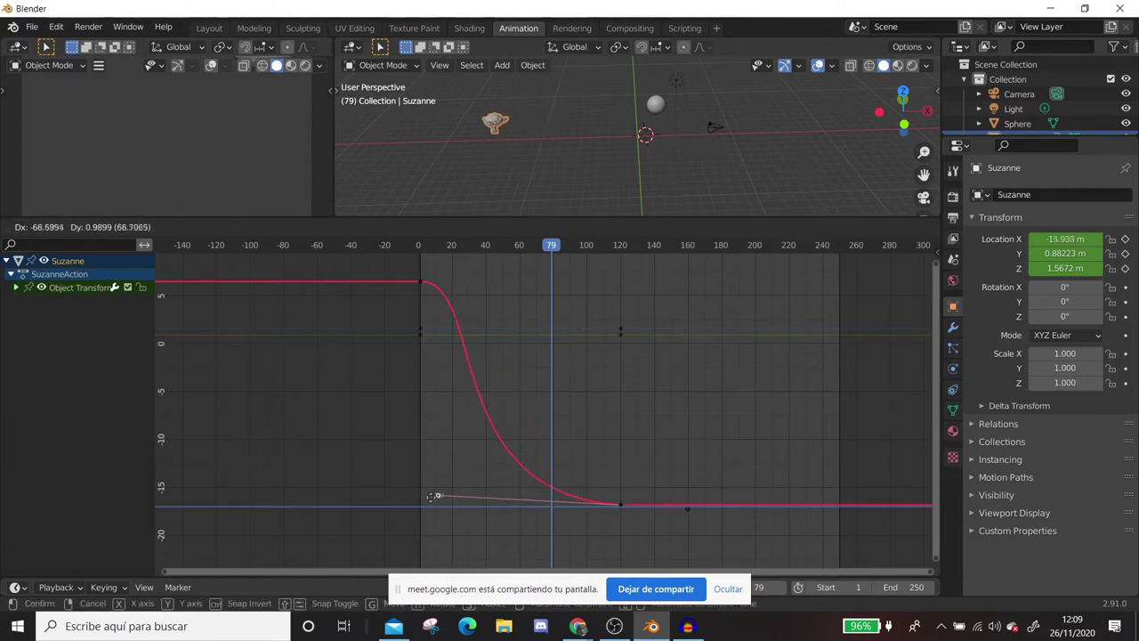
pyautogui.click(424, 501)
pyautogui.click(421, 283)
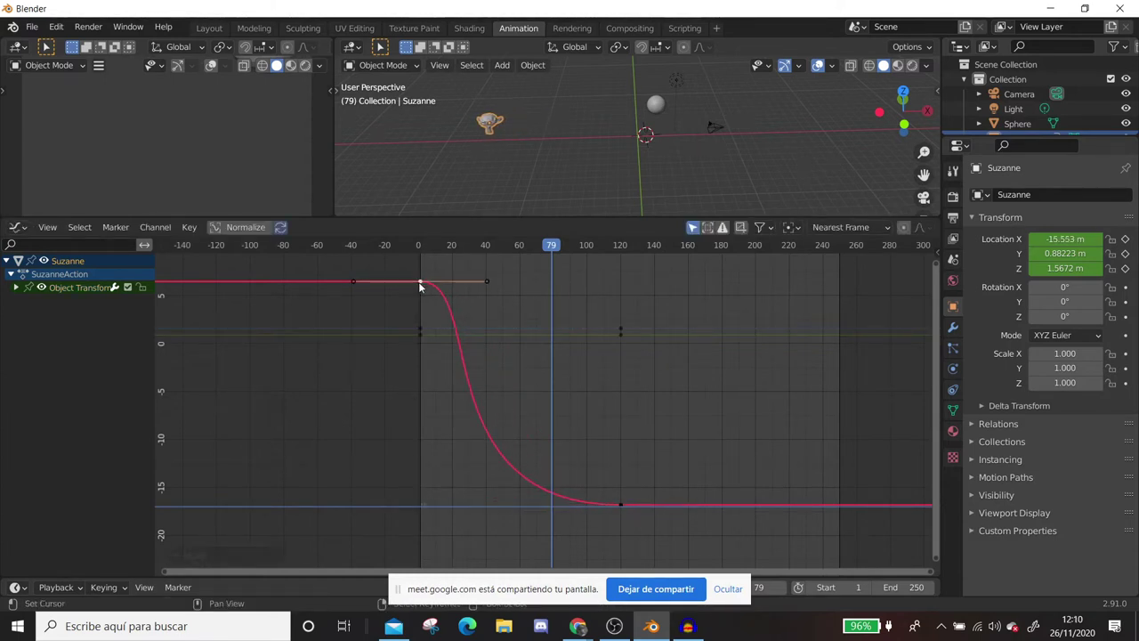
pyautogui.click(488, 283)
pyautogui.press('g')
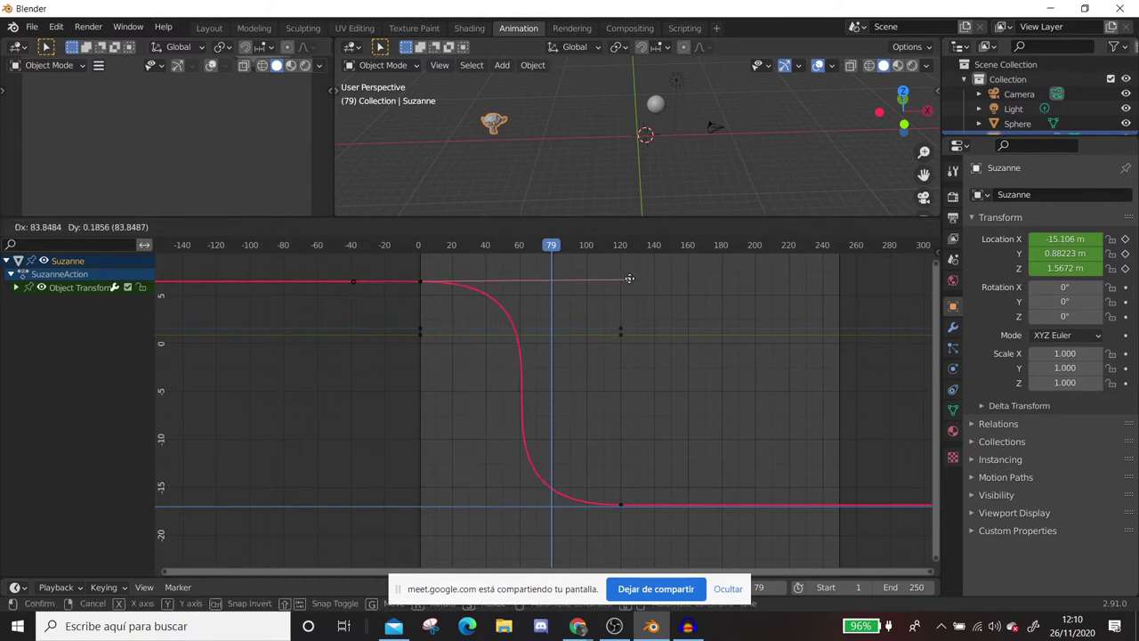
pyautogui.click(636, 283)
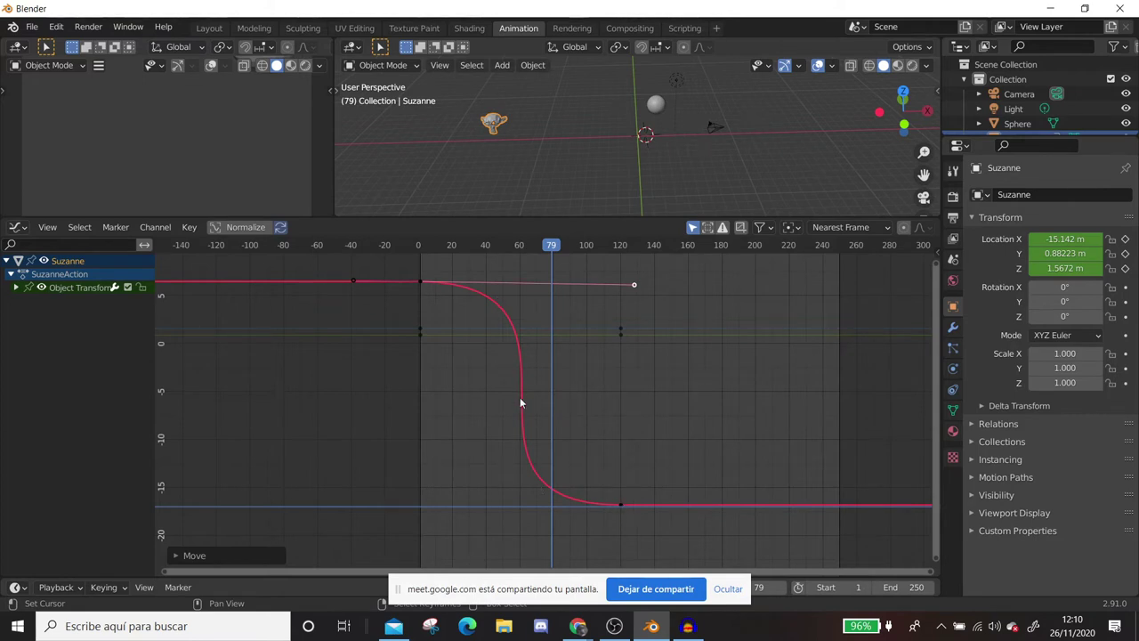
# Rewind and play back to check the new easing.
pyautogui.click(422, 246)
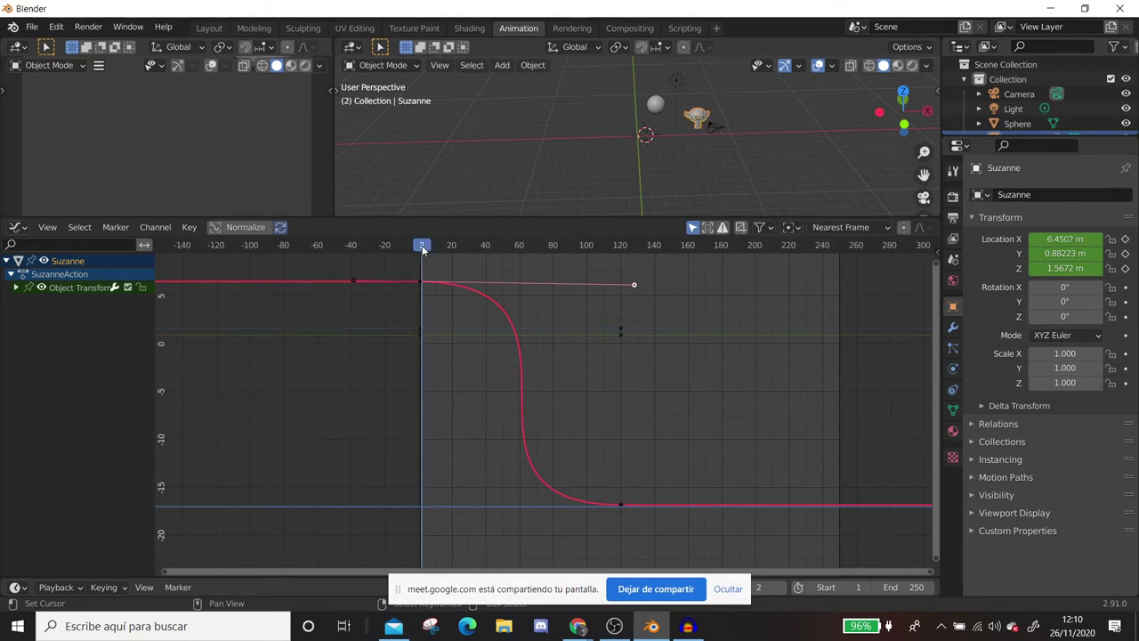
pyautogui.press('space')
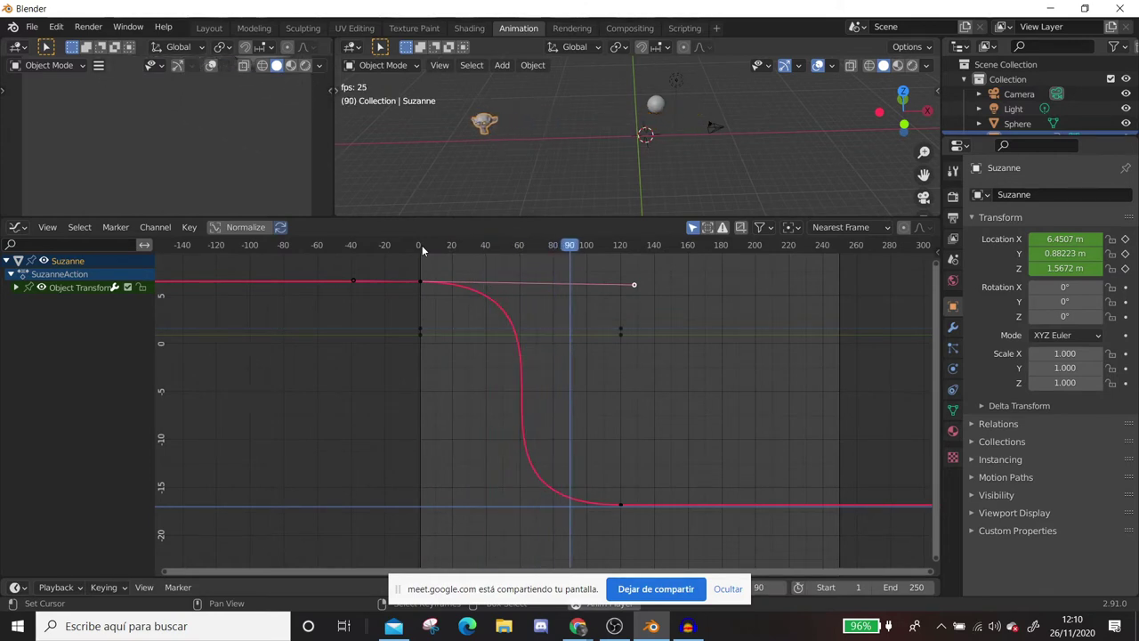
pyautogui.press('space')
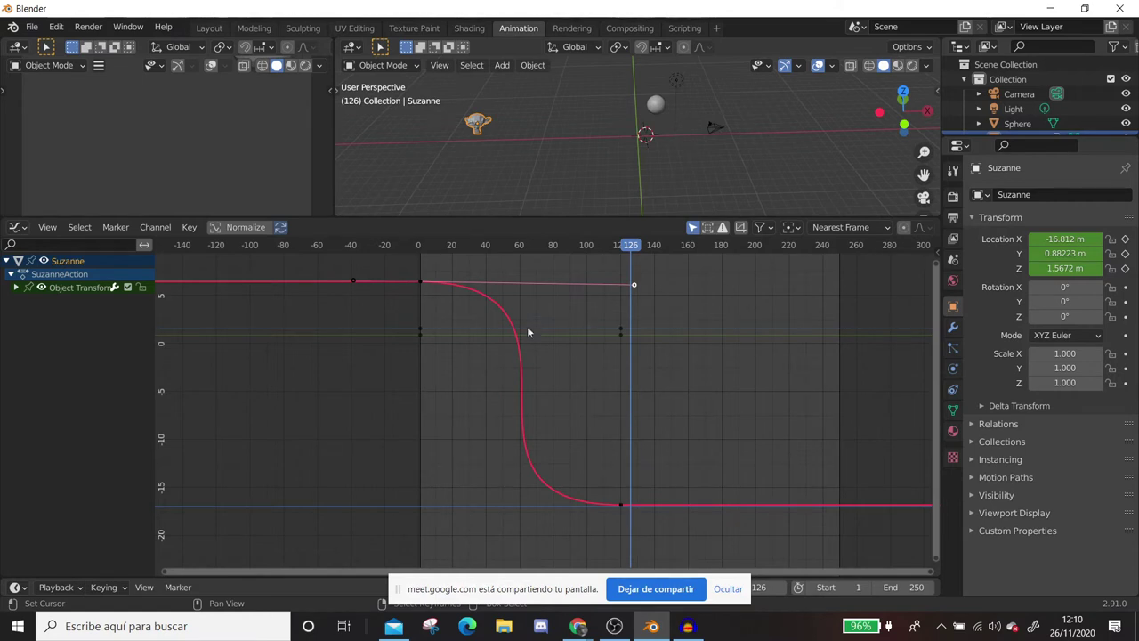
# Switch to the Rendering workspace, then to the Compositing workspace.
pyautogui.click(572, 28)
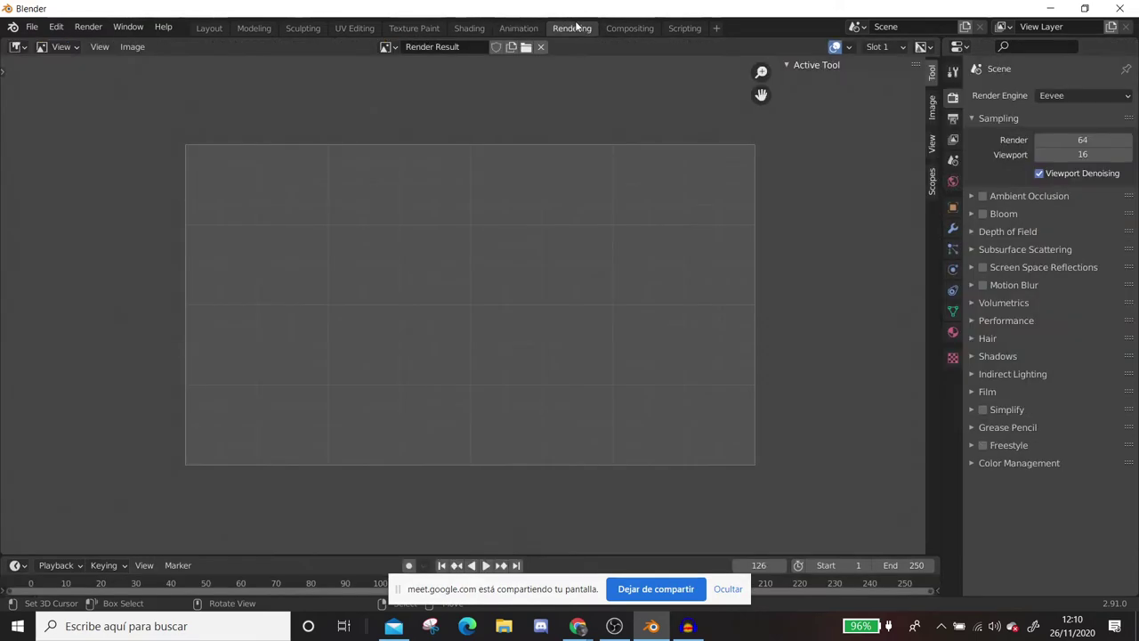
pyautogui.click(631, 27)
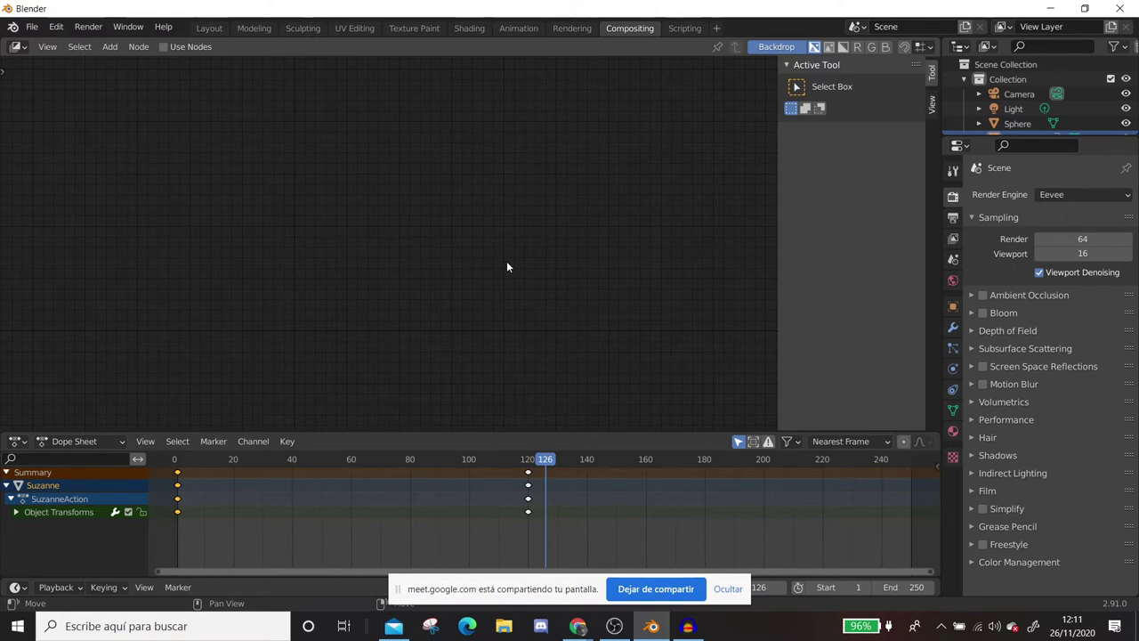
# Enable Use Nodes, push Composite right and Render Layers left, then return to Layout.
pyautogui.click(162, 49)
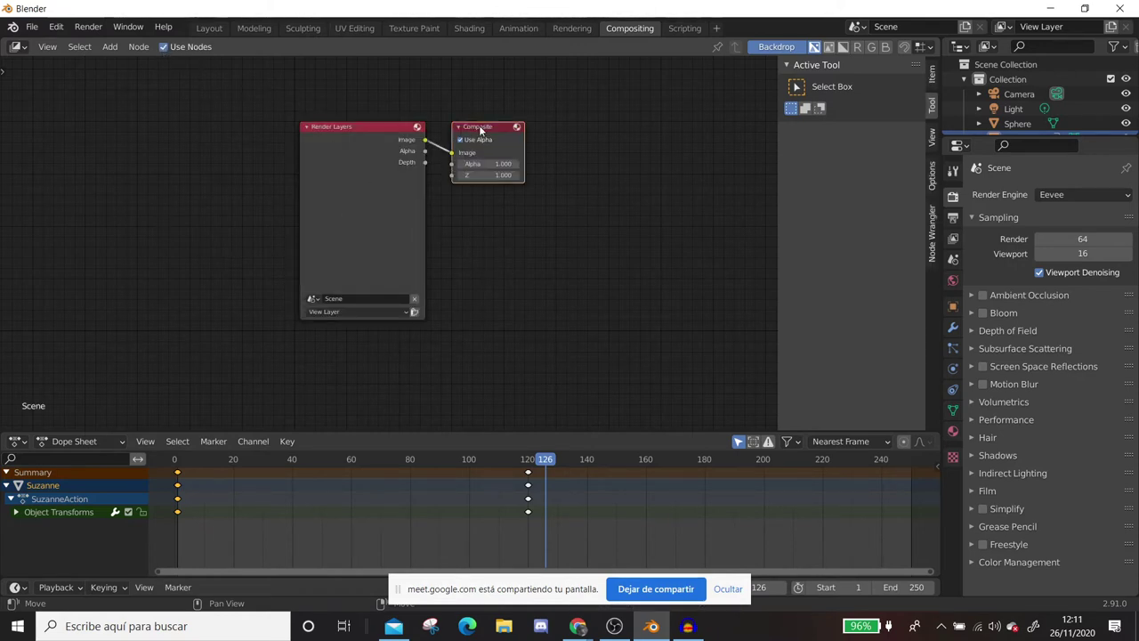
pyautogui.moveTo(484, 130); pyautogui.dragTo(735, 135)
pyautogui.moveTo(377, 129); pyautogui.dragTo(150, 150)
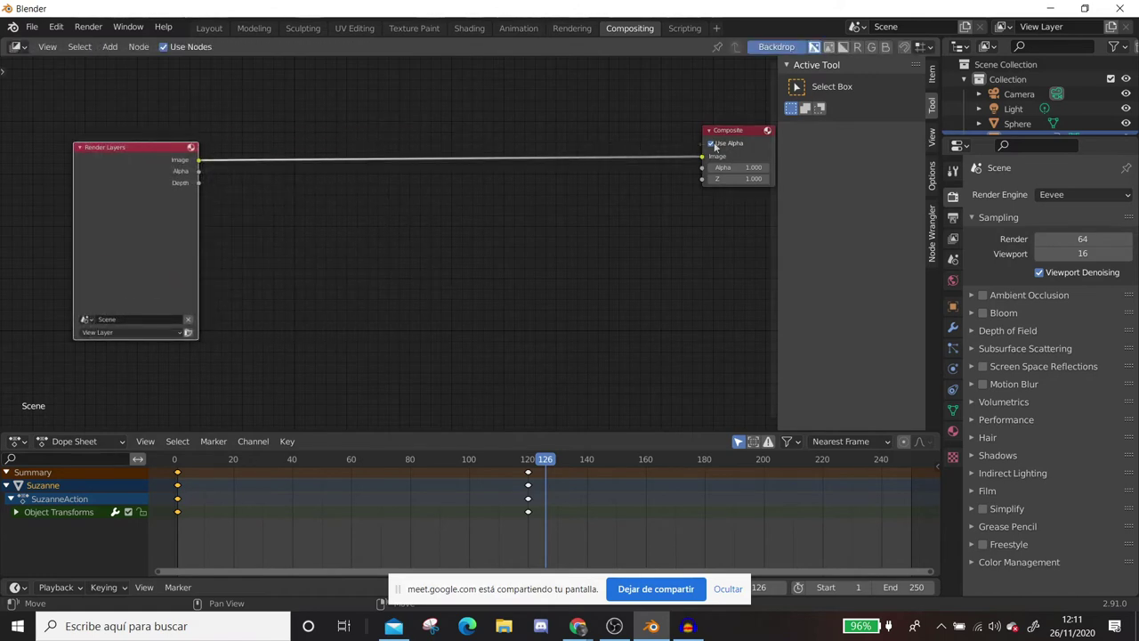
pyautogui.moveTo(742, 143); pyautogui.dragTo(648, 140)
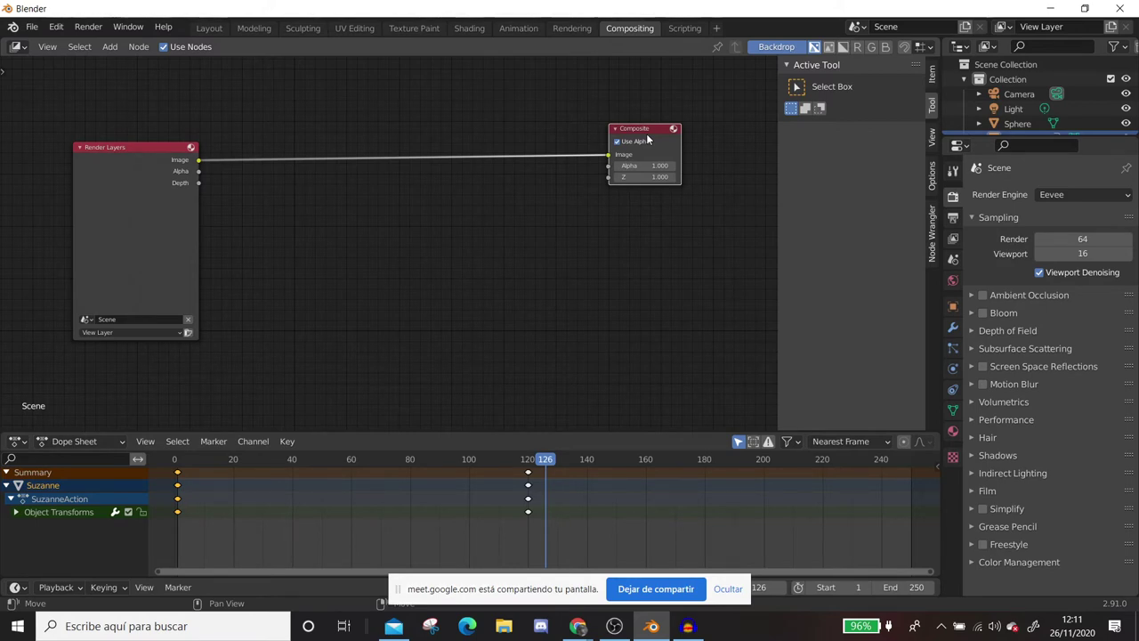
pyautogui.click(717, 28)
pyautogui.click(209, 28)
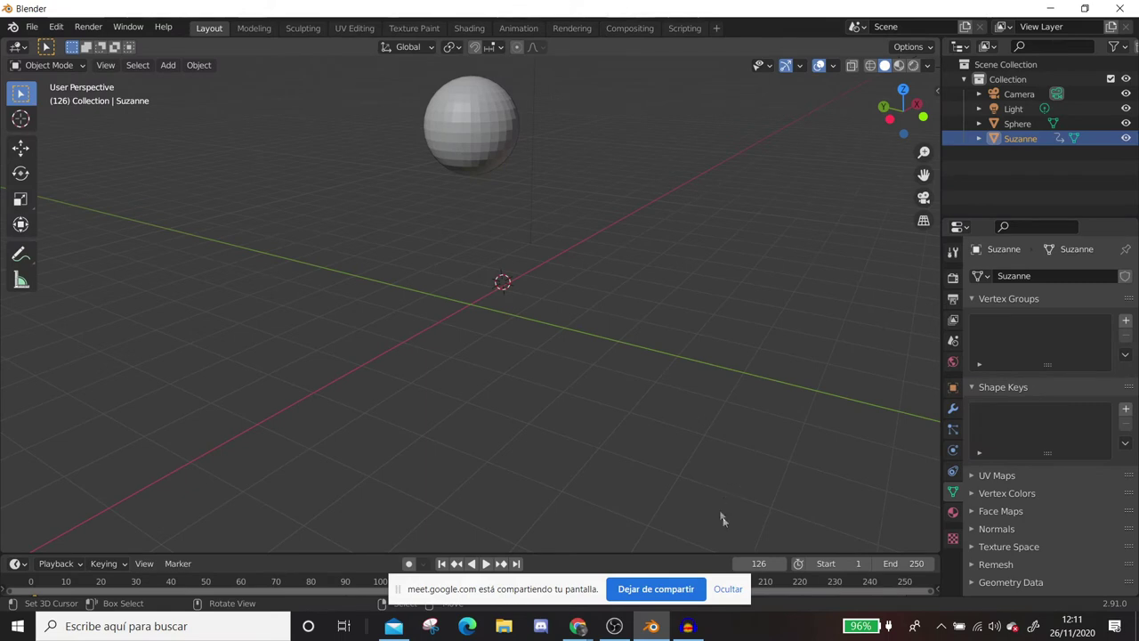
# Hide the Meet screen-sharing notice and bring the browser window forward.
pyautogui.click(647, 590)
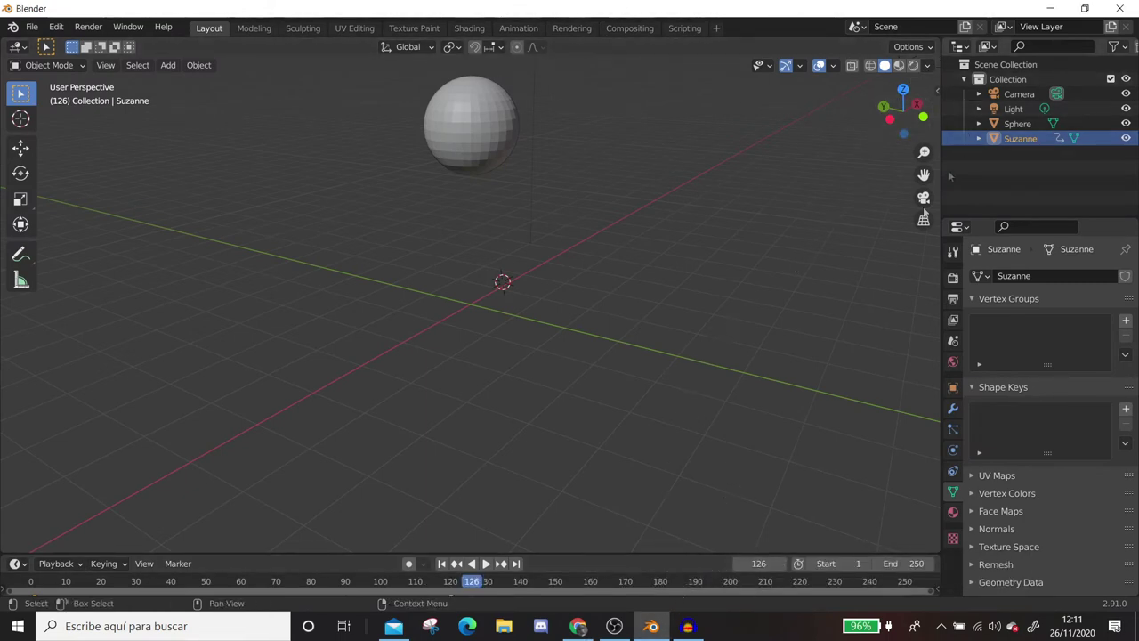
pyautogui.click(593, 629)
# Check the Google Meet call and the blender.org jobs page, then bring Blender back to the front.
pyautogui.click(469, 16)
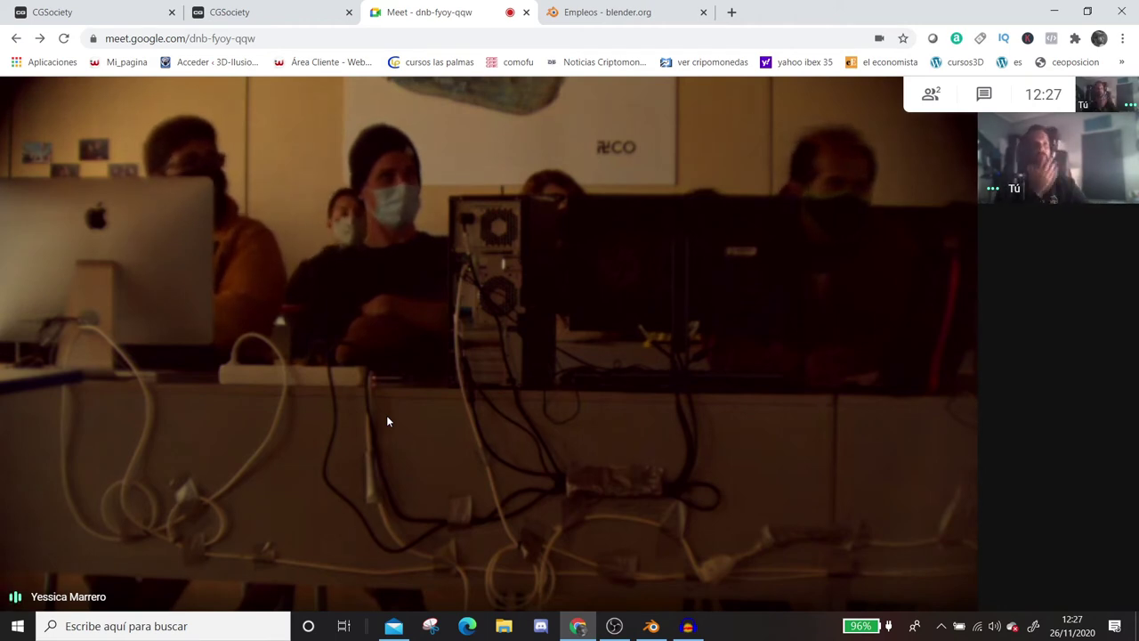
pyautogui.click(574, 20)
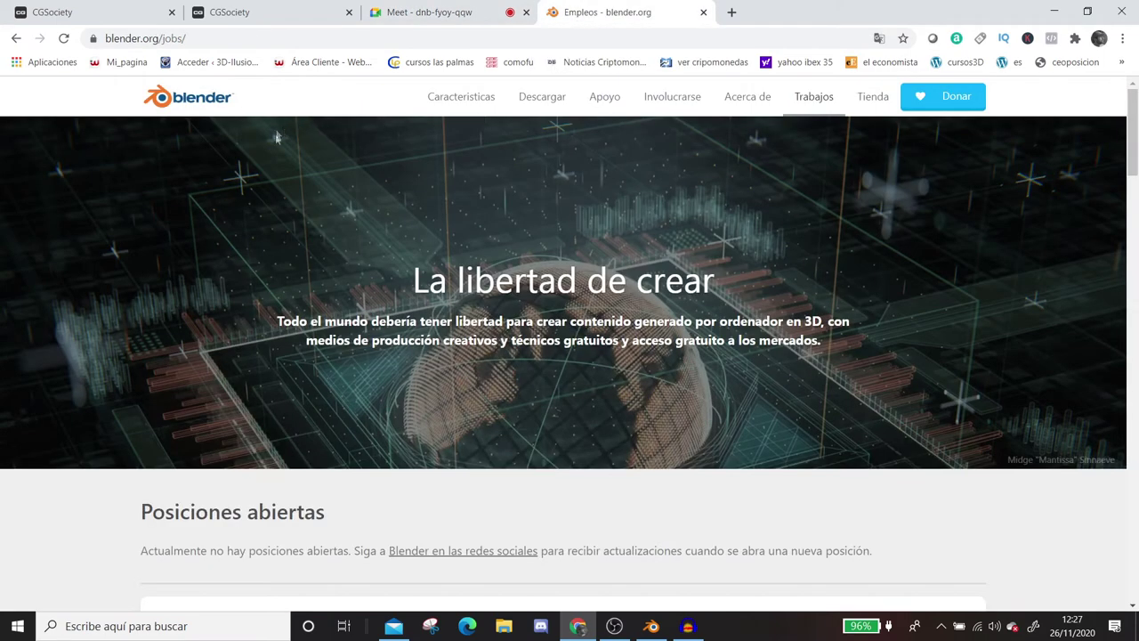
pyautogui.click(666, 627)
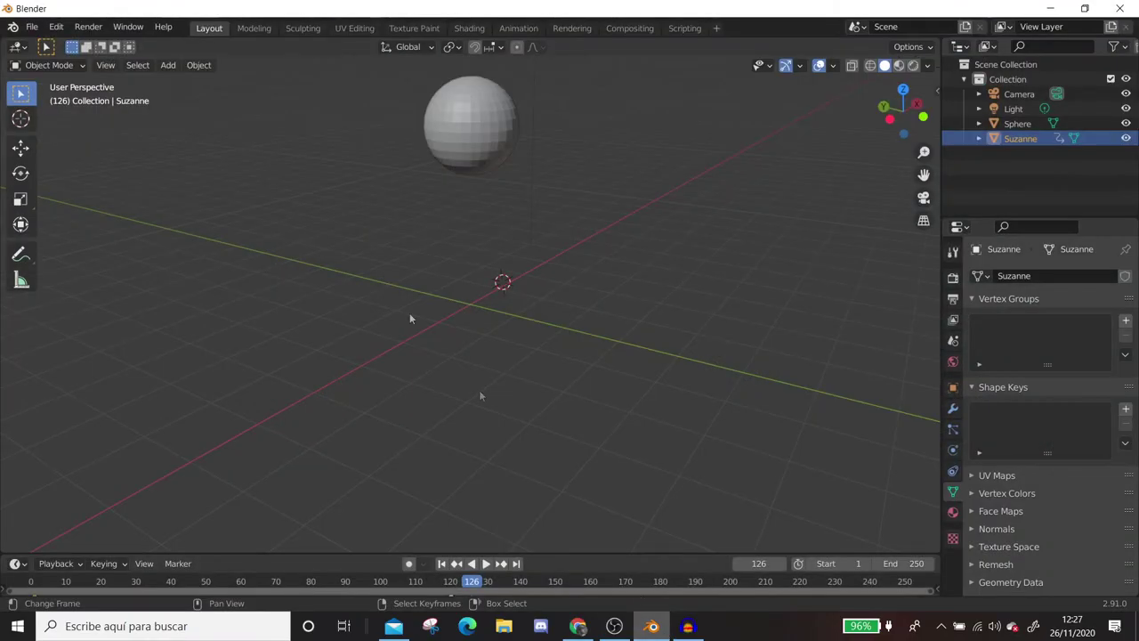
# Start opening a file, discarding the current scene's unsaved changes.
pyautogui.click(31, 26)
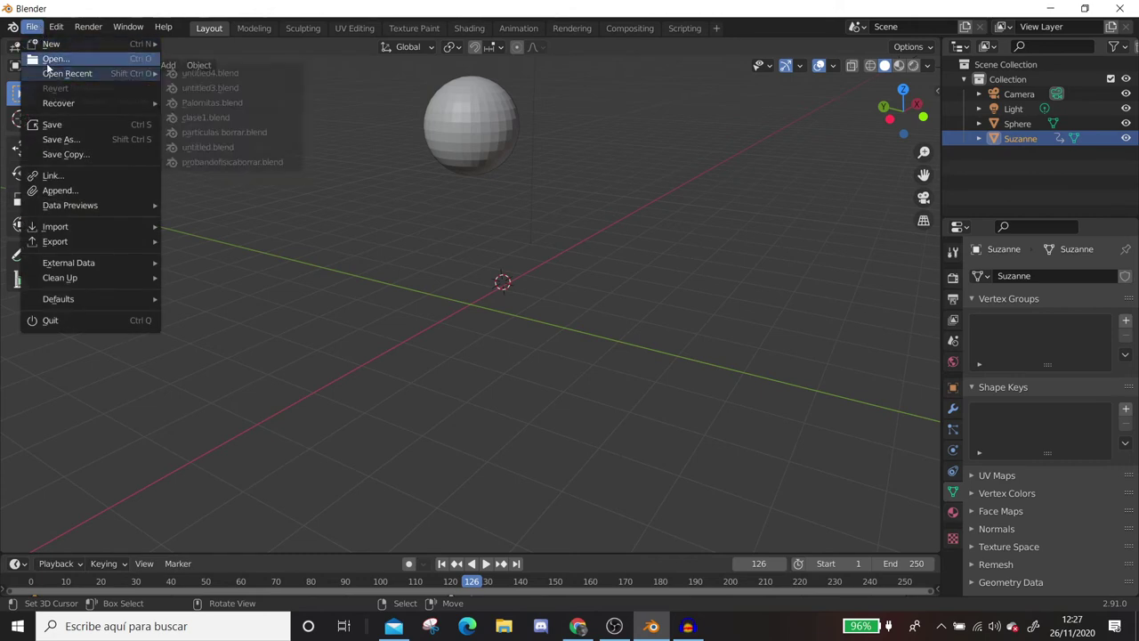
pyautogui.click(49, 69)
pyautogui.click(580, 341)
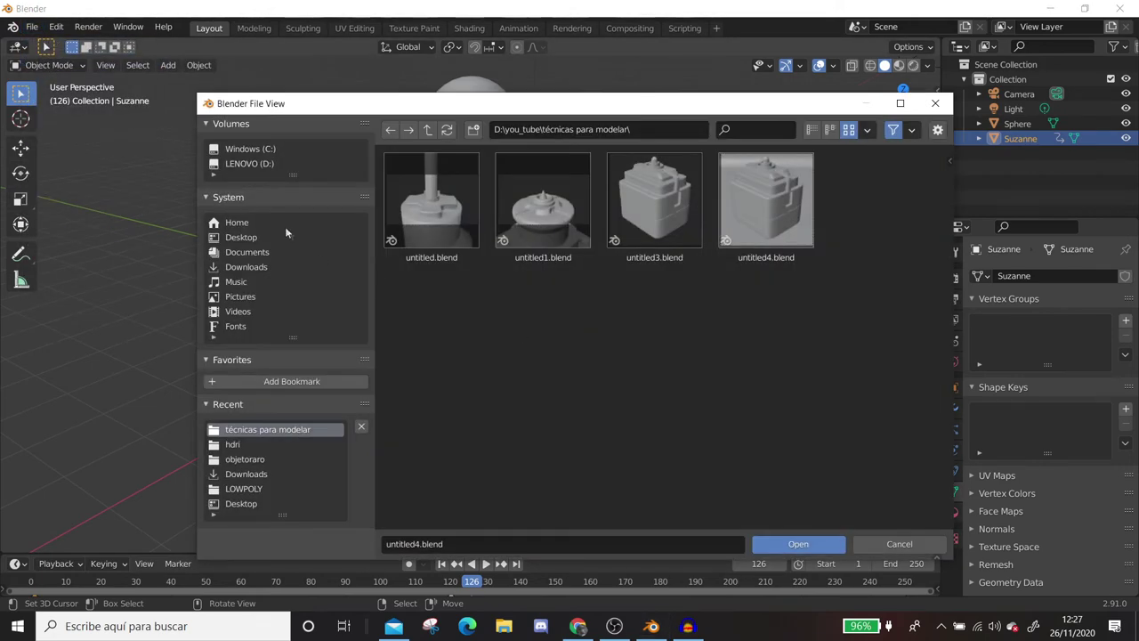
# Browse drive D, looking into blender\portafolio, then enter the you_tube folder.
pyautogui.click(265, 164)
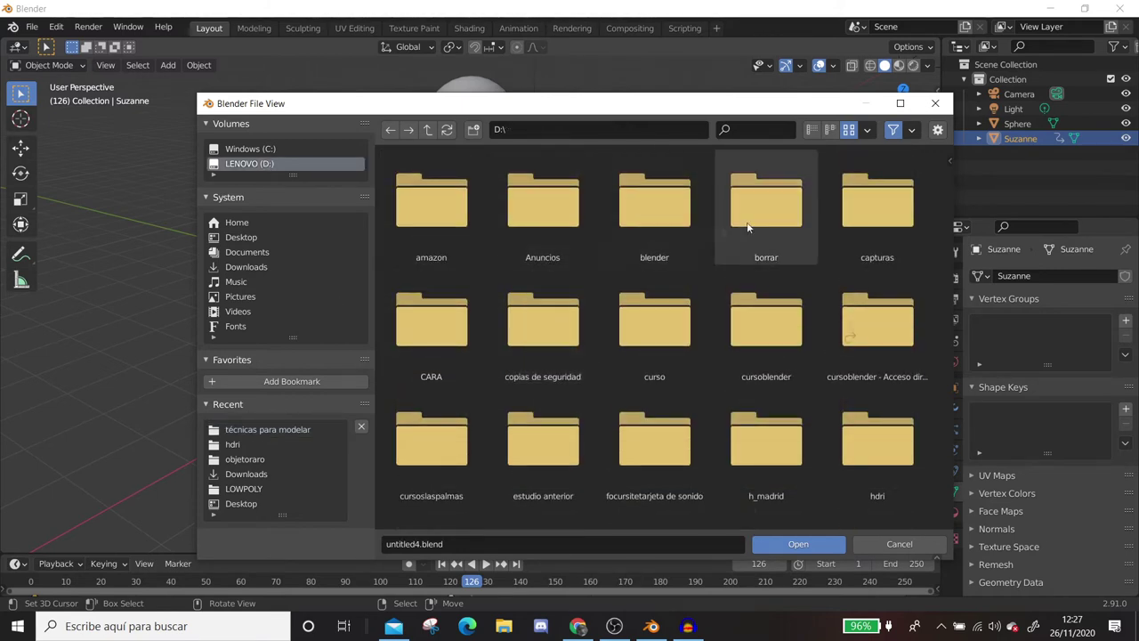
pyautogui.doubleClick(680, 212)
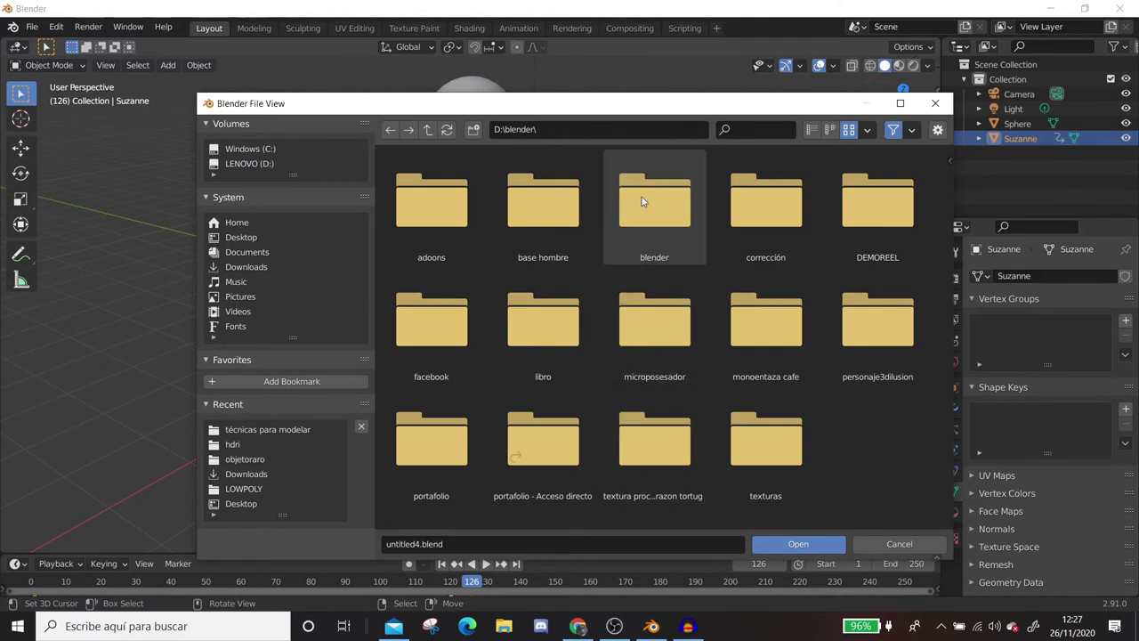
pyautogui.doubleClick(422, 450)
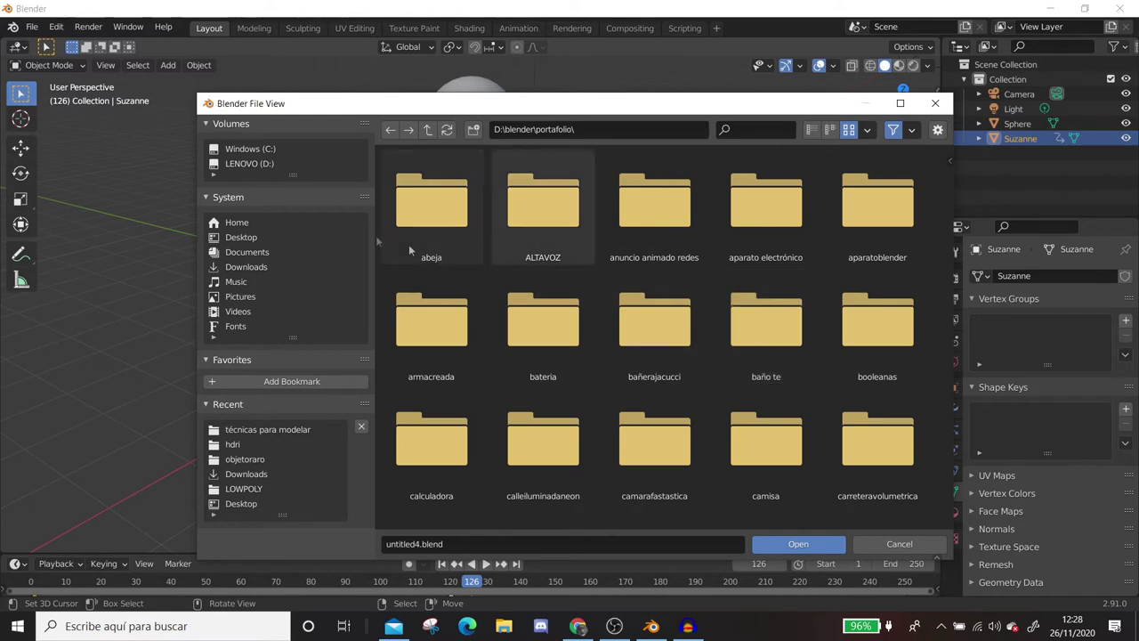
pyautogui.click(267, 165)
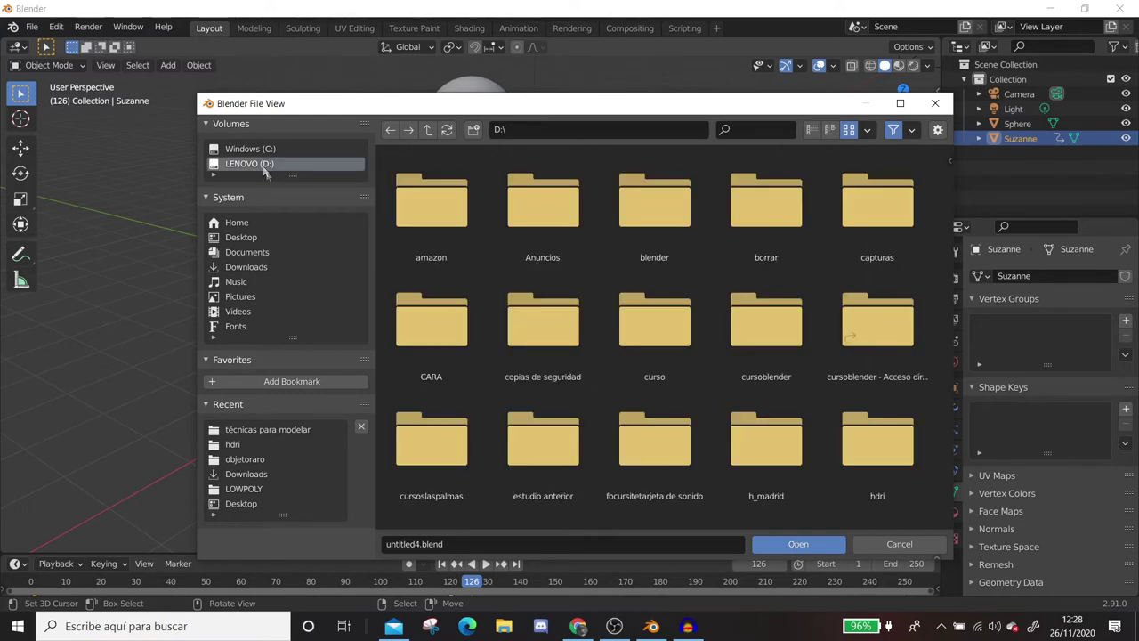
pyautogui.scroll(-2, 599, 272)
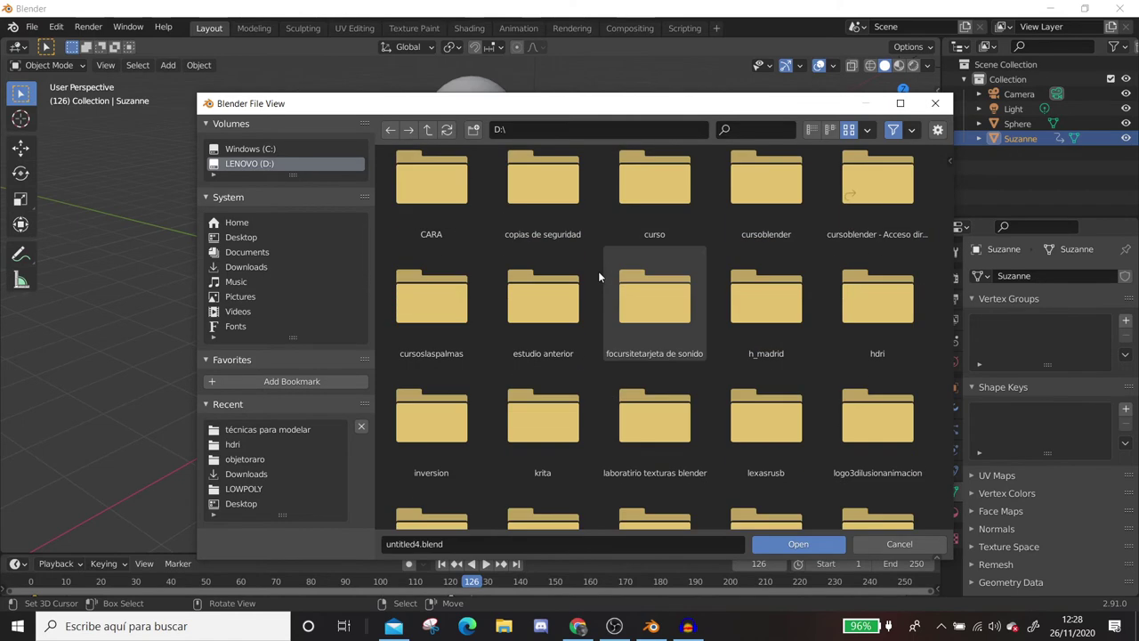
pyautogui.scroll(-2, 598, 273)
pyautogui.scroll(-2, 598, 273)
pyautogui.scroll(-3, 599, 270)
pyautogui.scroll(-2, 598, 270)
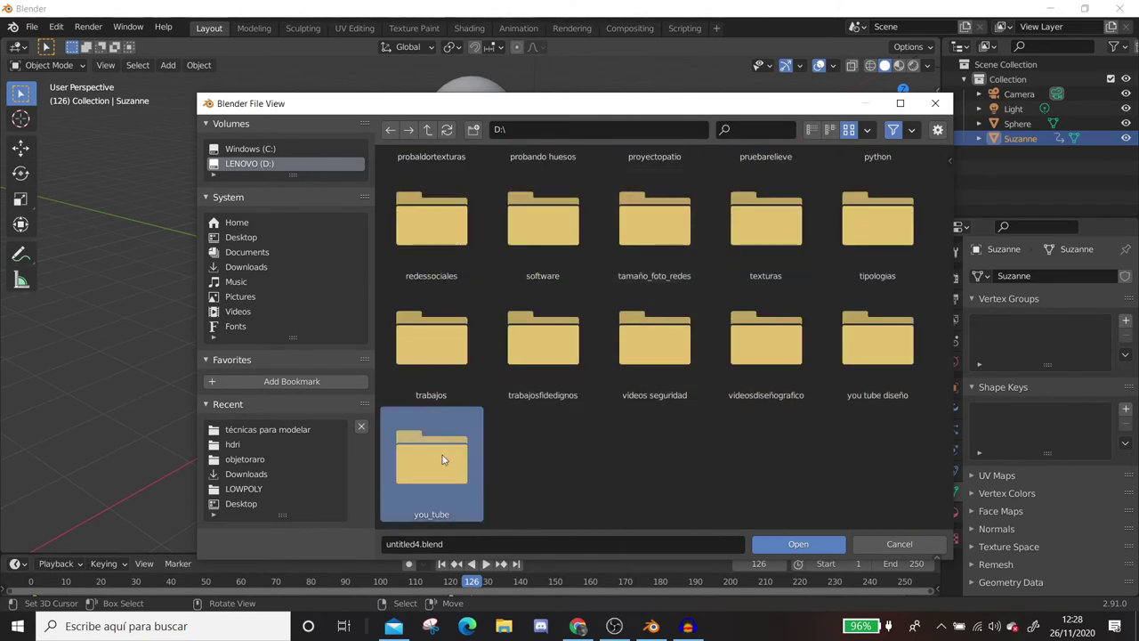
pyautogui.doubleClick(442, 456)
# Enter the pedalguitarr folder and load texturizando1.blend.
pyautogui.scroll(-1, 644, 354)
pyautogui.scroll(-2, 644, 355)
pyautogui.scroll(-2, 644, 354)
pyautogui.scroll(-1, 645, 354)
pyautogui.scroll(-1, 646, 361)
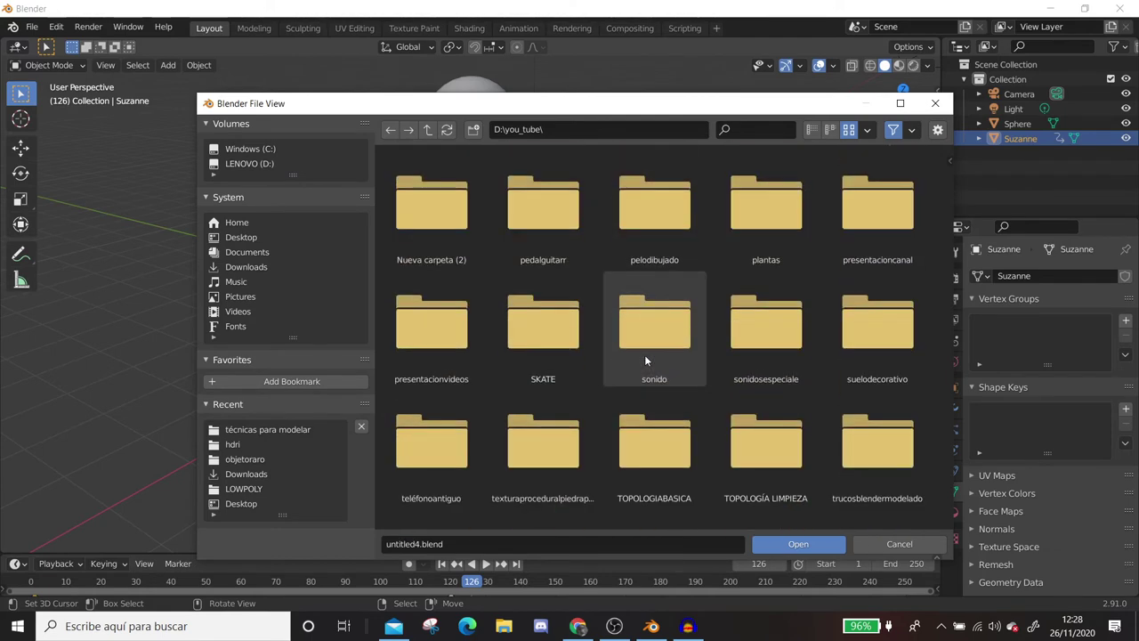
pyautogui.scroll(-3, 646, 360)
pyautogui.scroll(3, 646, 361)
pyautogui.scroll(3, 646, 360)
pyautogui.scroll(2, 646, 360)
pyautogui.scroll(2, 646, 361)
pyautogui.scroll(1, 646, 360)
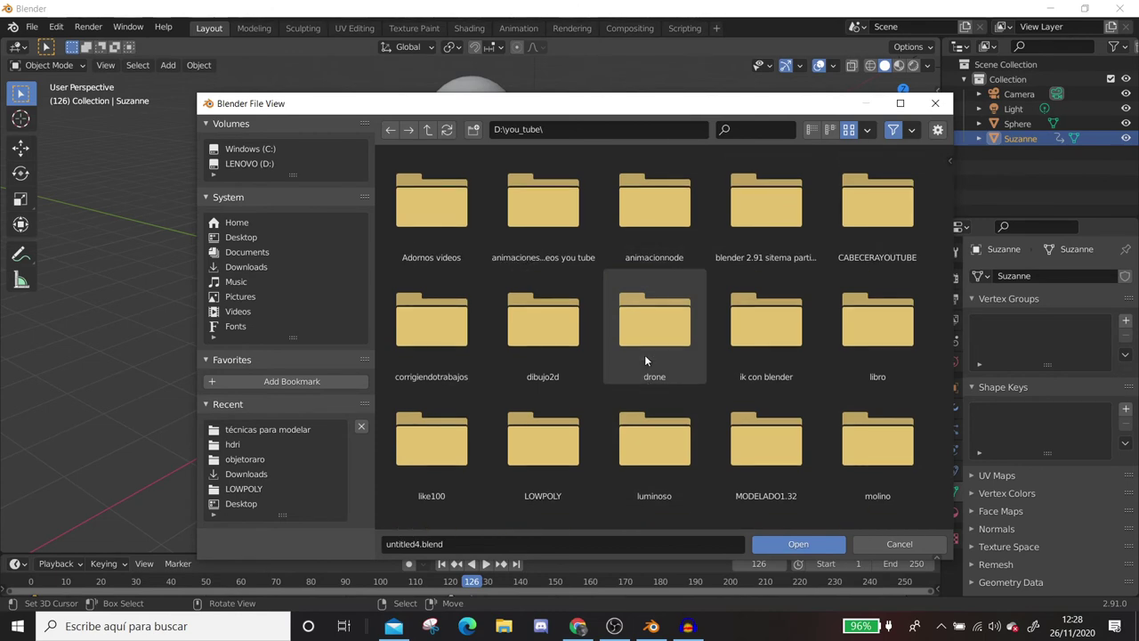
pyautogui.scroll(-1, 646, 360)
pyautogui.scroll(-2, 646, 359)
pyautogui.scroll(1, 646, 359)
pyautogui.scroll(2, 646, 360)
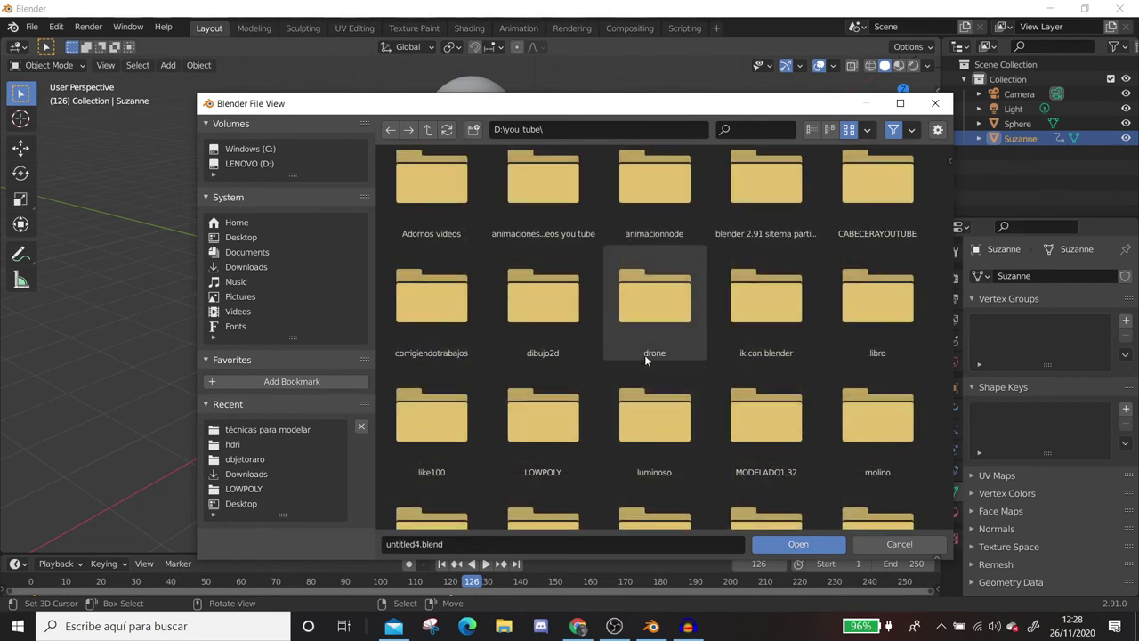
pyautogui.scroll(1, 646, 359)
pyautogui.scroll(-1, 646, 361)
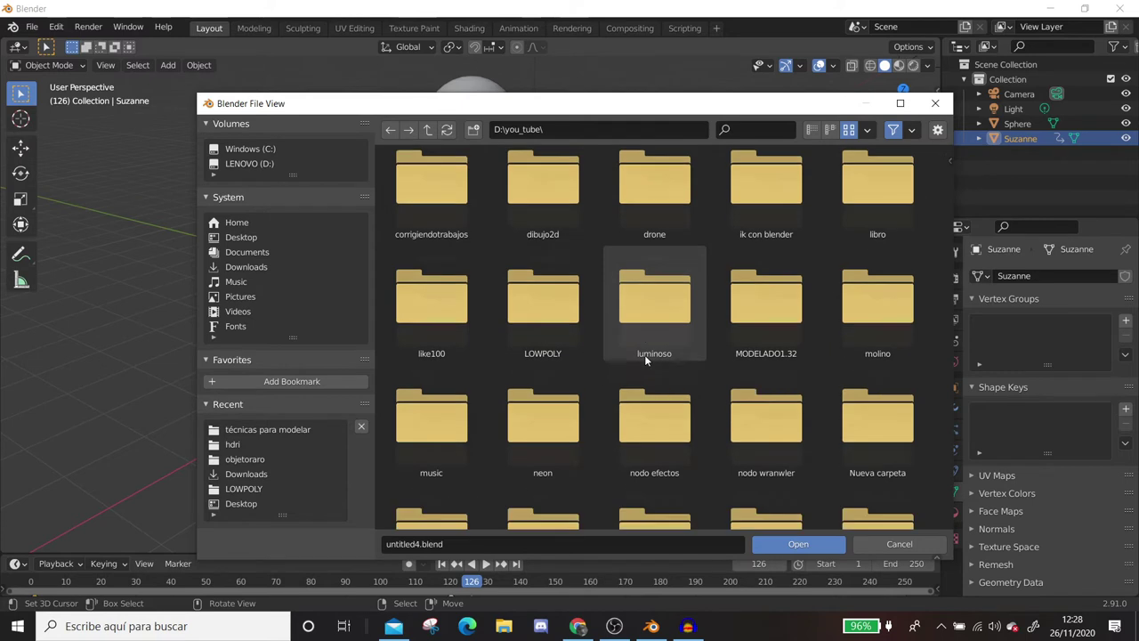
pyautogui.scroll(-1, 646, 360)
pyautogui.scroll(-1, 646, 361)
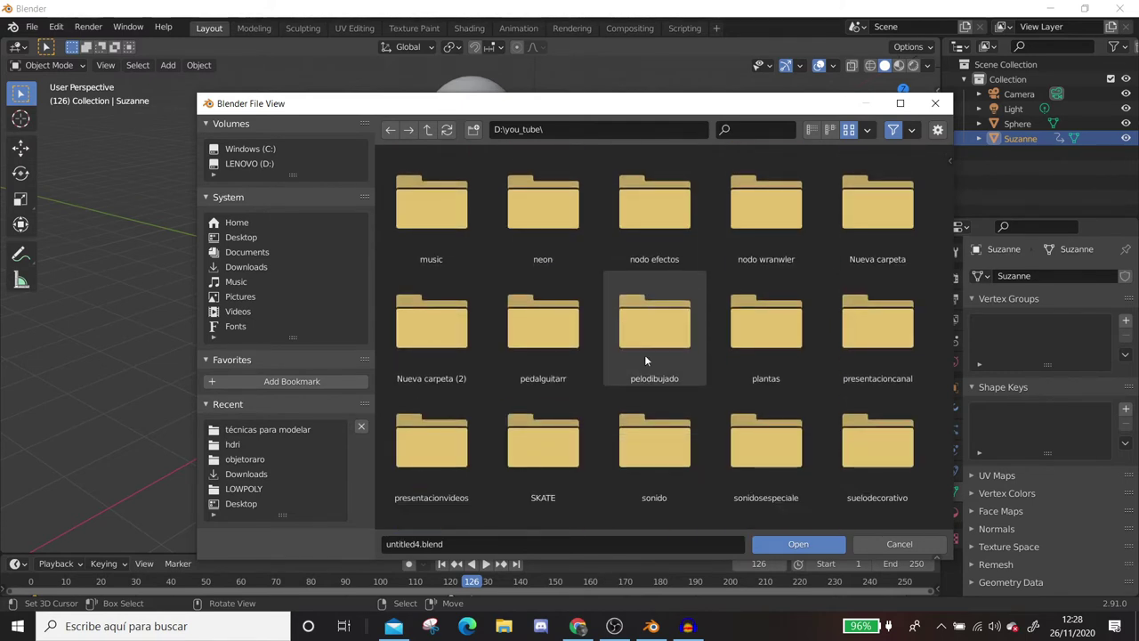
pyautogui.doubleClick(569, 349)
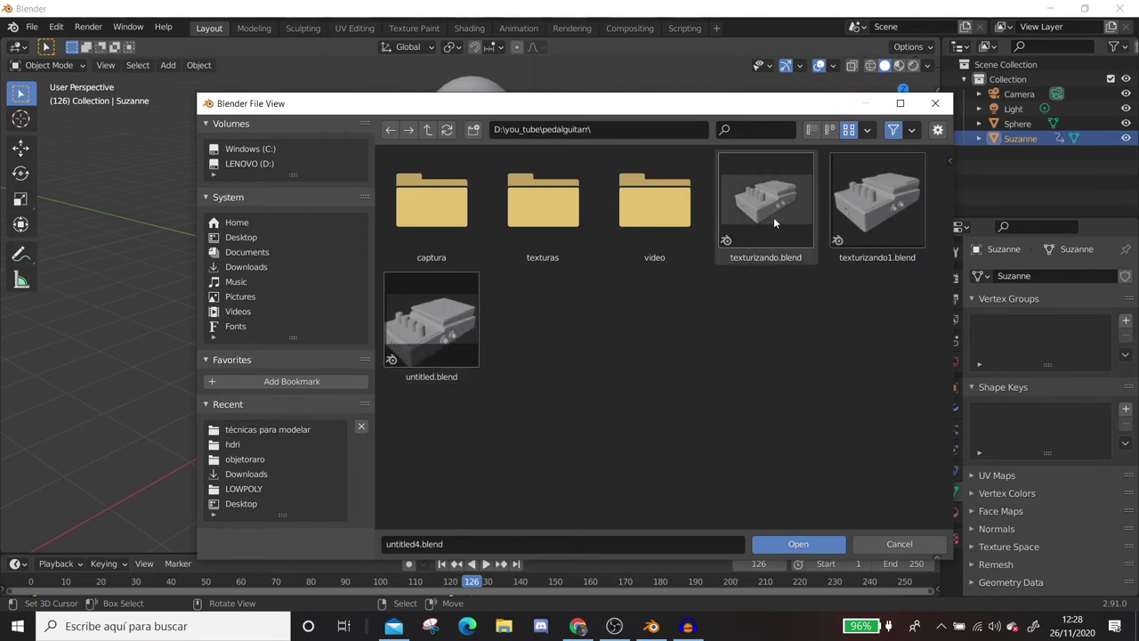
pyautogui.click(902, 200)
pyautogui.doubleClick(901, 197)
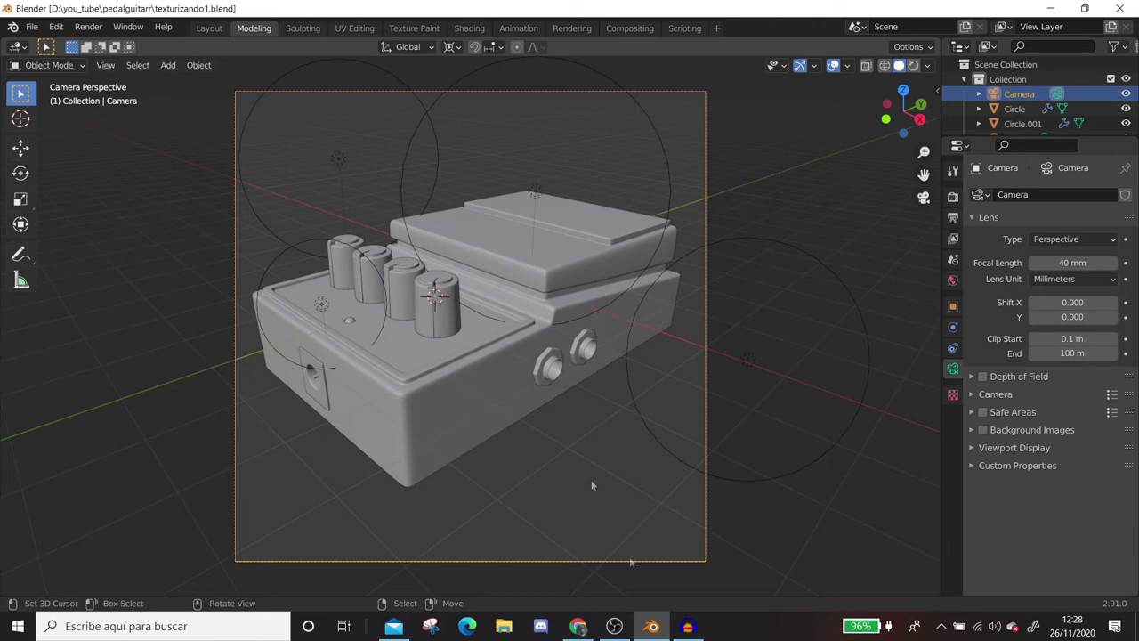
# In the Meet call, present Toda tu pantalla, confirm Compartir, then return to Blender.
pyautogui.click(580, 626)
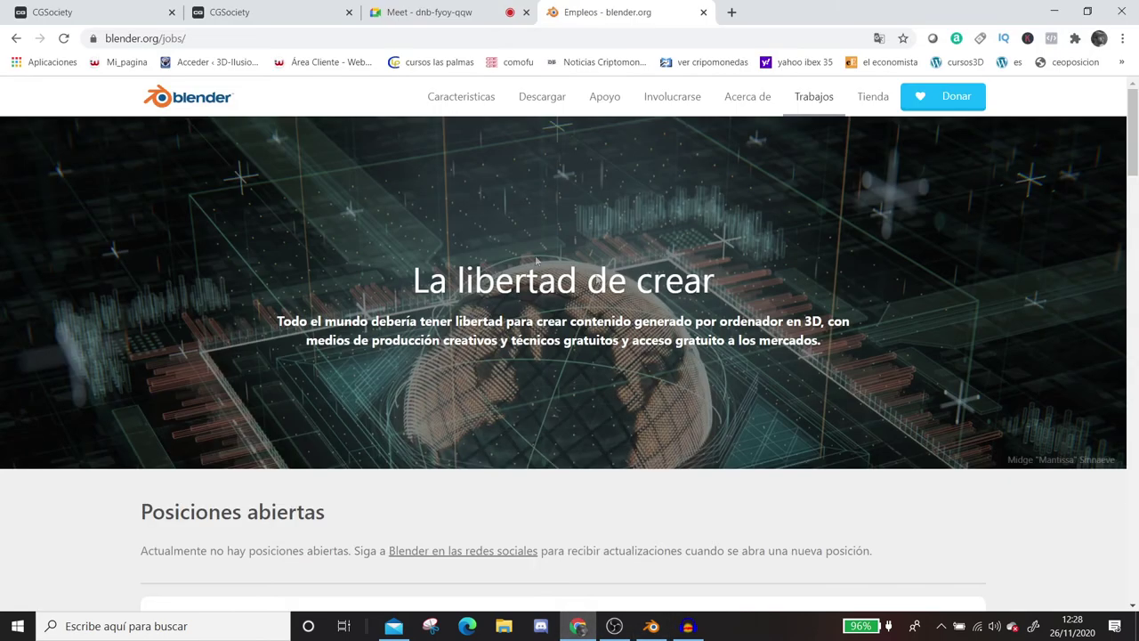
pyautogui.click(439, 15)
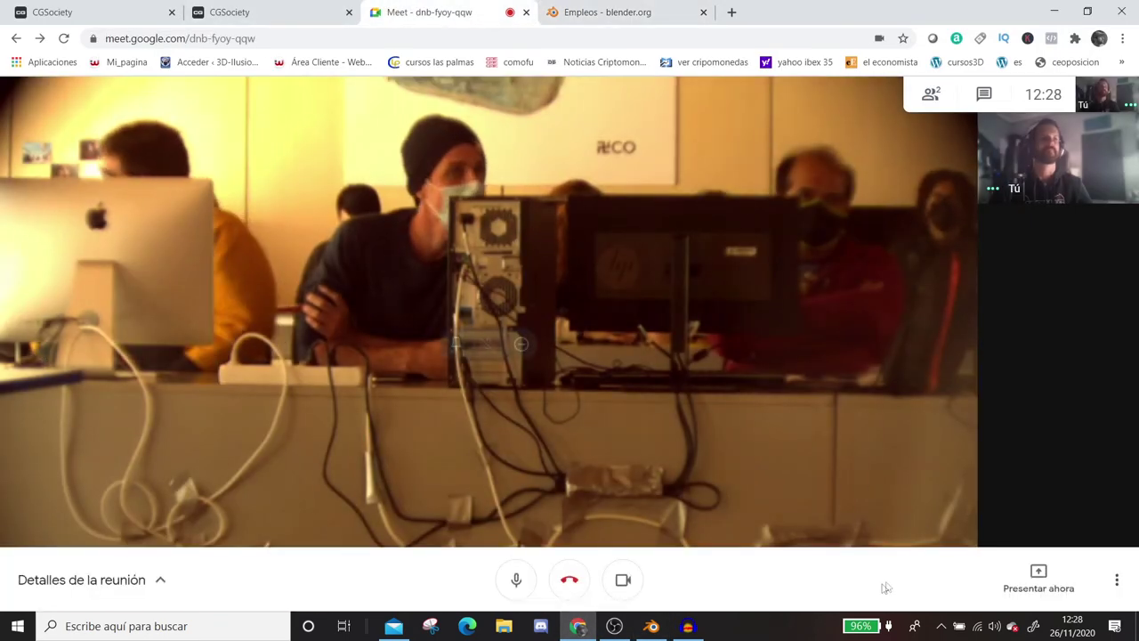
pyautogui.click(1037, 577)
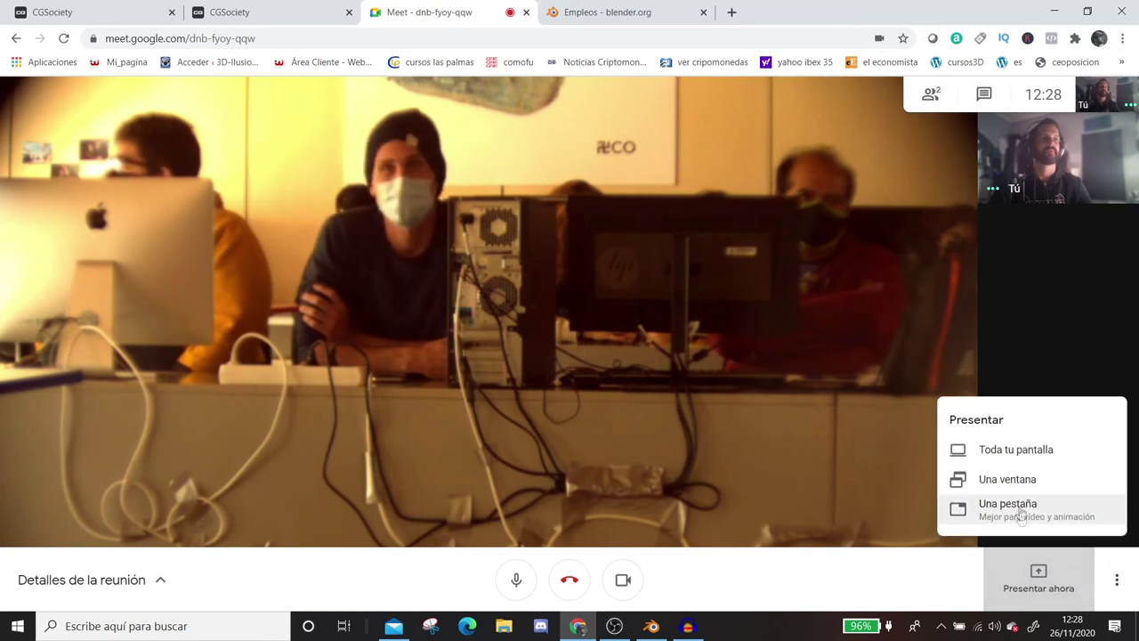
pyautogui.click(1014, 451)
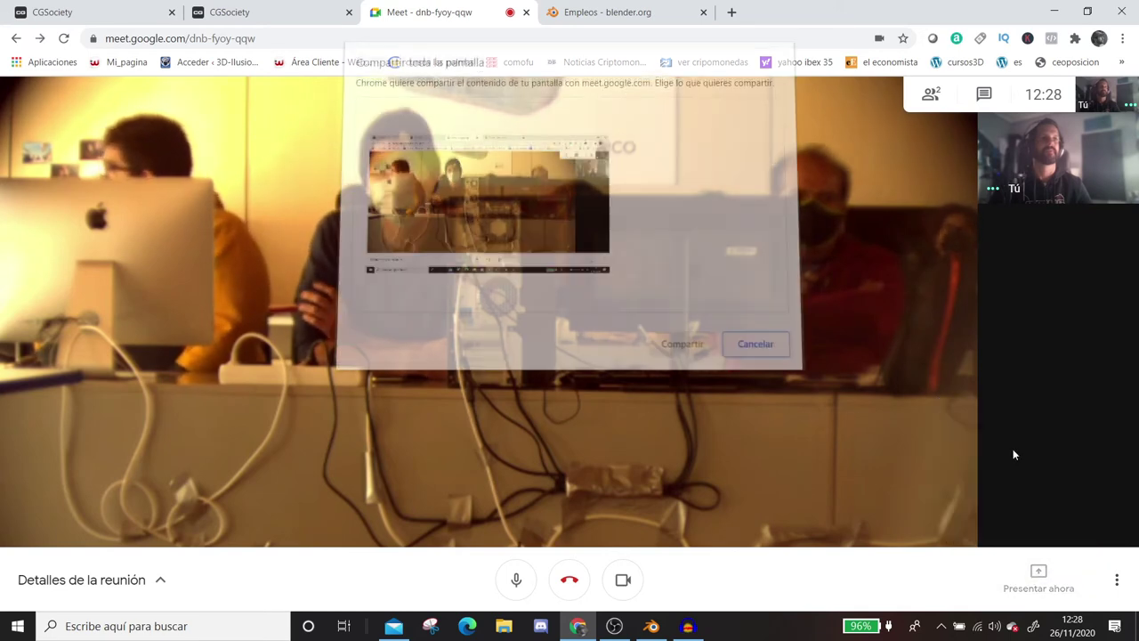
pyautogui.click(490, 209)
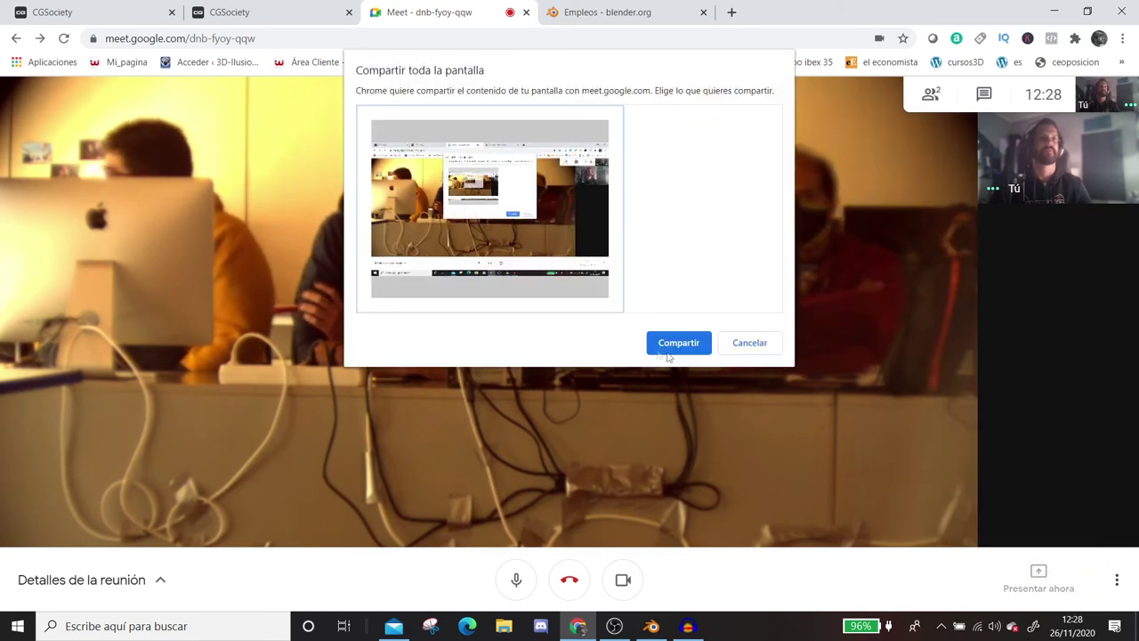
pyautogui.click(680, 343)
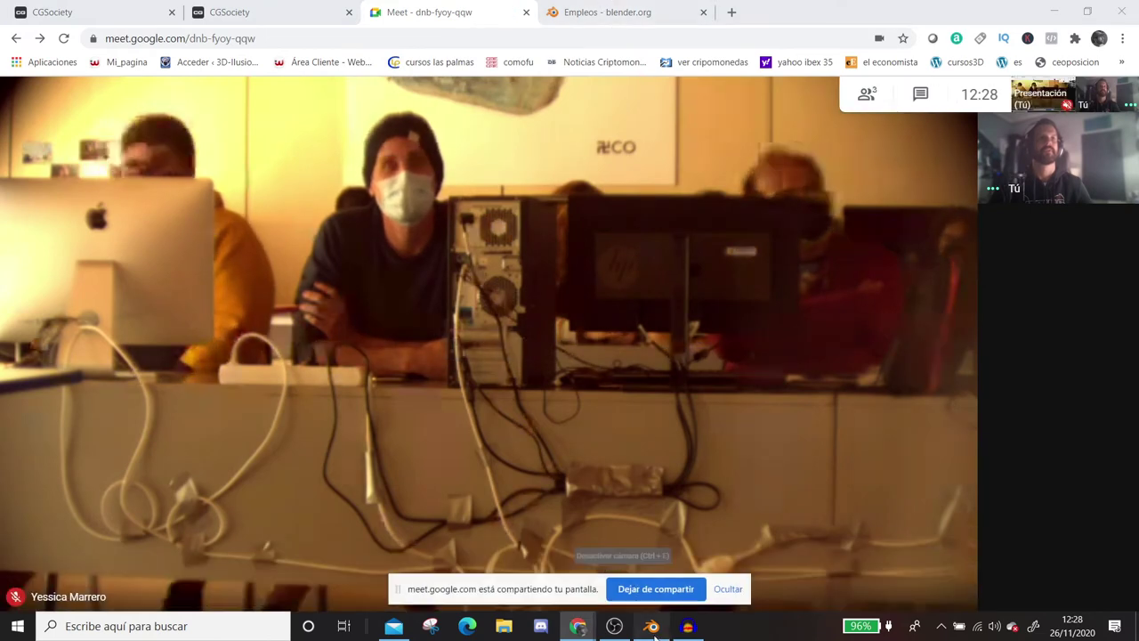
pyautogui.click(651, 626)
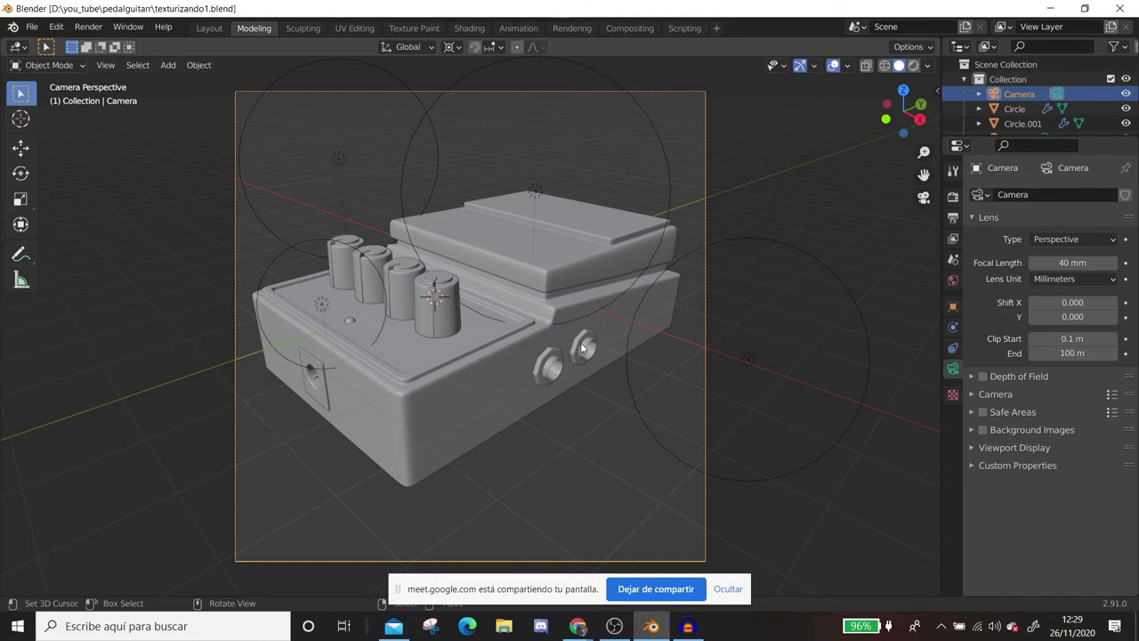
# Exit camera view, orbit above the pedal, and select the Plane enclosure mesh.
pyautogui.scroll(-2, 540, 291)
pyautogui.moveTo(541, 290)
pyautogui.mouseDown(button='middle')
pyautogui.moveTo(488, 362)
pyautogui.moveTo(498, 370)
pyautogui.moveTo(559, 340)
pyautogui.mouseUp(button='middle')
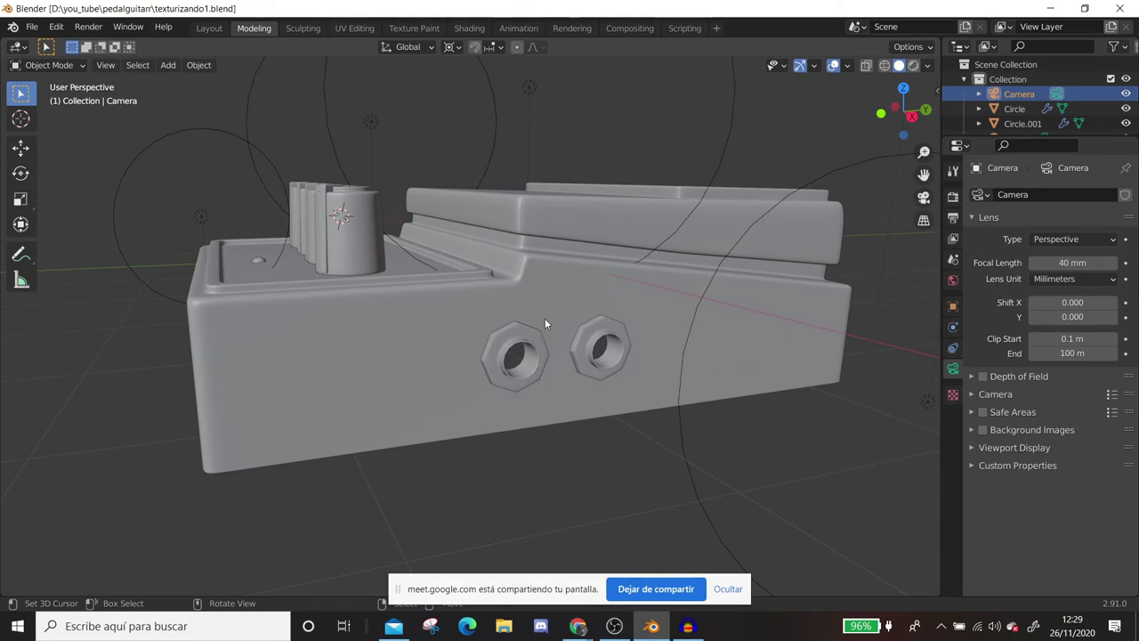
pyautogui.scroll(-5, 544, 324)
pyautogui.scroll(-3, 577, 348)
pyautogui.moveTo(573, 336)
pyautogui.mouseDown(button='middle')
pyautogui.moveTo(404, 349)
pyautogui.moveTo(372, 329)
pyautogui.moveTo(536, 280)
pyautogui.mouseUp(button='middle')
pyautogui.scroll(5, 404, 348)
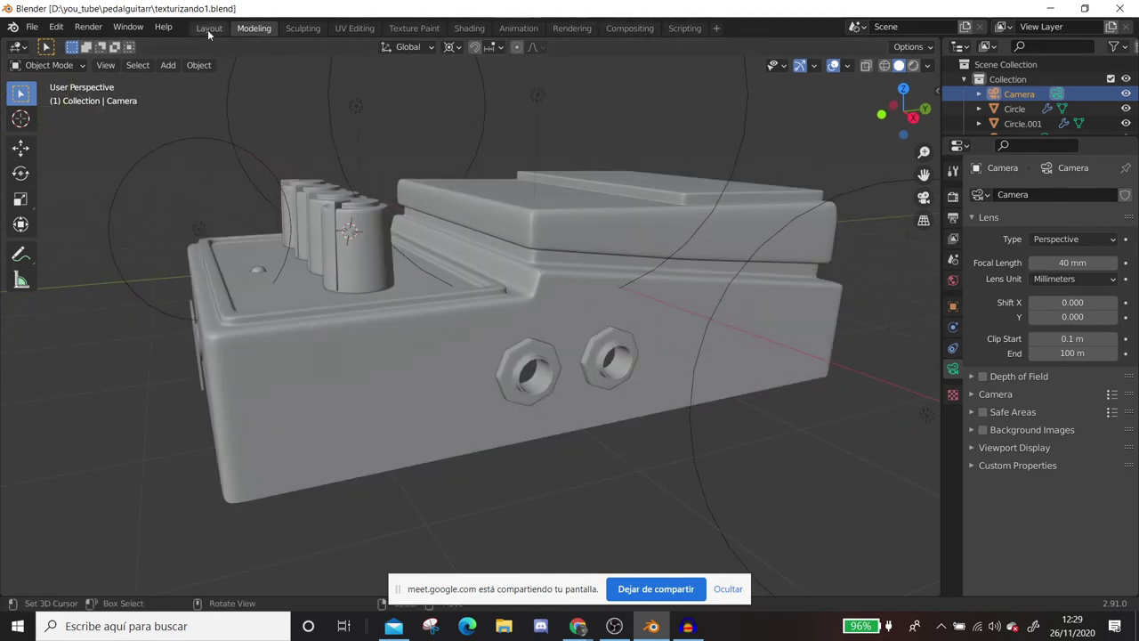
pyautogui.click(550, 302)
# In Edit Mode, dissolve the selected edges on the enclosure's jack side.
pyautogui.press('Tab')
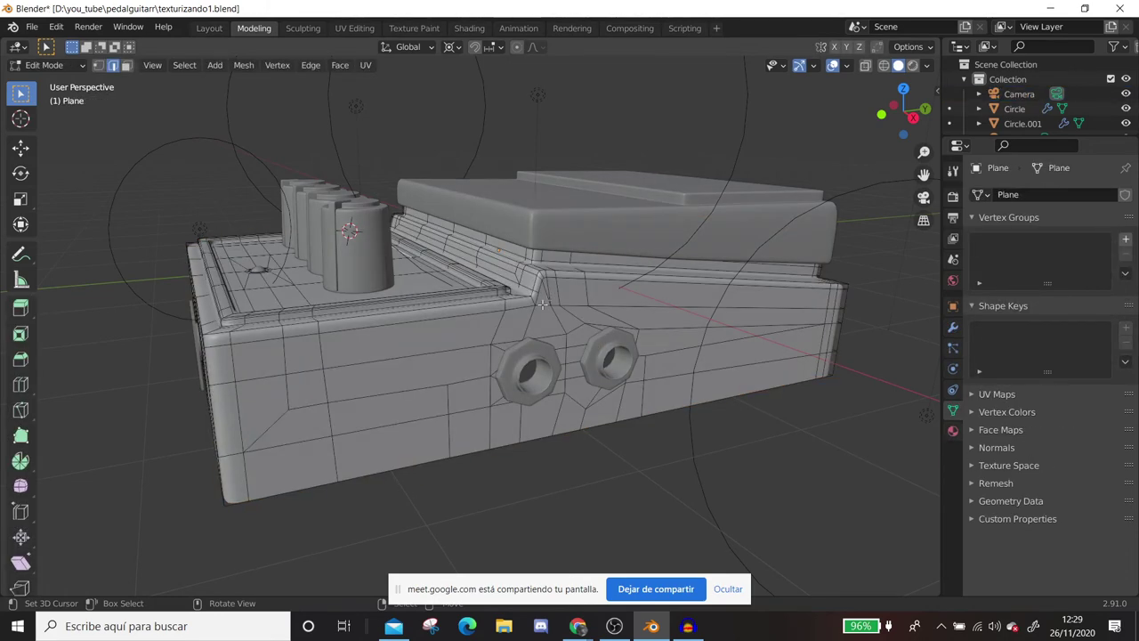
pyautogui.moveTo(463, 367)
pyautogui.mouseDown(button='middle')
pyautogui.moveTo(472, 356)
pyautogui.moveTo(411, 389)
pyautogui.mouseUp(button='middle')
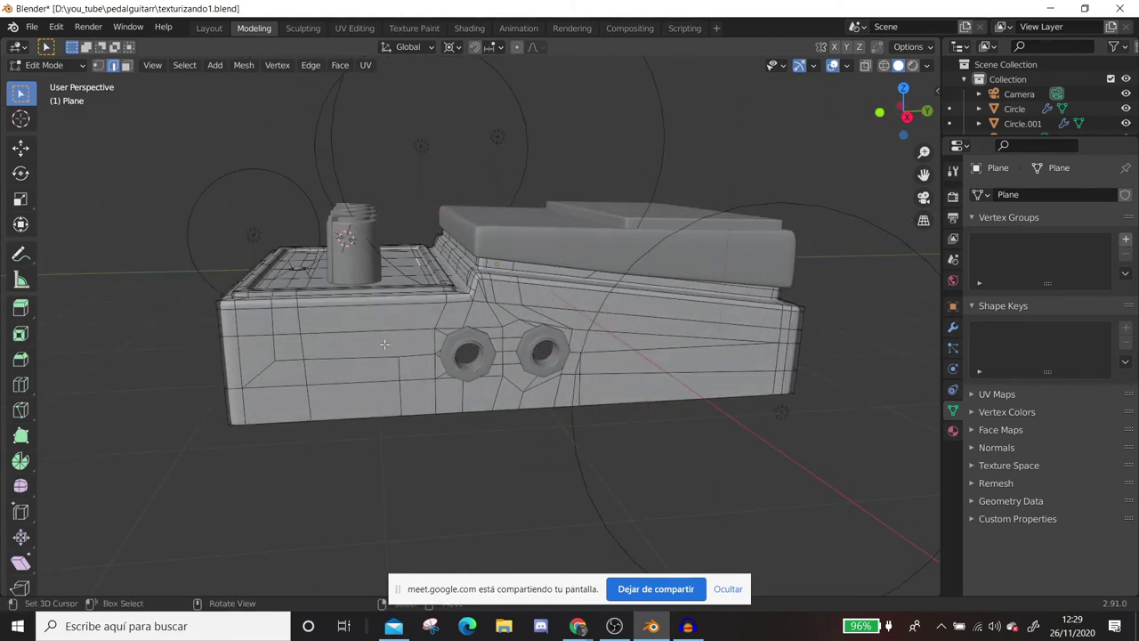
pyautogui.scroll(3, 396, 369)
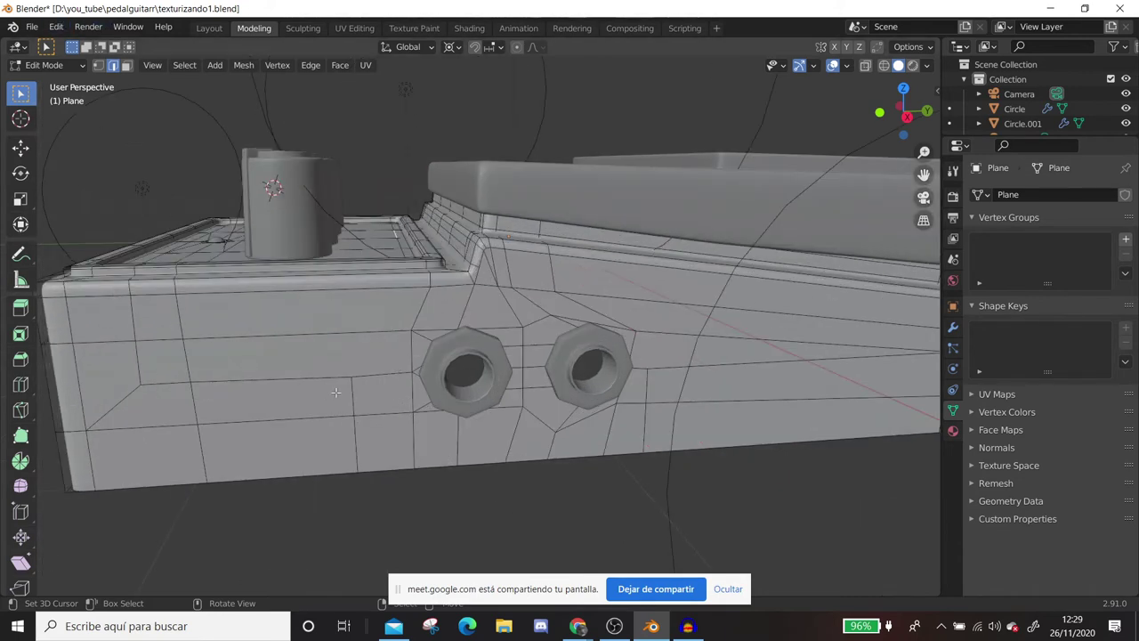
pyautogui.press('x')
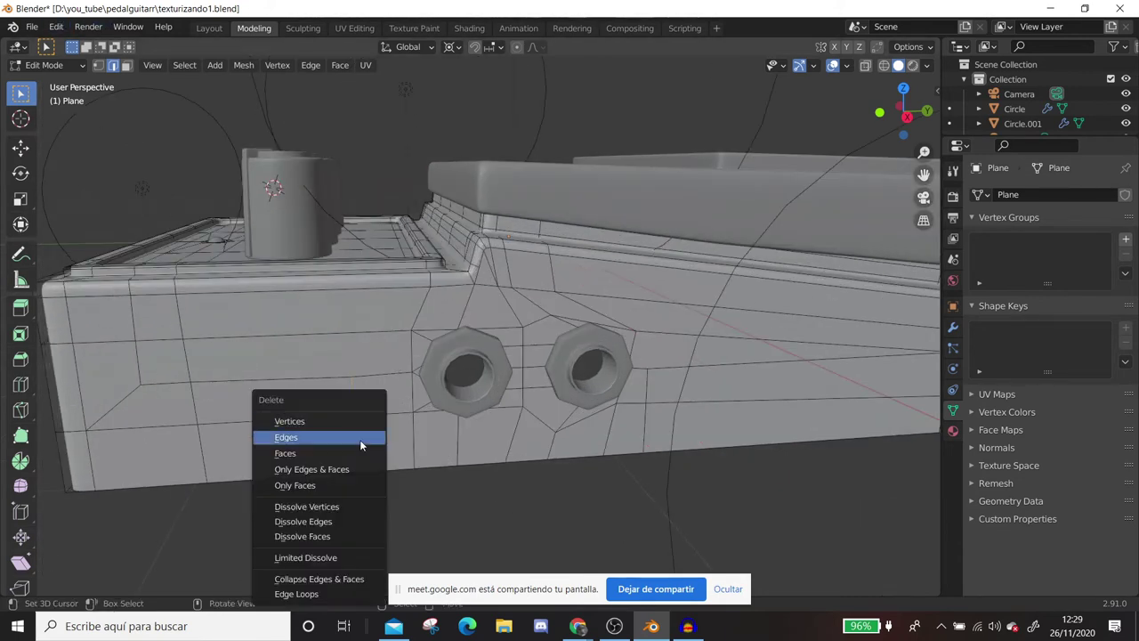
pyautogui.click(340, 522)
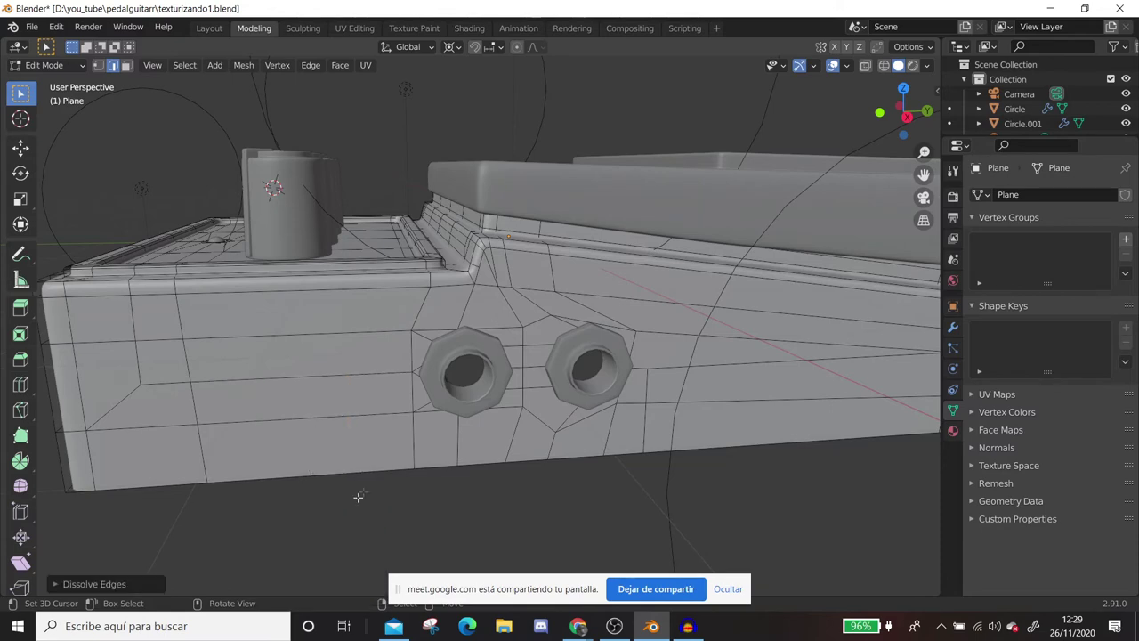
# Select the front box-corner vertices and top corner edge, then fill a triangular face.
pyautogui.scroll(-3, 363, 406)
pyautogui.moveTo(363, 406); pyautogui.dragTo(452, 397, button='middle')
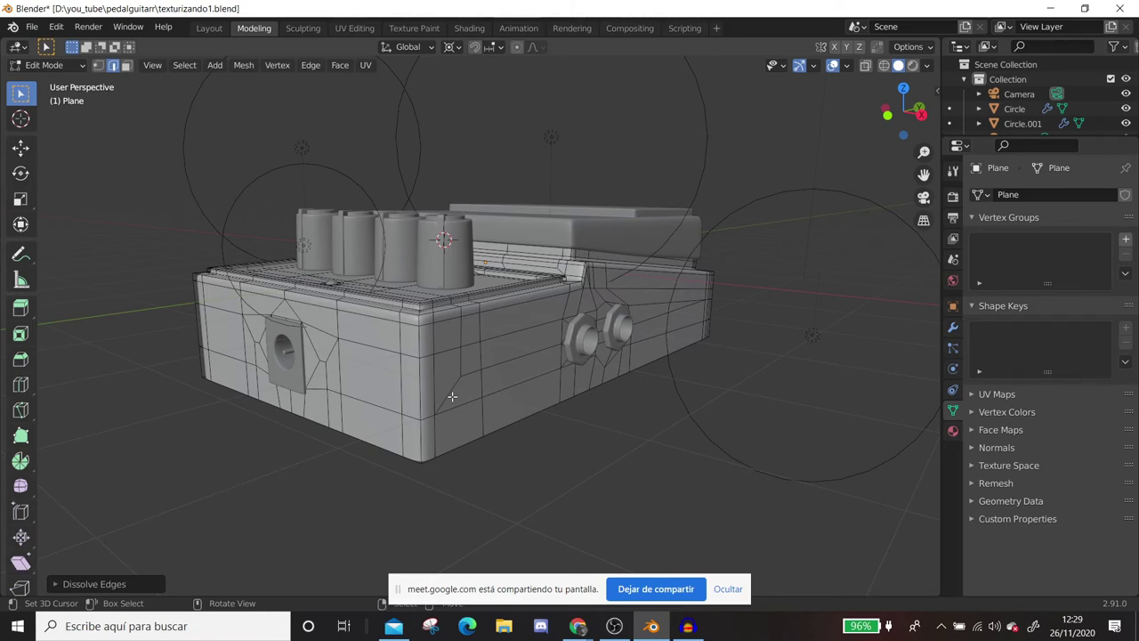
pyautogui.scroll(3, 454, 395)
pyautogui.moveTo(457, 397); pyautogui.dragTo(462, 394, button='middle')
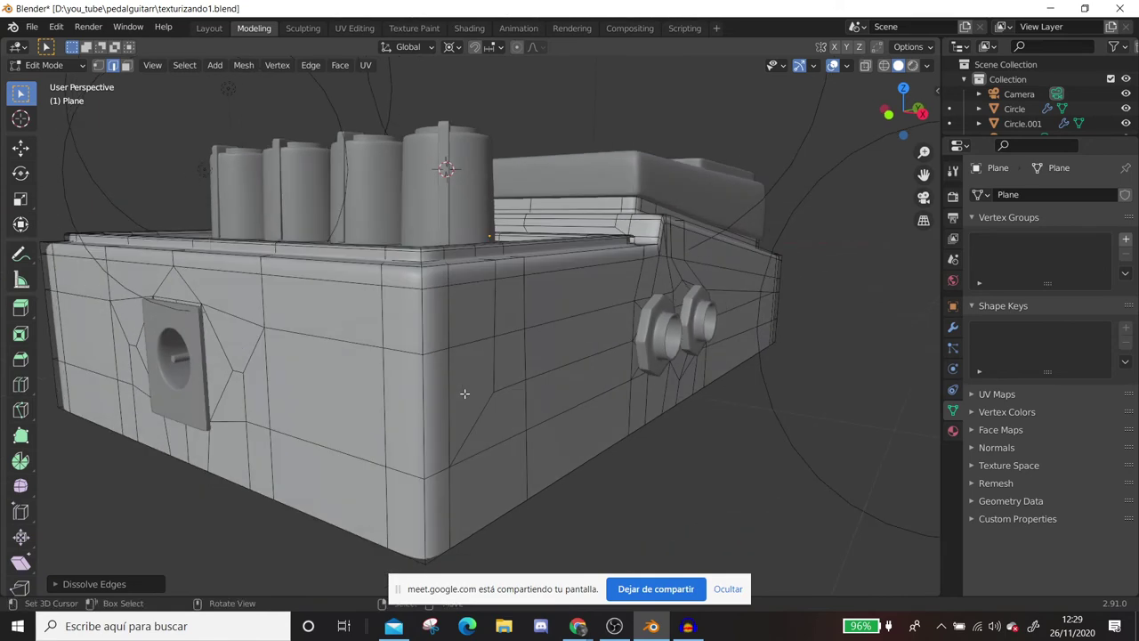
pyautogui.press('1')
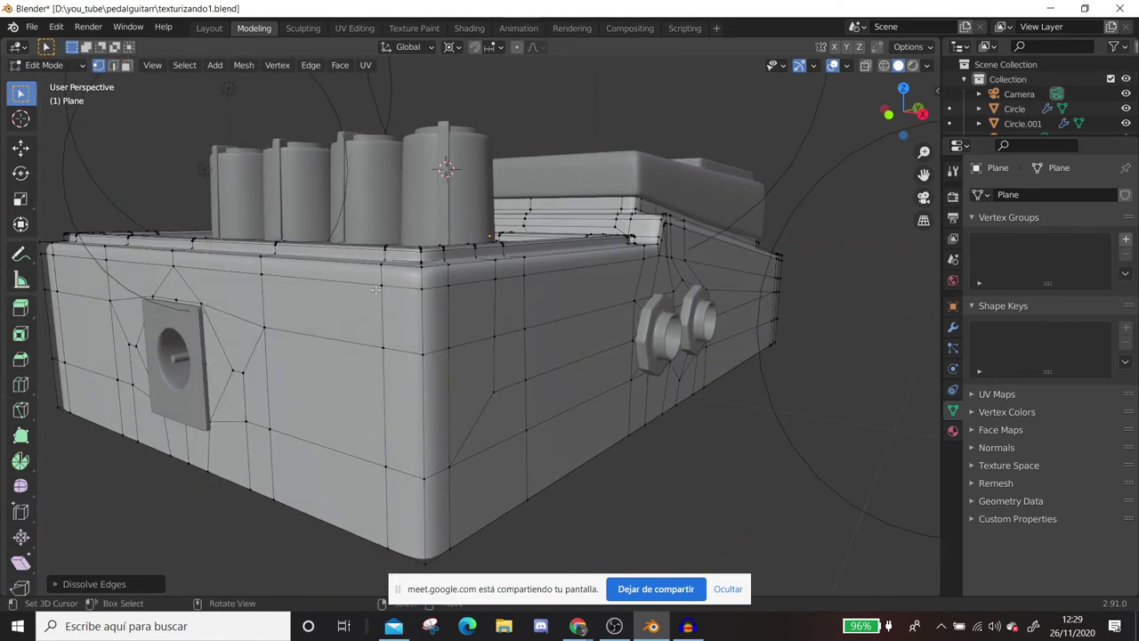
pyautogui.click(381, 286)
pyautogui.keyDown('shift'); pyautogui.click(423, 354); pyautogui.keyUp('shift')
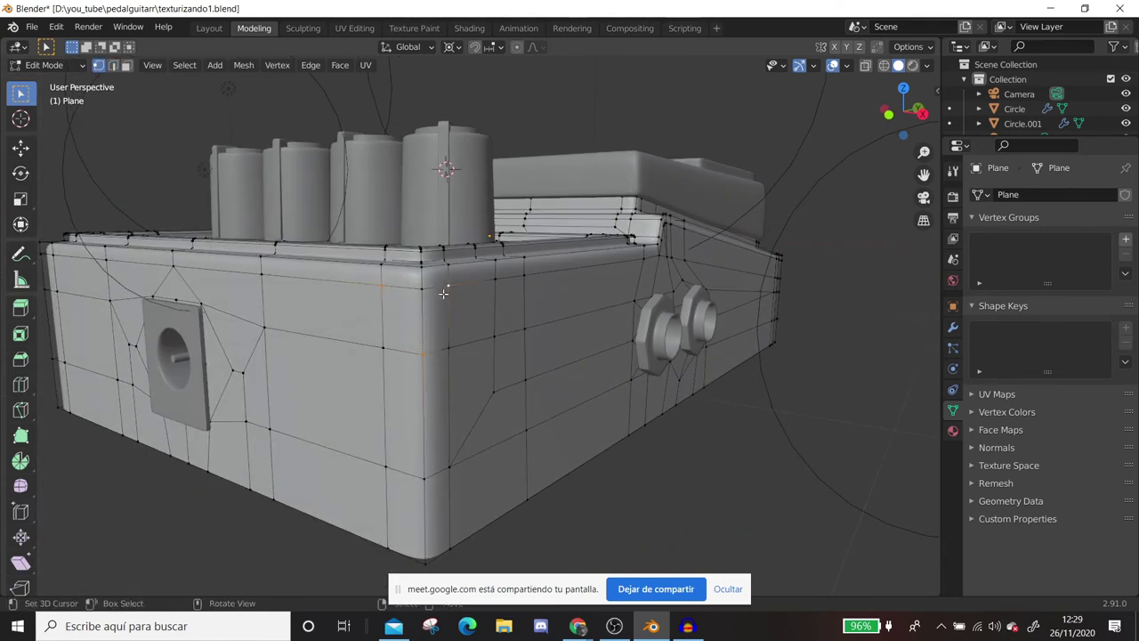
pyautogui.keyDown('shift'); pyautogui.click(447, 286); pyautogui.keyUp('shift')
pyautogui.scroll(3, 443, 294)
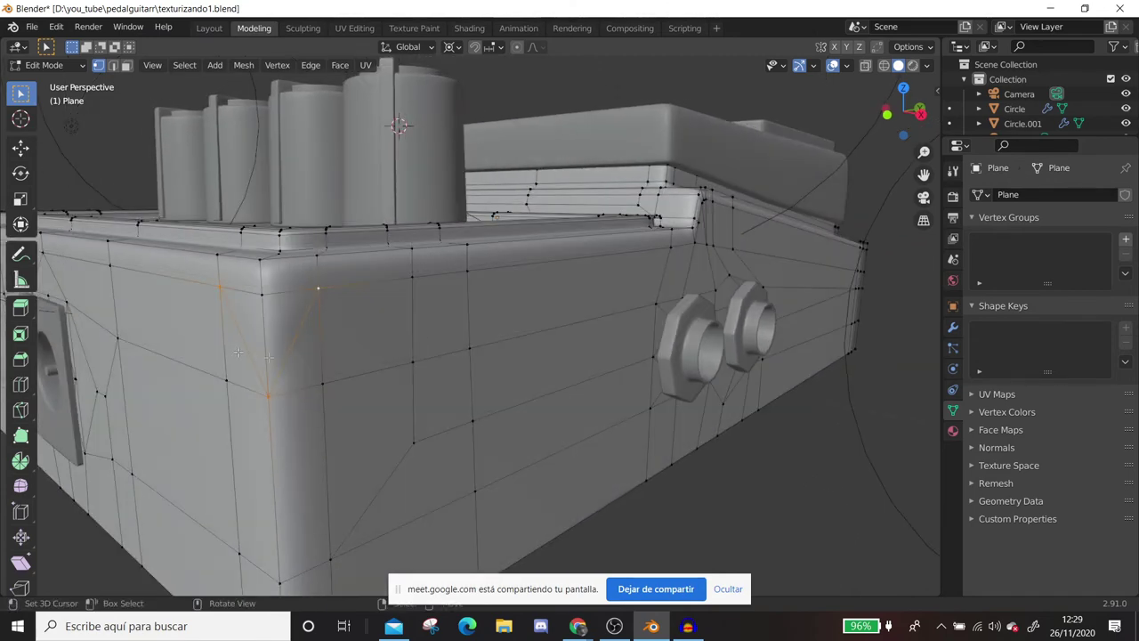
pyautogui.press('2')
pyautogui.keyDown('shift'); pyautogui.click(296, 286); pyautogui.keyUp('shift')
pyautogui.press('f')
# Return to Object Mode to check the smoothed enclosure.
pyautogui.scroll(-3, 275, 326)
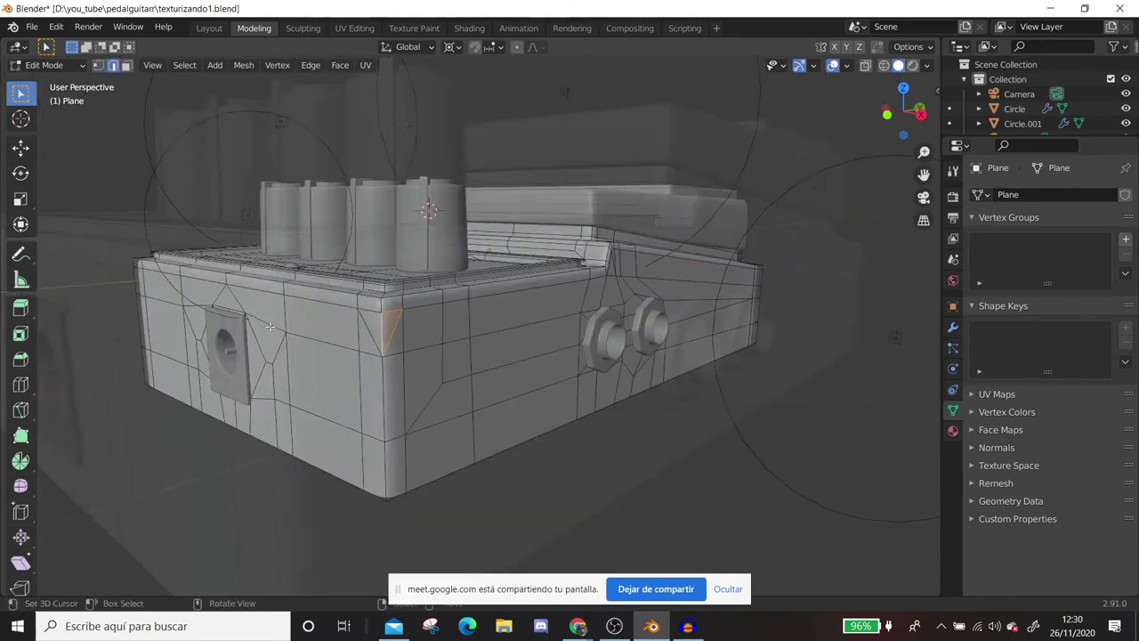
pyautogui.scroll(-2, 416, 413)
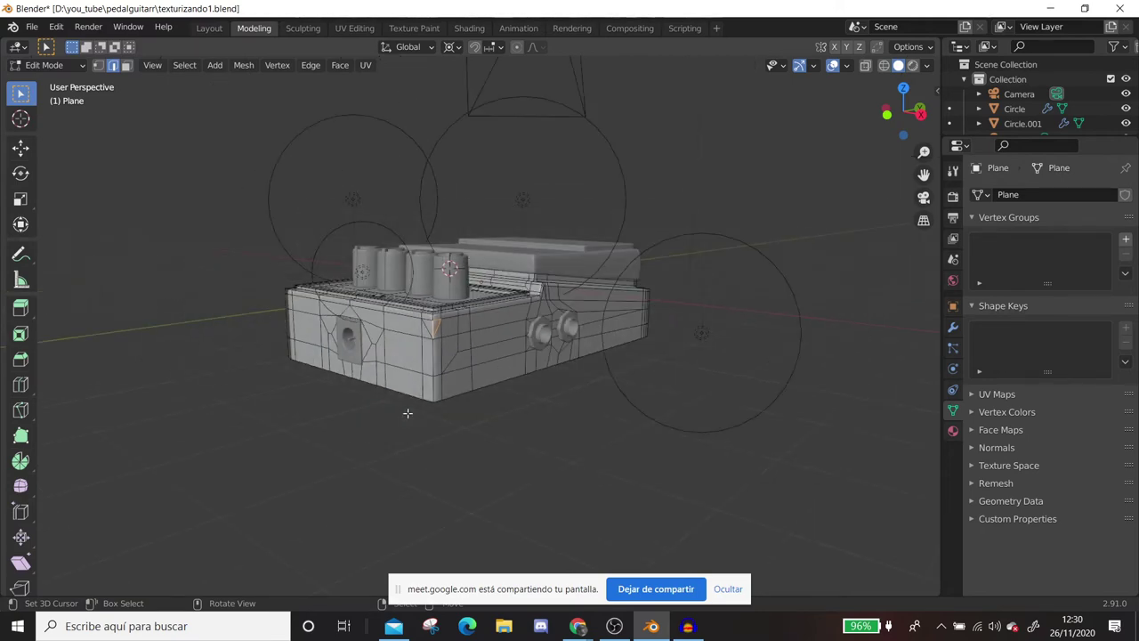
pyautogui.scroll(-2, 416, 413)
pyautogui.press('Tab')
pyautogui.scroll(3, 423, 404)
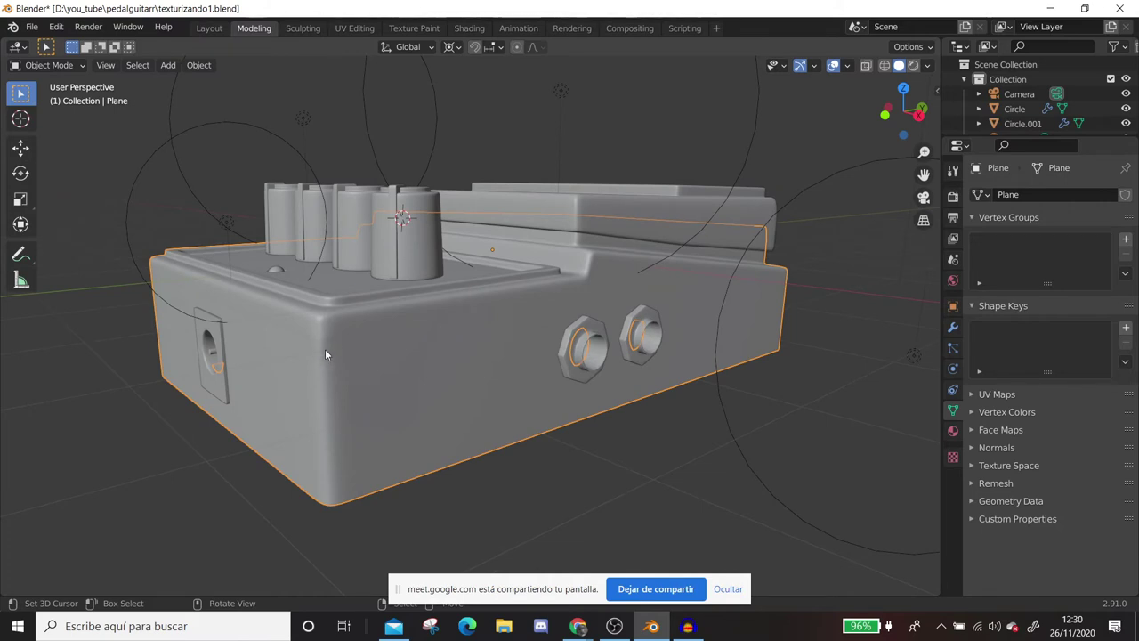
# In Edit Mode, dissolve the corner triangle's diagonal edge and the remaining selected edge.
pyautogui.press('Tab')
pyautogui.scroll(2, 354, 357)
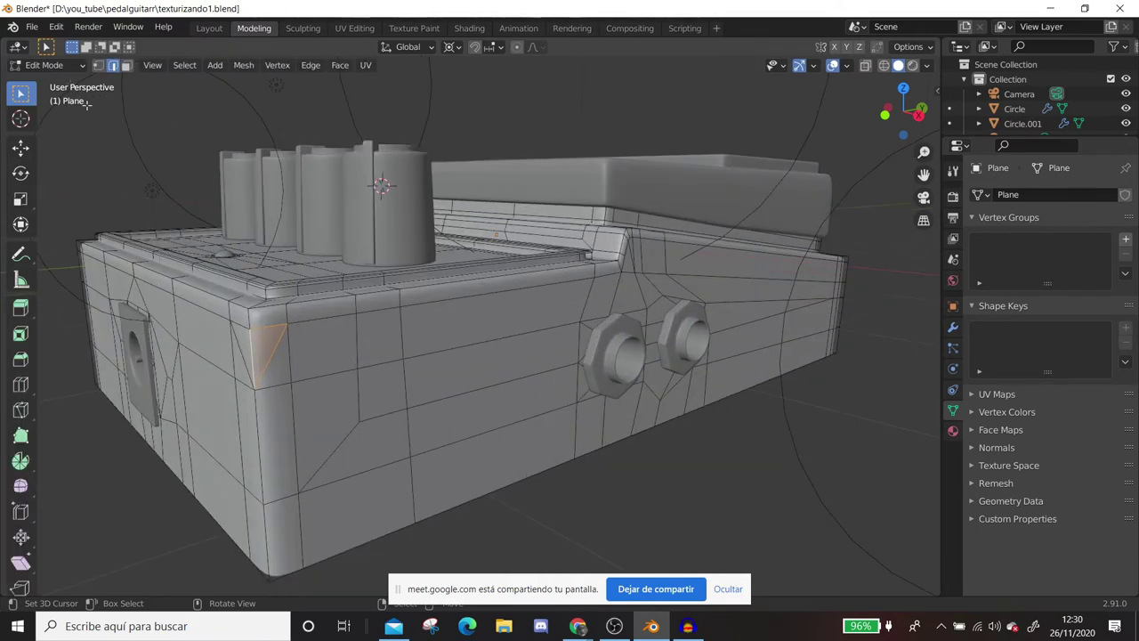
pyautogui.click(269, 351)
pyautogui.press('x')
pyautogui.click(270, 350)
pyautogui.moveTo(297, 367); pyautogui.dragTo(431, 358, button='middle')
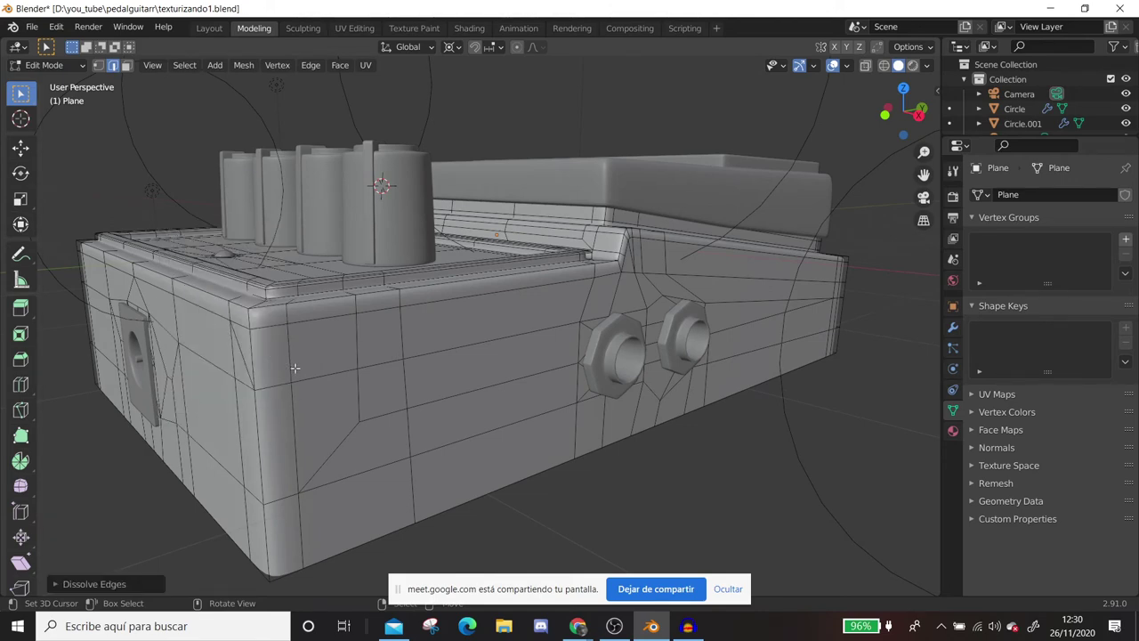
pyautogui.press('x')
pyautogui.click(424, 361)
# In vertex select mode, select the upper and lower vertices of the box corner.
pyautogui.scroll(-3, 406, 392)
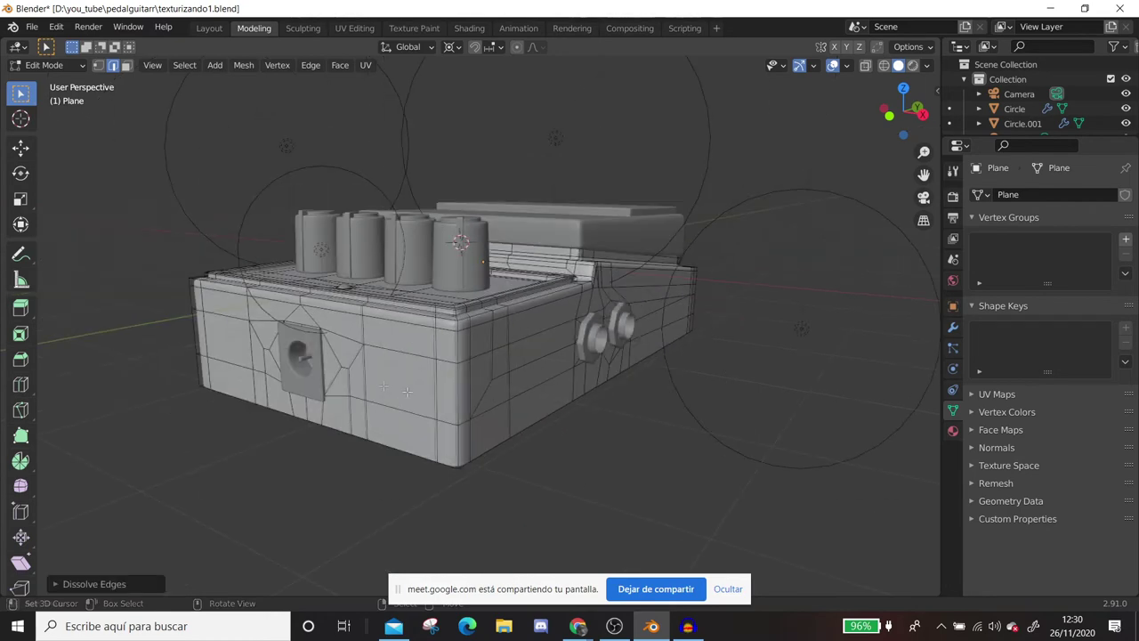
pyautogui.moveTo(406, 392); pyautogui.dragTo(326, 326, button='middle')
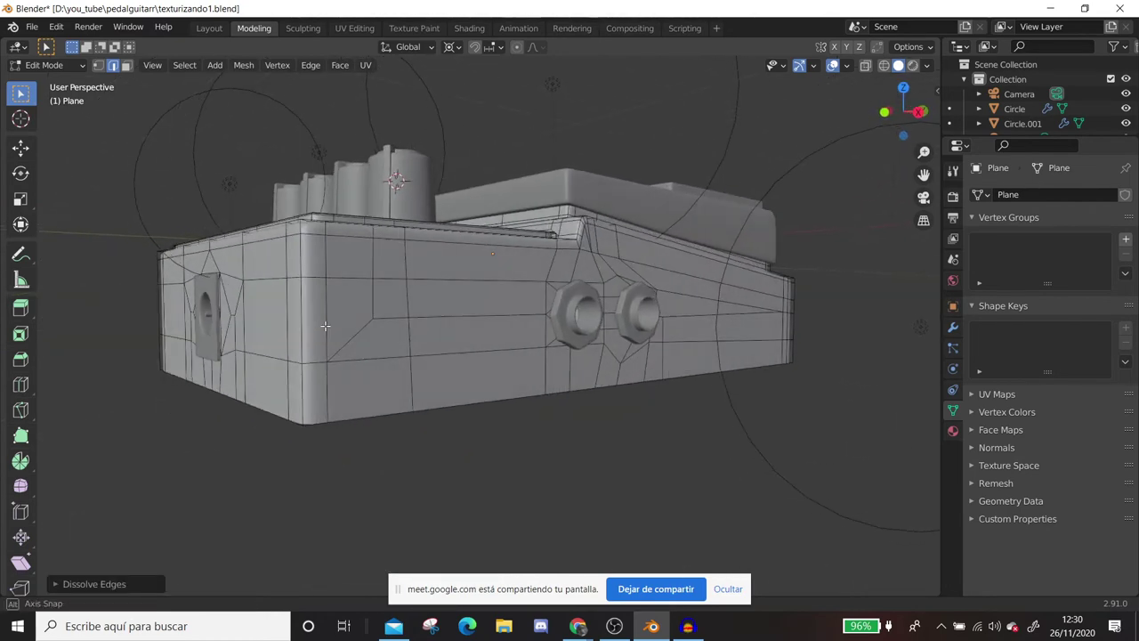
pyautogui.scroll(2, 325, 326)
pyautogui.press('1')
pyautogui.click(266, 257)
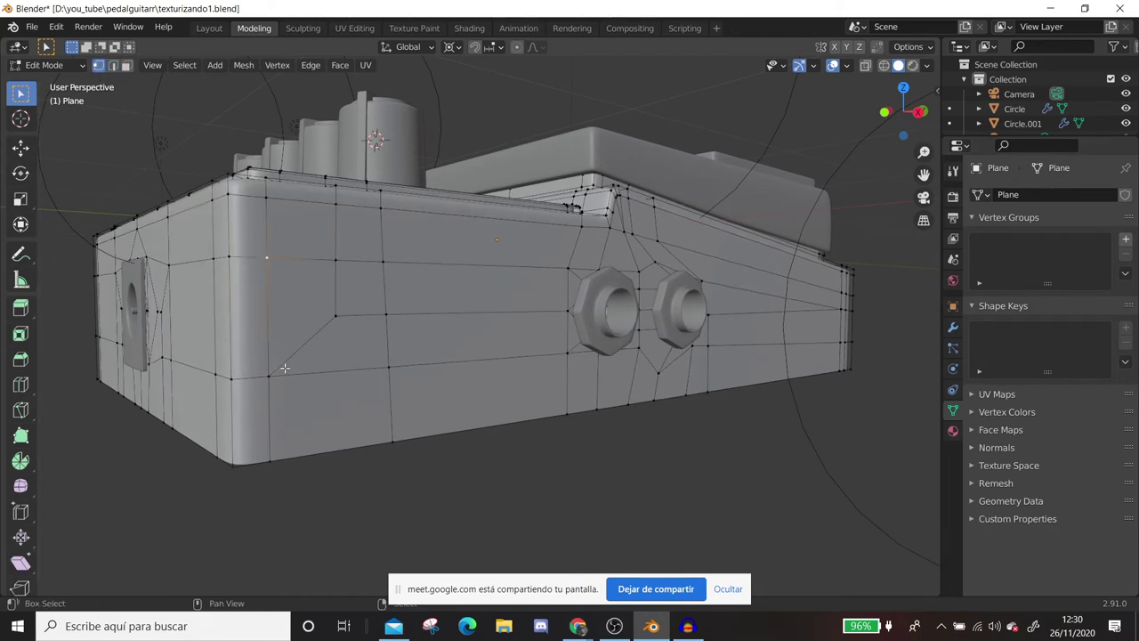
pyautogui.keyDown('shift'); pyautogui.click(283, 369); pyautogui.keyUp('shift')
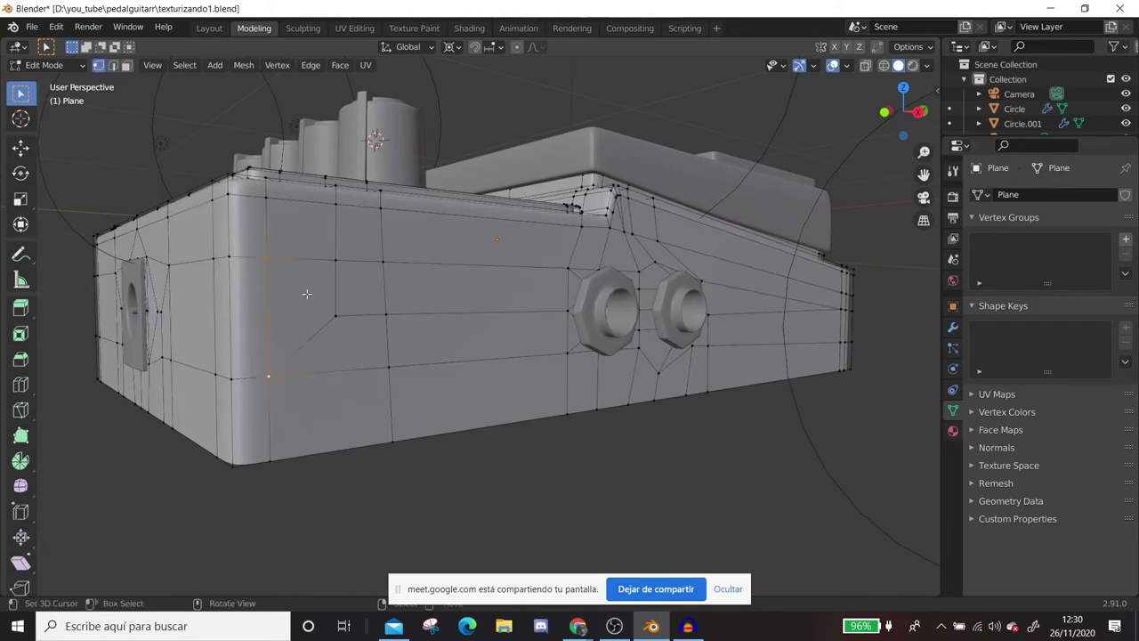
# Subdivide the edge between the two selected corner vertices.
pyautogui.rightClick(306, 293)
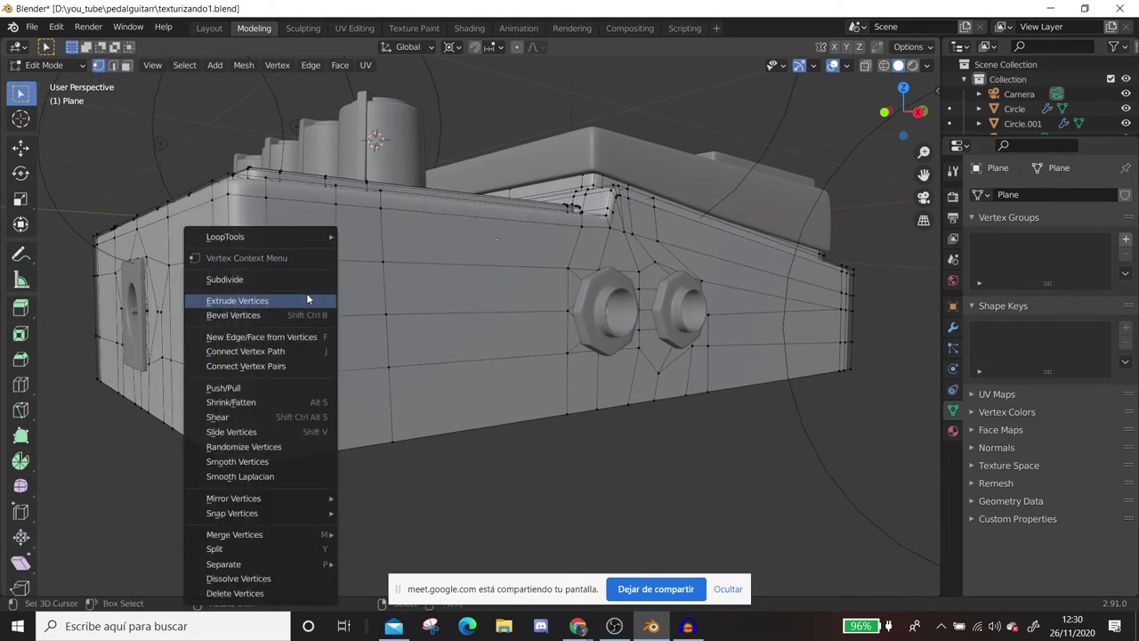
pyautogui.click(238, 281)
pyautogui.moveTo(249, 293)
pyautogui.mouseDown(button='middle')
pyautogui.moveTo(301, 301)
pyautogui.moveTo(306, 323)
pyautogui.moveTo(262, 228)
pyautogui.mouseUp(button='middle')
pyautogui.scroll(3, 301, 301)
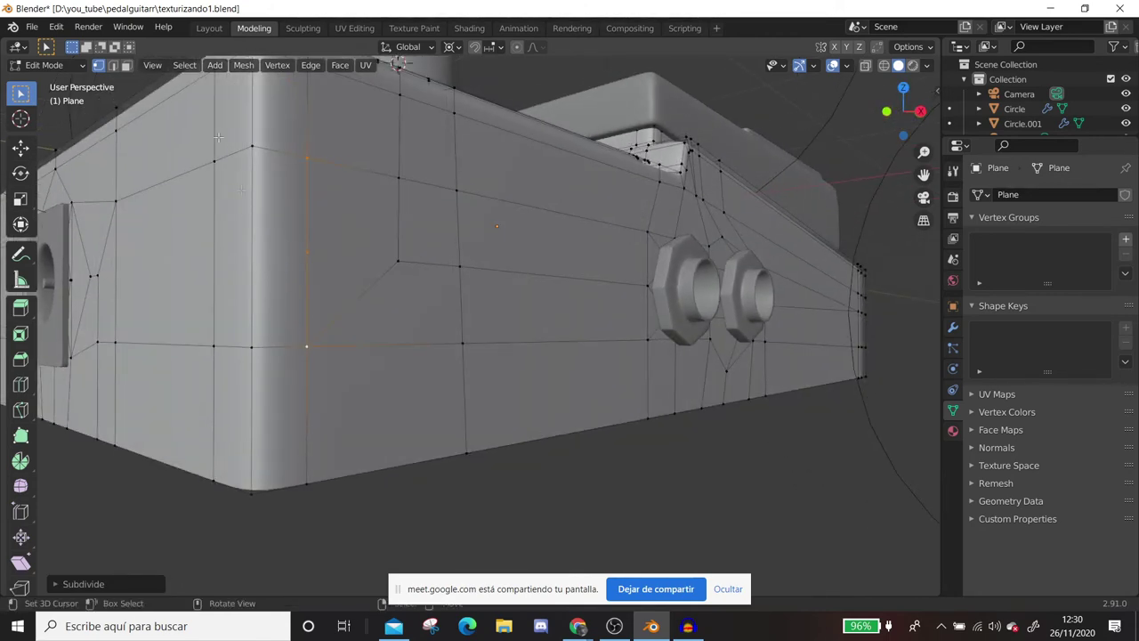
# In edge select, pick the rounded corner's quad face strip, inspect the whole pedal, then return to Object Mode.
pyautogui.click(112, 65)
pyautogui.click(270, 160)
pyautogui.keyDown('shift'); pyautogui.click(252, 192); pyautogui.keyUp('shift')
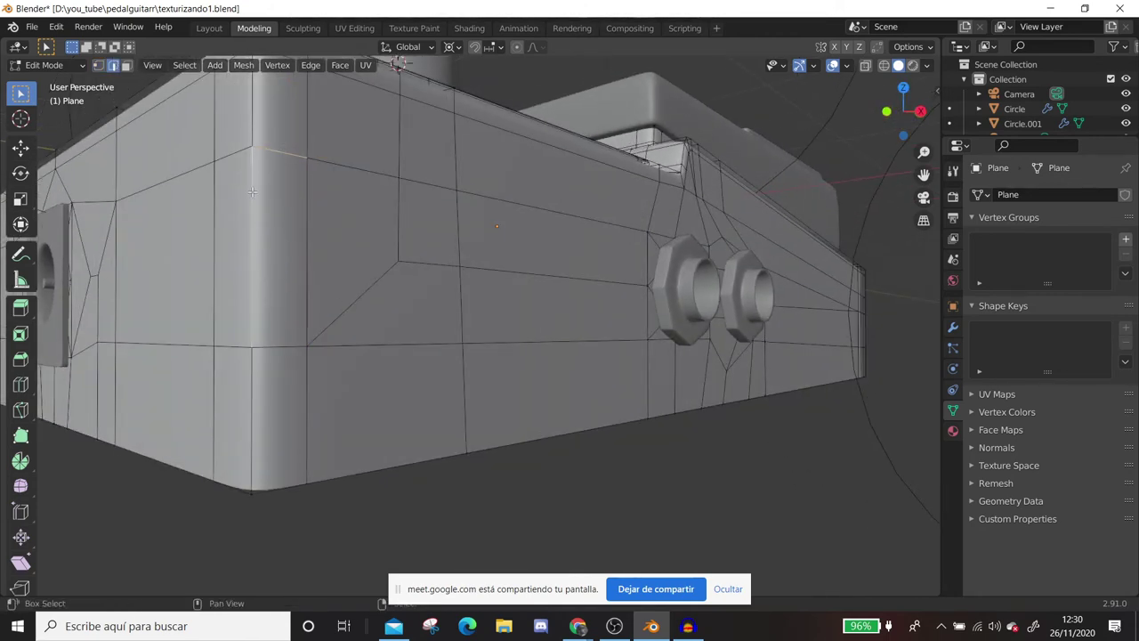
pyautogui.keyDown('shift'); pyautogui.click(283, 343); pyautogui.keyUp('shift')
pyautogui.keyDown('shift'); pyautogui.click(314, 200); pyautogui.keyUp('shift')
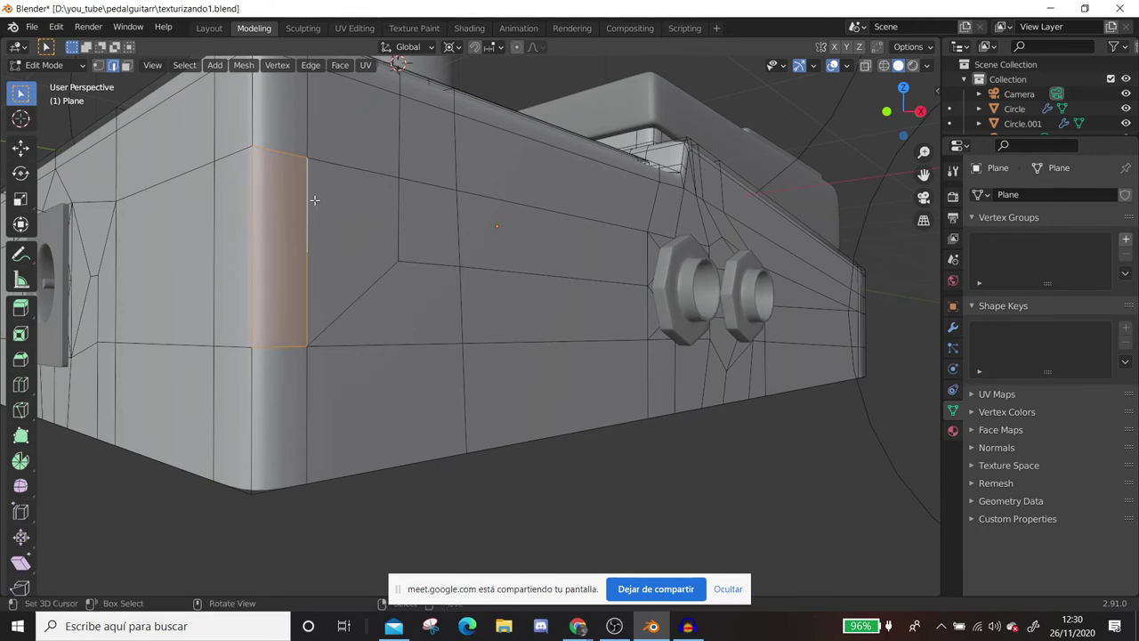
pyautogui.scroll(-5, 314, 200)
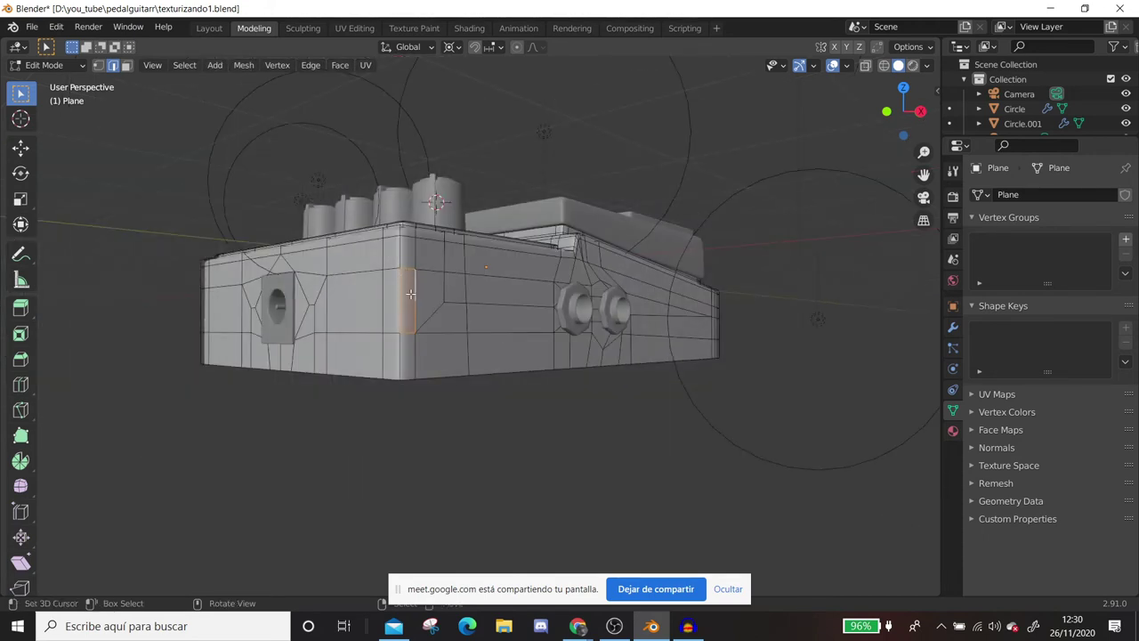
pyautogui.scroll(2, 410, 294)
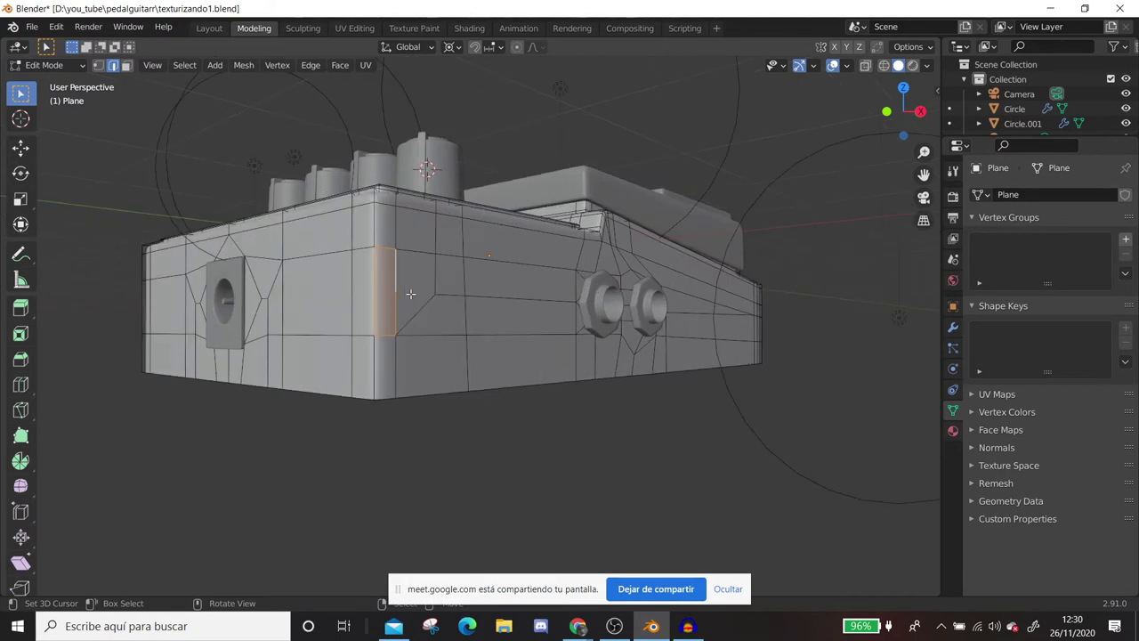
pyautogui.moveTo(400, 283)
pyautogui.mouseDown(button='middle')
pyautogui.moveTo(395, 318)
pyautogui.moveTo(348, 310)
pyautogui.moveTo(267, 248)
pyautogui.mouseUp(button='middle')
pyautogui.press('Tab')
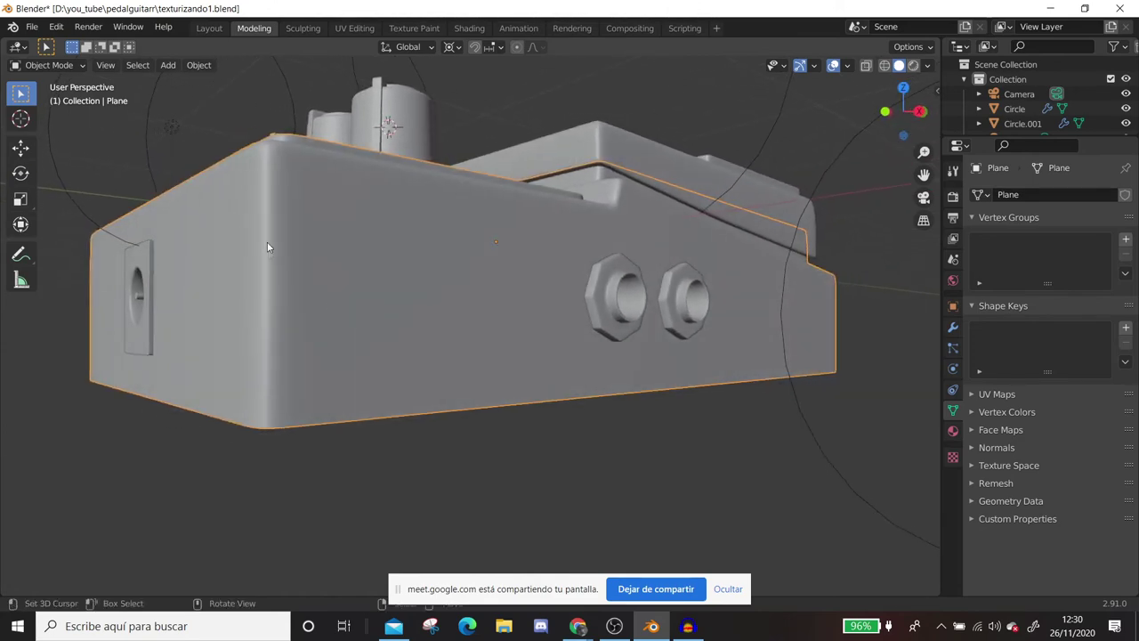
# Back in Edit Mode with vertex select, dissolve the vertical corner edge.
pyautogui.moveTo(270, 190)
pyautogui.mouseDown(button='middle')
pyautogui.moveTo(275, 308)
pyautogui.moveTo(241, 302)
pyautogui.moveTo(361, 318)
pyautogui.mouseUp(button='middle')
pyautogui.press('Tab')
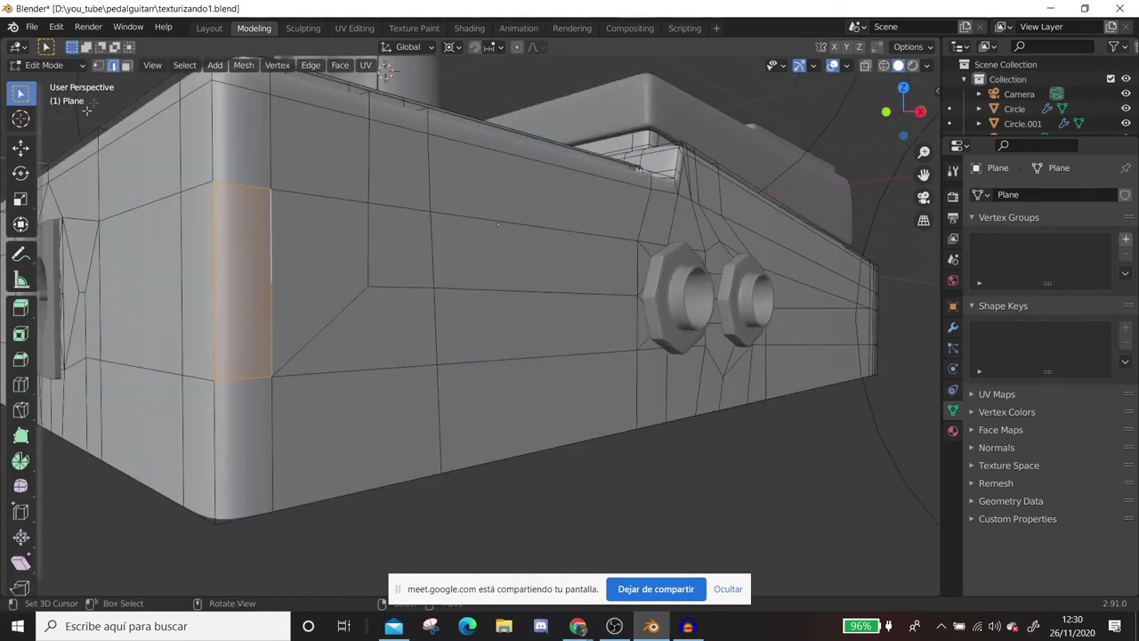
pyautogui.click(100, 65)
pyautogui.click(263, 285)
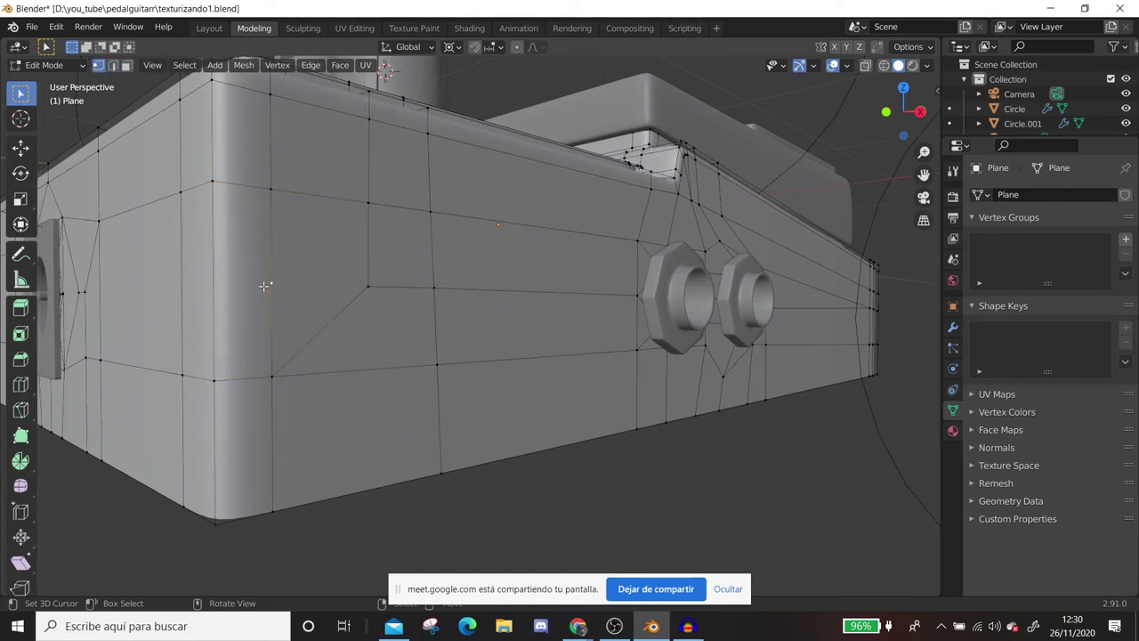
pyautogui.press('x')
pyautogui.click(263, 286)
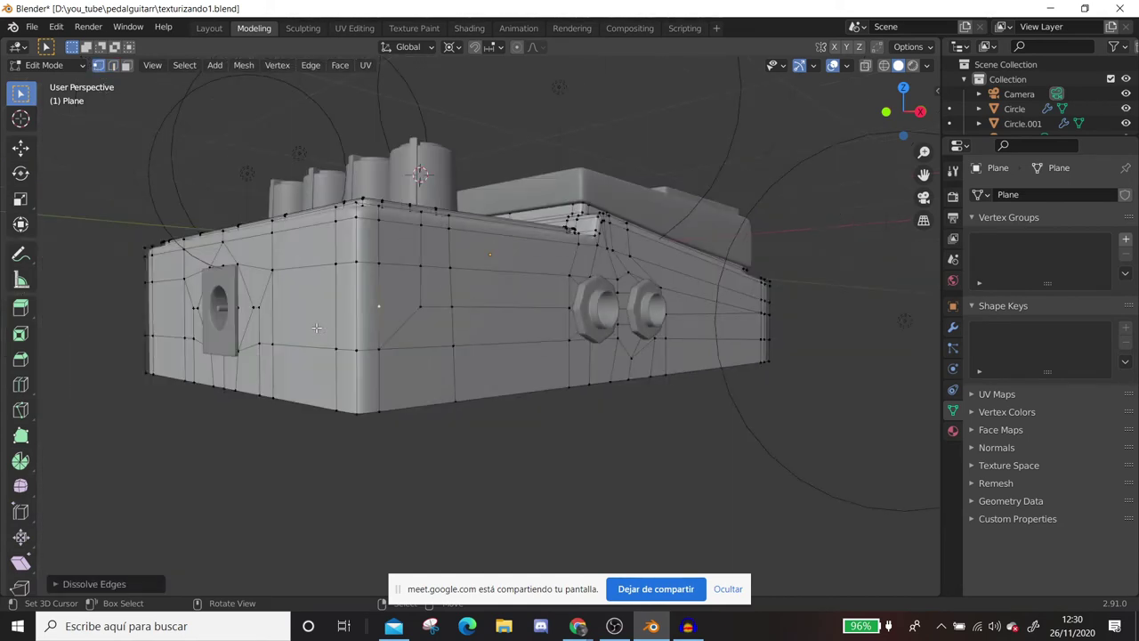
# Dissolve the stray selected vertices on the rounded corner.
pyautogui.press('x')
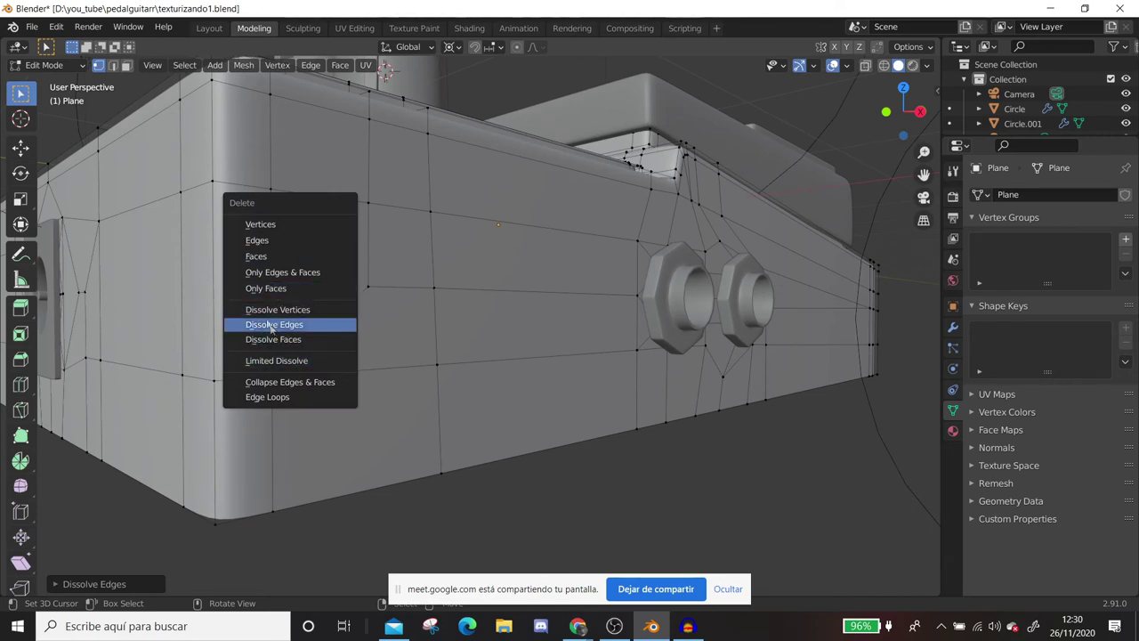
pyautogui.click(264, 311)
pyautogui.moveTo(288, 333)
pyautogui.mouseDown(button='middle')
pyautogui.moveTo(471, 347)
pyautogui.moveTo(342, 347)
pyautogui.mouseUp(button='middle')
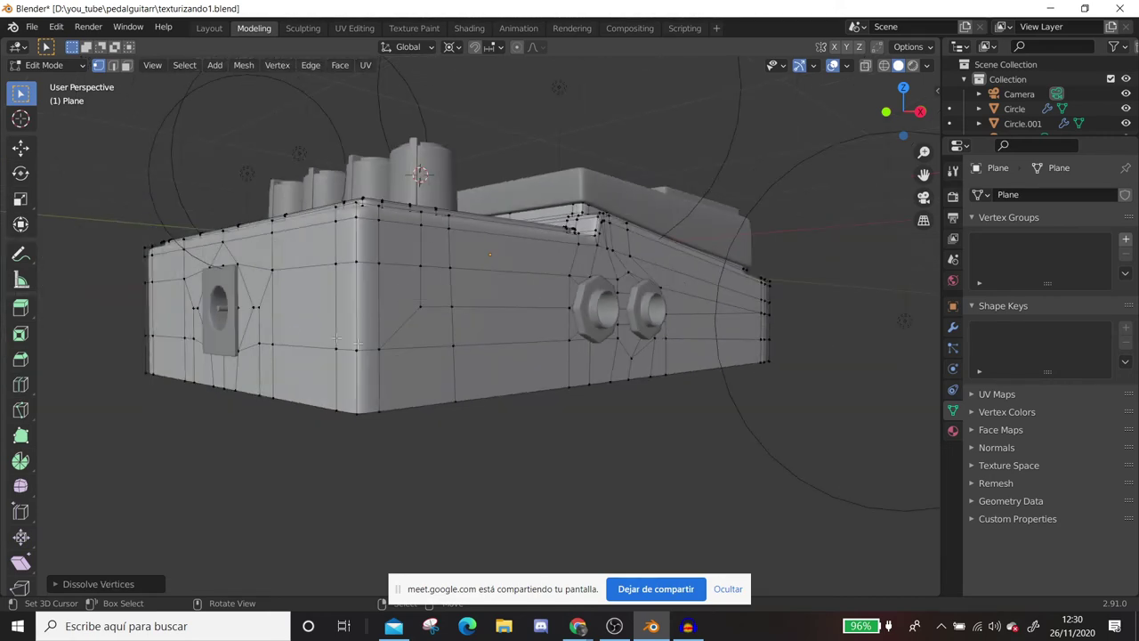
pyautogui.scroll(-2, 336, 339)
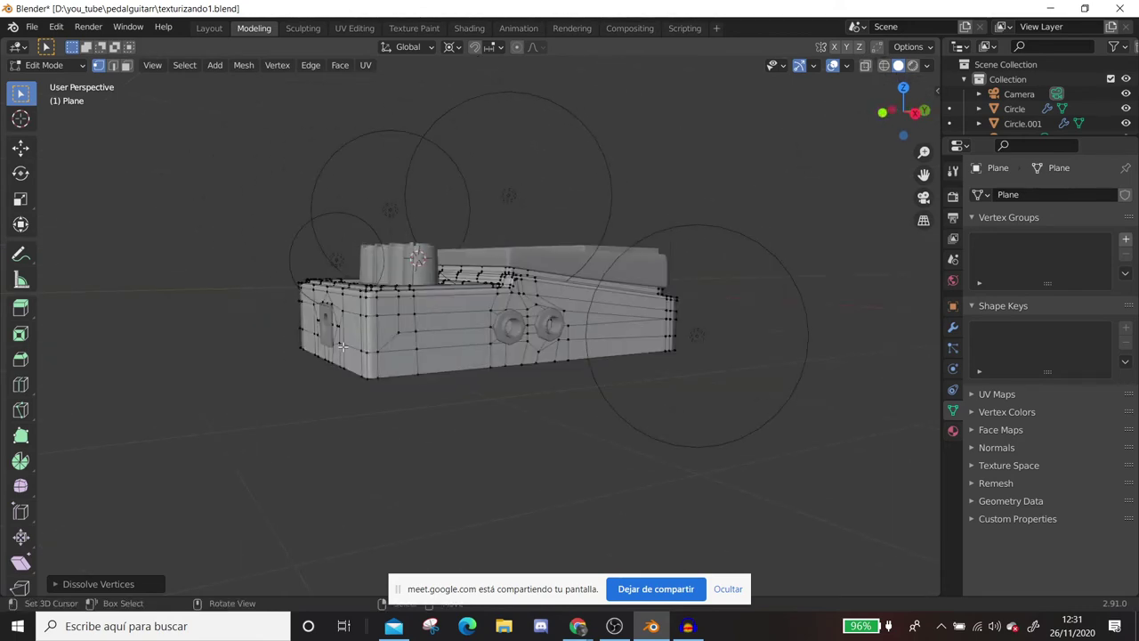
# Isolate the enclosure in Local View, zoom onto the two jack holes, and select the edge beside them.
pyautogui.moveTo(414, 336); pyautogui.dragTo(436, 324, button='middle')
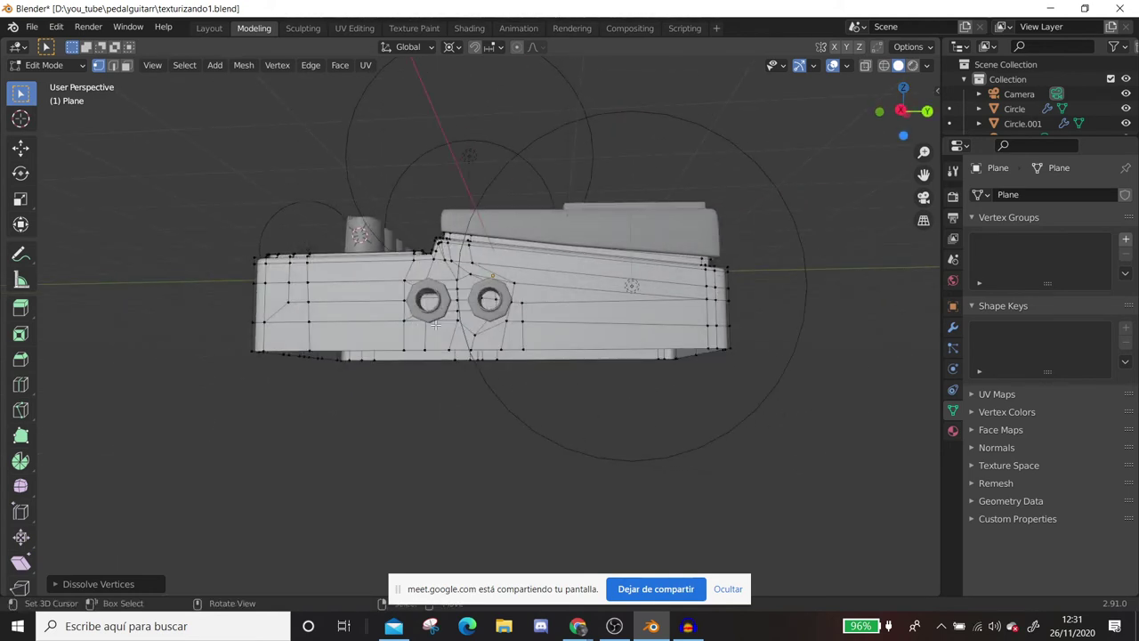
pyautogui.scroll(-2, 436, 324)
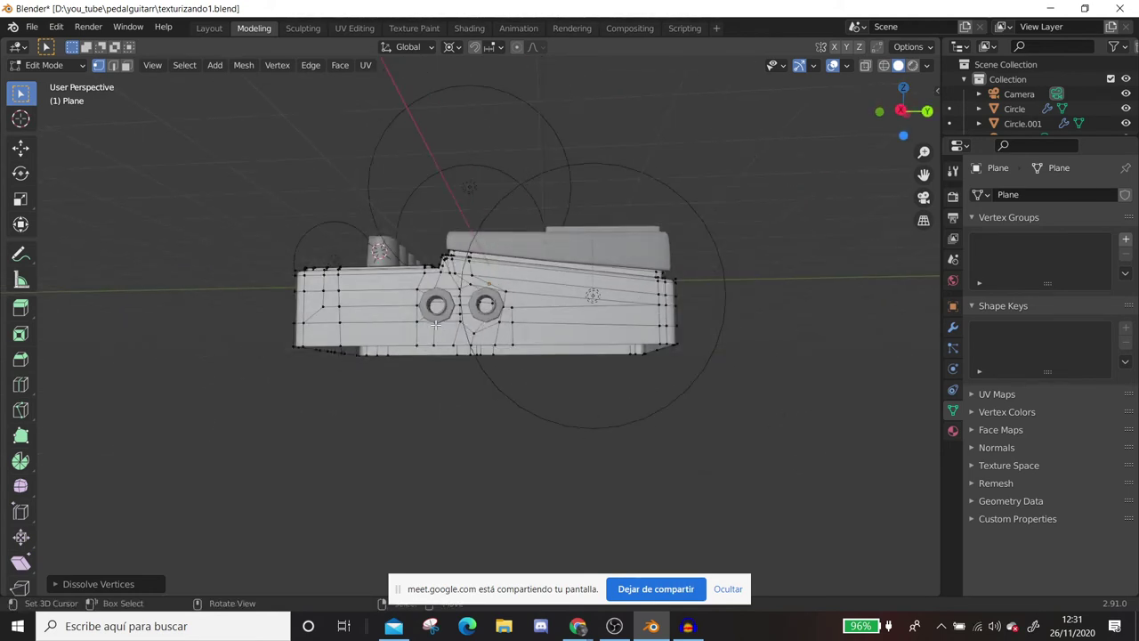
pyautogui.moveTo(374, 322); pyautogui.dragTo(396, 322, button='middle')
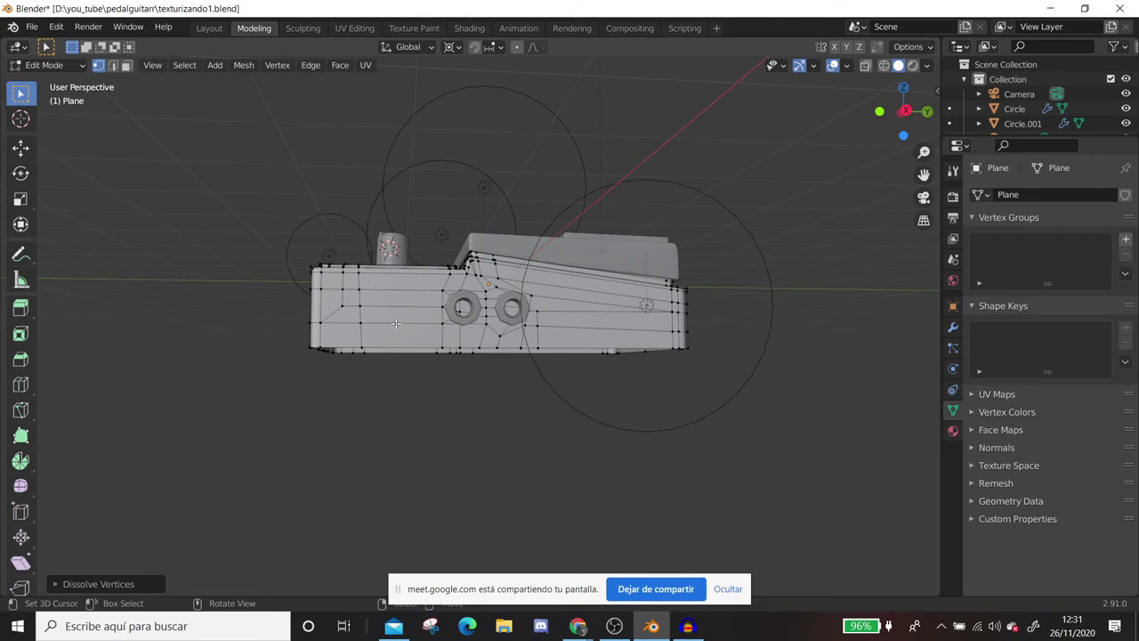
pyautogui.press('KP_Divide')
pyautogui.moveTo(388, 332); pyautogui.dragTo(384, 272, button='middle')
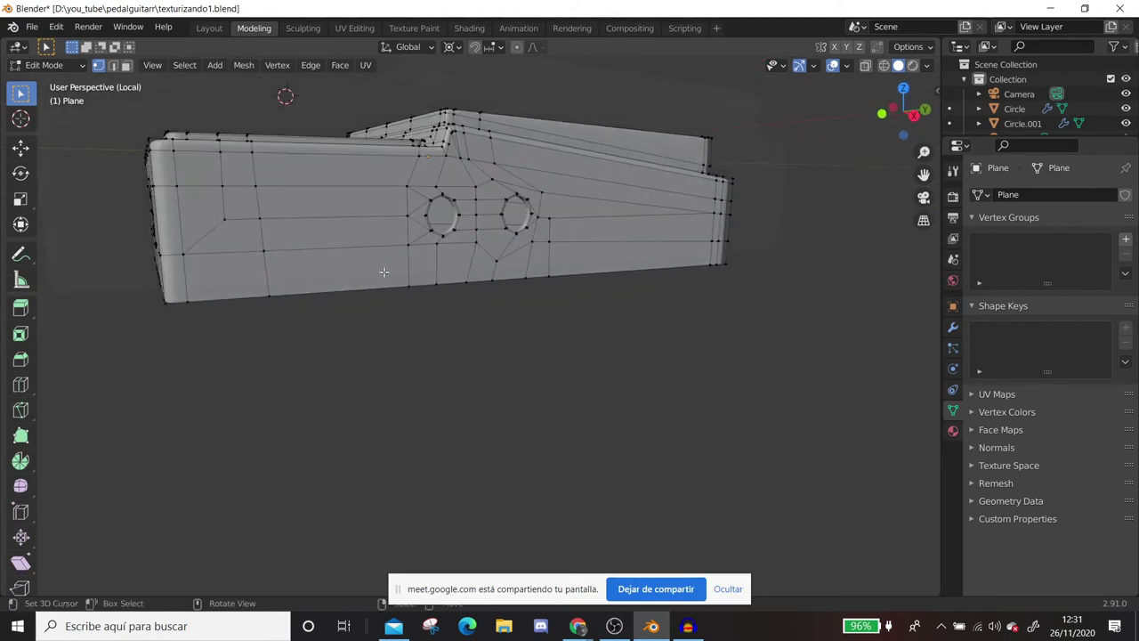
pyautogui.scroll(3, 383, 272)
pyautogui.moveTo(440, 177); pyautogui.dragTo(447, 219, button='middle')
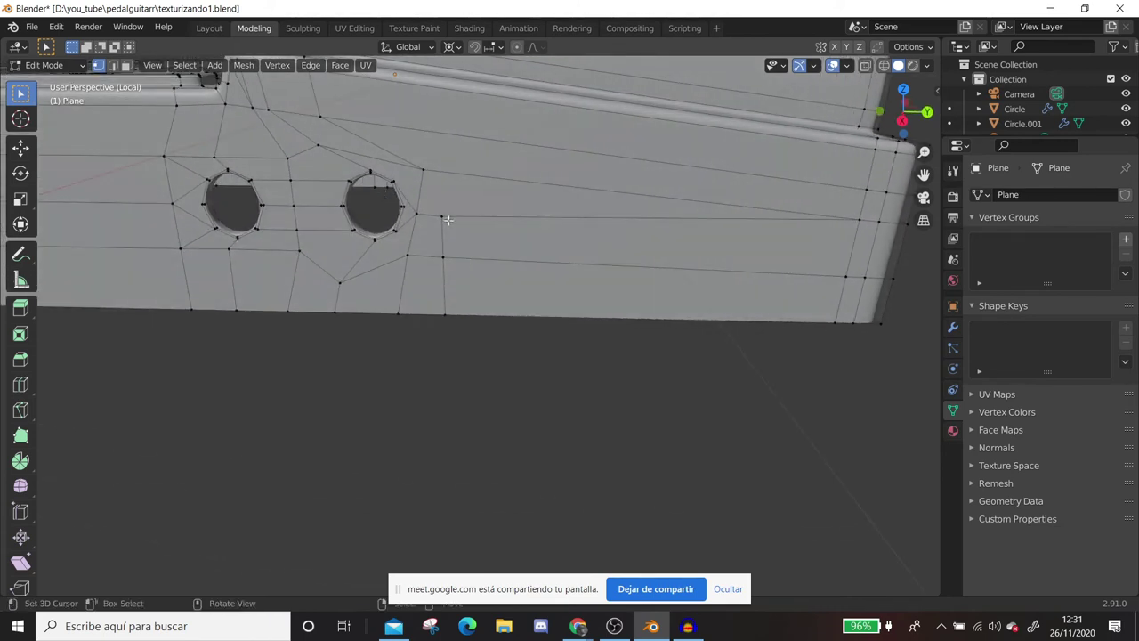
pyautogui.keyDown('alt'); pyautogui.click(452, 243); pyautogui.keyUp('alt')
# Cancel the edge slide, then slide the vertex beside the right jack hole along its edge.
pyautogui.press('g')
pyautogui.press('g')
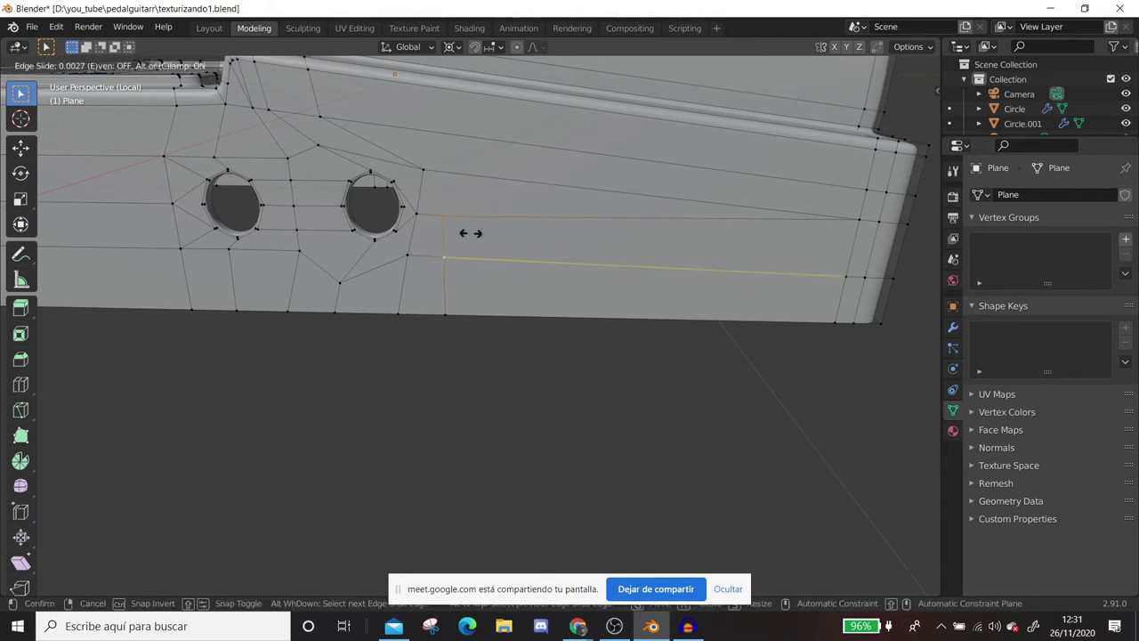
pyautogui.rightClick(470, 231)
pyautogui.click(449, 215)
pyautogui.press('g')
pyautogui.press('g')
pyautogui.click(451, 209)
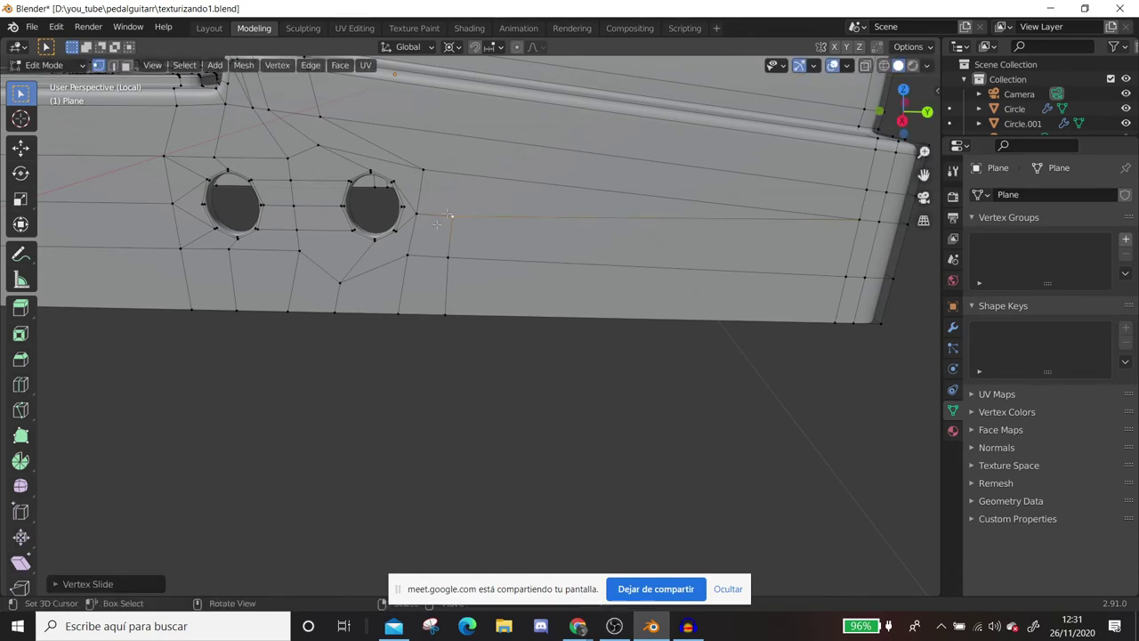
# Select the entire mesh and turn on X-ray to show hidden edges.
pyautogui.scroll(-3, 452, 259)
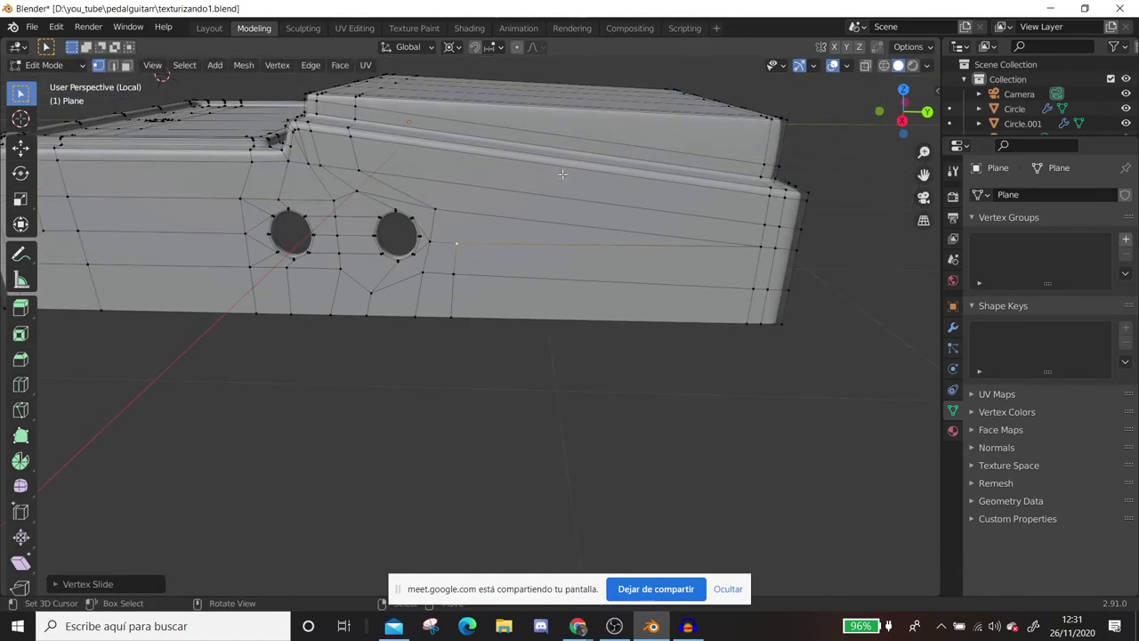
pyautogui.moveTo(453, 260)
pyautogui.mouseDown(button='middle')
pyautogui.moveTo(421, 169)
pyautogui.moveTo(440, 214)
pyautogui.moveTo(485, 225)
pyautogui.mouseUp(button='middle')
pyautogui.press('a')
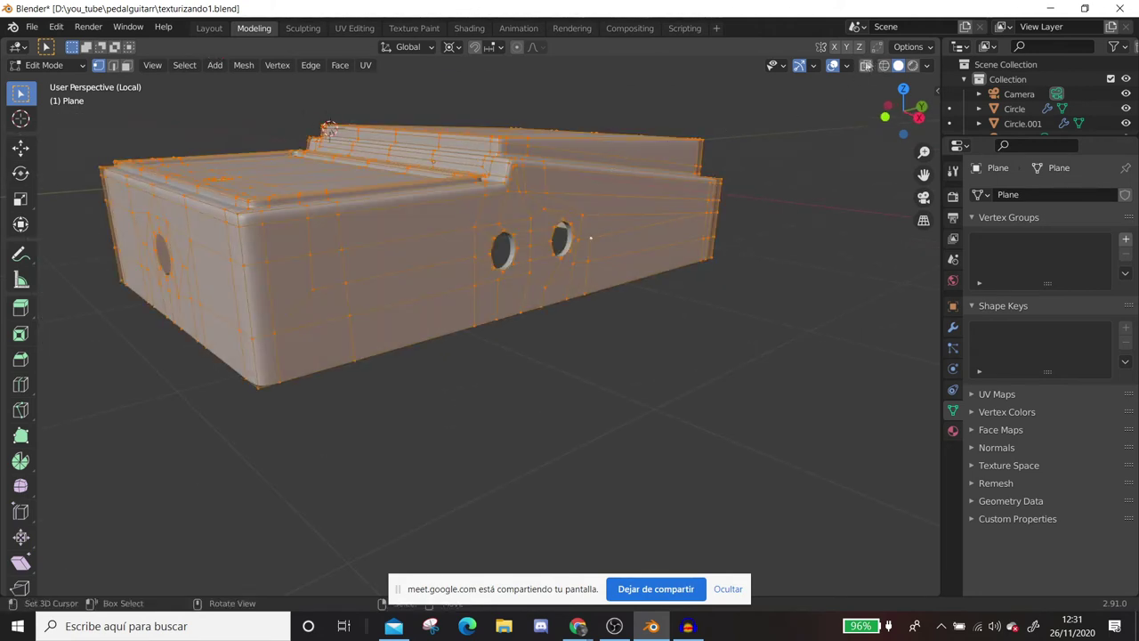
pyautogui.click(865, 66)
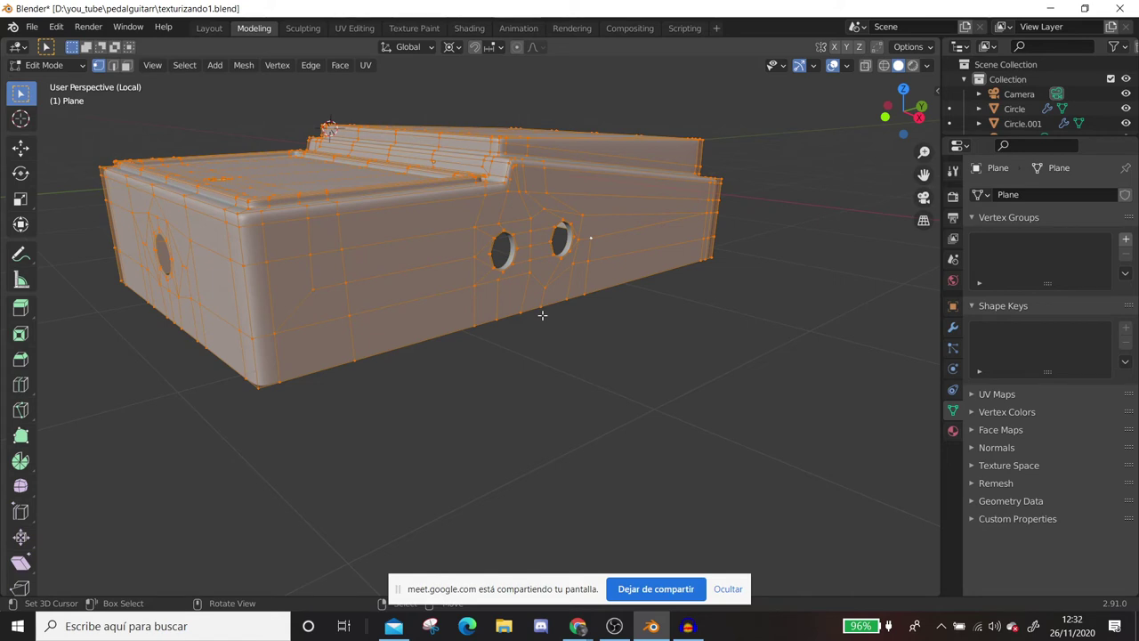
# Orbit to view the pedal box mesh from above and open the Viewport Gizmos dropdown.
pyautogui.moveTo(374, 273); pyautogui.dragTo(372, 274, button='middle')
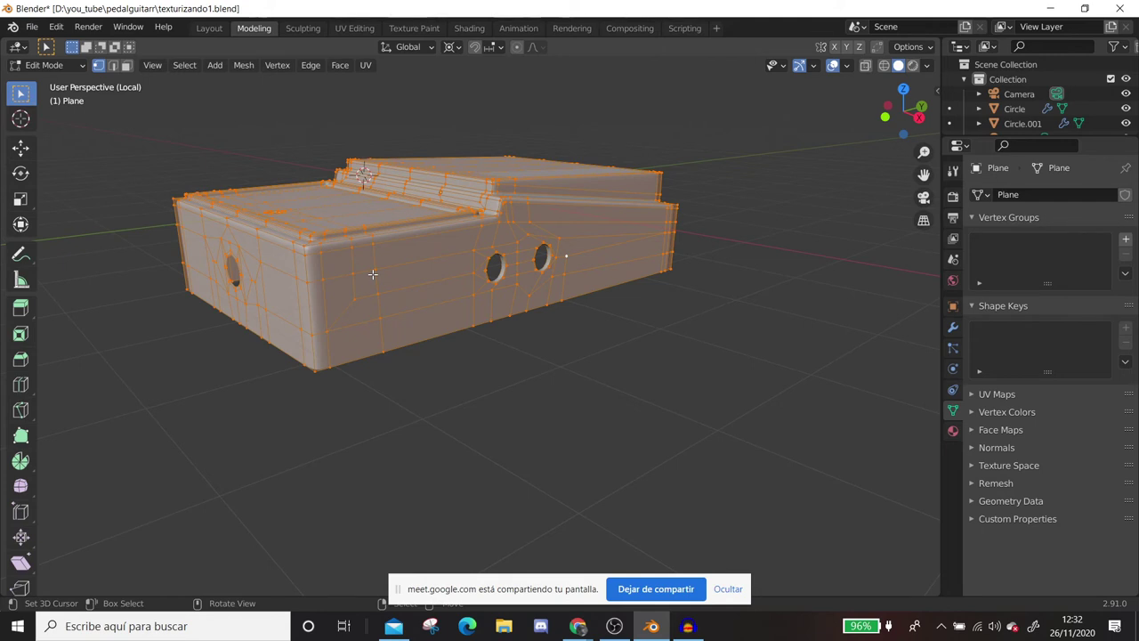
pyautogui.click(816, 66)
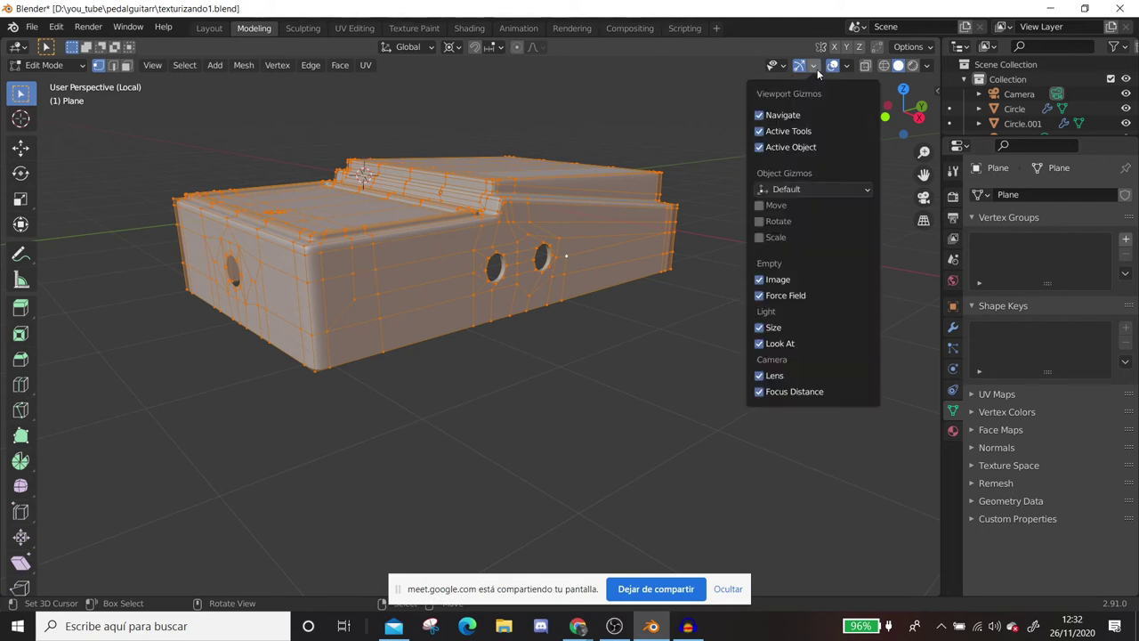
pyautogui.click(846, 69)
pyautogui.click(847, 69)
pyautogui.scroll(-2, 806, 332)
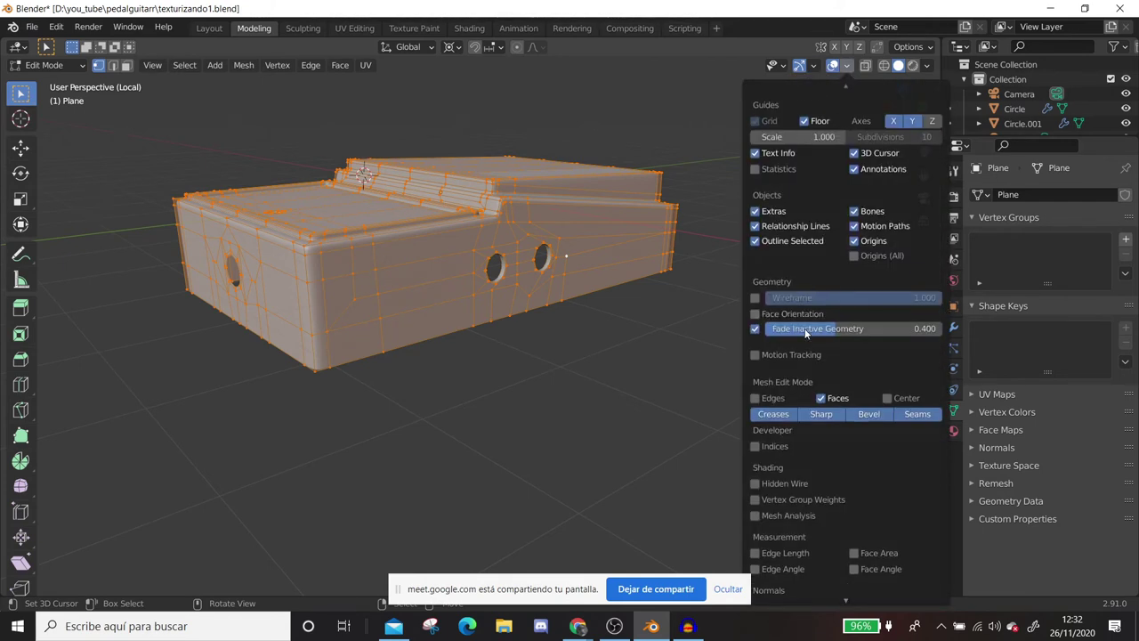
pyautogui.scroll(-2, 806, 332)
pyautogui.click(756, 494)
pyautogui.click(756, 509)
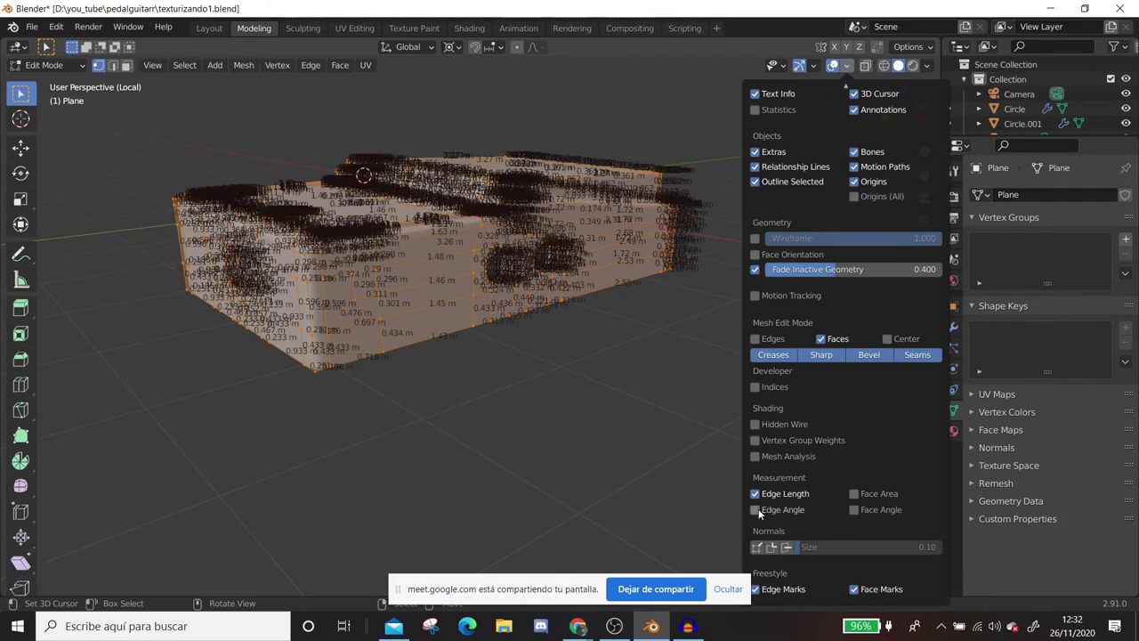
pyautogui.click(755, 494)
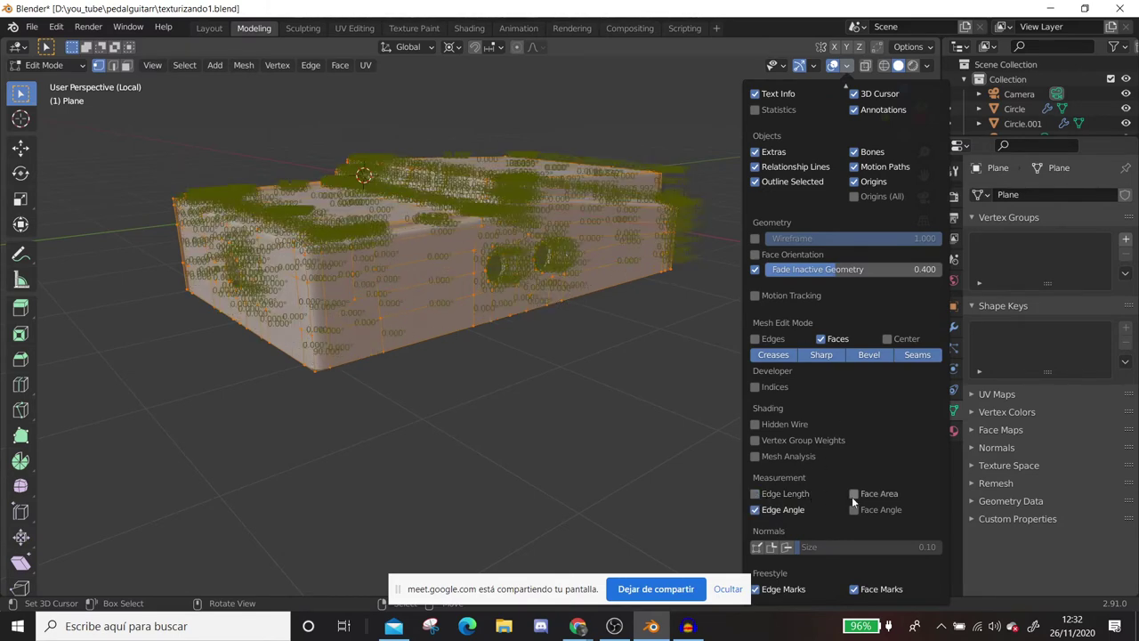
pyautogui.scroll(5, 433, 297)
pyautogui.moveTo(433, 296); pyautogui.dragTo(501, 308, button='middle')
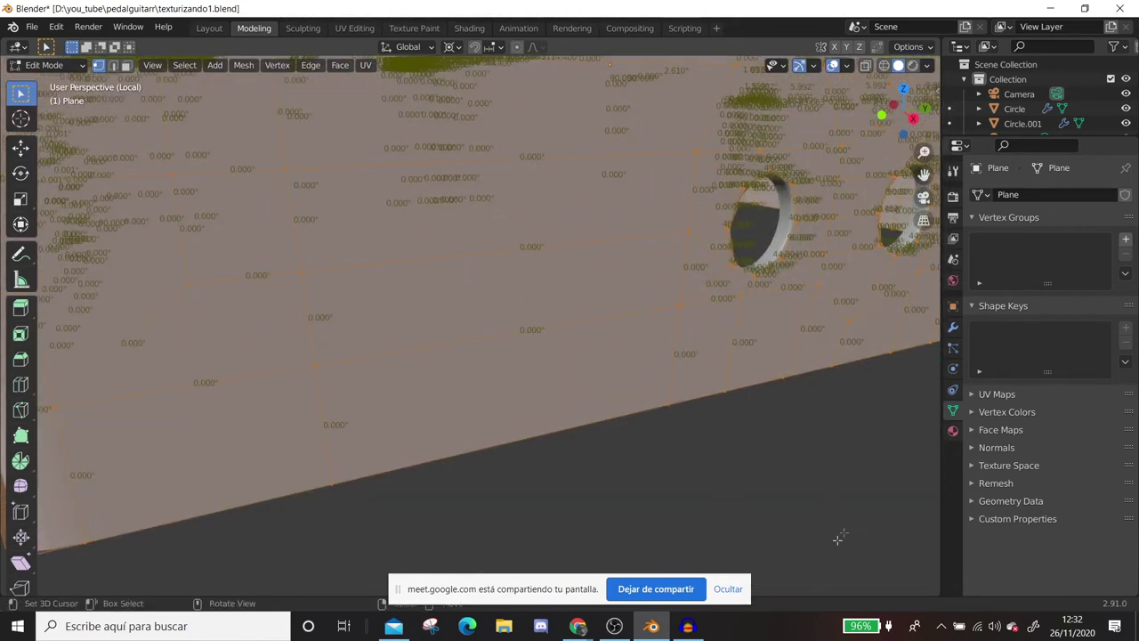
pyautogui.click(847, 65)
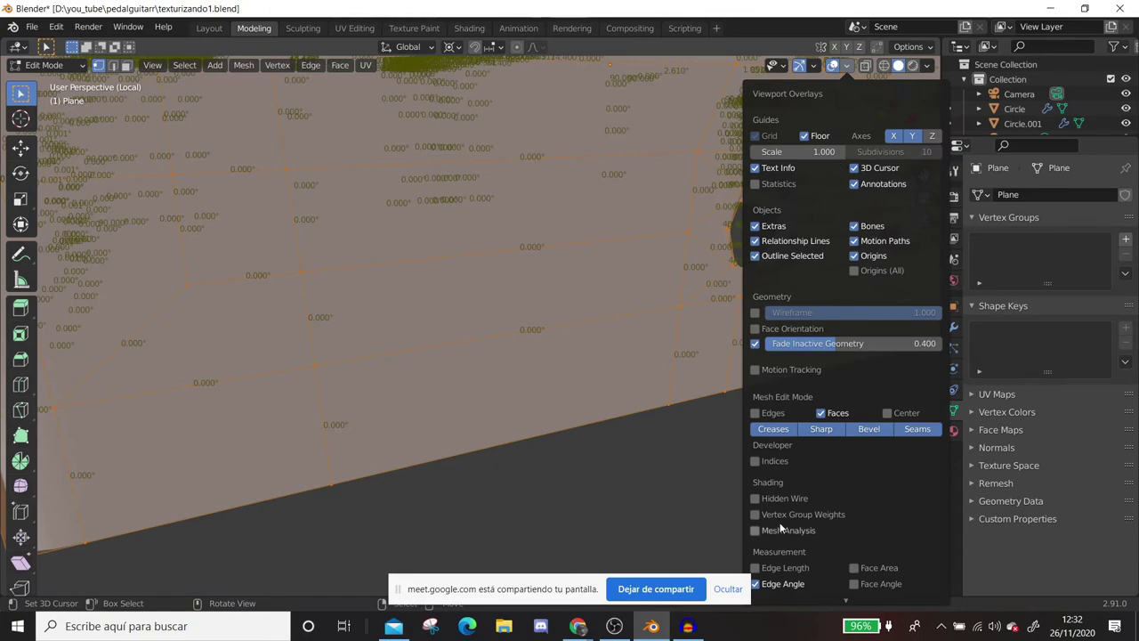
pyautogui.scroll(-1, 780, 529)
pyautogui.click(756, 538)
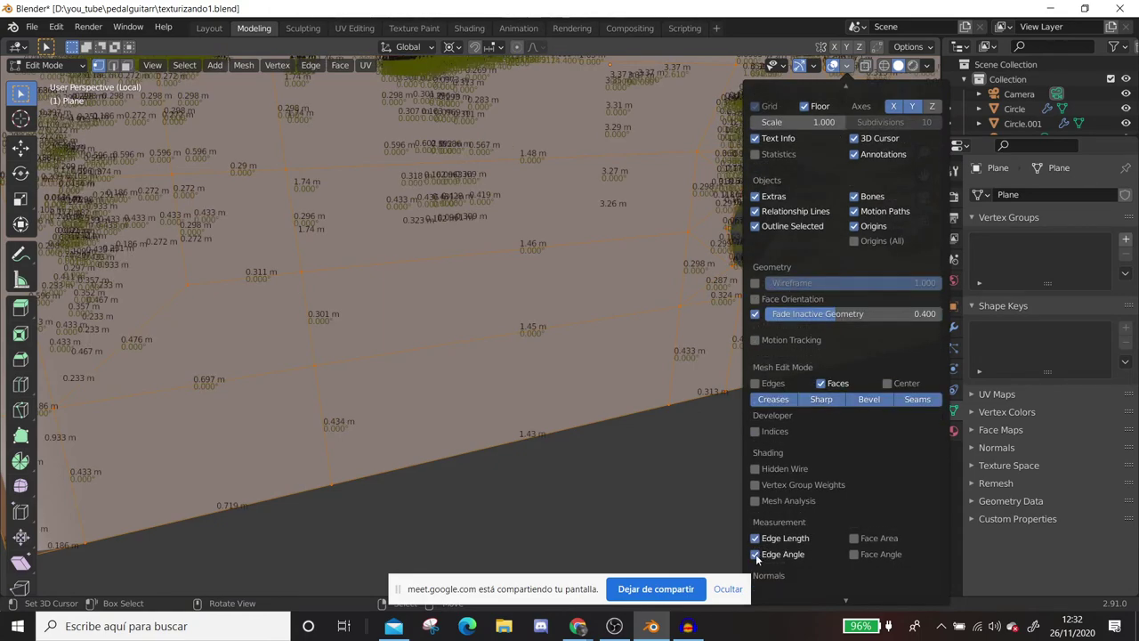
pyautogui.moveTo(217, 304)
pyautogui.mouseDown(button='middle')
pyautogui.moveTo(297, 307)
pyautogui.moveTo(289, 294)
pyautogui.moveTo(541, 308)
pyautogui.mouseUp(button='middle')
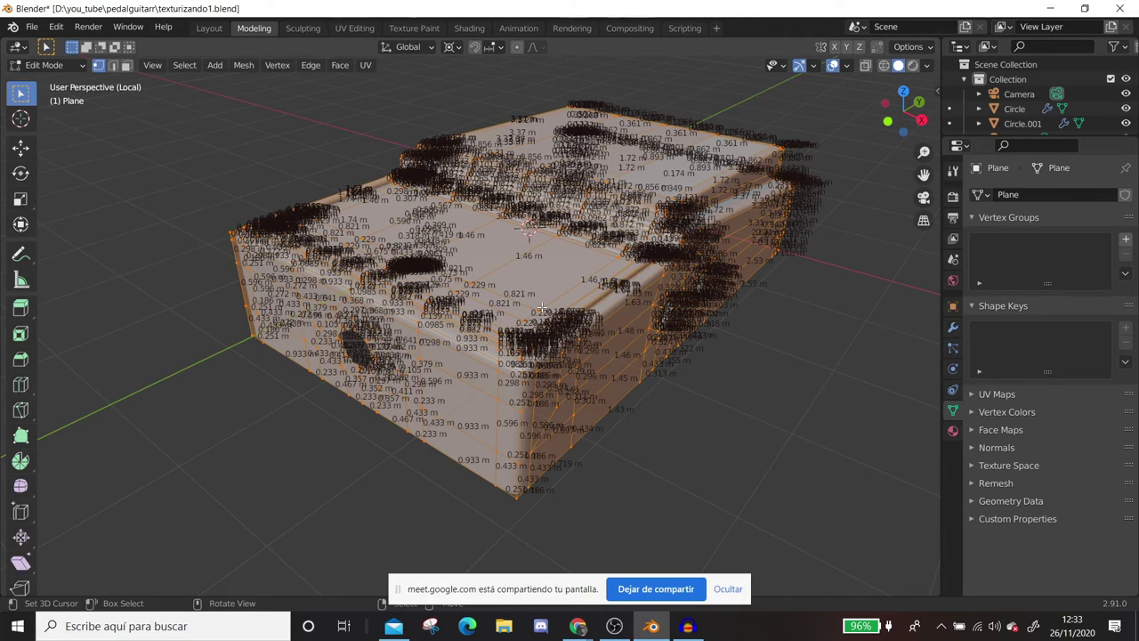
pyautogui.moveTo(542, 308)
pyautogui.mouseDown(button='middle')
pyautogui.moveTo(580, 333)
pyautogui.moveTo(505, 345)
pyautogui.moveTo(637, 343)
pyautogui.mouseUp(button='middle')
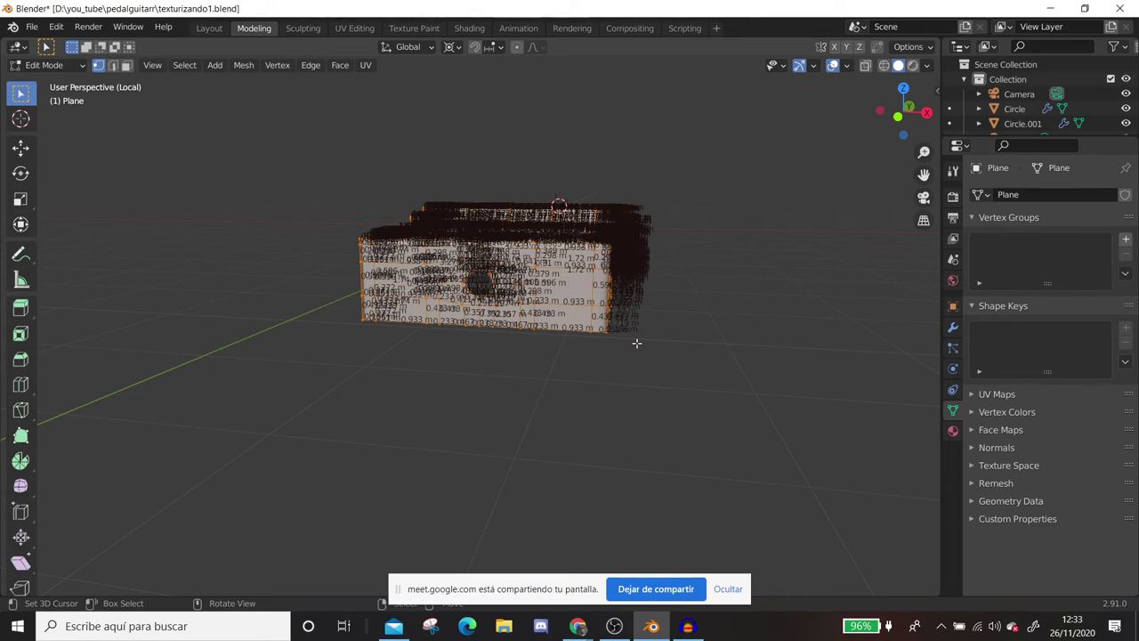
pyautogui.moveTo(636, 343); pyautogui.dragTo(590, 362, button='middle')
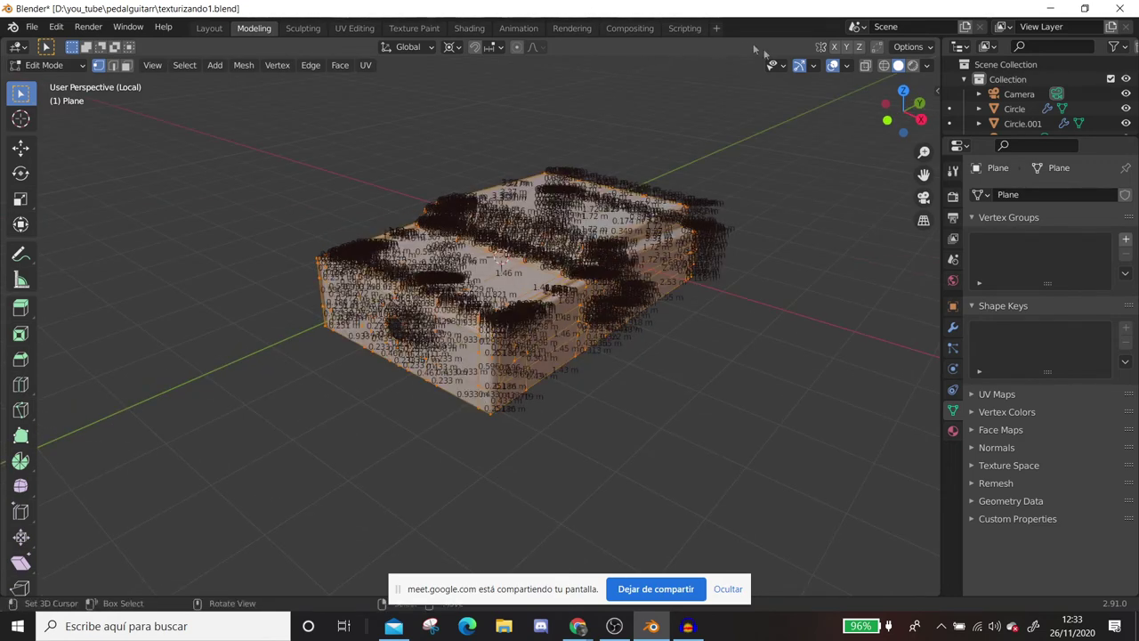
pyautogui.click(847, 65)
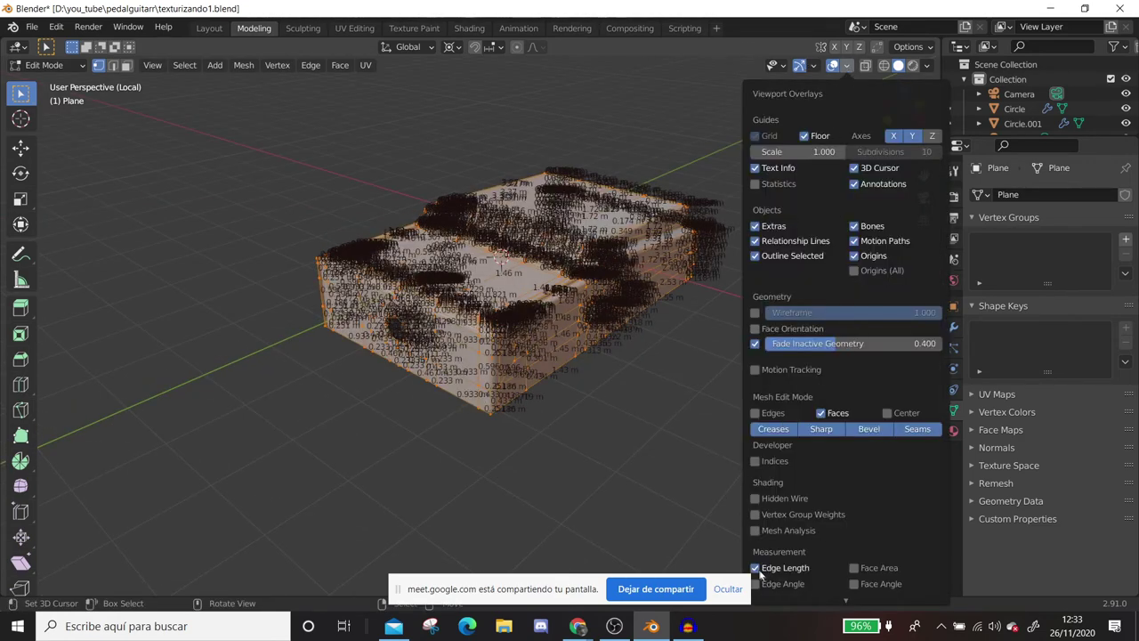
pyautogui.click(756, 568)
pyautogui.moveTo(659, 357); pyautogui.dragTo(681, 348, button='middle')
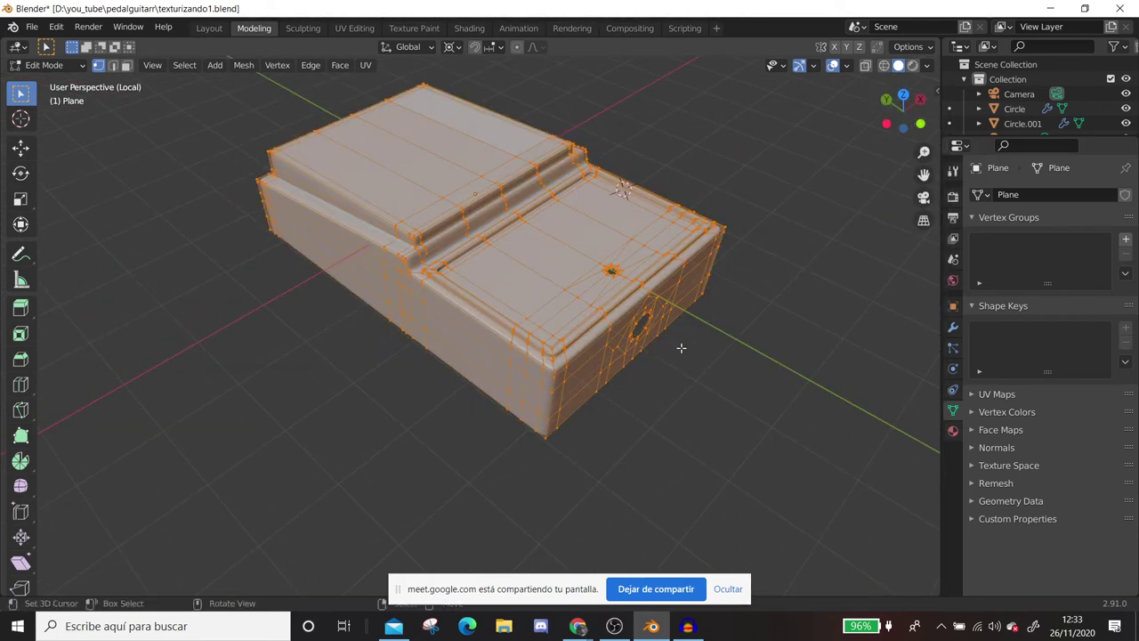
# Switch to Front Orthographic view, leave Edit Mode for Object Mode, and open the Shift+A add menu.
pyautogui.moveTo(681, 348); pyautogui.dragTo(574, 202, button='middle')
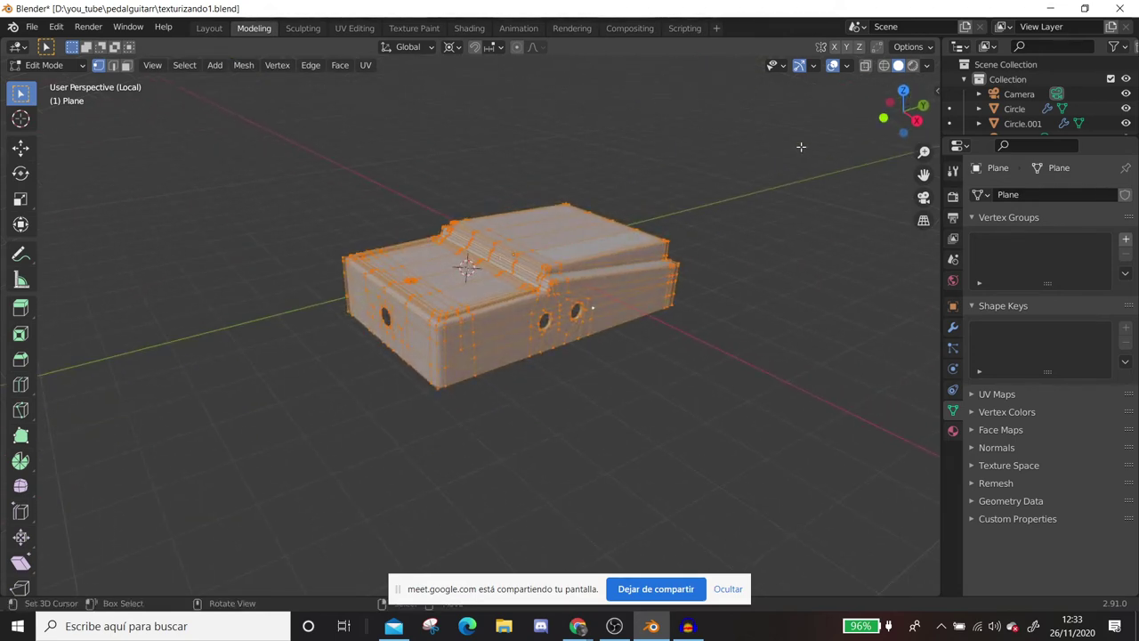
pyautogui.moveTo(793, 152)
pyautogui.mouseDown(button='middle')
pyautogui.moveTo(679, 223)
pyautogui.moveTo(467, 117)
pyautogui.mouseUp(button='middle')
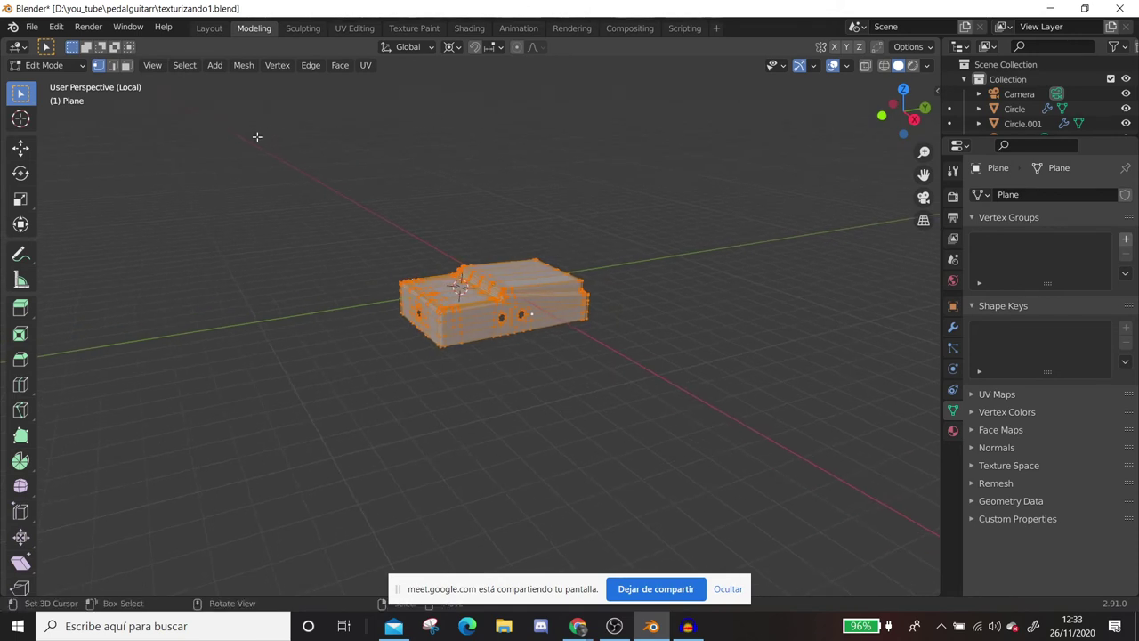
pyautogui.press('KP_1')
pyautogui.hotkey('shift', 'a')
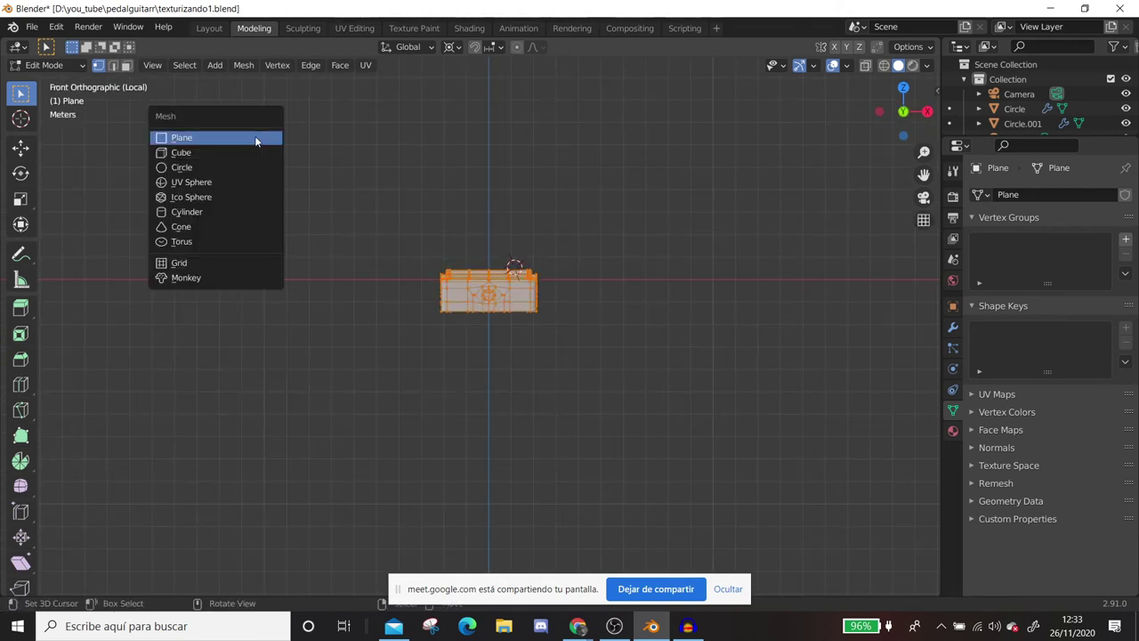
pyautogui.press('Escape')
pyautogui.press('Tab')
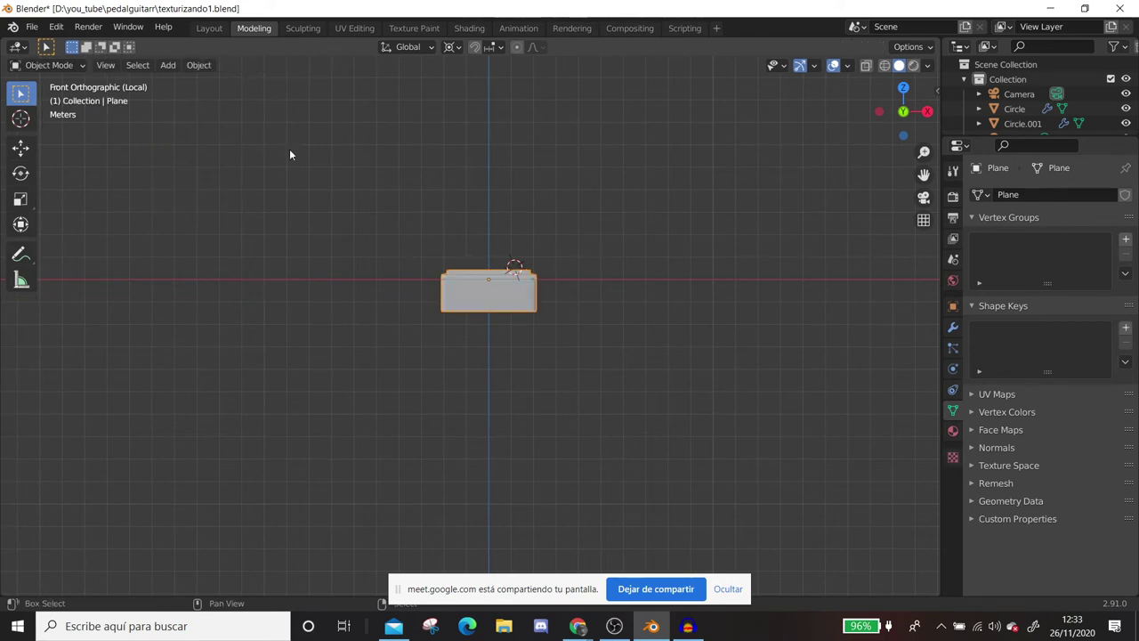
pyautogui.hotkey('shift', 'a')
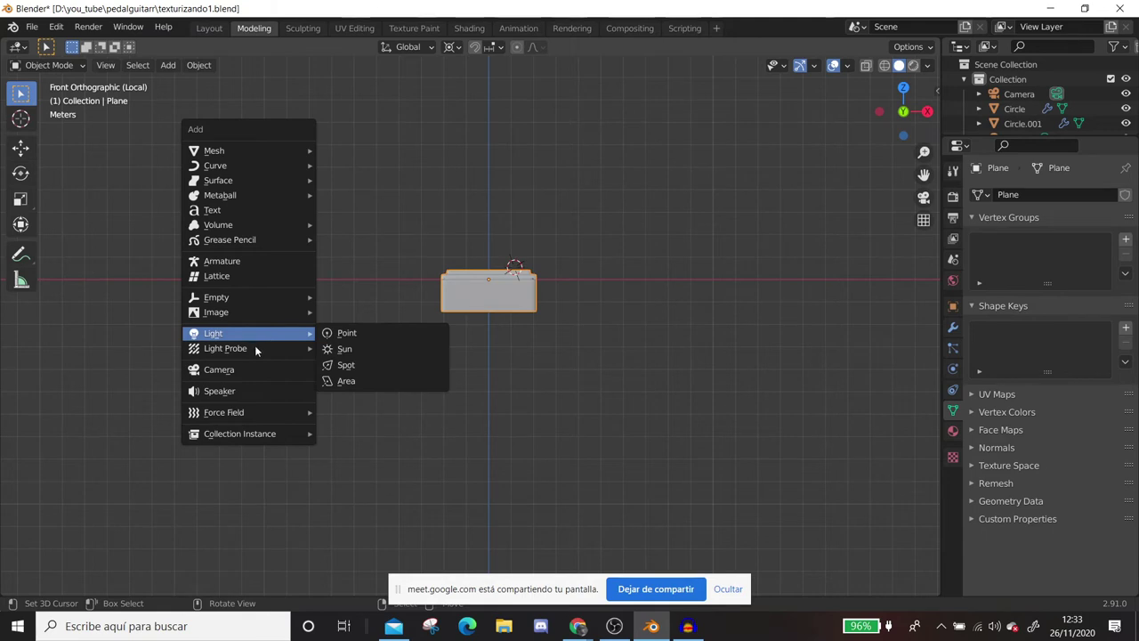
pyautogui.moveTo(216, 311)
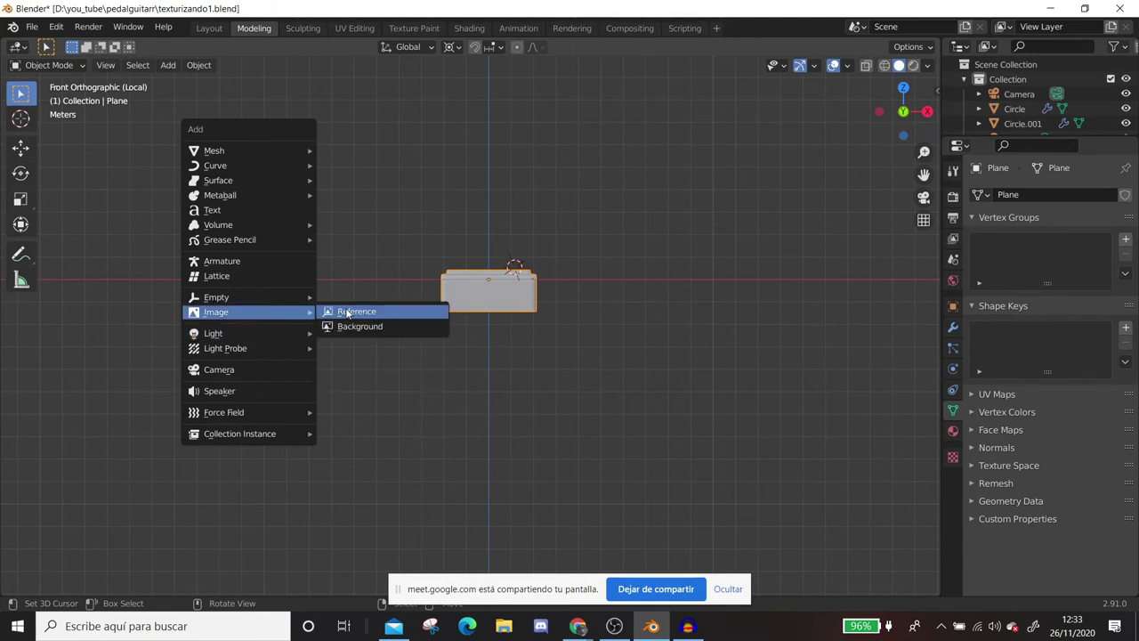
# Load 15013310_800.jpg from Downloads as a reference image and select it.
pyautogui.click(349, 312)
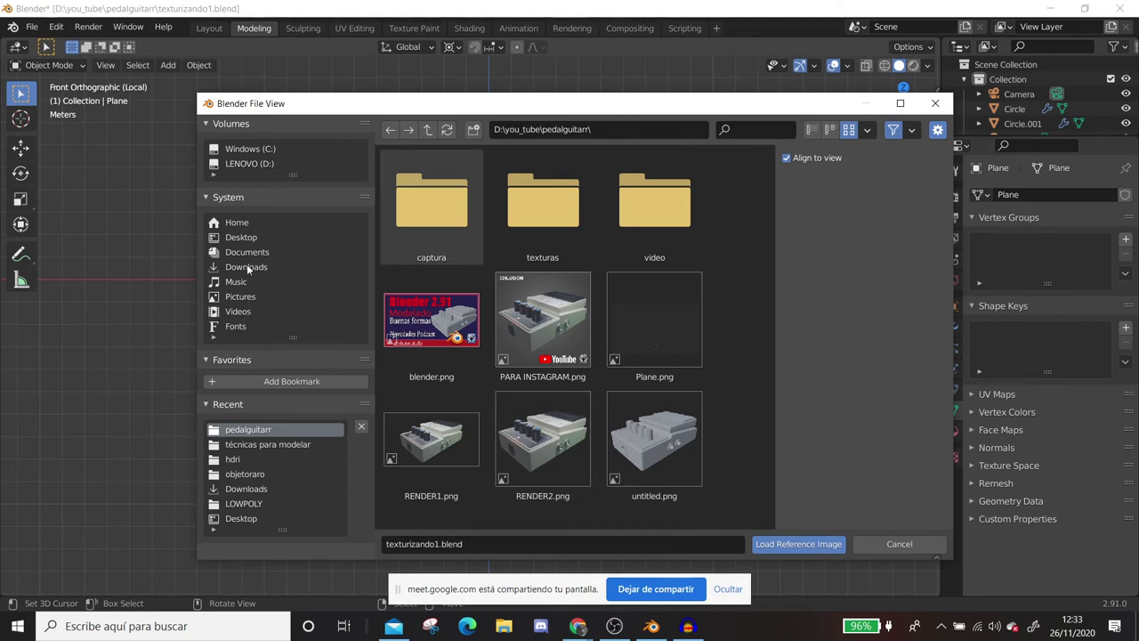
pyautogui.click(246, 267)
pyautogui.scroll(-2, 472, 267)
pyautogui.click(629, 195)
pyautogui.click(629, 196)
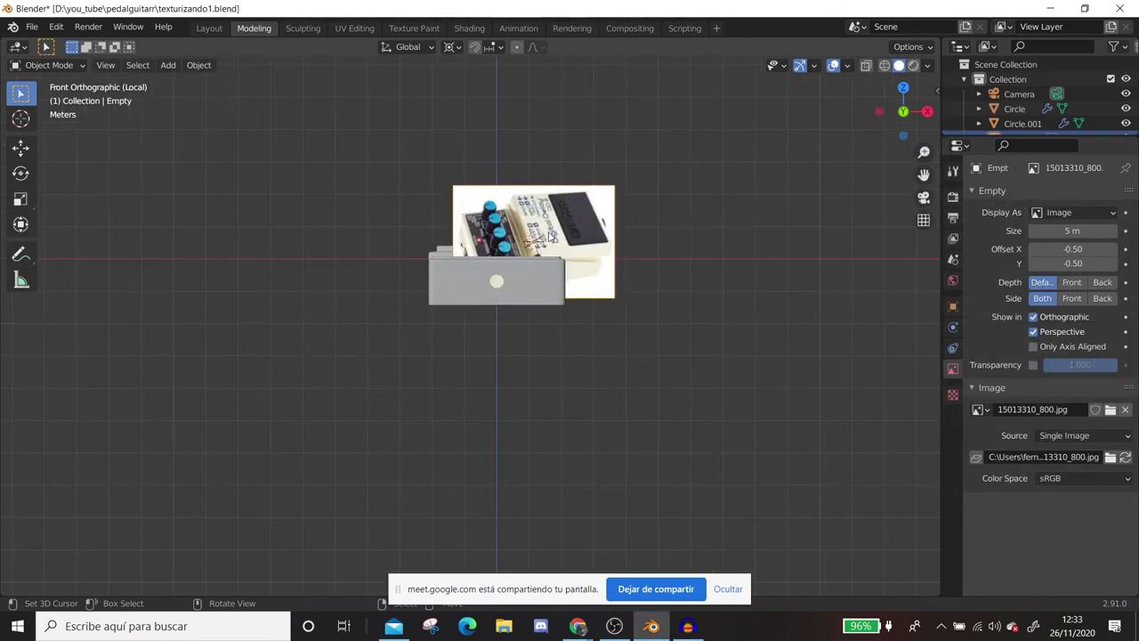
pyautogui.click(601, 277)
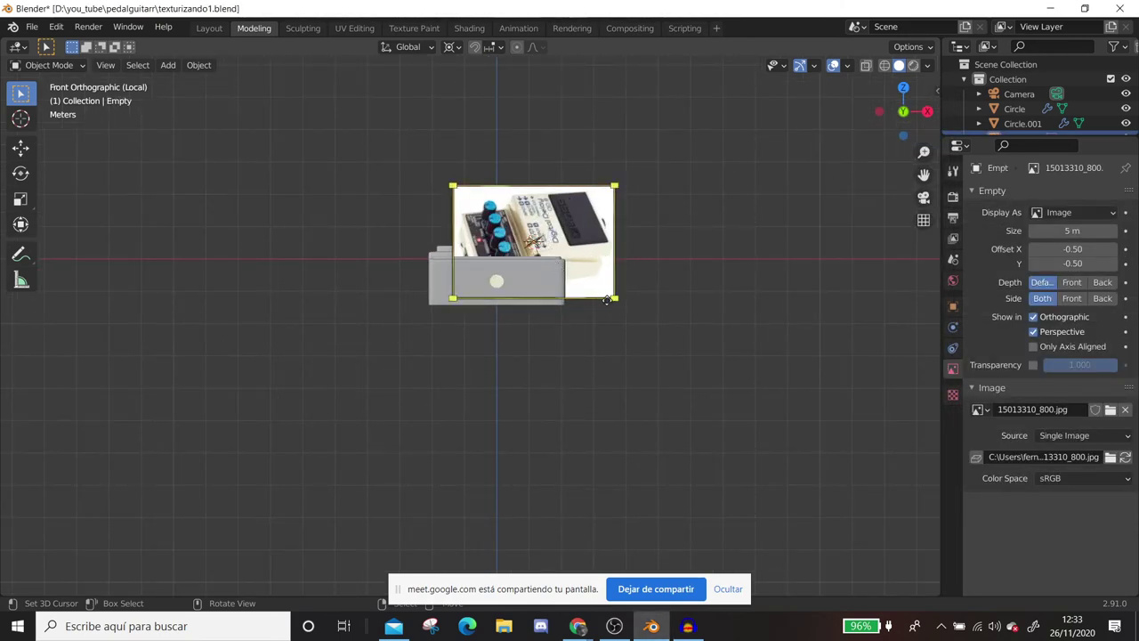
# Move the reference image up and to the left of the pedal enclosure.
pyautogui.press('g')
pyautogui.click(307, 241)
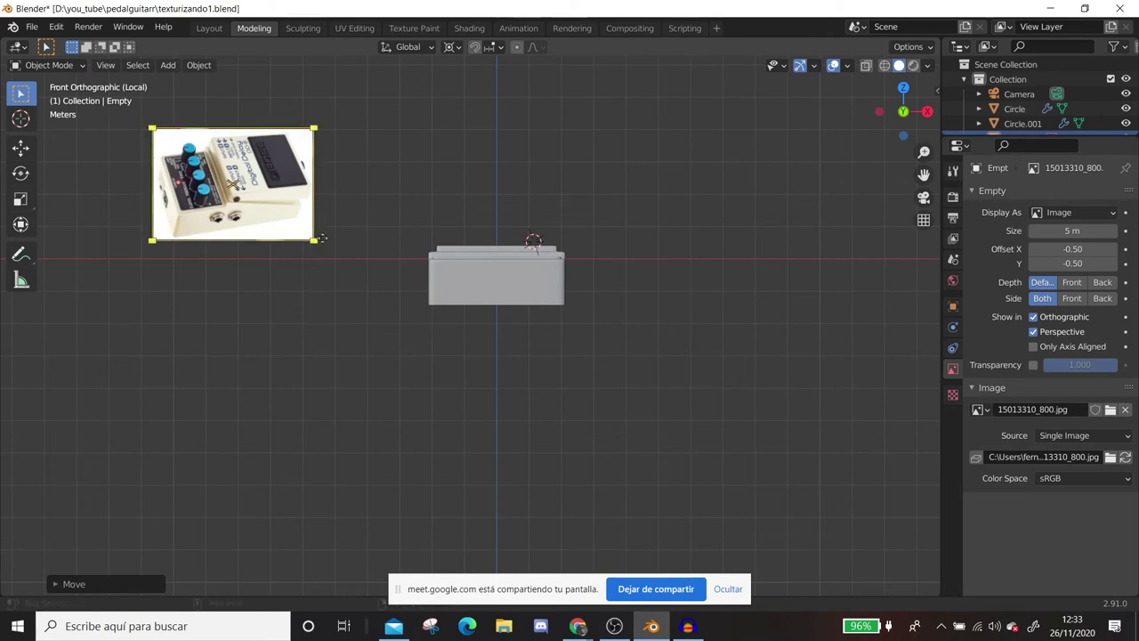
pyautogui.moveTo(321, 239); pyautogui.dragTo(440, 286, button='middle')
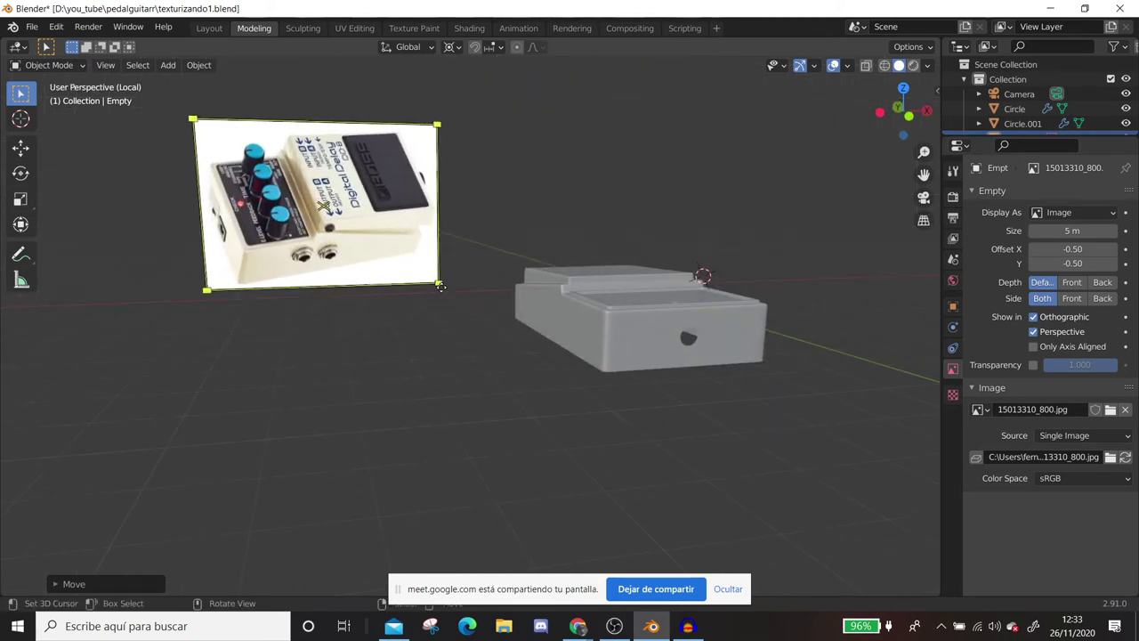
pyautogui.hotkey('alt', 'a')
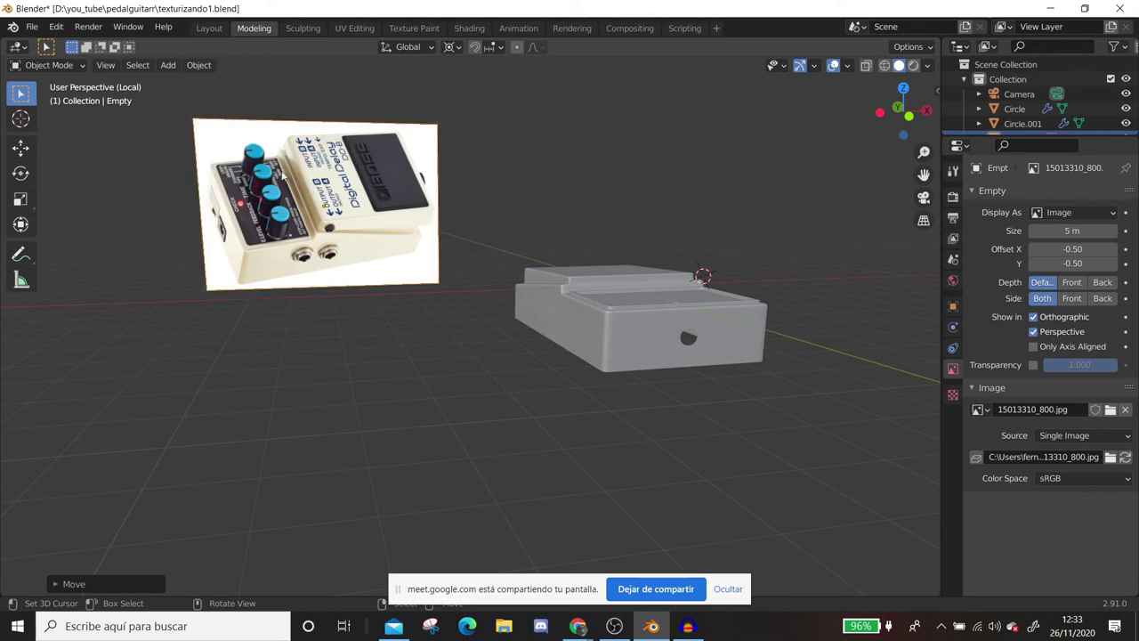
pyautogui.scroll(-2, 305, 182)
pyautogui.moveTo(306, 183); pyautogui.dragTo(291, 208, button='middle')
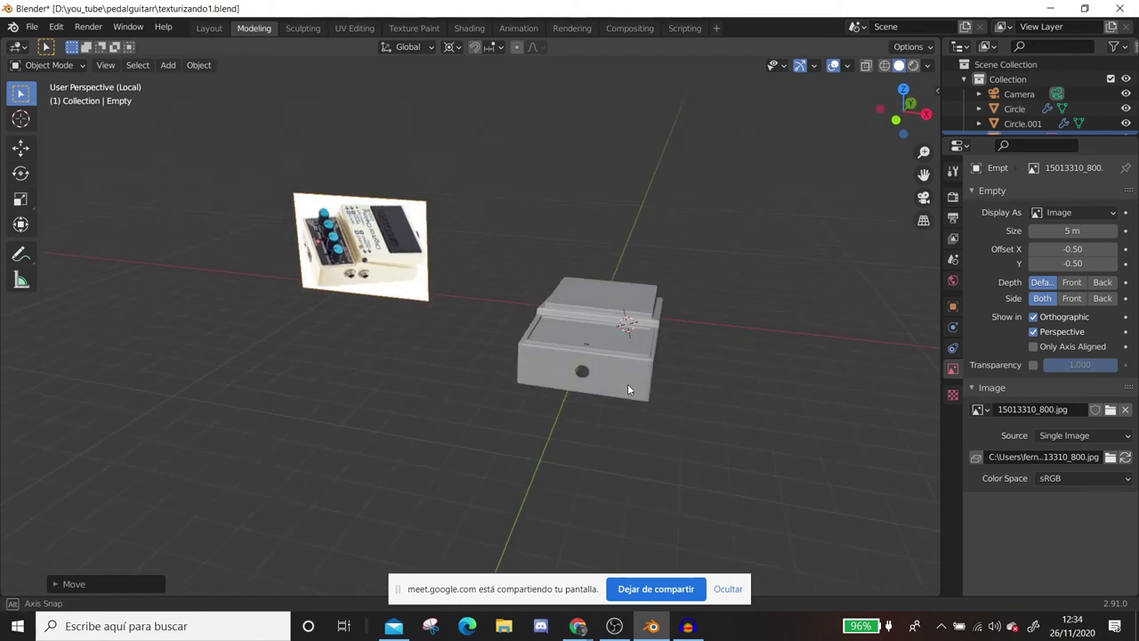
pyautogui.click(291, 209)
pyautogui.hotkey('alt', 'a')
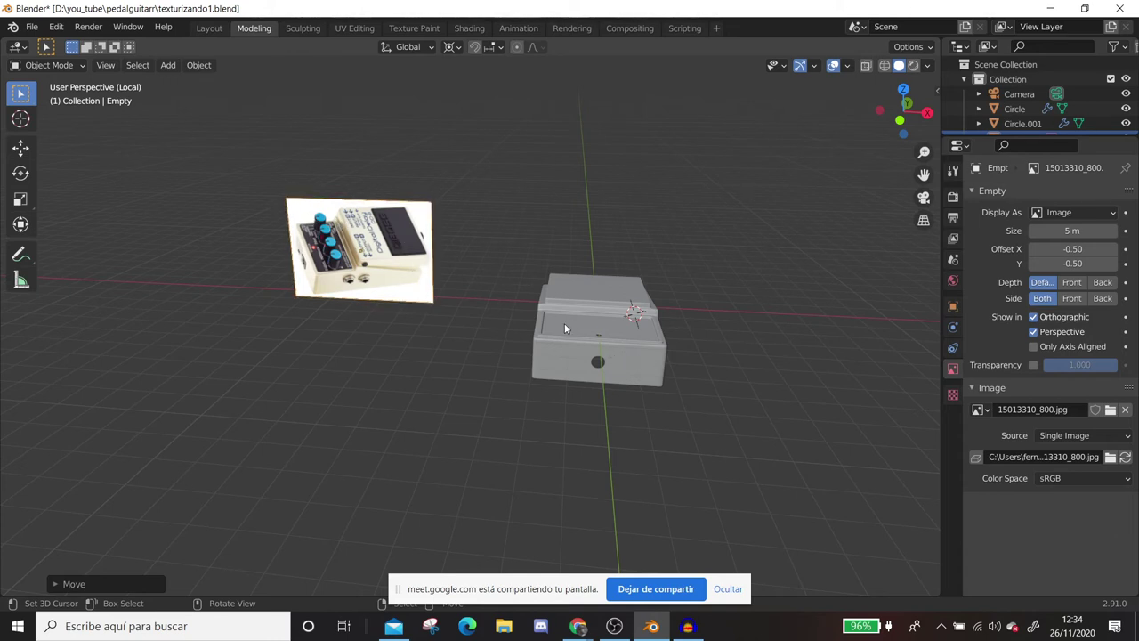
# Select the reference image and frame it enlarged in Front Orthographic view.
pyautogui.moveTo(529, 305); pyautogui.dragTo(396, 273, button='middle')
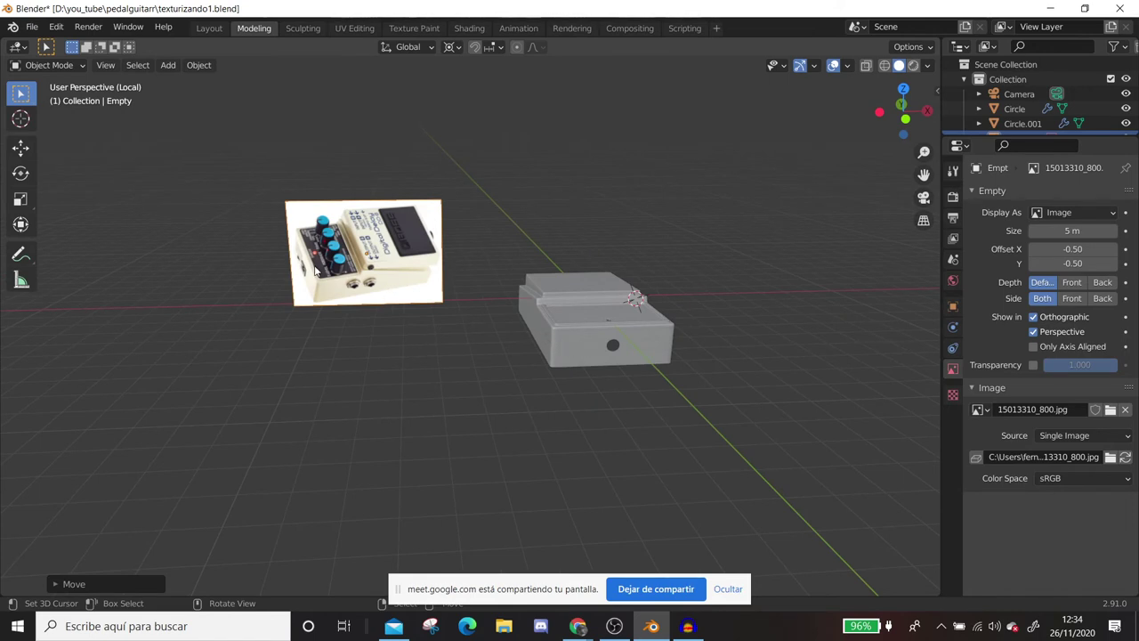
pyautogui.scroll(1, 317, 269)
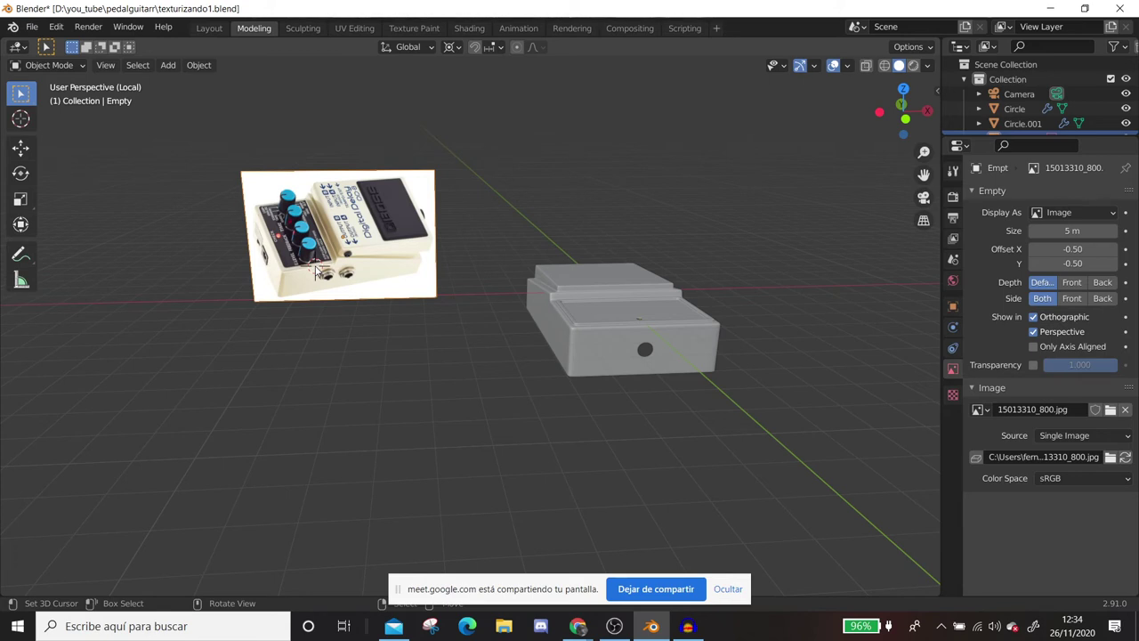
pyautogui.scroll(-2, 311, 264)
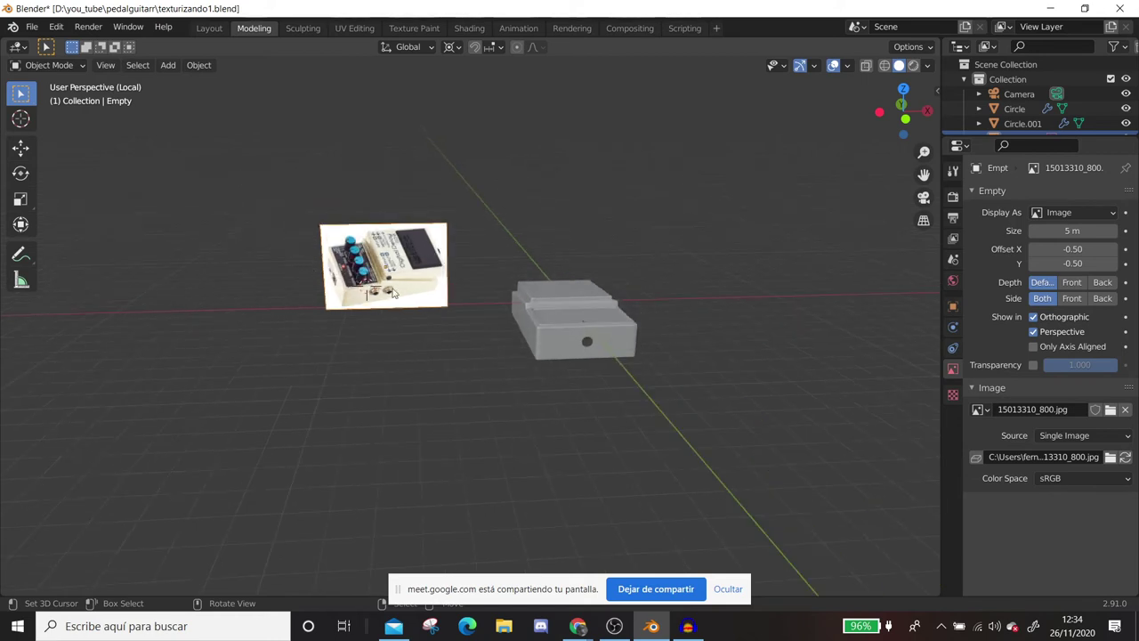
pyautogui.moveTo(310, 260); pyautogui.dragTo(412, 259, button='middle')
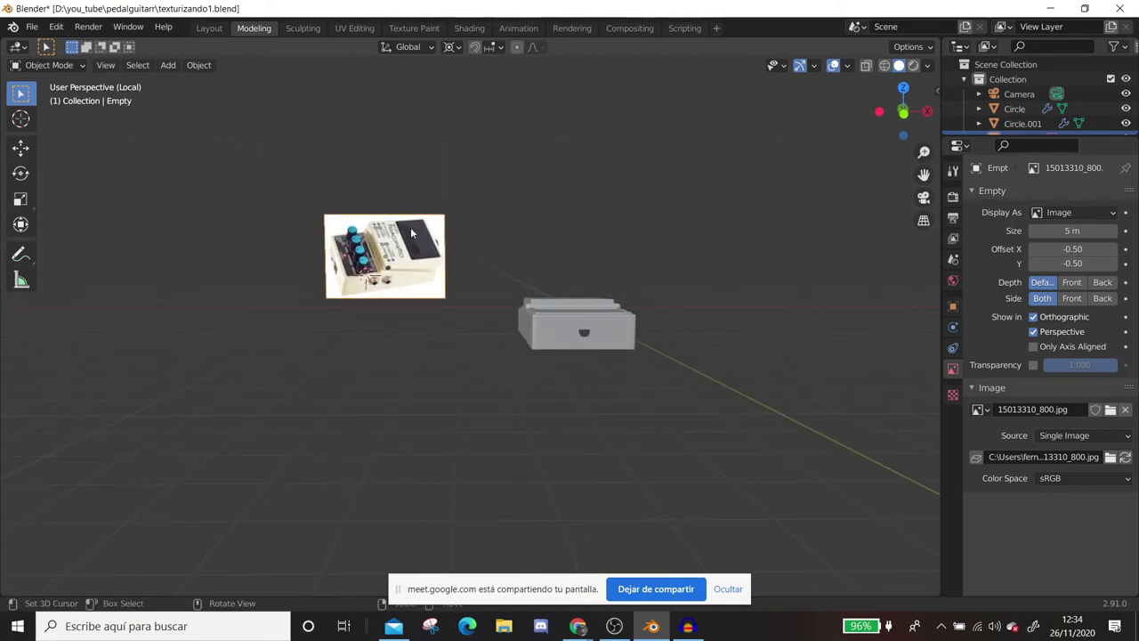
pyautogui.click(411, 232)
pyautogui.moveTo(411, 232); pyautogui.dragTo(450, 256, button='middle')
pyautogui.click(397, 258)
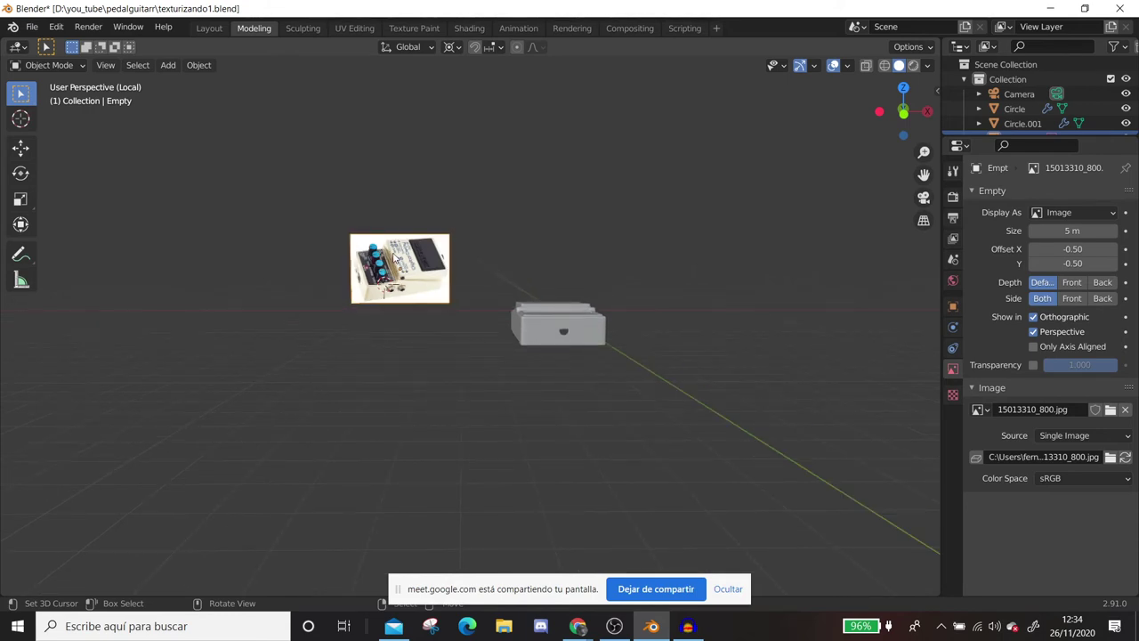
pyautogui.click(420, 283)
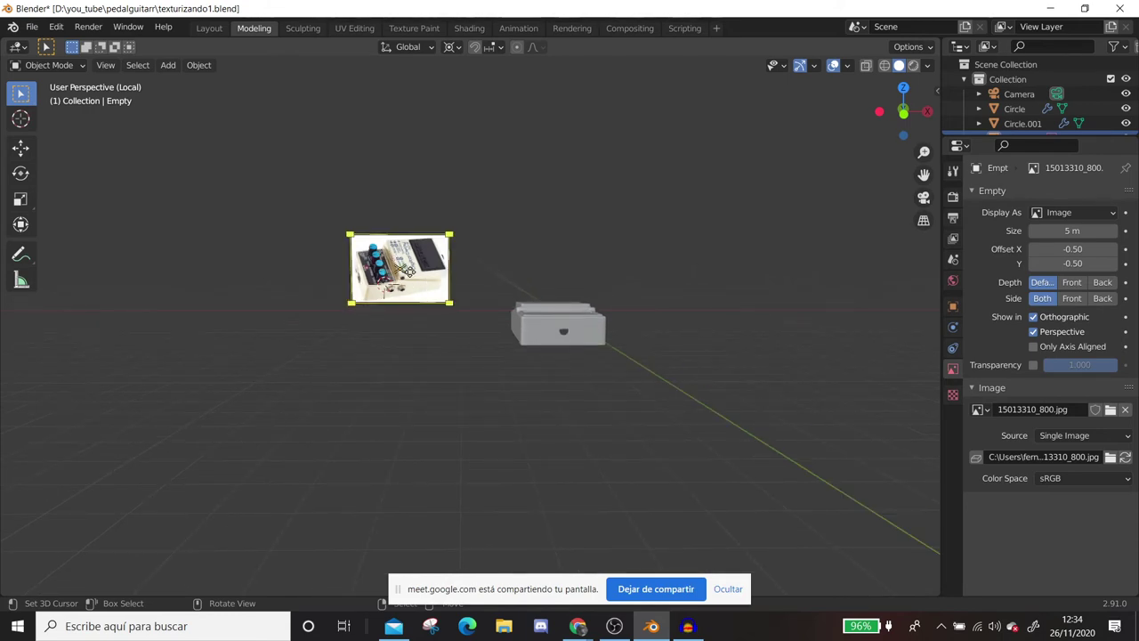
pyautogui.press('KP_1')
pyautogui.scroll(5, 383, 258)
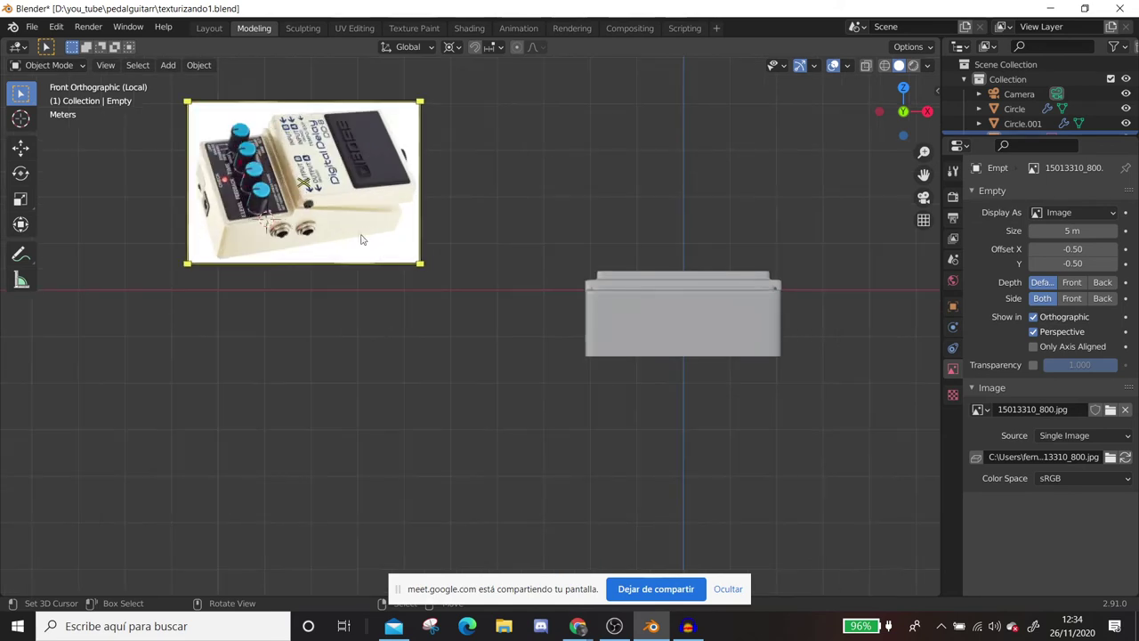
pyautogui.keyDown('shift'); pyautogui.moveTo(358, 235); pyautogui.dragTo(599, 319, button='middle'); pyautogui.keyUp('shift')
pyautogui.scroll(2, 599, 319)
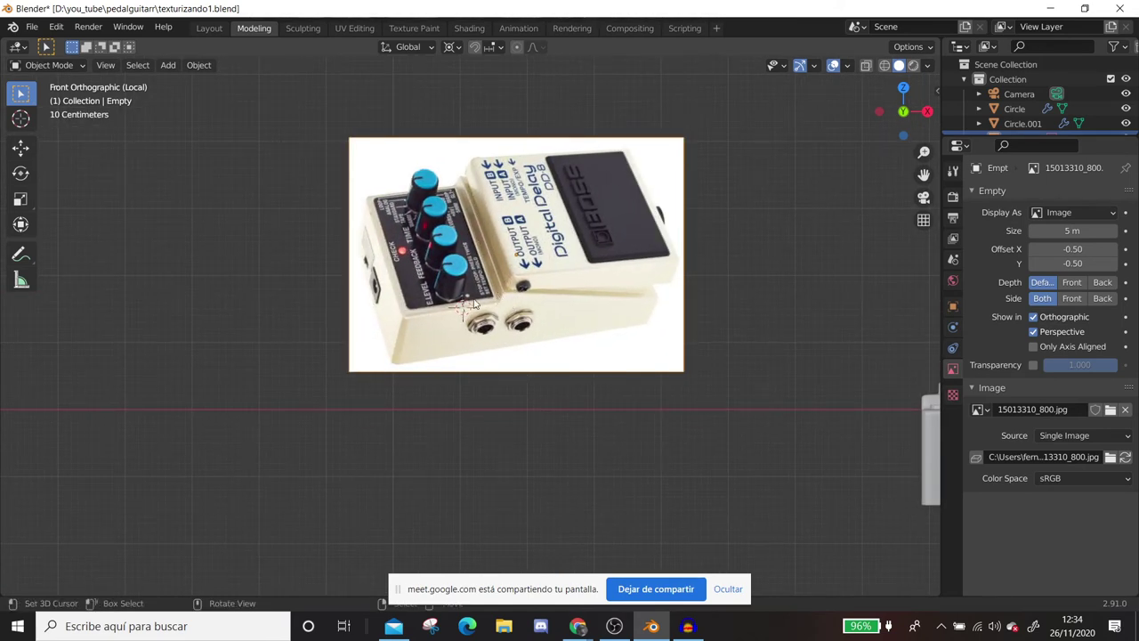
# Add a plane mesh aligned to the current front view.
pyautogui.hotkey('shift', 'a')
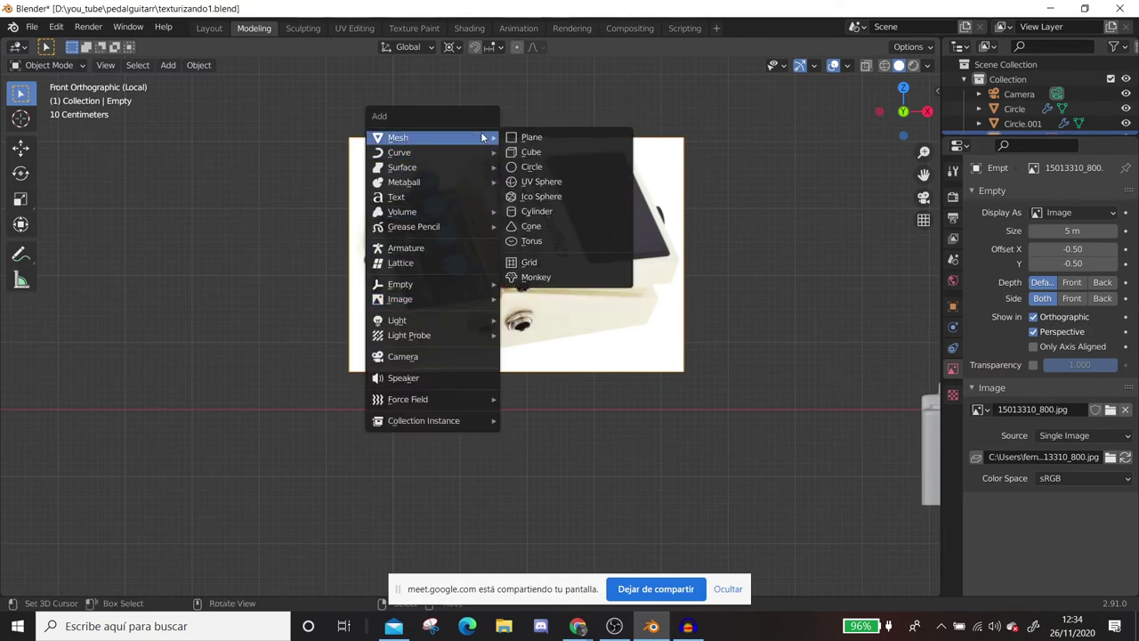
pyautogui.click(533, 138)
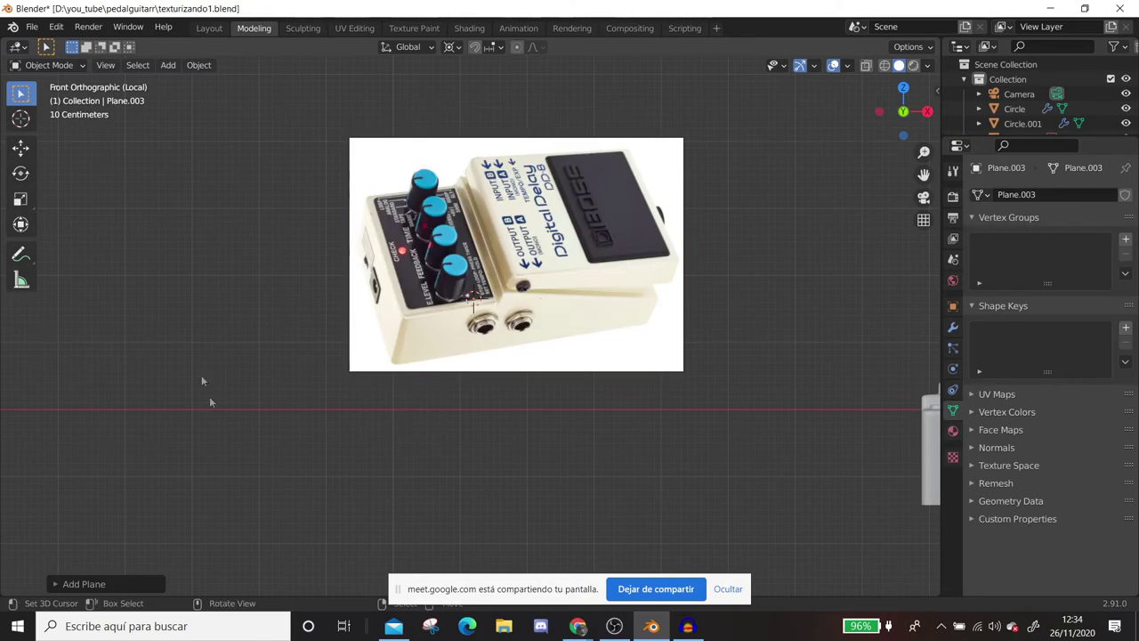
pyautogui.click(64, 584)
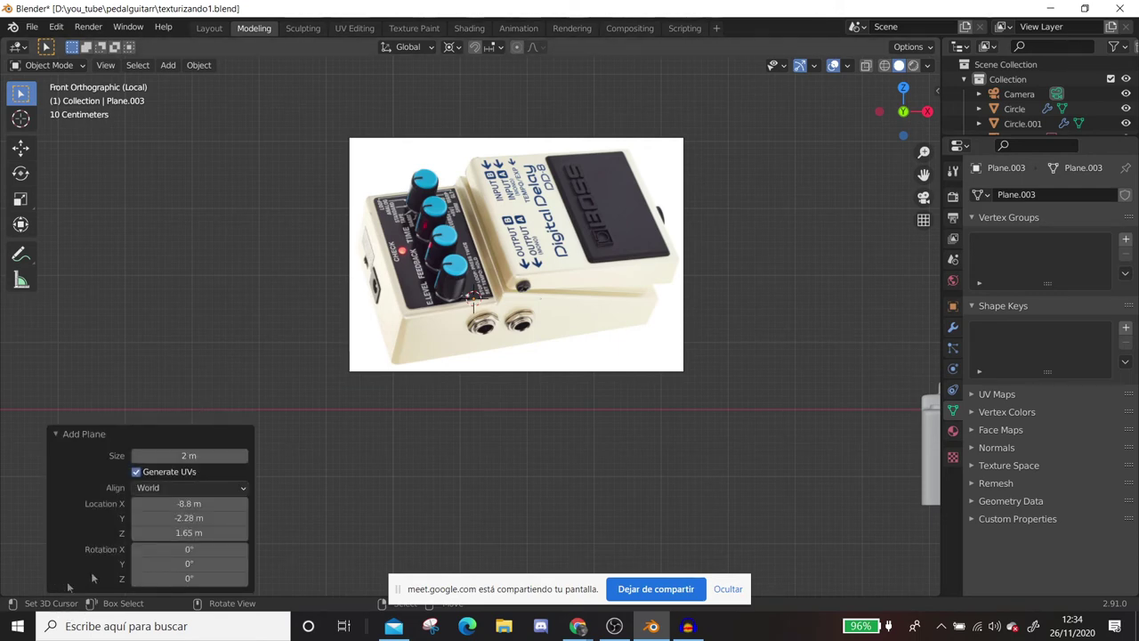
pyautogui.click(156, 489)
pyautogui.click(165, 521)
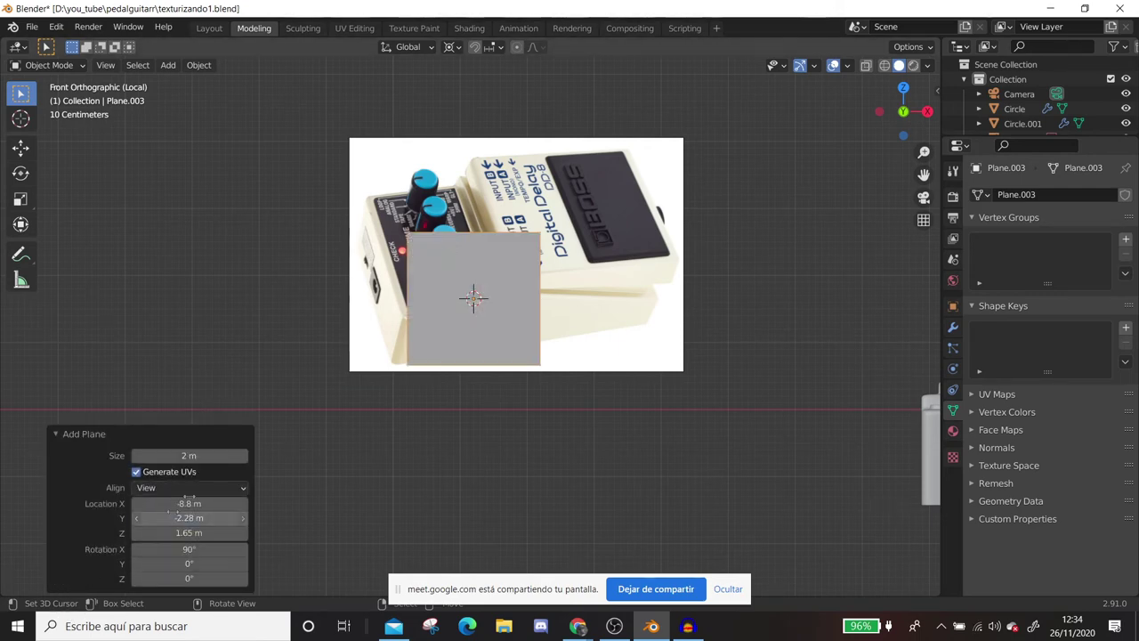
# Turn on X-ray display and reselect the new plane.
pyautogui.click(519, 272)
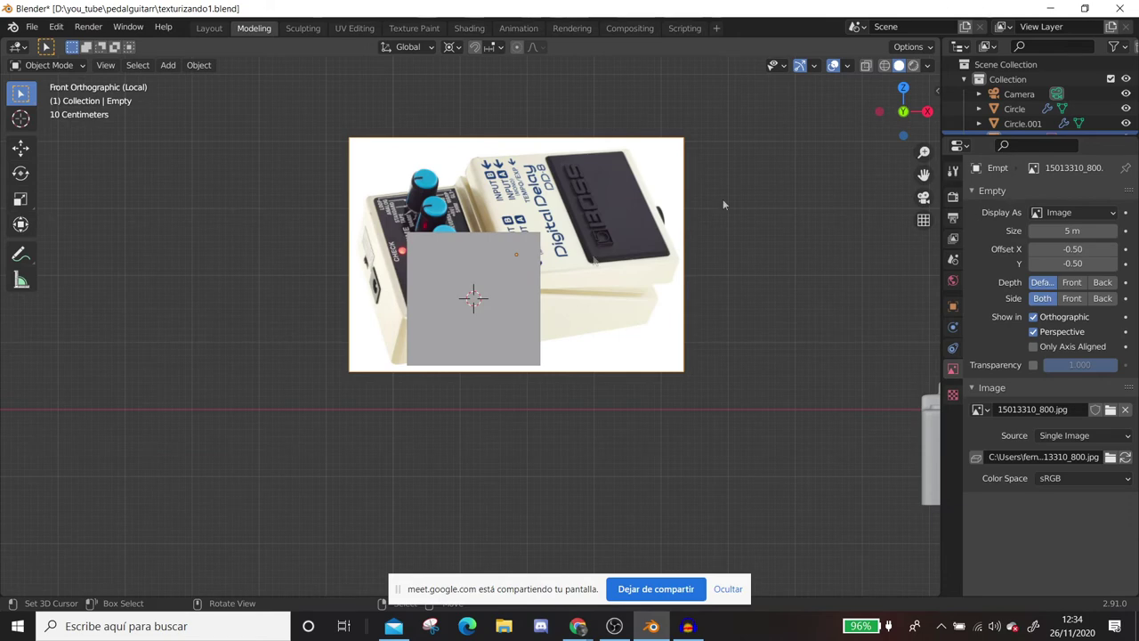
pyautogui.click(801, 67)
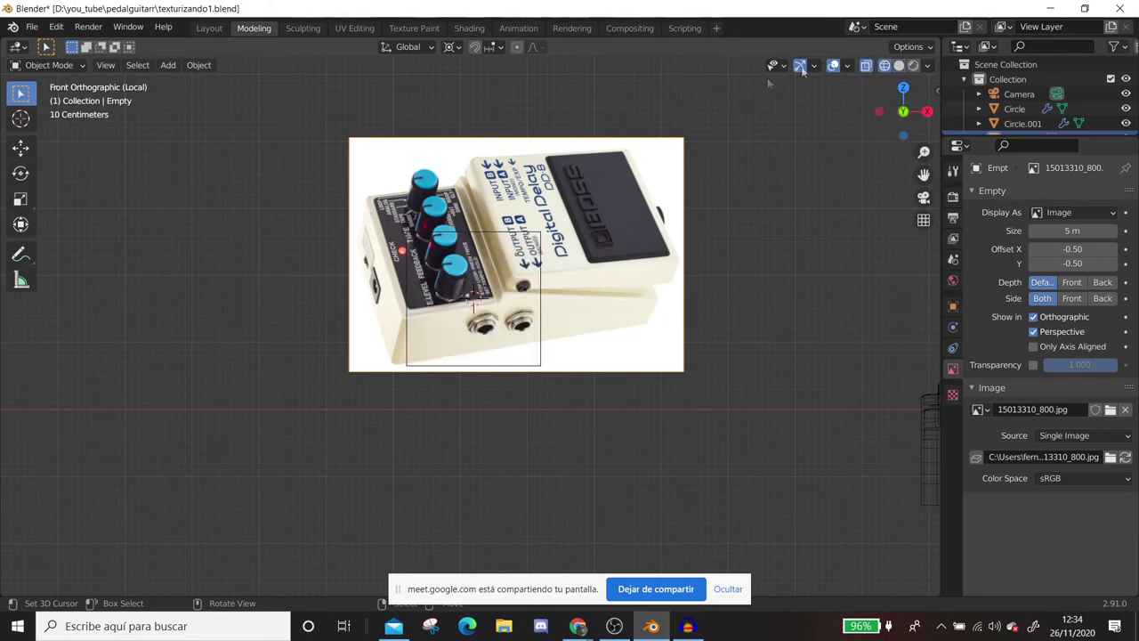
pyautogui.scroll(1, 514, 270)
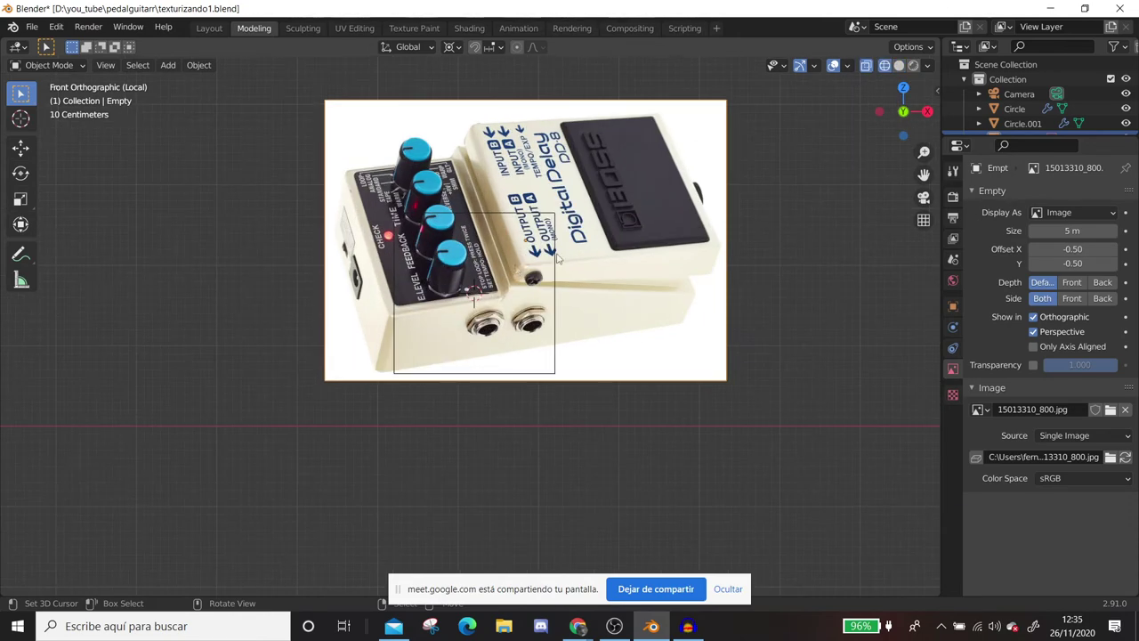
pyautogui.click(899, 65)
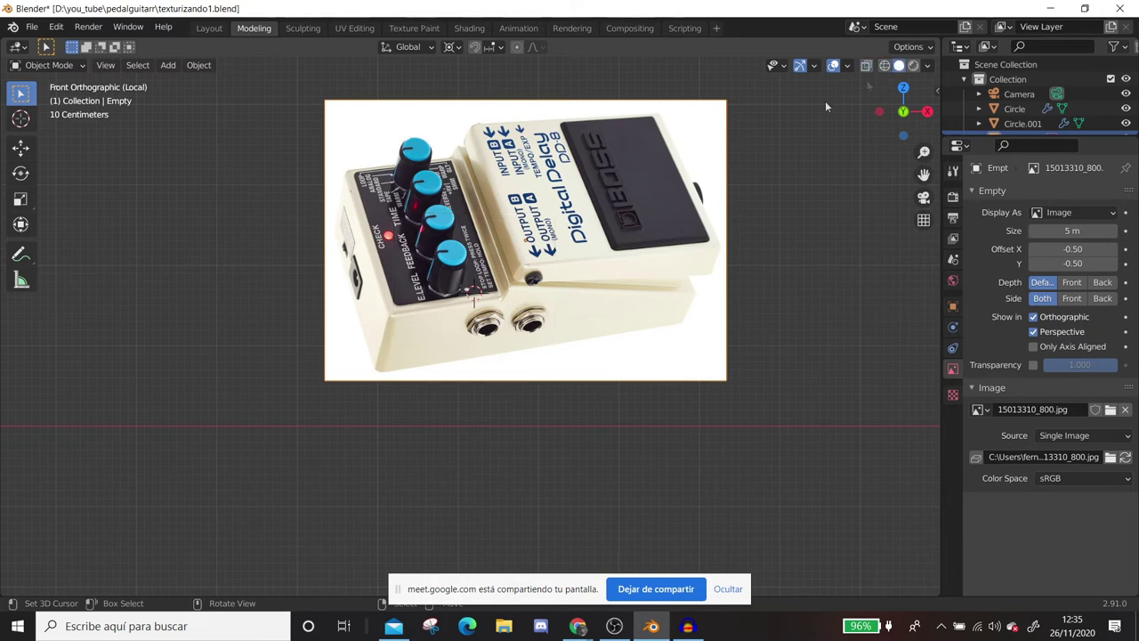
pyautogui.click(480, 267)
pyautogui.click(885, 65)
pyautogui.click(525, 240)
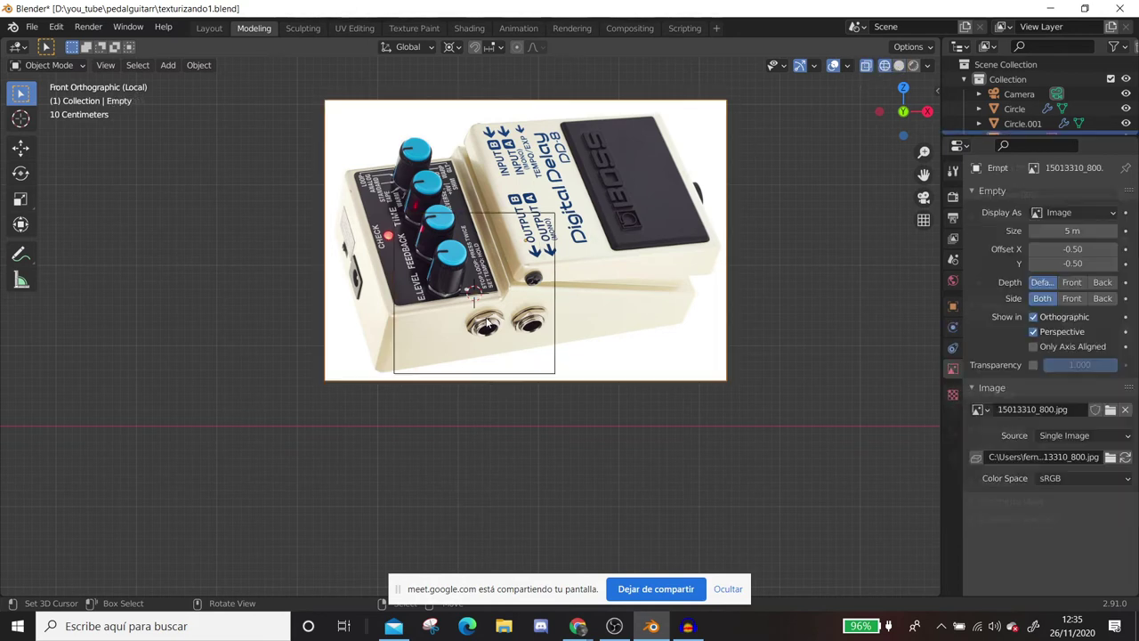
pyautogui.click(560, 259)
# Move Plane.003 -0.28 m along Y in front of the image, then return to solid front view.
pyautogui.moveTo(559, 264); pyautogui.dragTo(463, 300, button='middle')
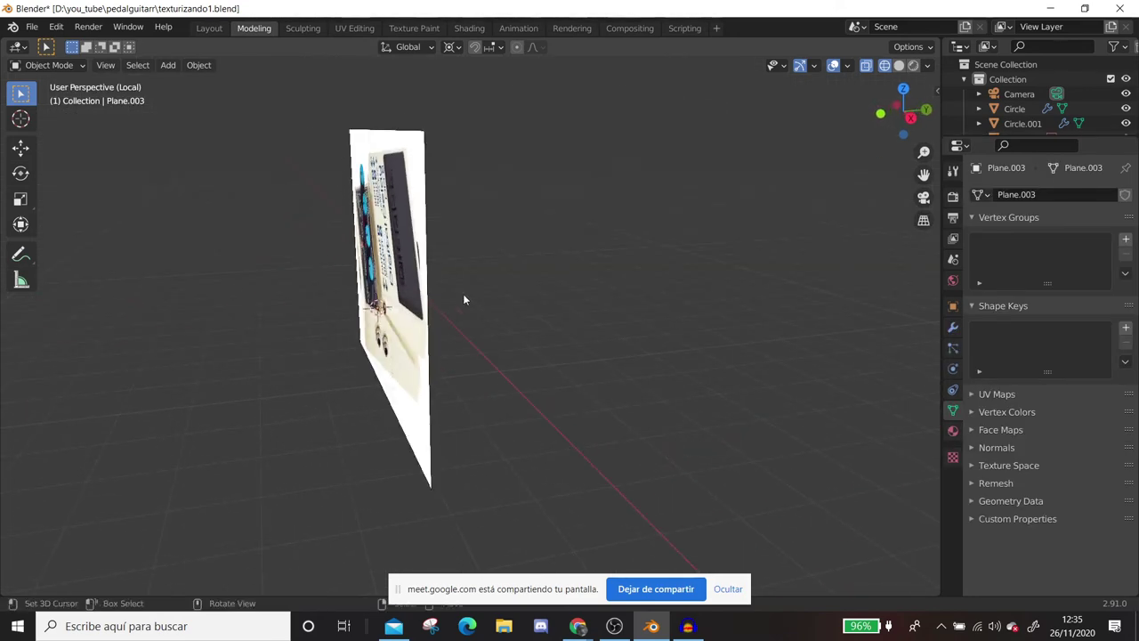
pyautogui.click(20, 148)
pyautogui.moveTo(436, 304); pyautogui.dragTo(440, 300)
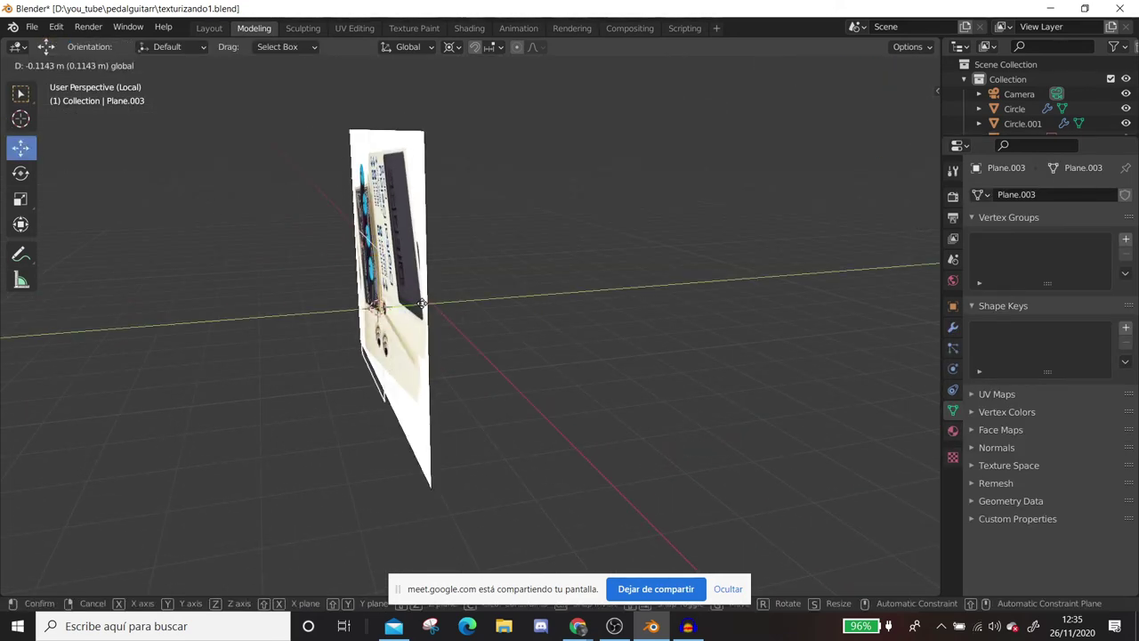
pyautogui.click(899, 65)
pyautogui.moveTo(903, 107); pyautogui.dragTo(520, 206)
pyautogui.press('KP_0')
pyautogui.press('KP_1')
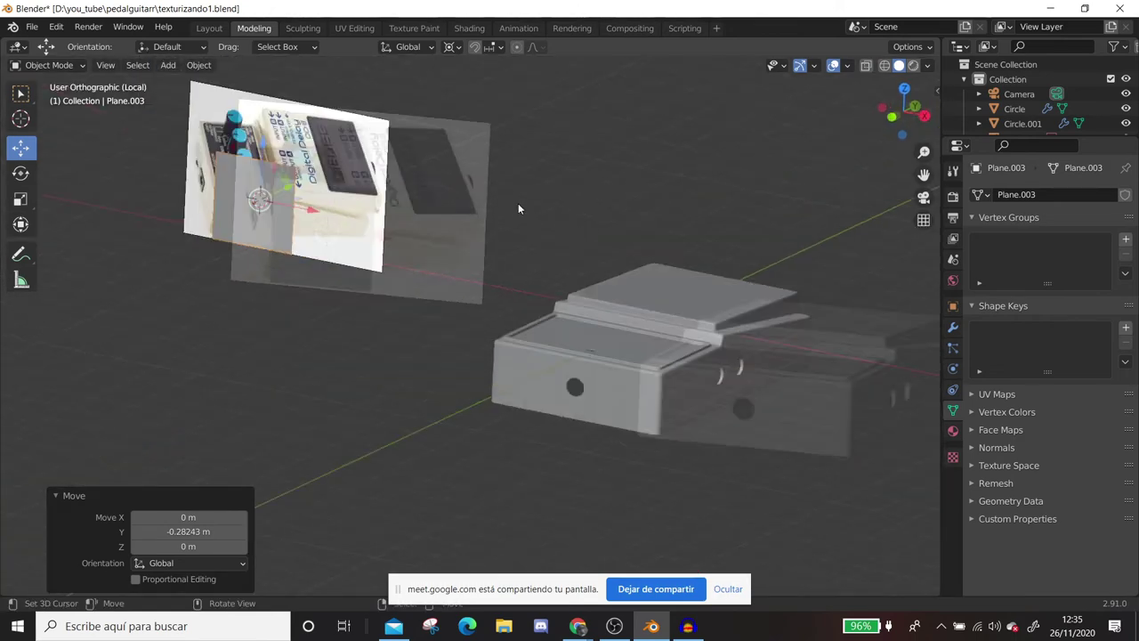
pyautogui.scroll(2, 540, 203)
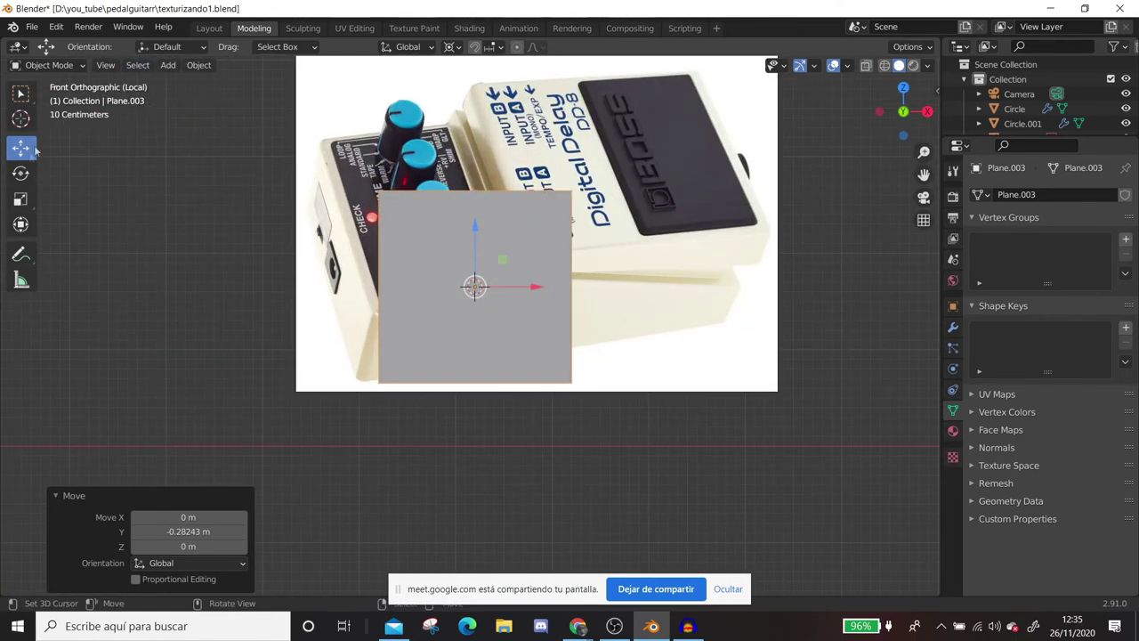
# Enter Edit Mode and lower the plane's top edge onto the pedal's side.
pyautogui.click(55, 65)
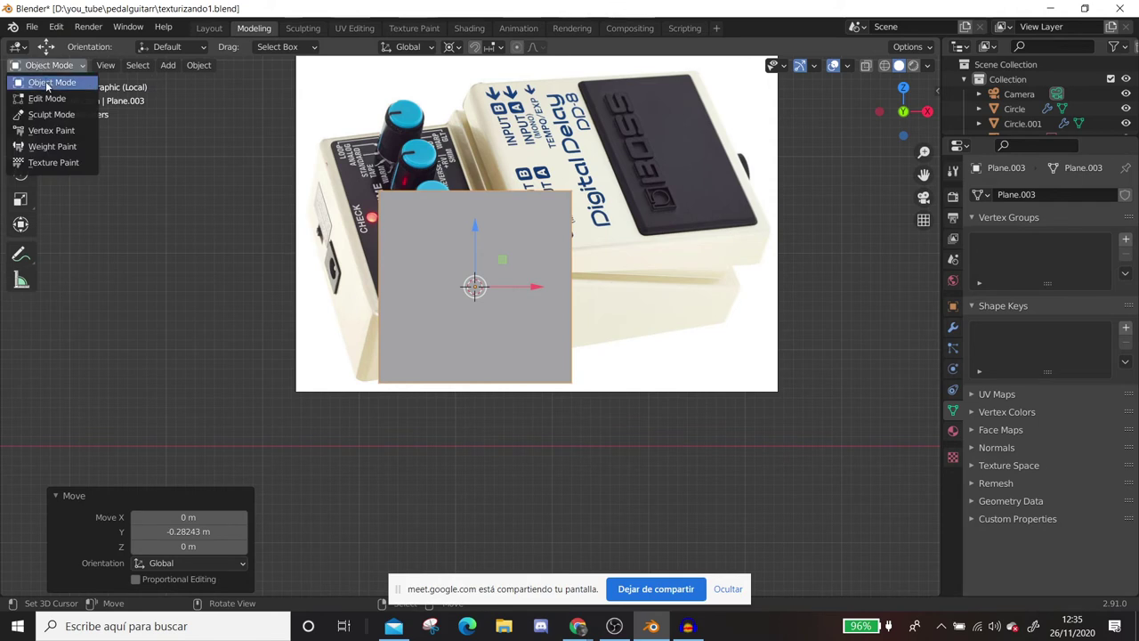
pyautogui.click(41, 99)
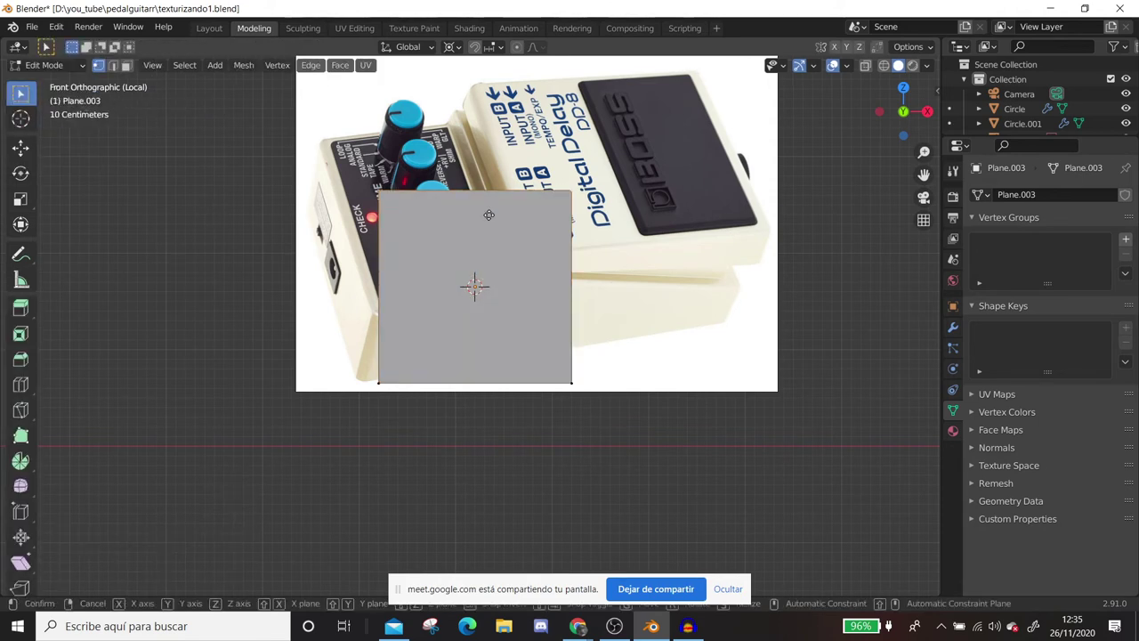
pyautogui.press('g')
pyautogui.click(485, 337)
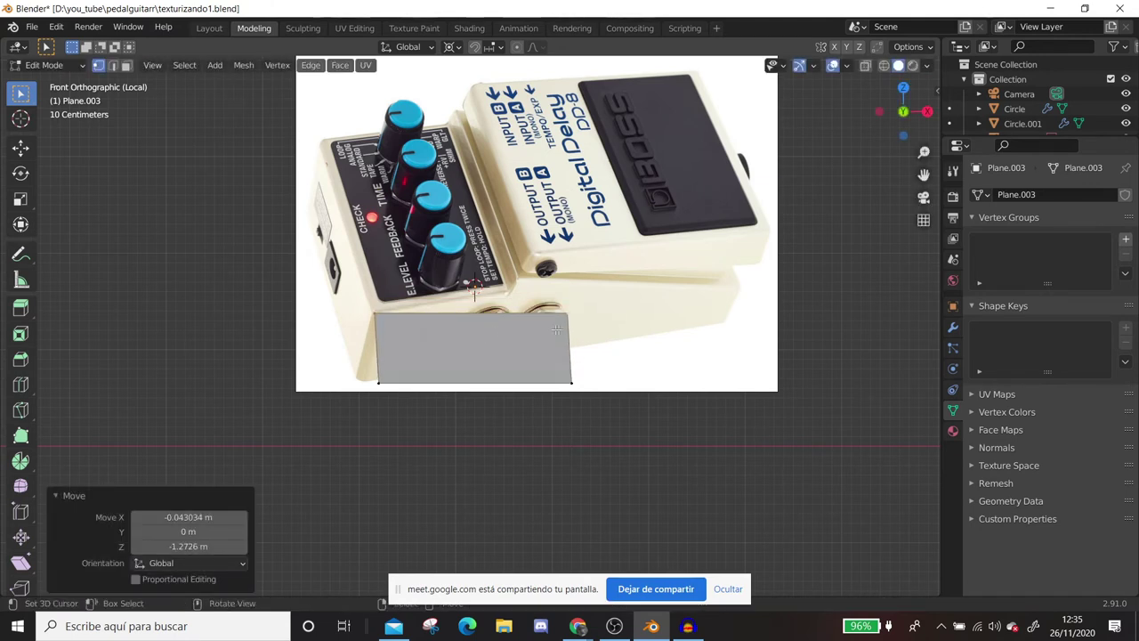
# Place the top-right, bottom-right and bottom-left corners on the pedal's lower side panel outline.
pyautogui.press('g')
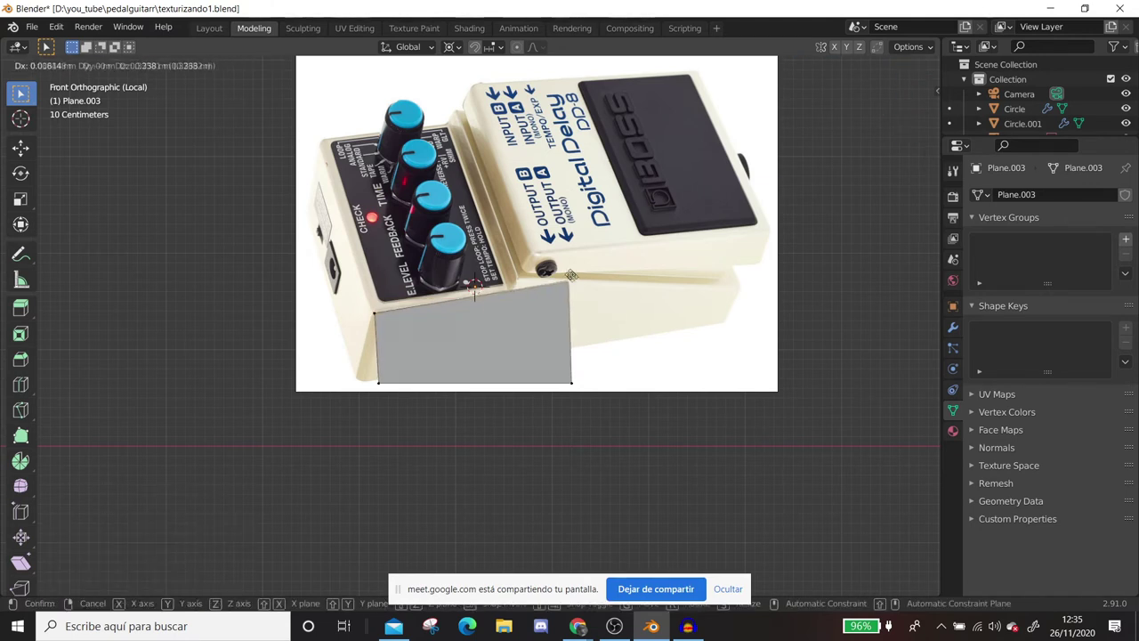
pyautogui.click(524, 287)
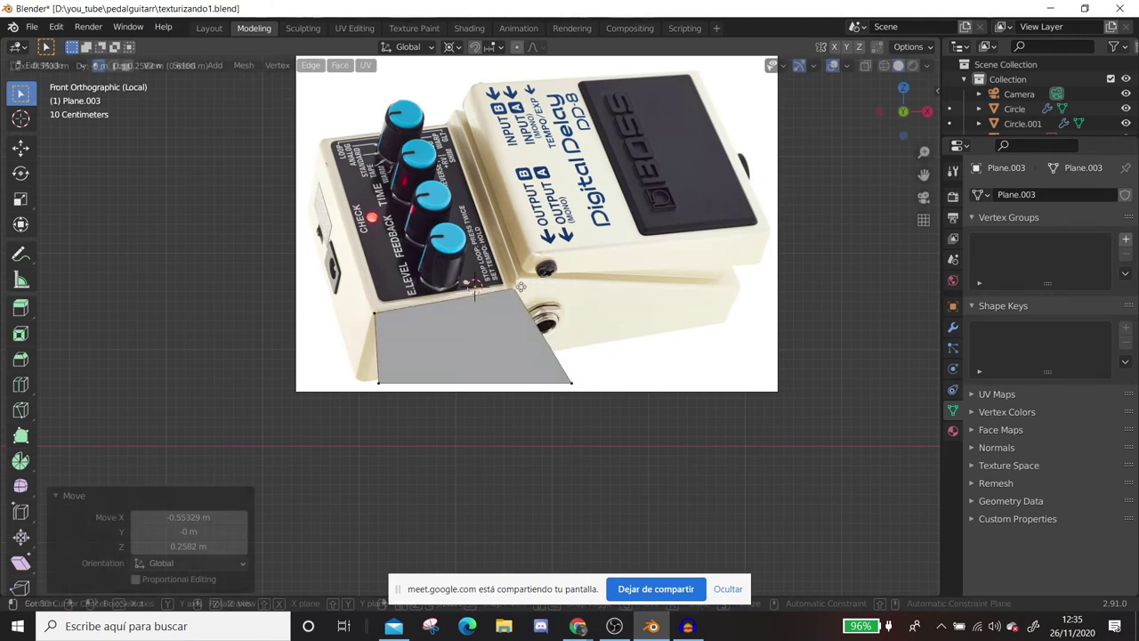
pyautogui.click(551, 373)
pyautogui.press('g')
pyautogui.click(498, 356)
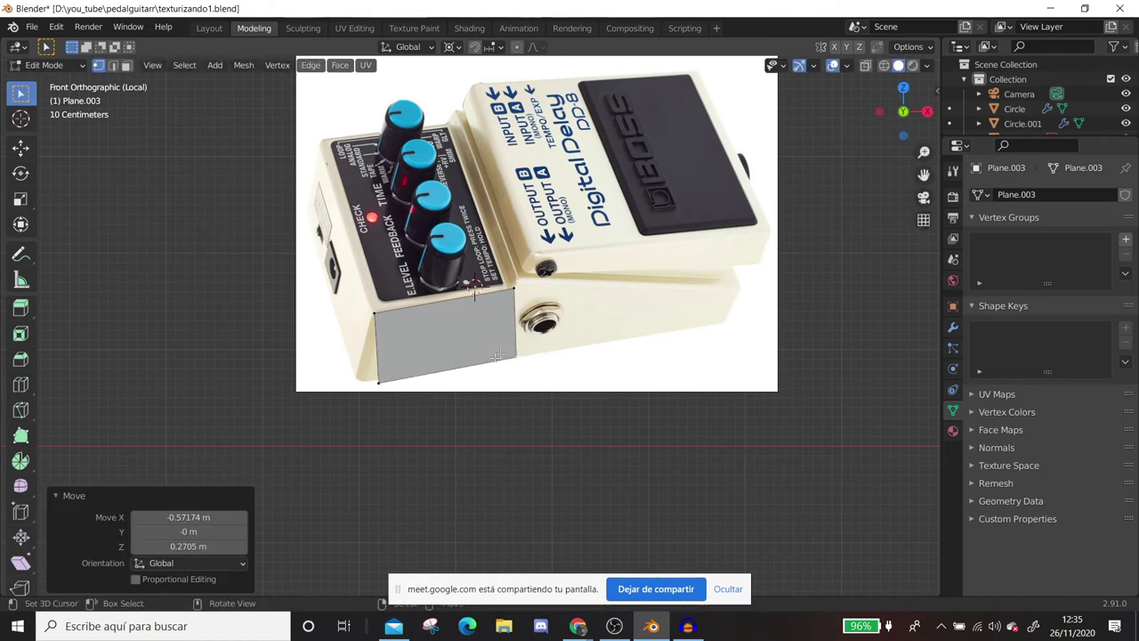
pyautogui.press('g')
pyautogui.click(356, 375)
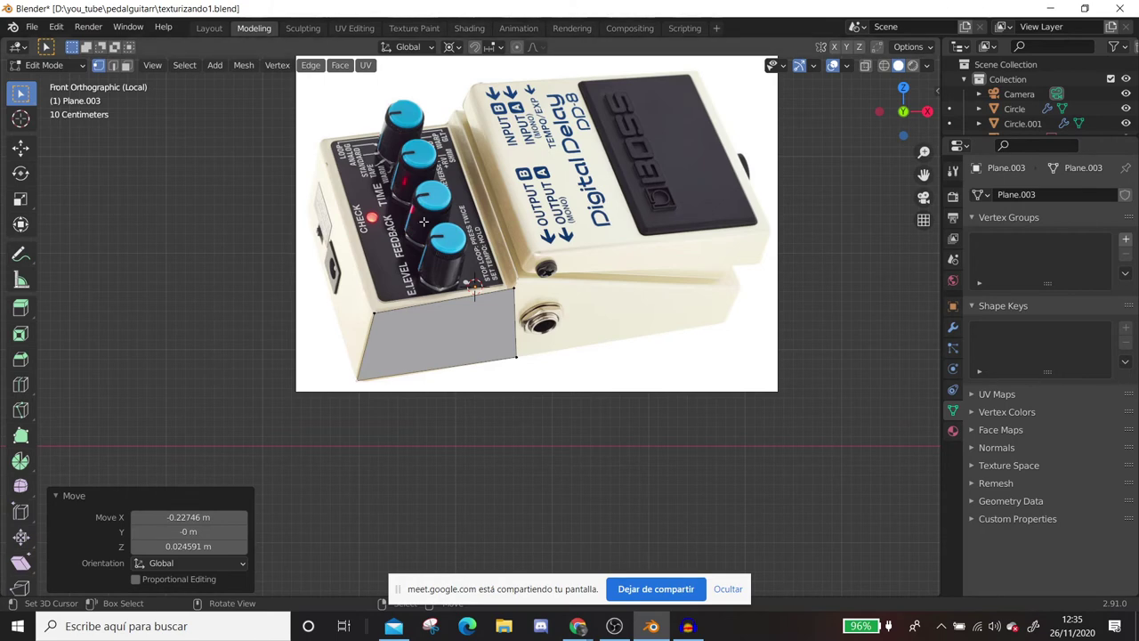
pyautogui.moveTo(474, 289); pyautogui.dragTo(602, 350, button='middle')
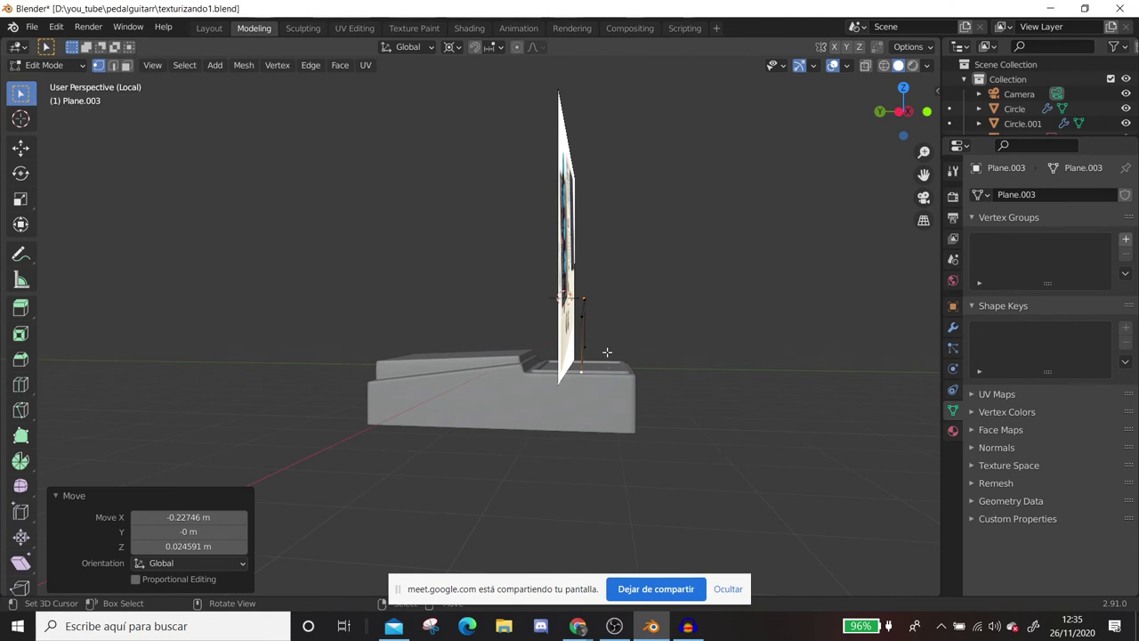
# Orbit to face the pedal plane, then stop the meeting screen share.
pyautogui.moveTo(600, 330); pyautogui.dragTo(451, 336, button='middle')
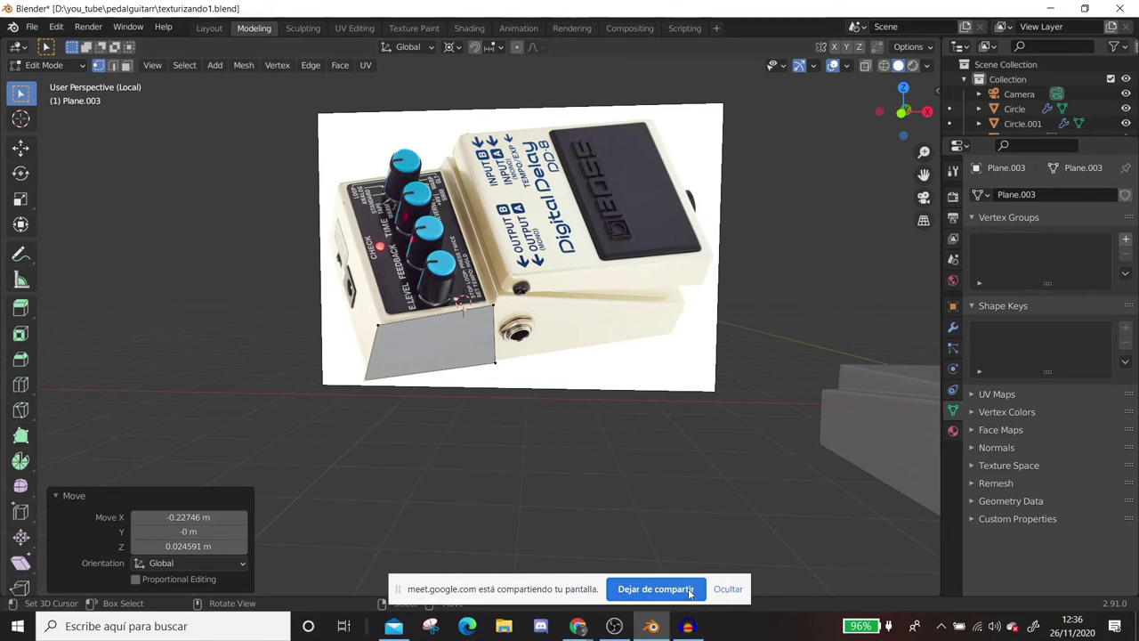
pyautogui.click(656, 589)
# Share the entire screen via Presentar ahora > Toda tu pantalla, then bring Blender forward.
pyautogui.click(578, 626)
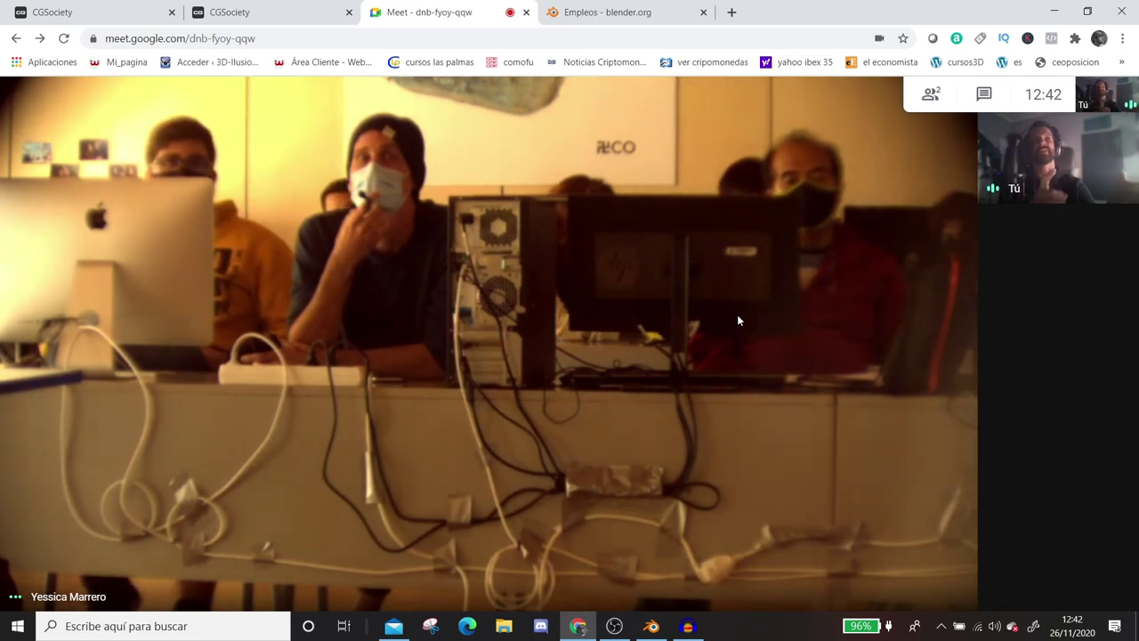
pyautogui.moveTo(570, 481)
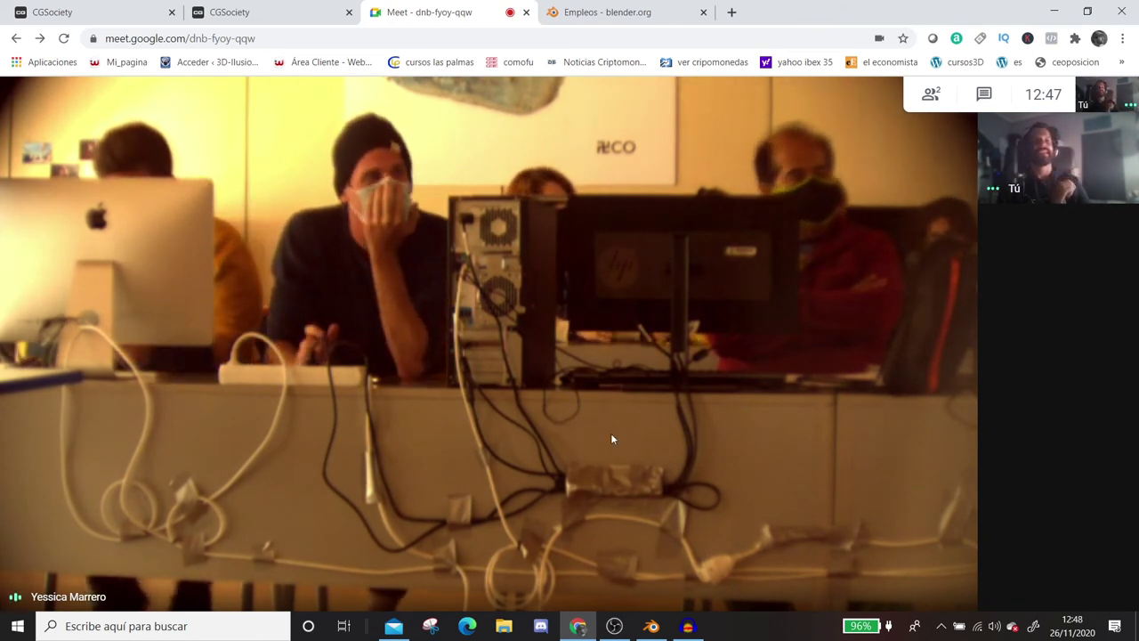
pyautogui.moveTo(1035, 494)
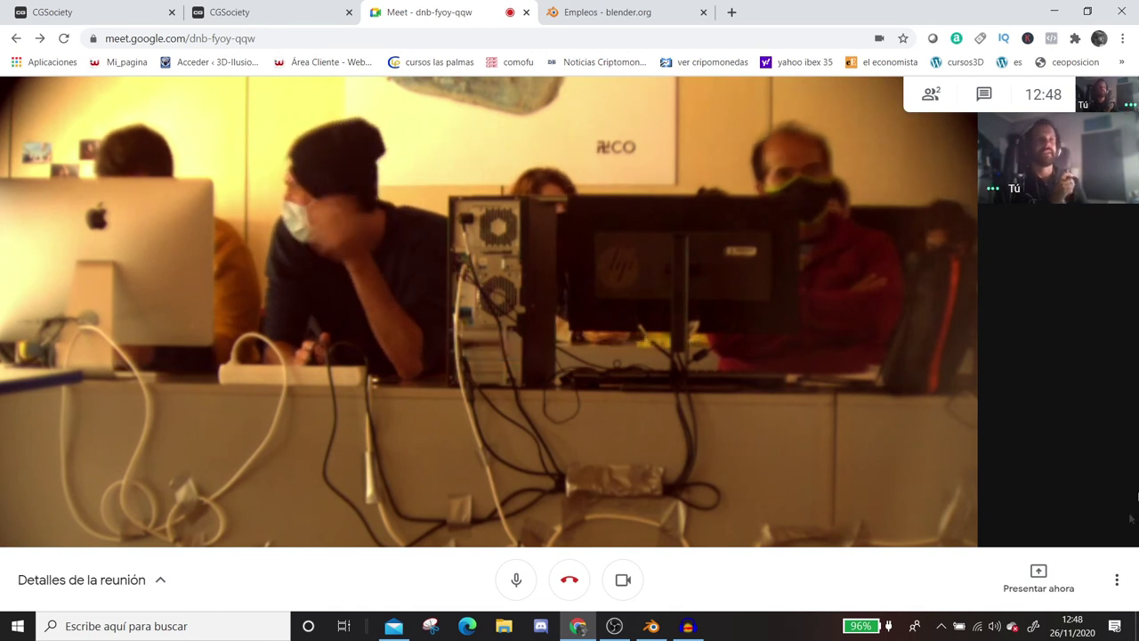
pyautogui.click(1036, 580)
pyautogui.click(1007, 451)
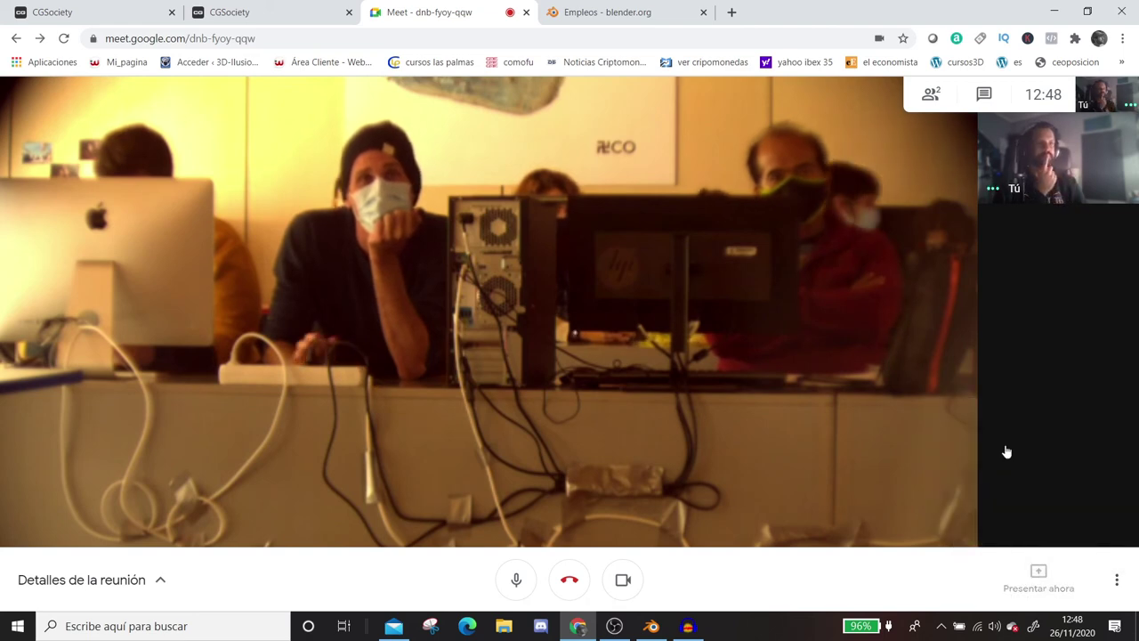
pyautogui.click(575, 228)
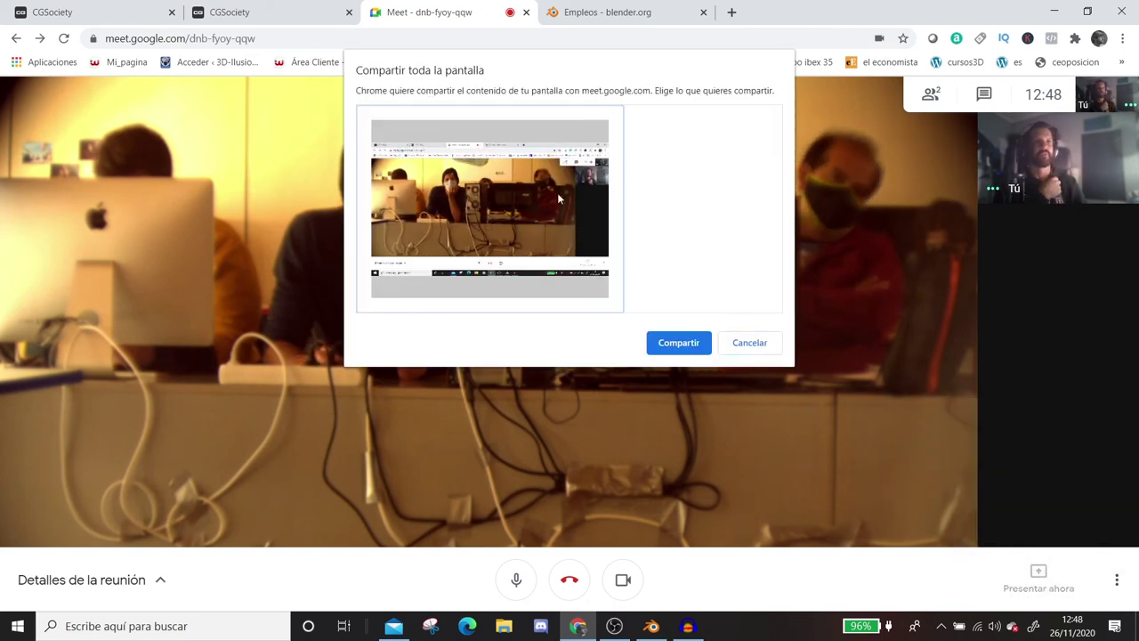
pyautogui.click(678, 343)
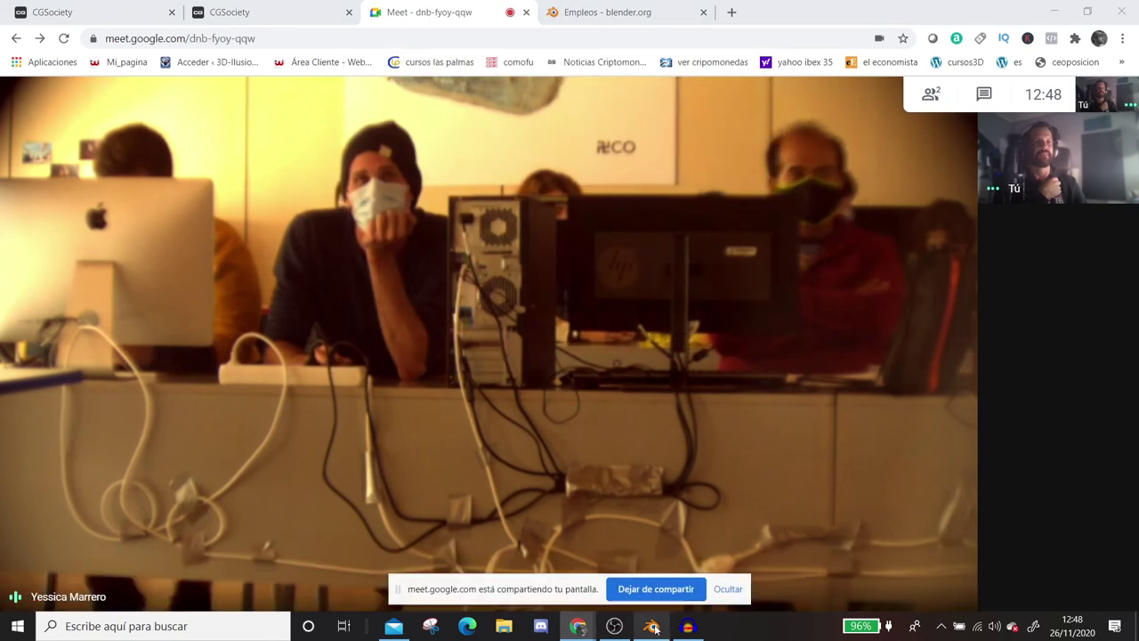
pyautogui.click(652, 626)
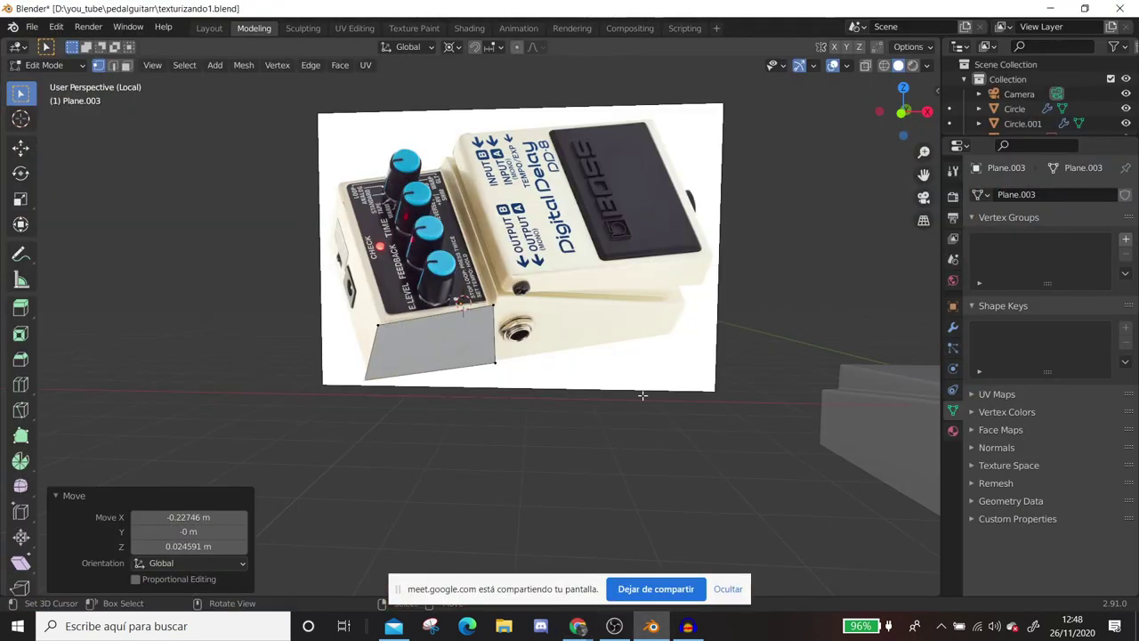
# Zoom out and orbit the pedal scene, then choose File > Save As.
pyautogui.scroll(-3, 641, 394)
pyautogui.scroll(-1, 641, 394)
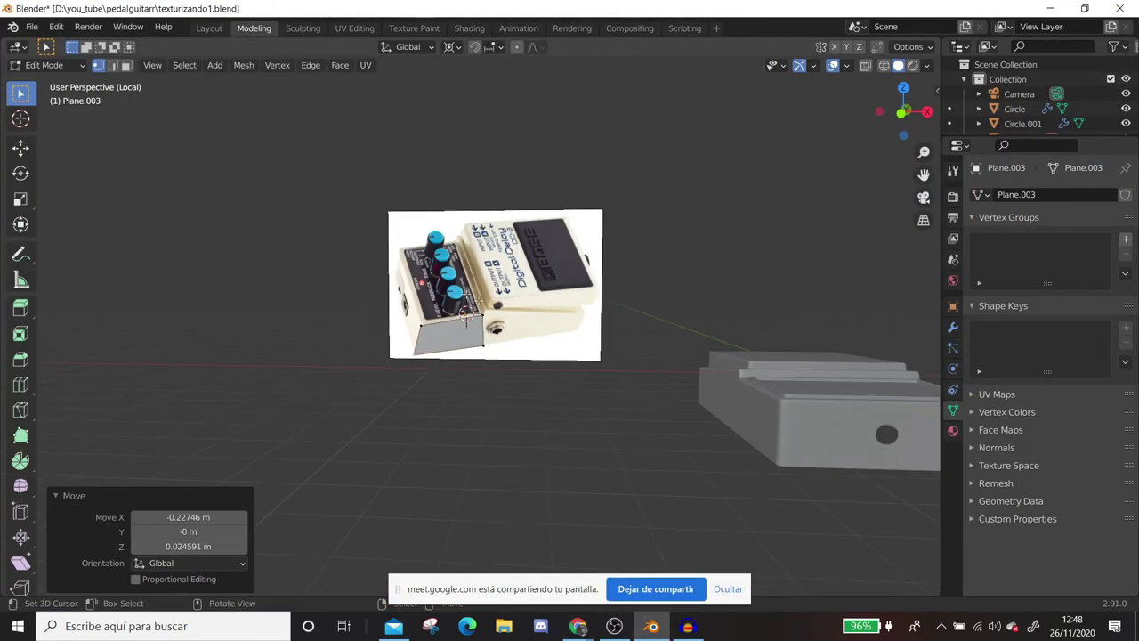
pyautogui.scroll(-1, 537, 310)
pyautogui.moveTo(537, 310); pyautogui.dragTo(658, 363, button='middle')
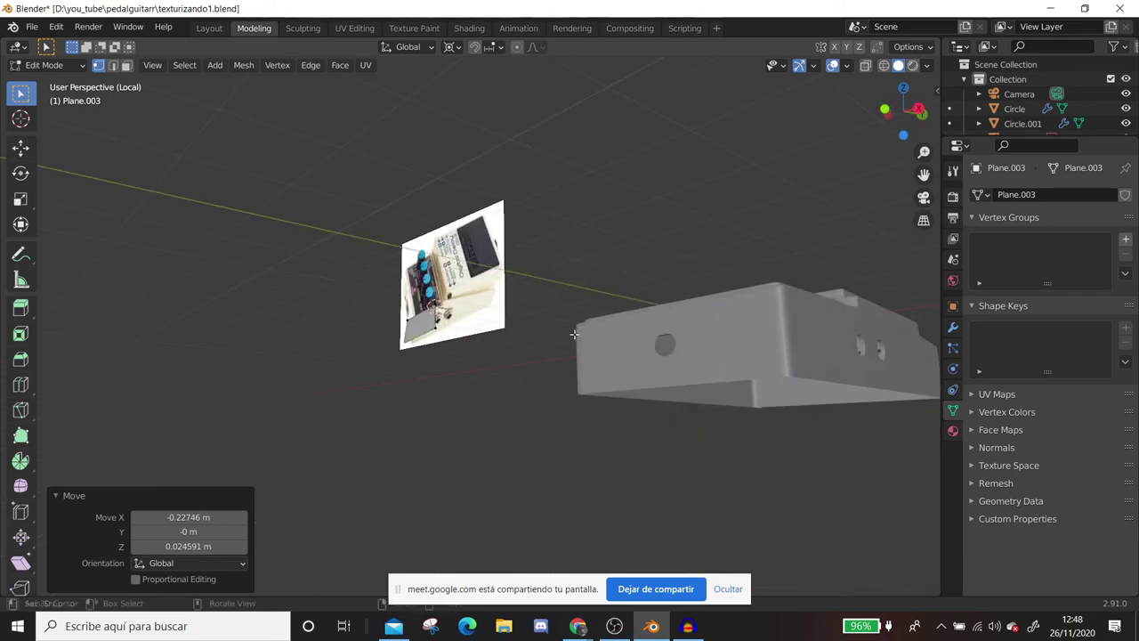
pyautogui.click(34, 27)
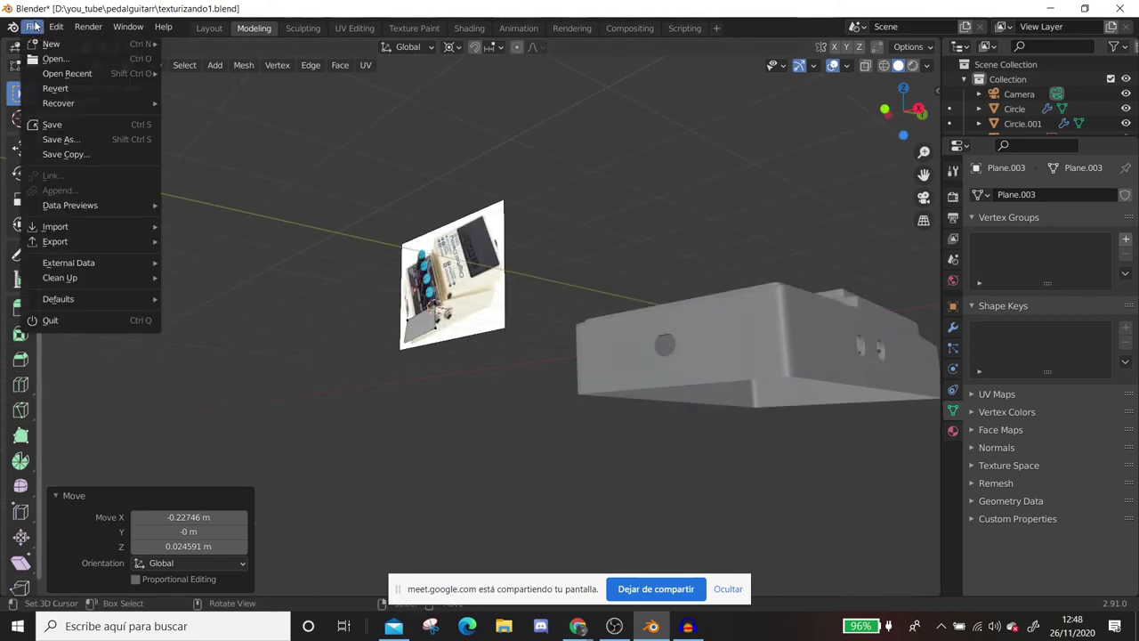
pyautogui.click(67, 139)
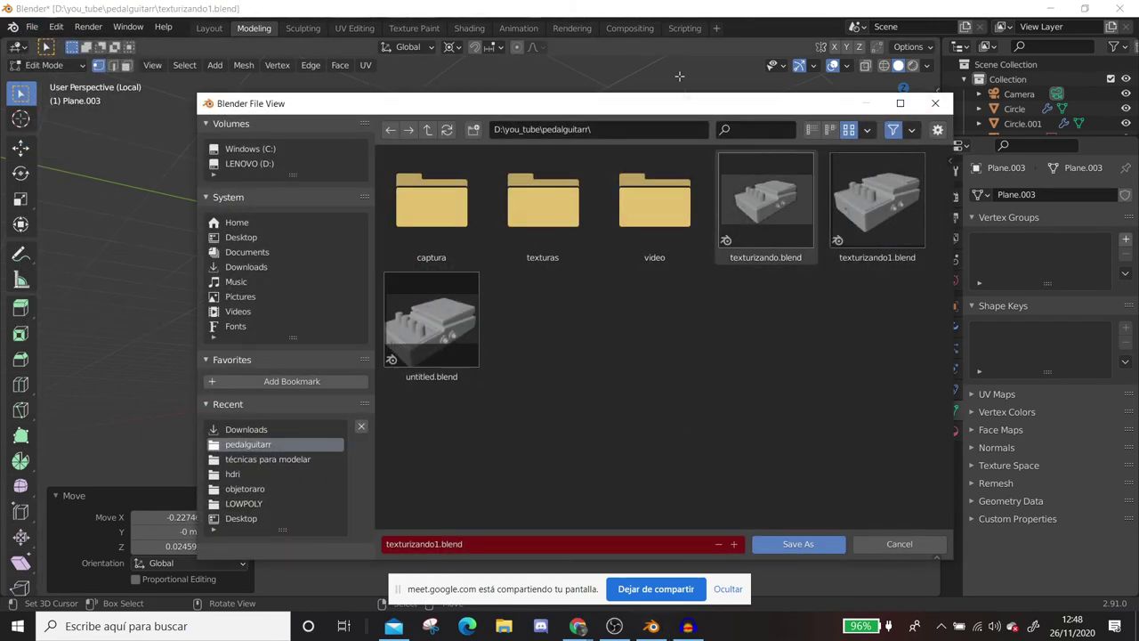
# Increment the file name to texturizando2.blend and save it in the pedalguitarr folder.
pyautogui.moveTo(636, 113); pyautogui.dragTo(674, 63)
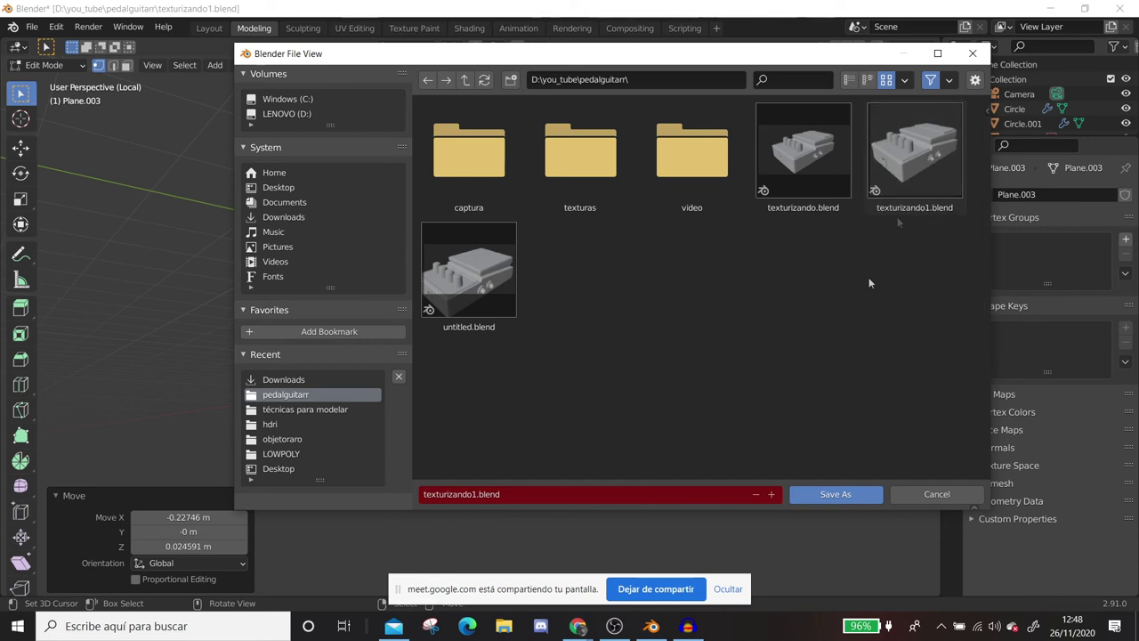
pyautogui.click(771, 494)
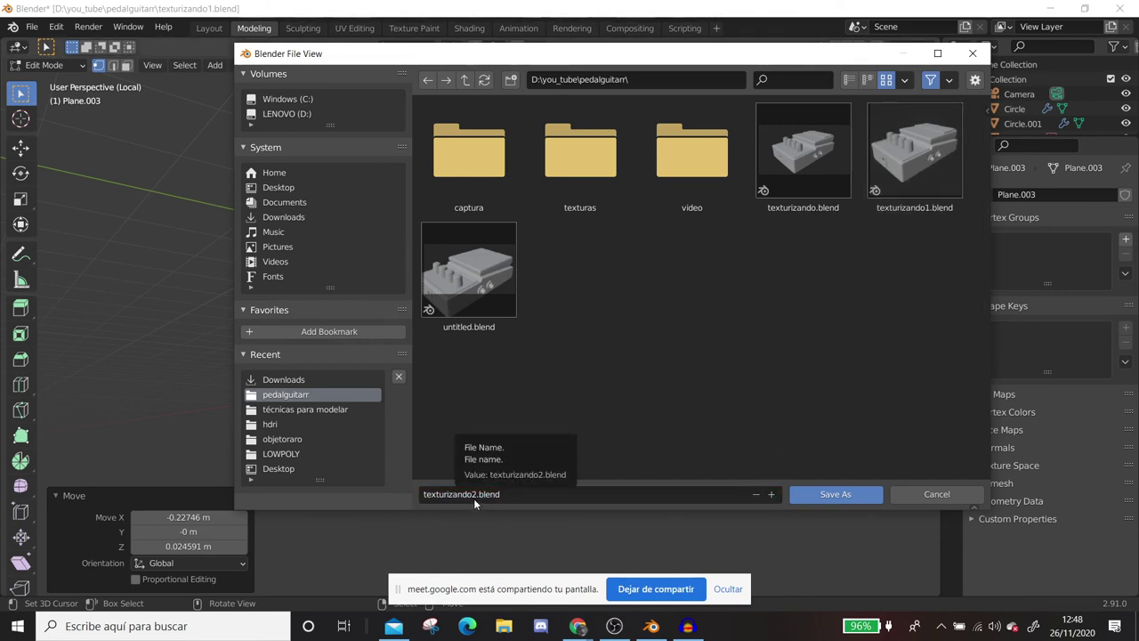
pyautogui.click(810, 495)
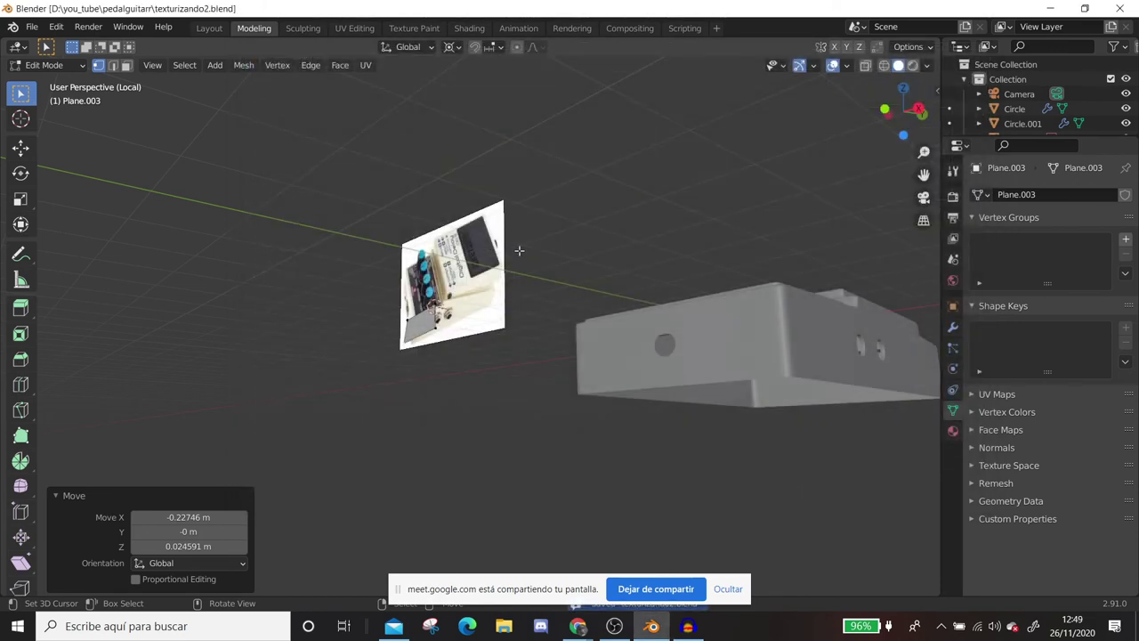
# Cancel the second Save As dialog without saving, then stop screen sharing and switch to the Meet call.
pyautogui.click(31, 27)
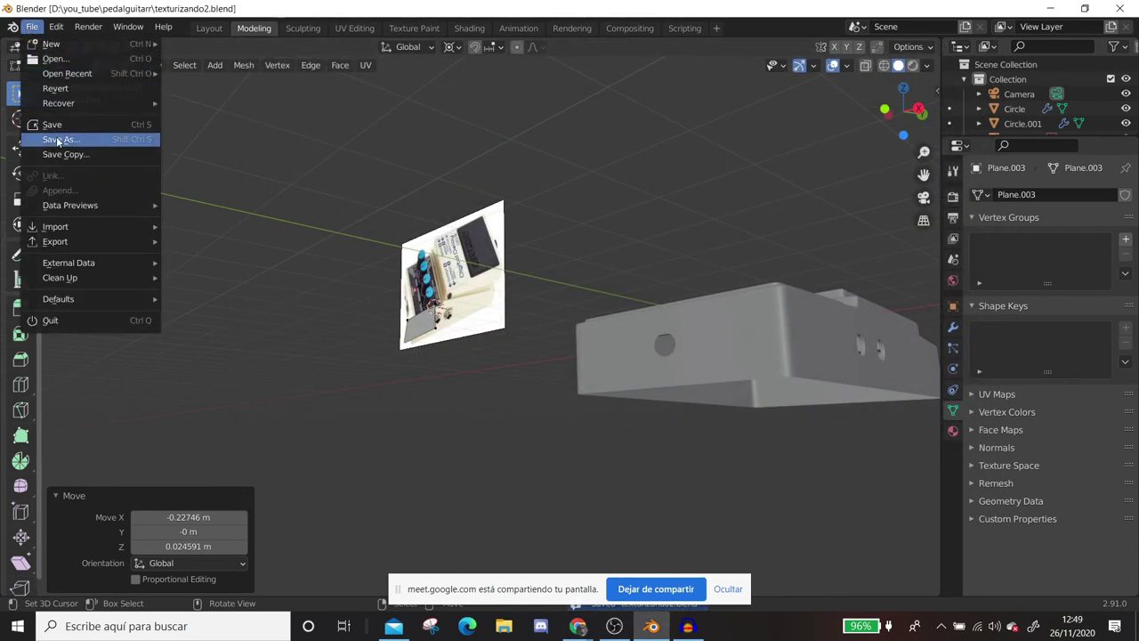
pyautogui.click(57, 139)
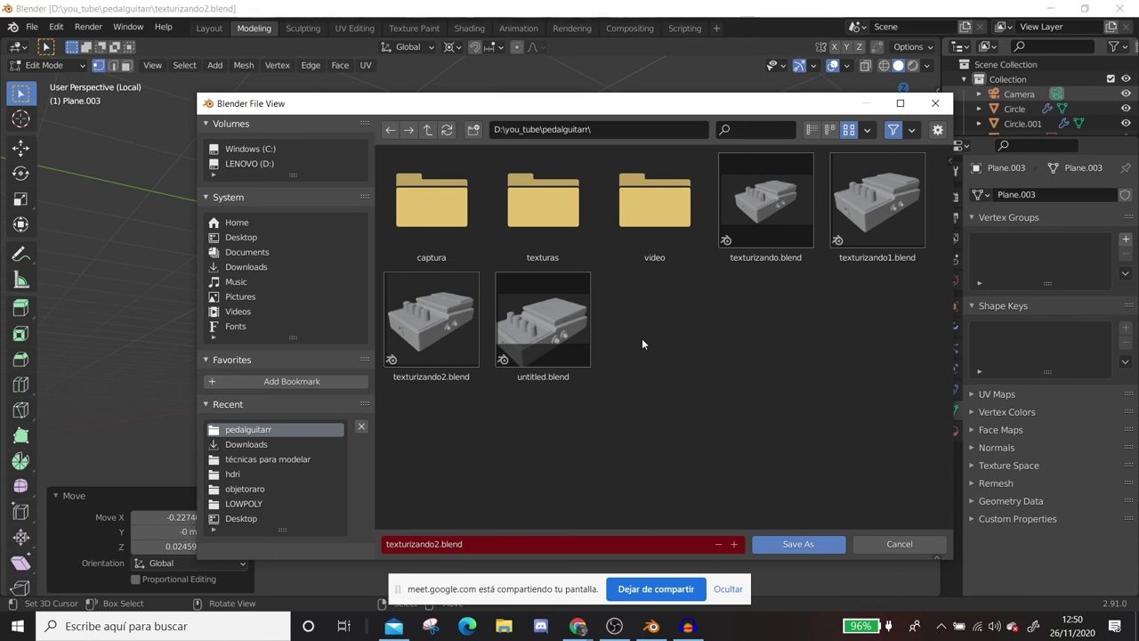
pyautogui.click(935, 104)
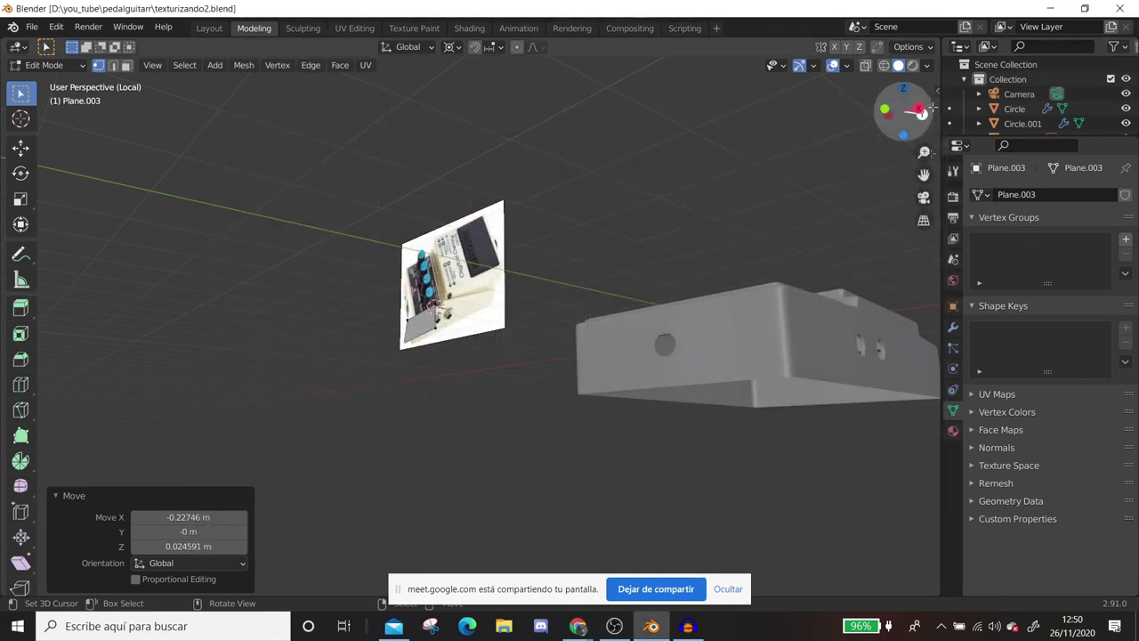
pyautogui.click(647, 589)
pyautogui.click(577, 625)
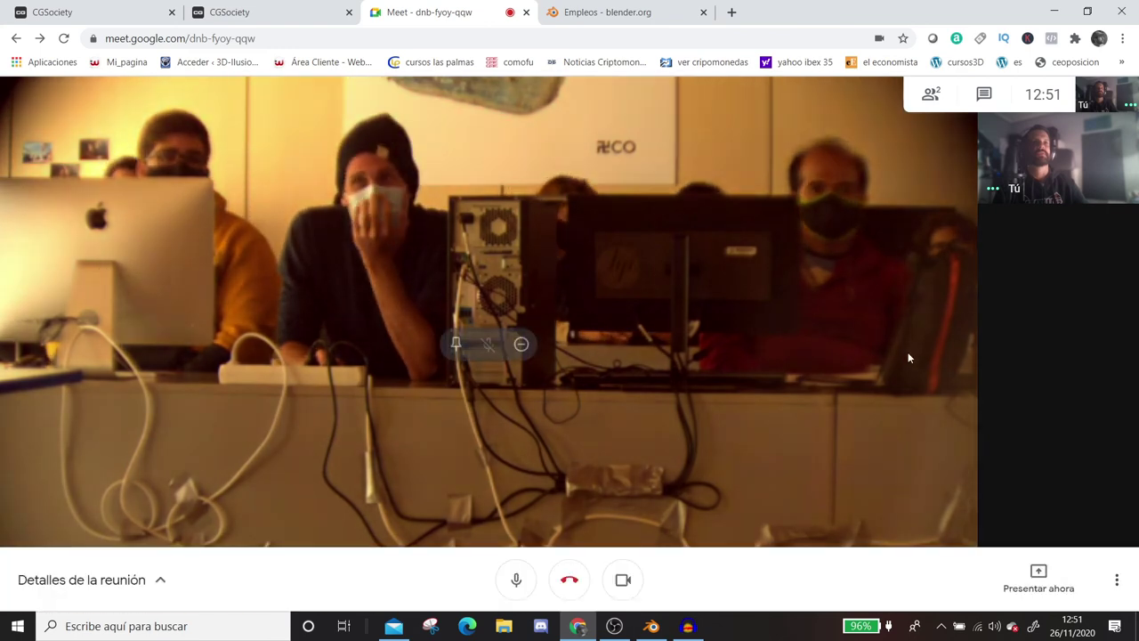
pyautogui.moveTo(489, 312)
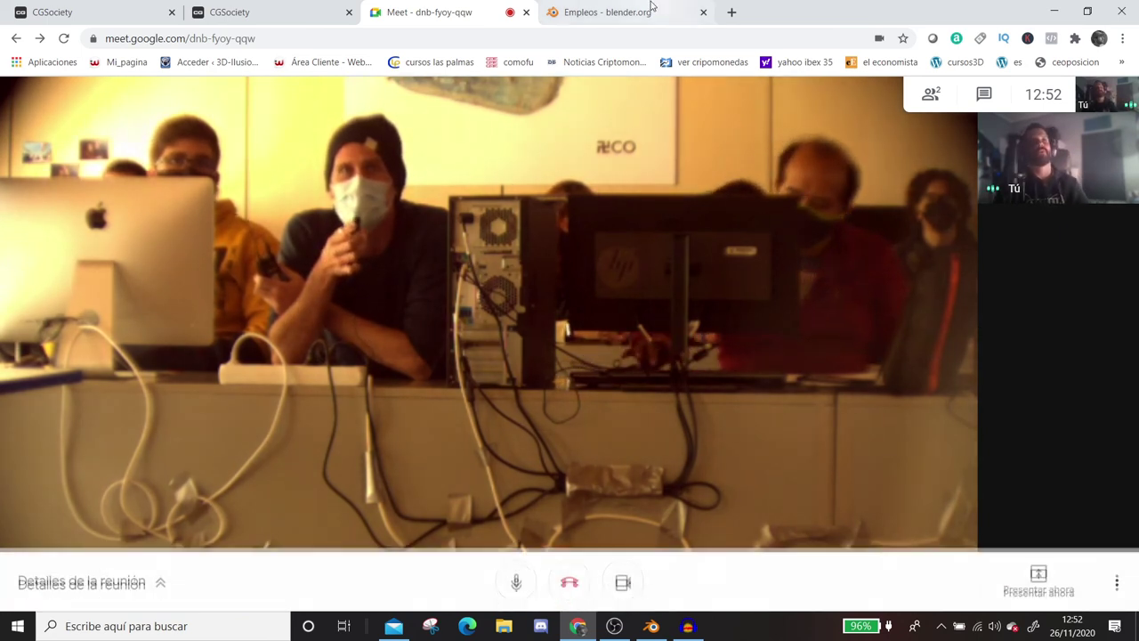
# Open Google Meet's presenting choices: entire screen, a window, or a tab.
pyautogui.click(1039, 583)
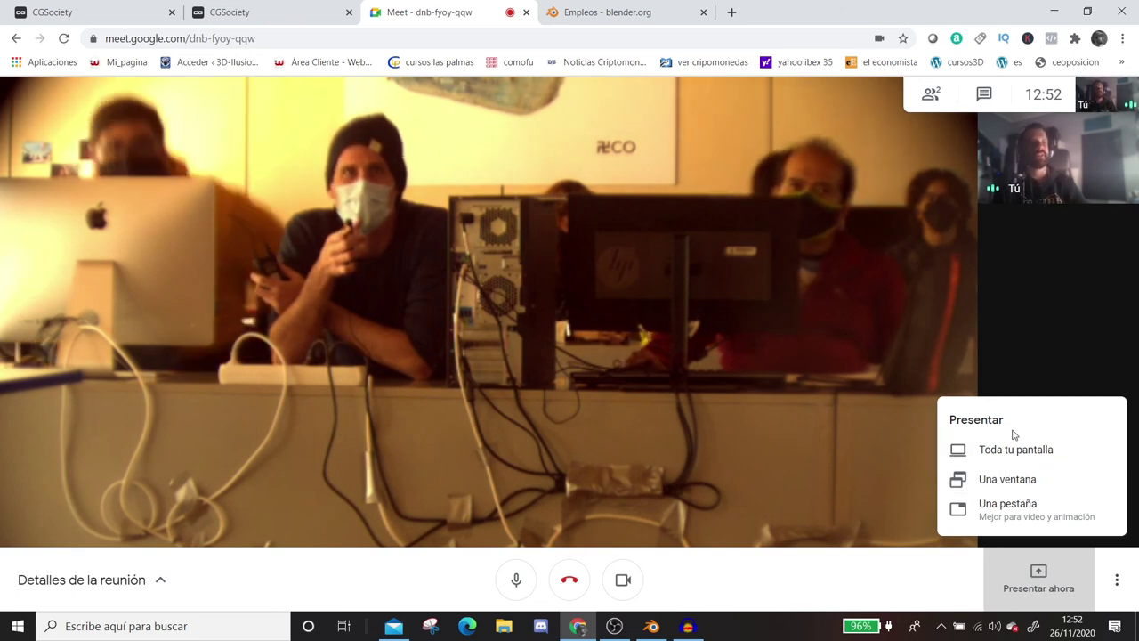
# Present the entire screen to the meeting, stopping and restarting the share once.
pyautogui.click(1014, 452)
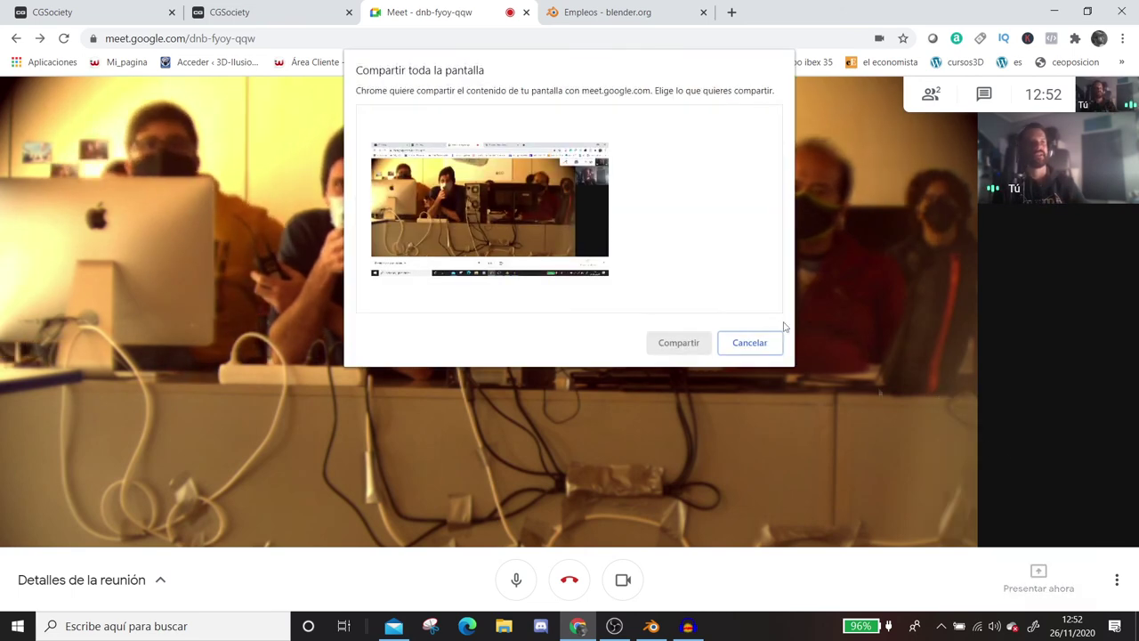
pyautogui.click(679, 344)
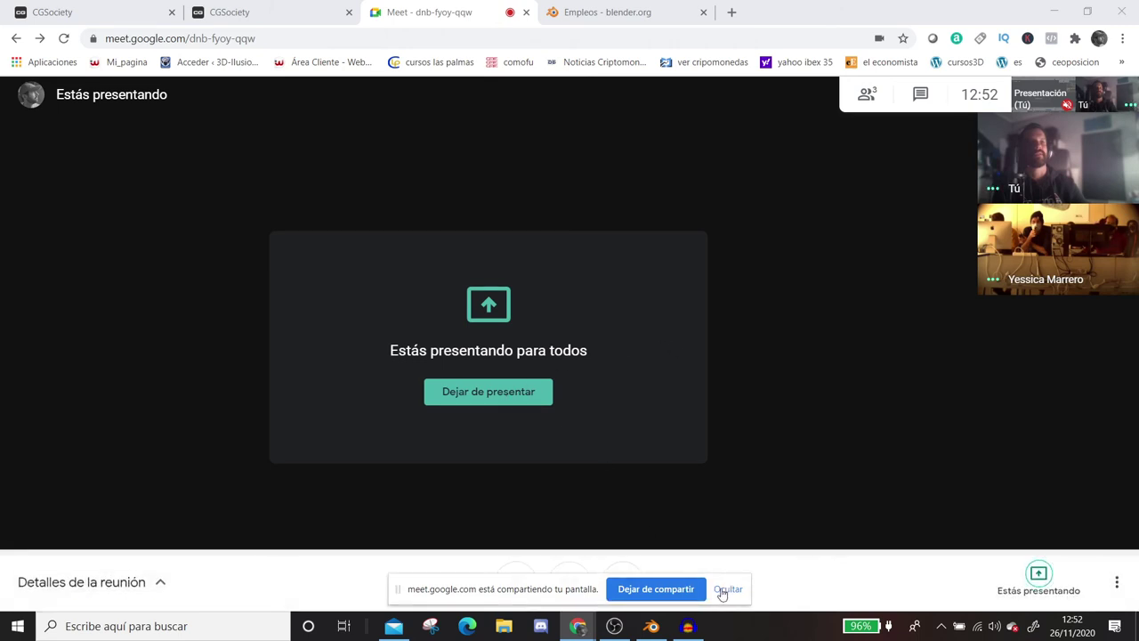
pyautogui.click(728, 589)
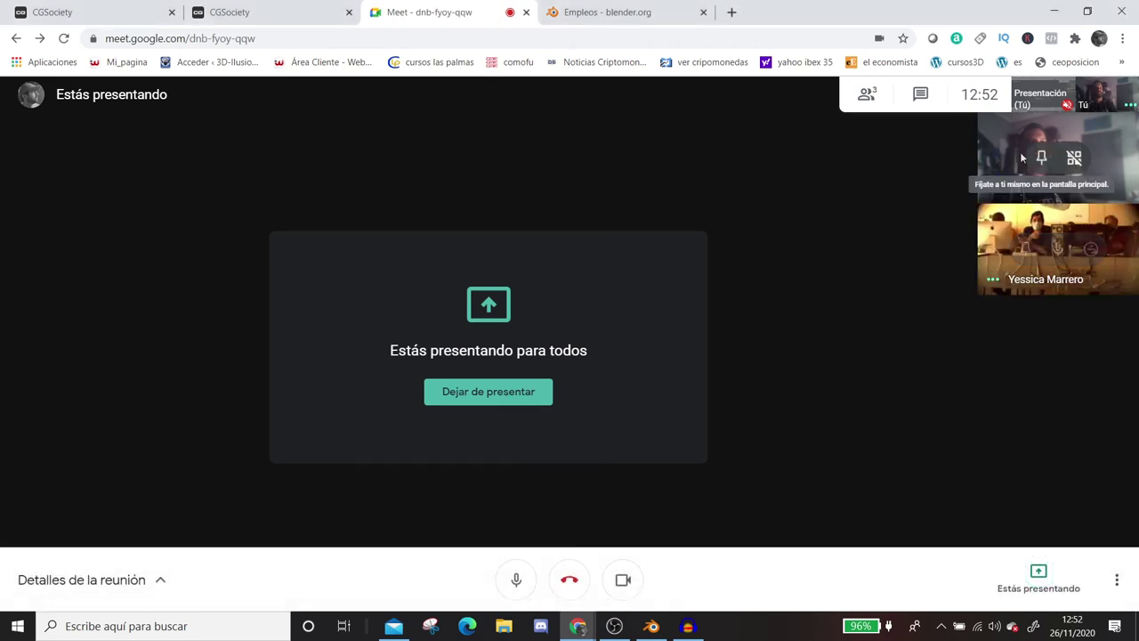
pyautogui.click(511, 404)
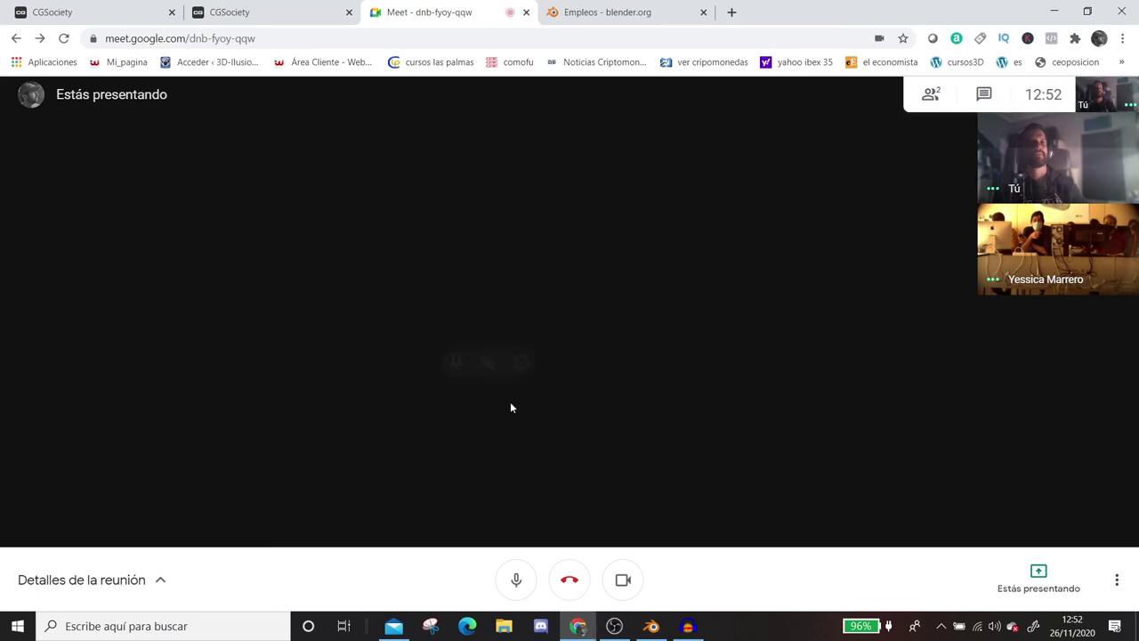
pyautogui.click(1046, 577)
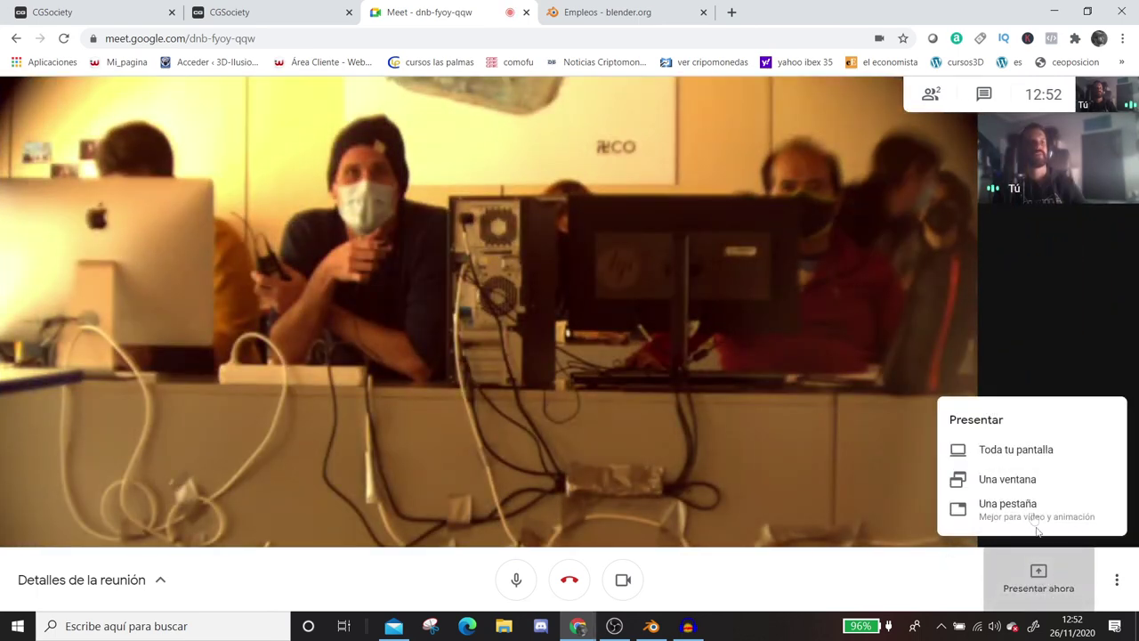
pyautogui.click(1014, 450)
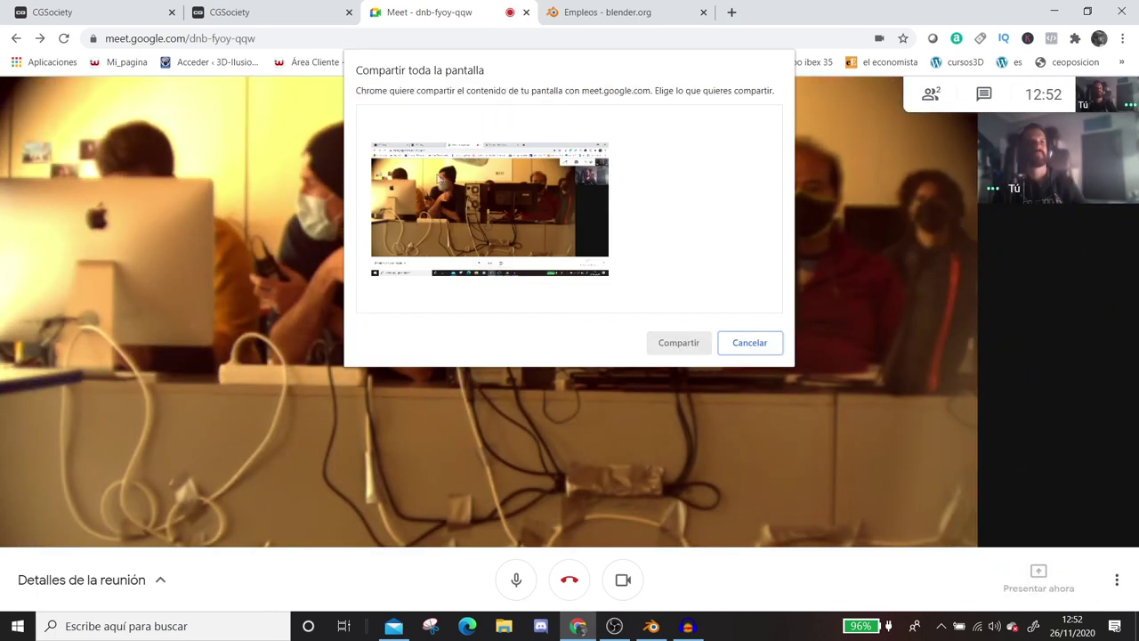
pyautogui.click(678, 341)
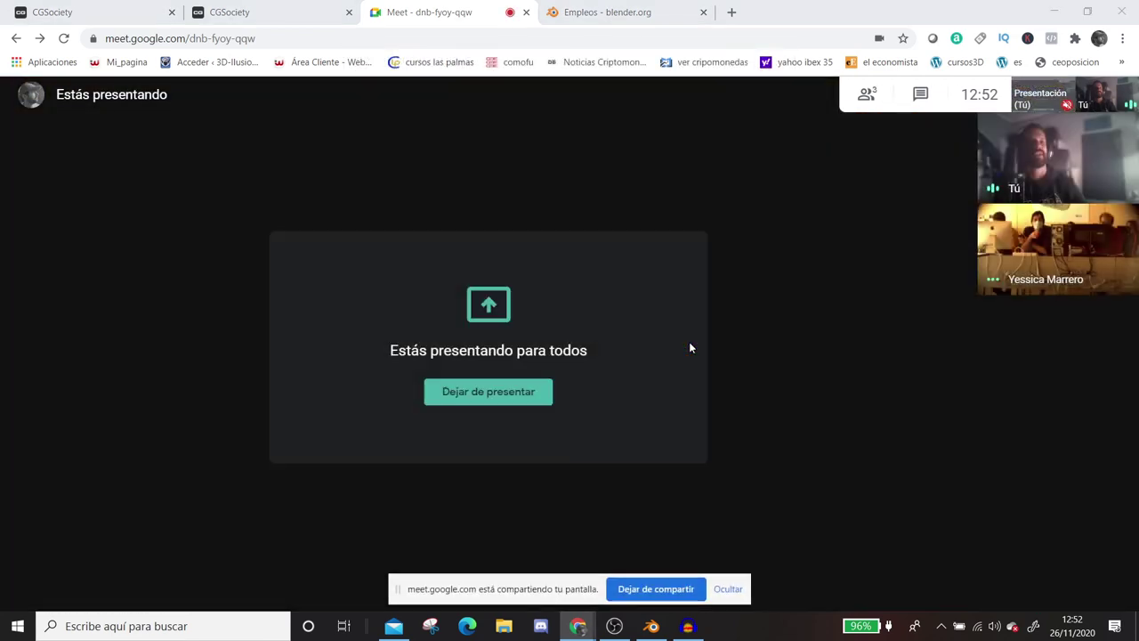
# Restart the entire-screen presentation once more and bring Blender back to the front.
pyautogui.click(672, 591)
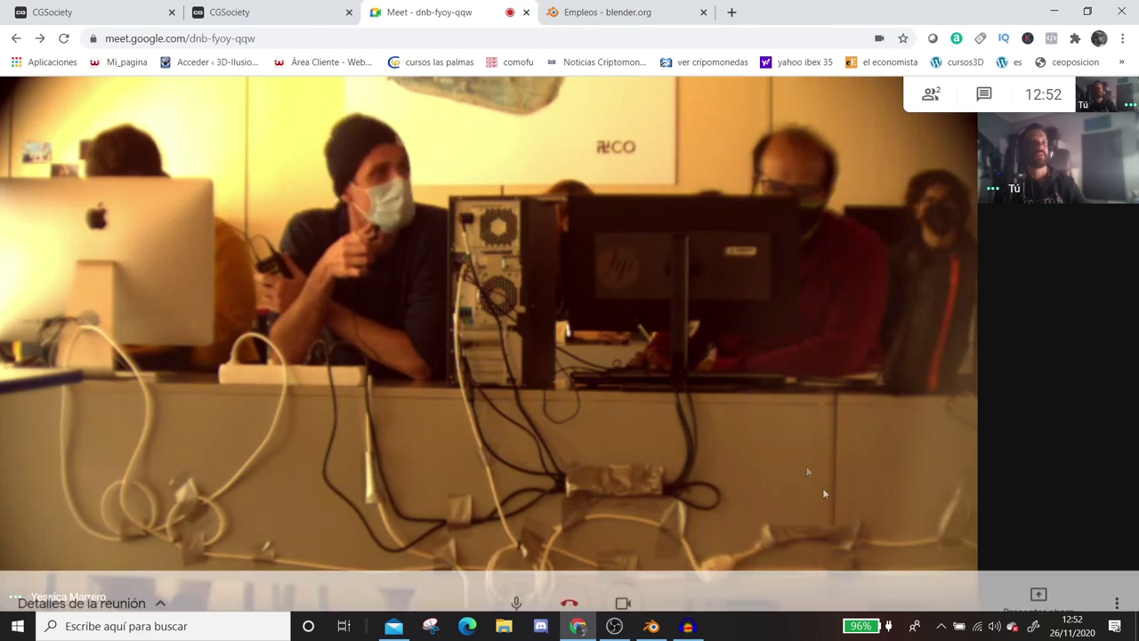
pyautogui.click(1039, 579)
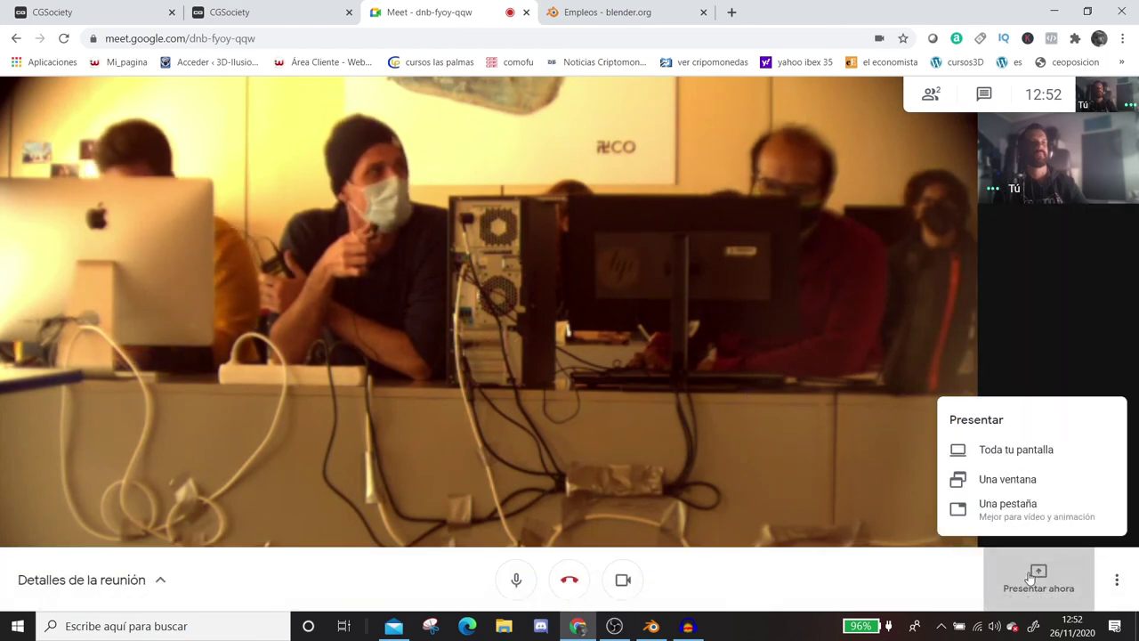
pyautogui.click(1046, 461)
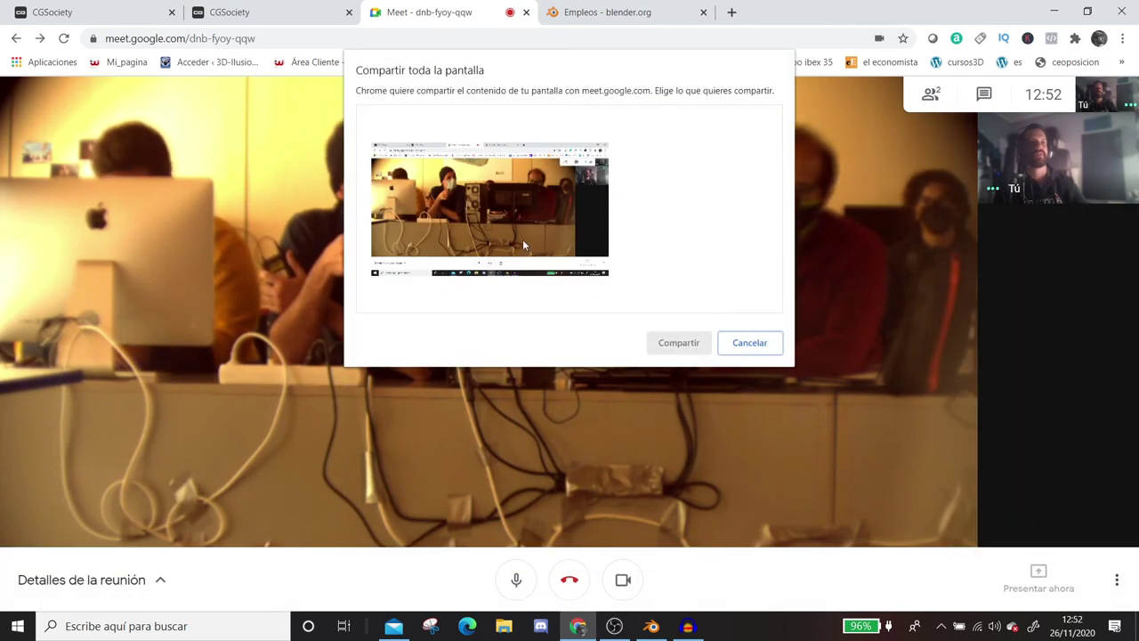
pyautogui.click(668, 338)
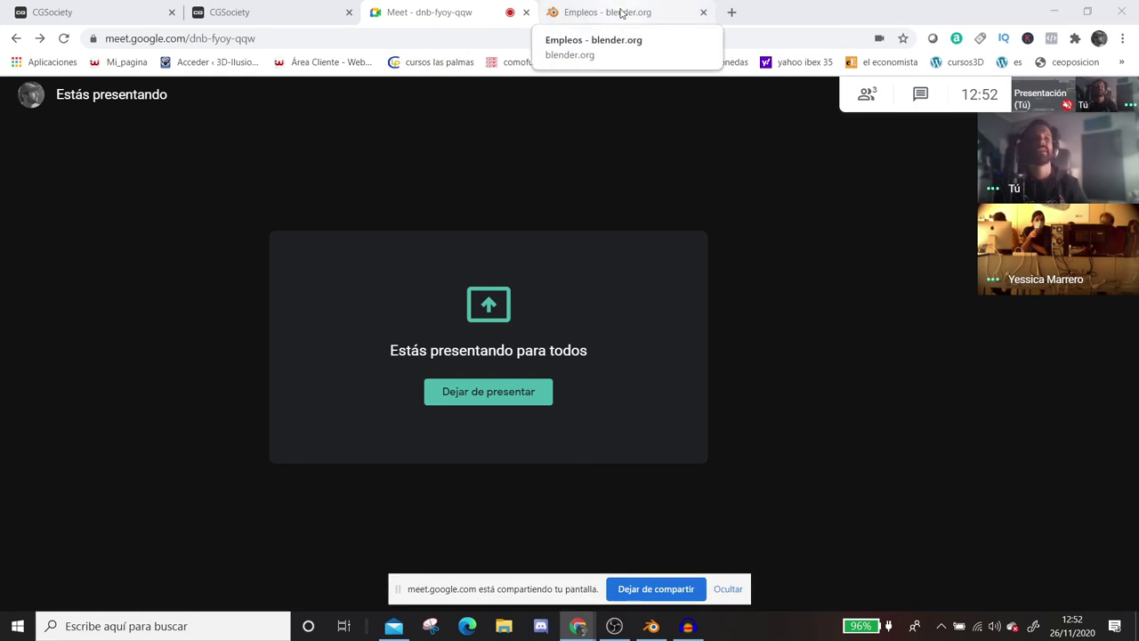
pyautogui.click(651, 625)
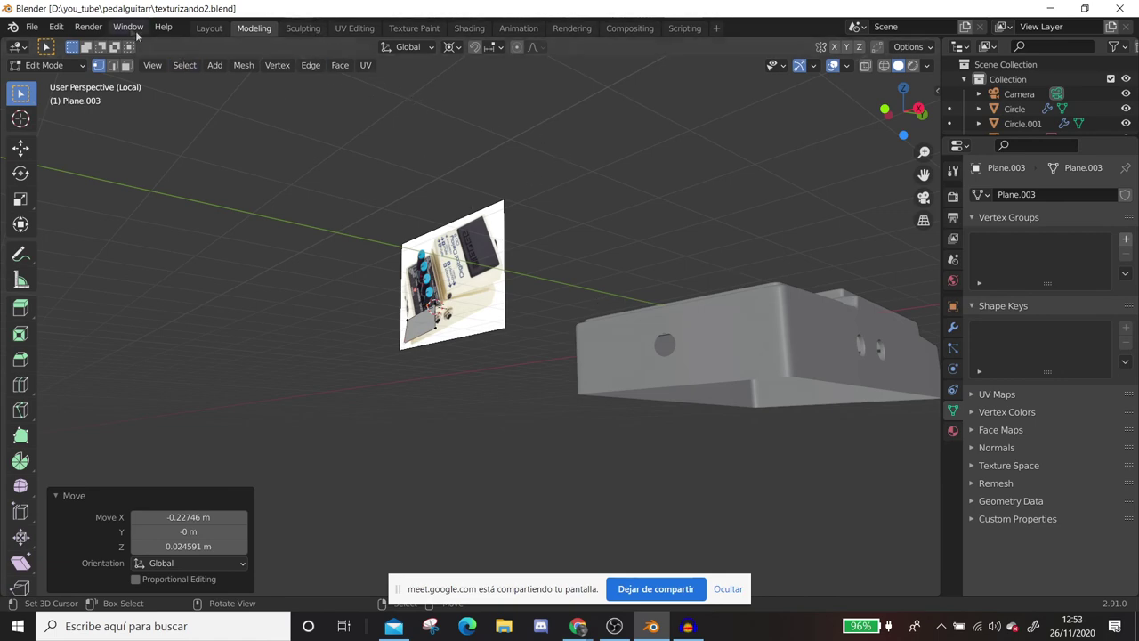
# Start a new General file with the default cube.
pyautogui.click(31, 26)
pyautogui.moveTo(50, 44)
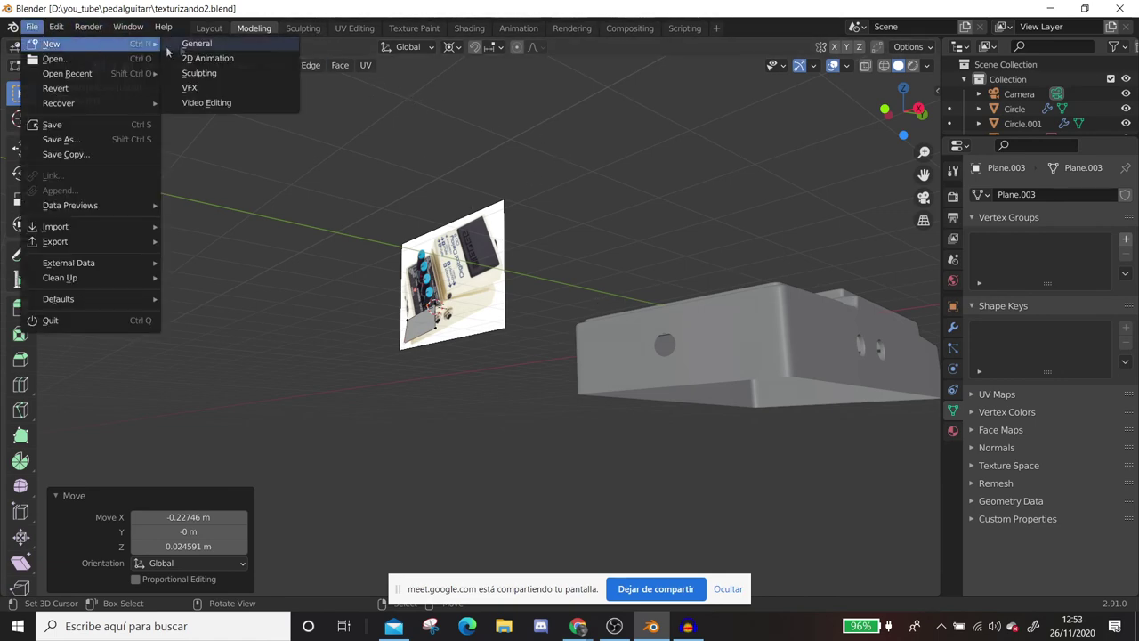
pyautogui.click(197, 41)
pyautogui.scroll(3, 510, 306)
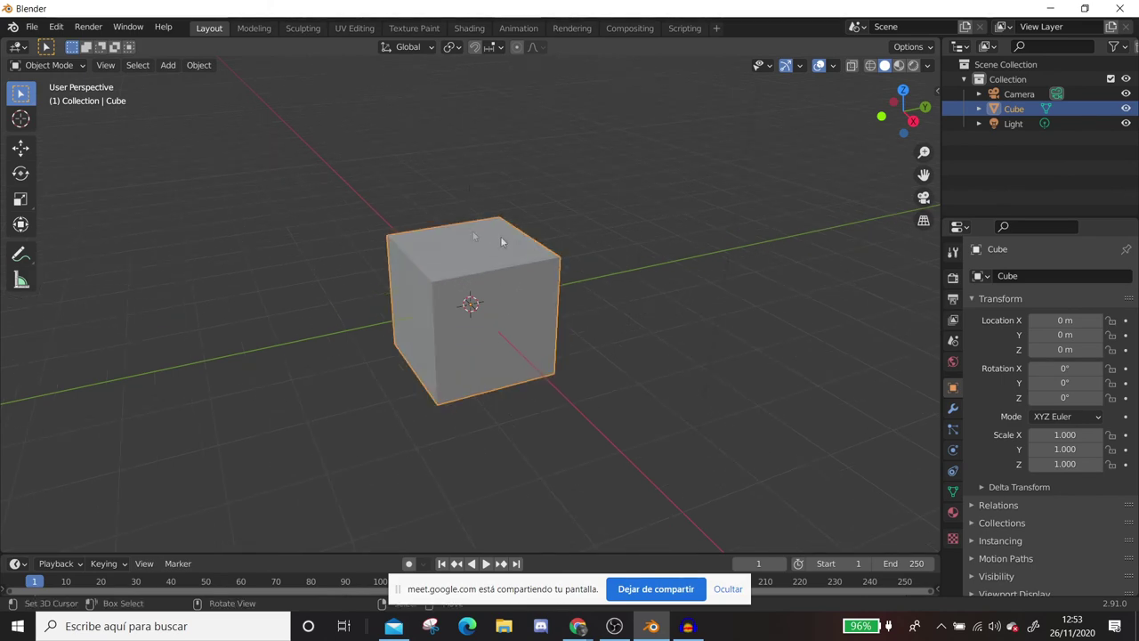
# Move to the Sculpting workspace, check the Remesh and Dyntopo settings, then put the cube into Edit Mode.
pyautogui.click(303, 27)
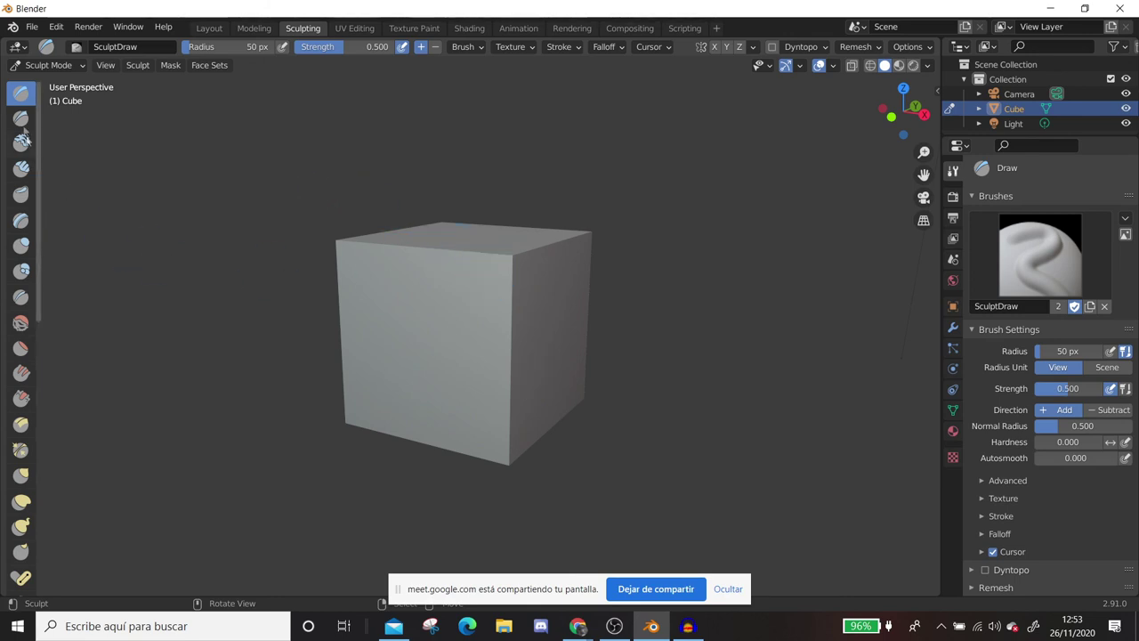
pyautogui.moveTo(483, 267); pyautogui.dragTo(455, 300, button='middle')
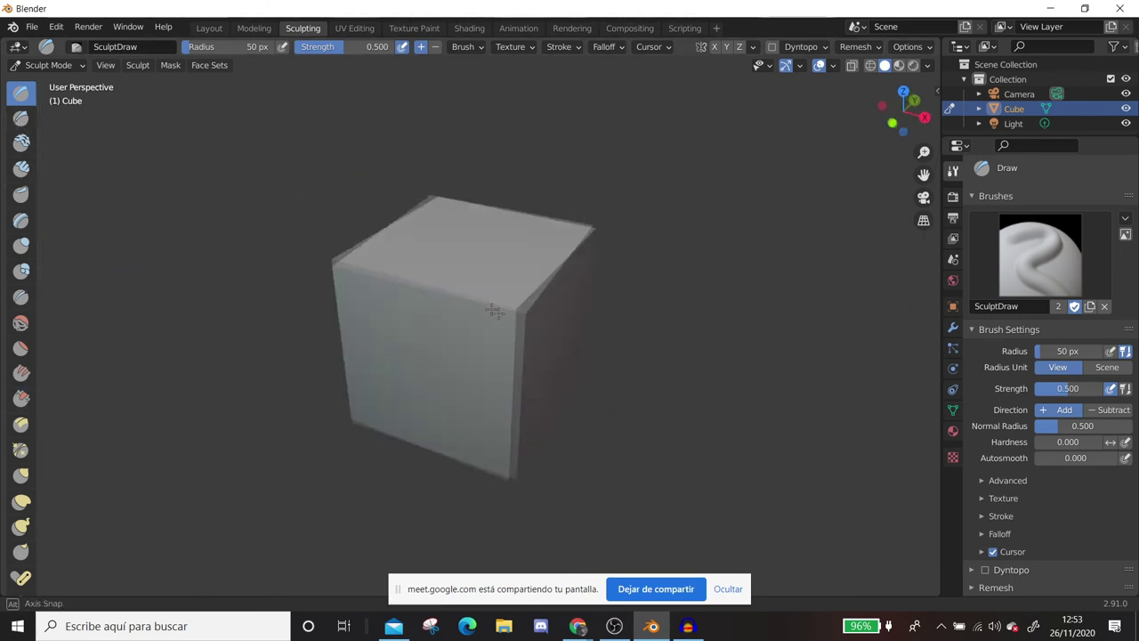
pyautogui.click(877, 50)
pyautogui.moveTo(859, 47)
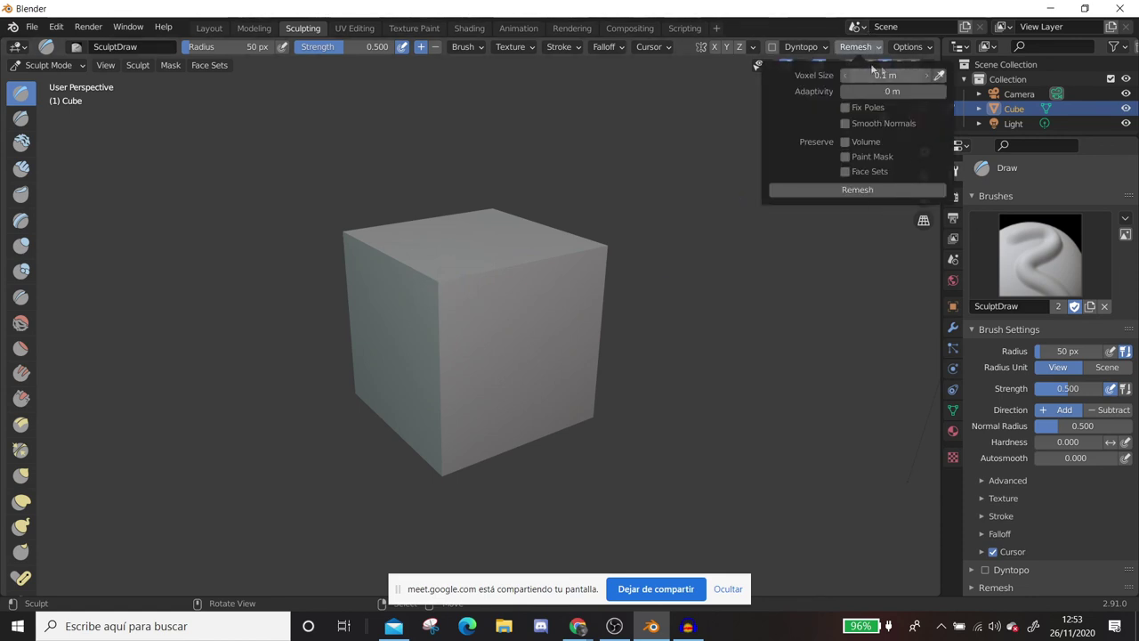
pyautogui.click(805, 50)
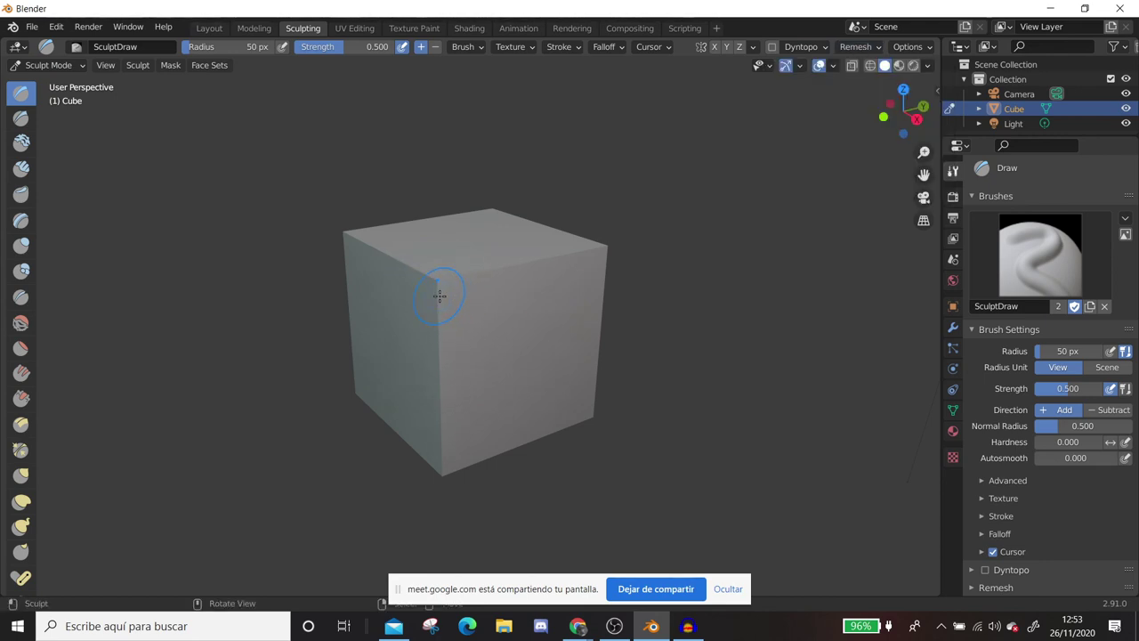
pyautogui.press('Tab')
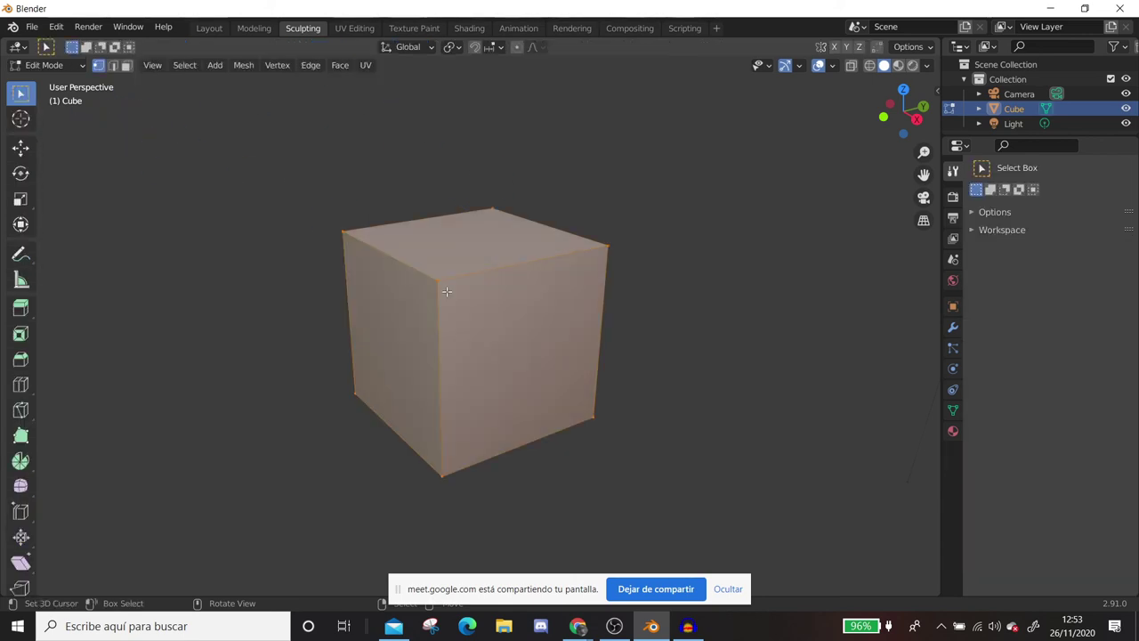
# Subdivide the cube twice from the right-click menu in Edit Mode.
pyautogui.scroll(-2, 447, 291)
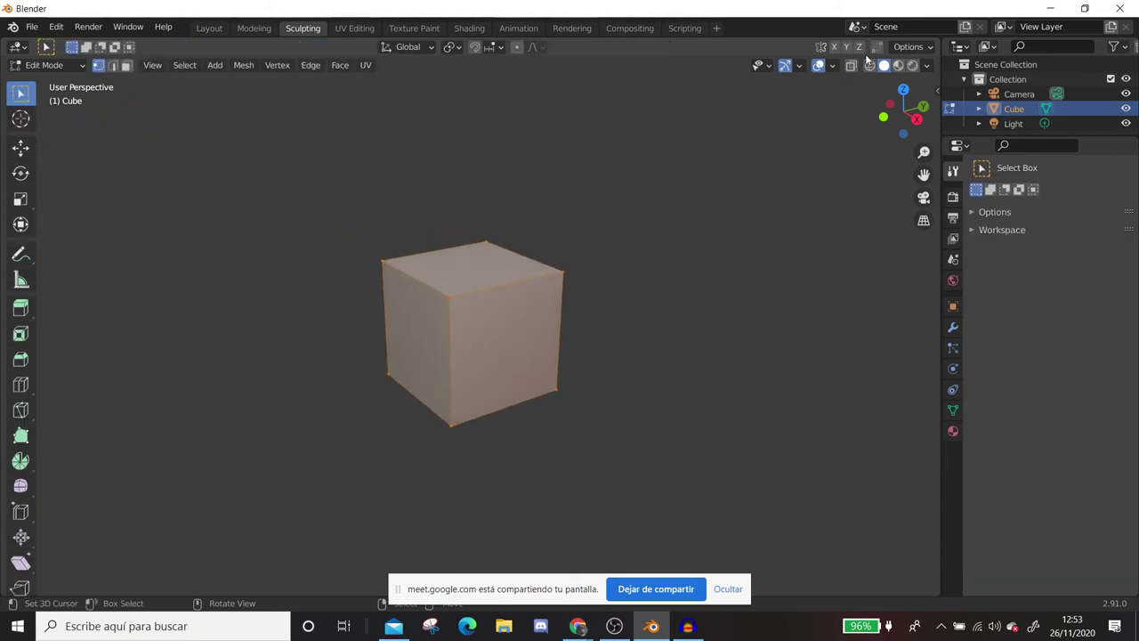
pyautogui.rightClick(511, 286)
pyautogui.click(511, 287)
pyautogui.rightClick(511, 287)
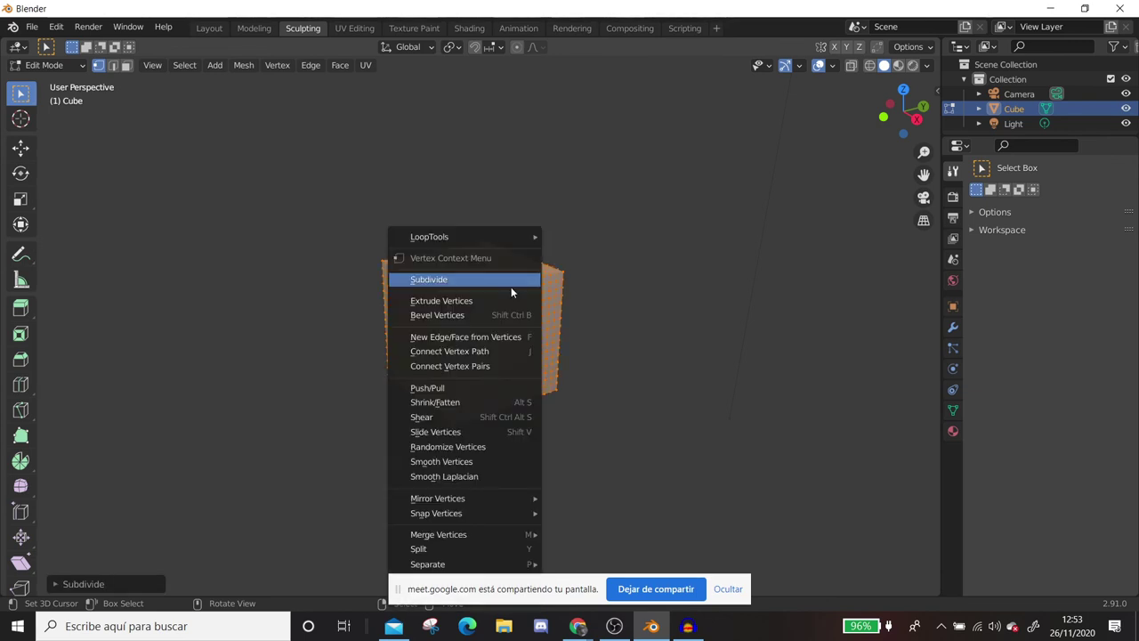
pyautogui.click(511, 286)
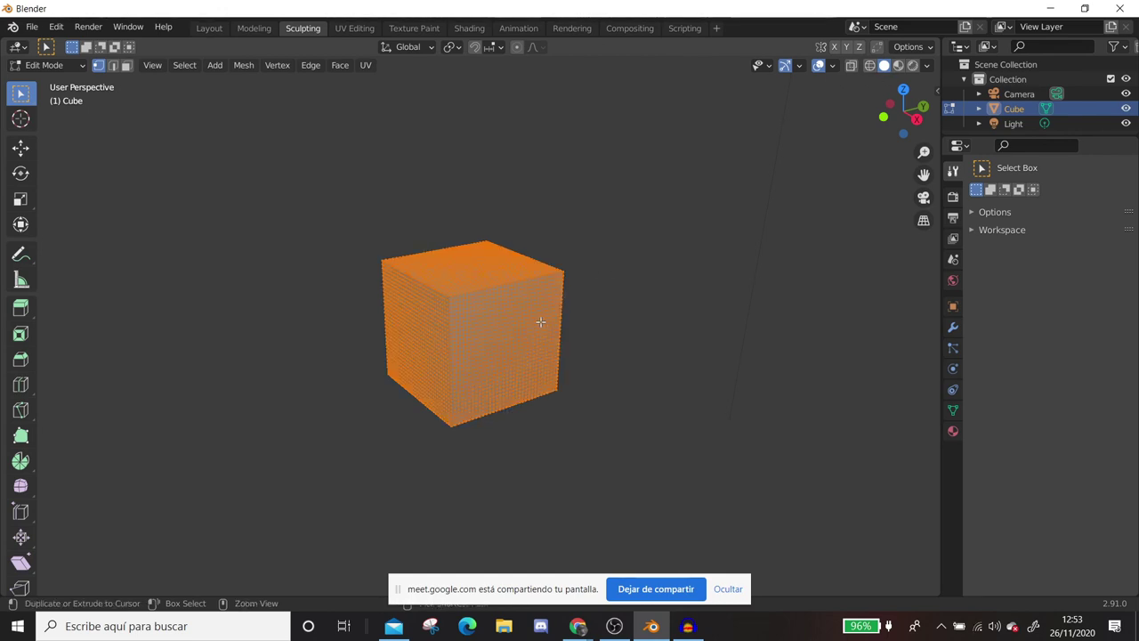
# Return to the Sculpting workspace and draw a first raised stroke across the cube's front.
pyautogui.scroll(2, 540, 322)
pyautogui.scroll(1, 499, 293)
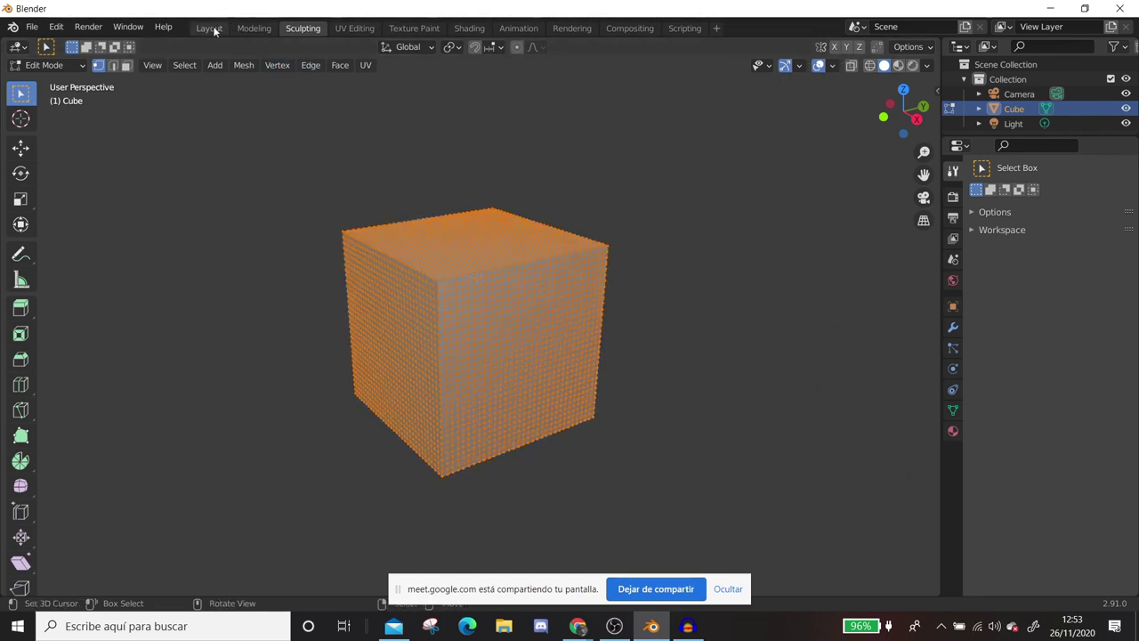
pyautogui.click(210, 28)
pyautogui.click(302, 28)
pyautogui.moveTo(534, 312); pyautogui.dragTo(553, 294)
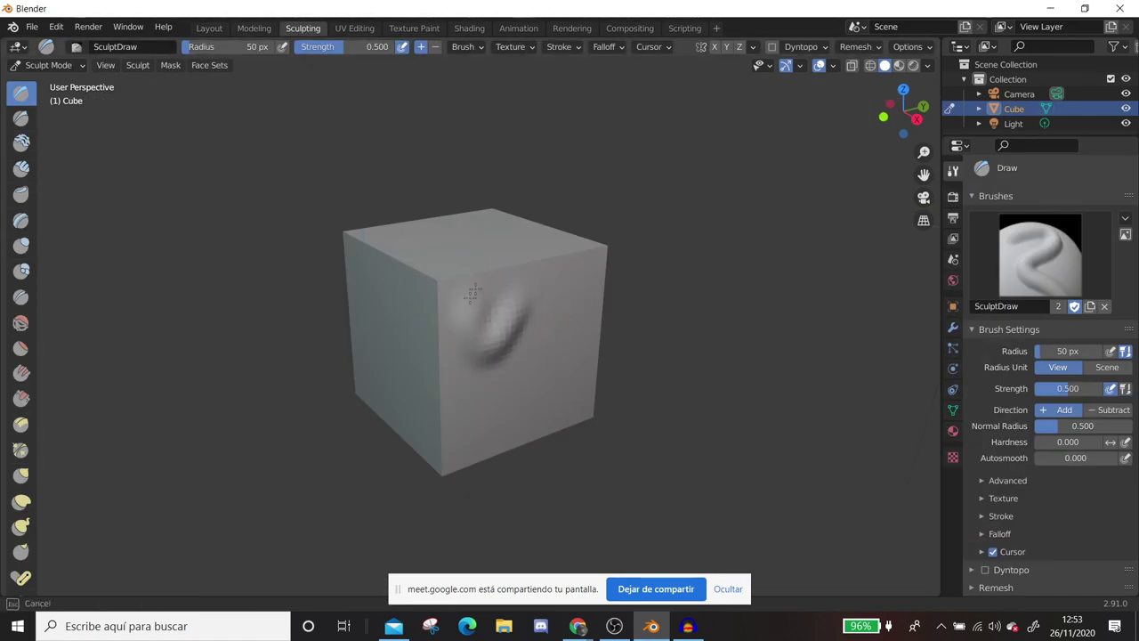
# Remesh the sculpted cube at 0.1 m voxels and enter Edit Mode.
pyautogui.click(856, 46)
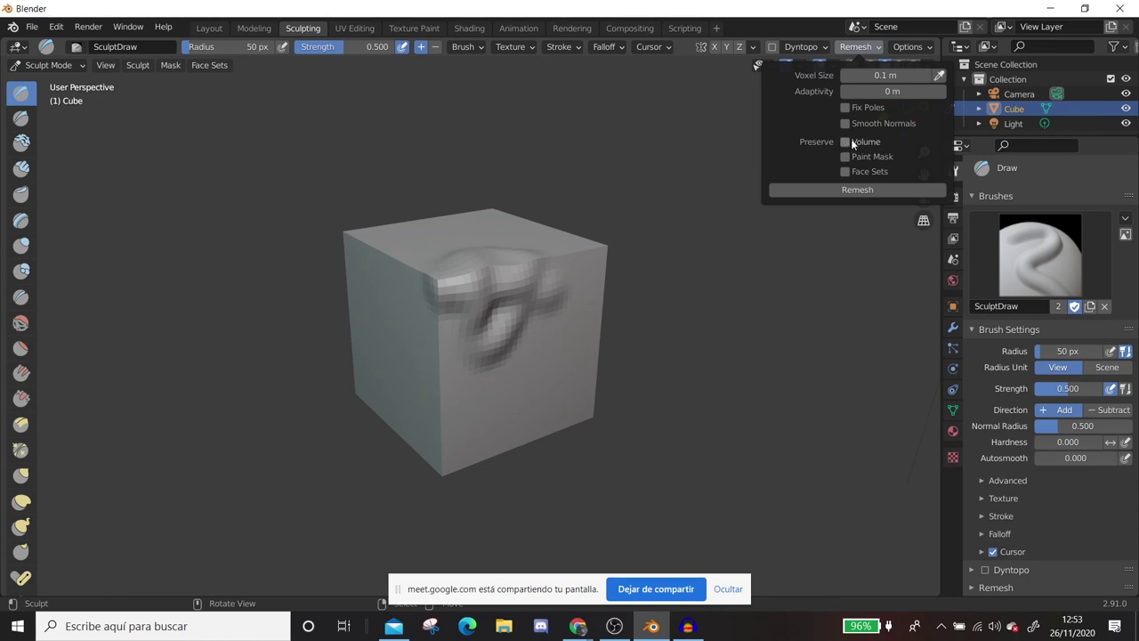
pyautogui.click(857, 190)
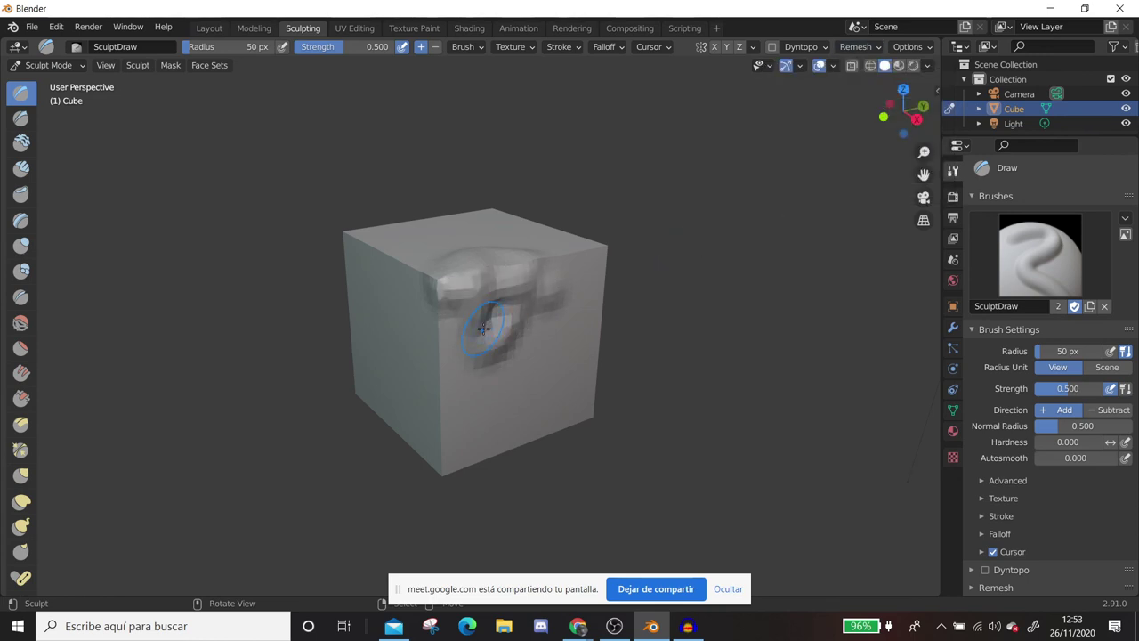
pyautogui.press('Tab')
pyautogui.moveTo(483, 329); pyautogui.dragTo(419, 356, button='middle')
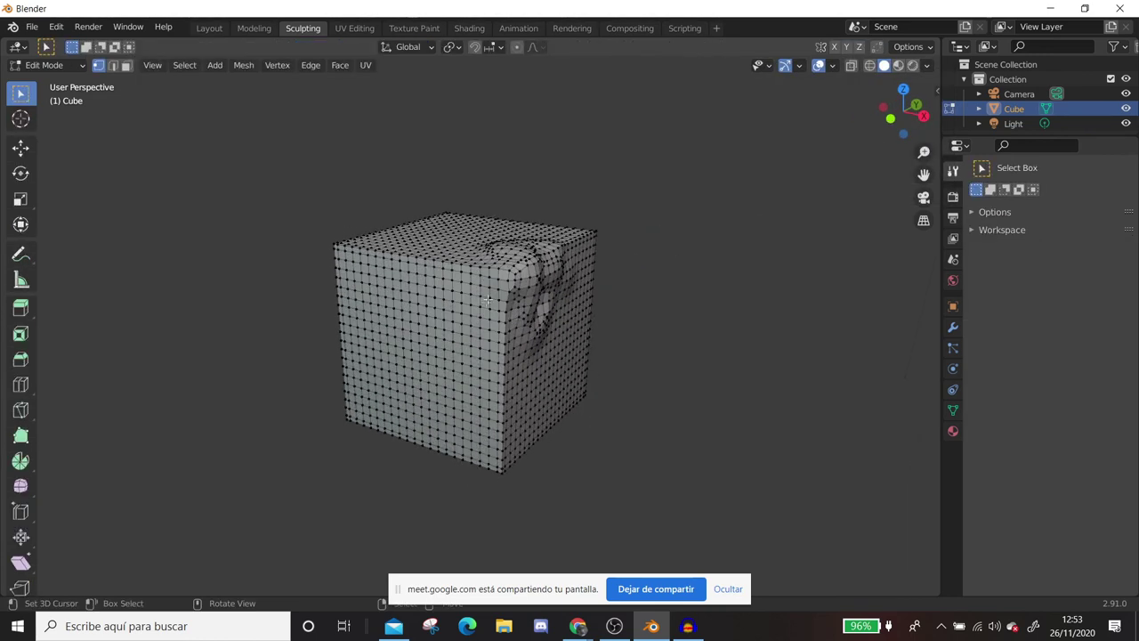
pyautogui.scroll(3, 419, 356)
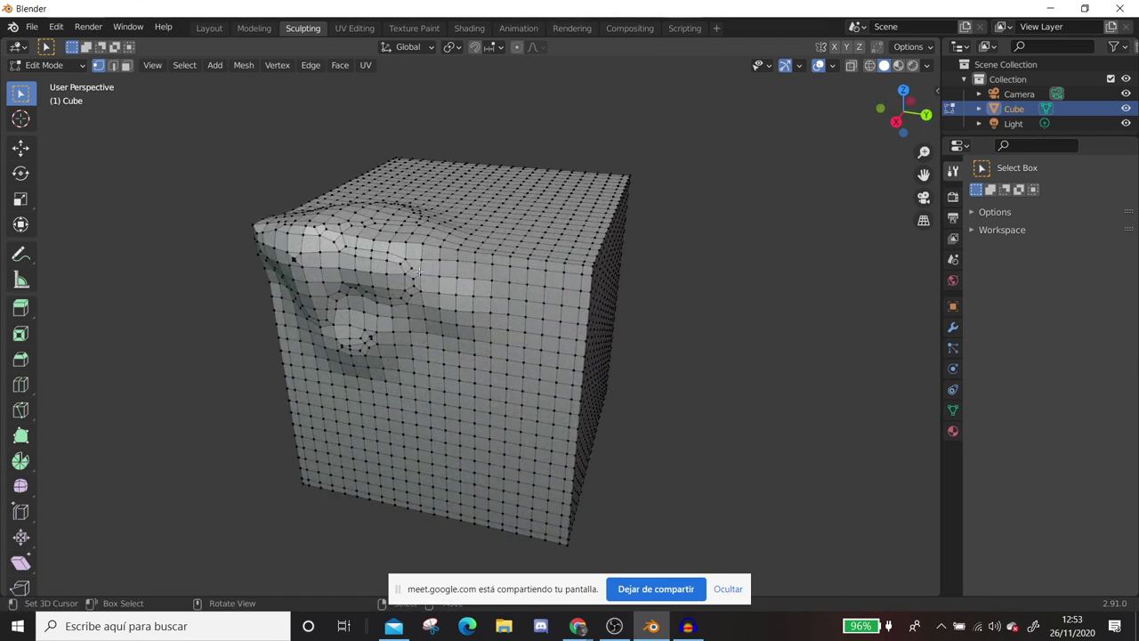
pyautogui.scroll(5, 403, 292)
pyautogui.scroll(-5, 275, 189)
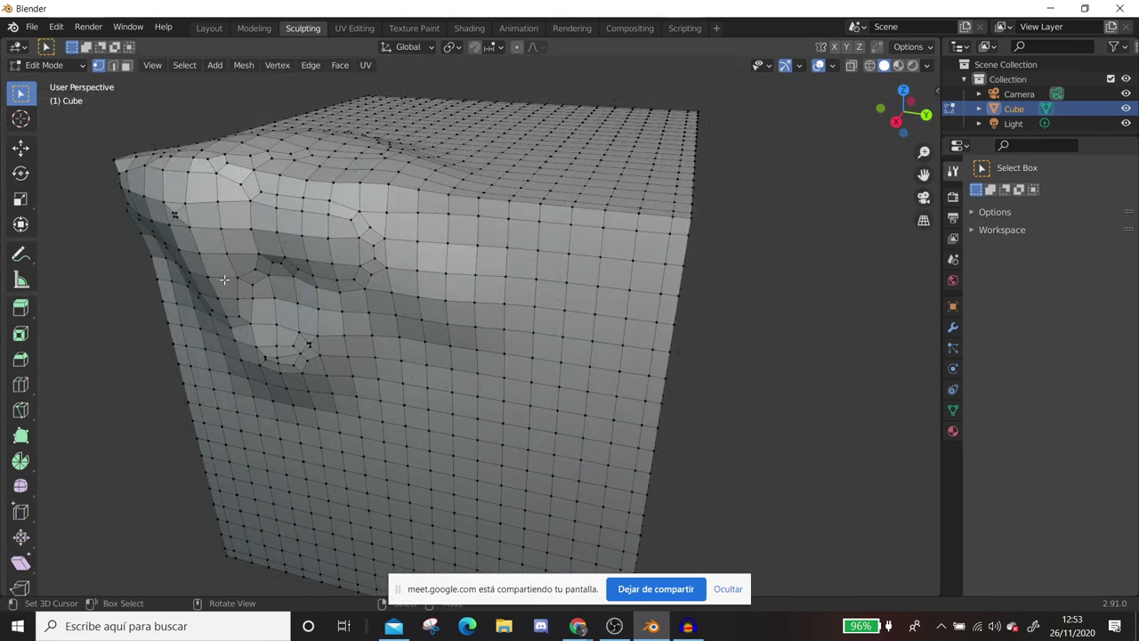
# Orbit and zoom around the dented top-front area to inspect the new quad topology.
pyautogui.moveTo(293, 205); pyautogui.dragTo(338, 120, button='middle')
pyautogui.scroll(5, 388, 248)
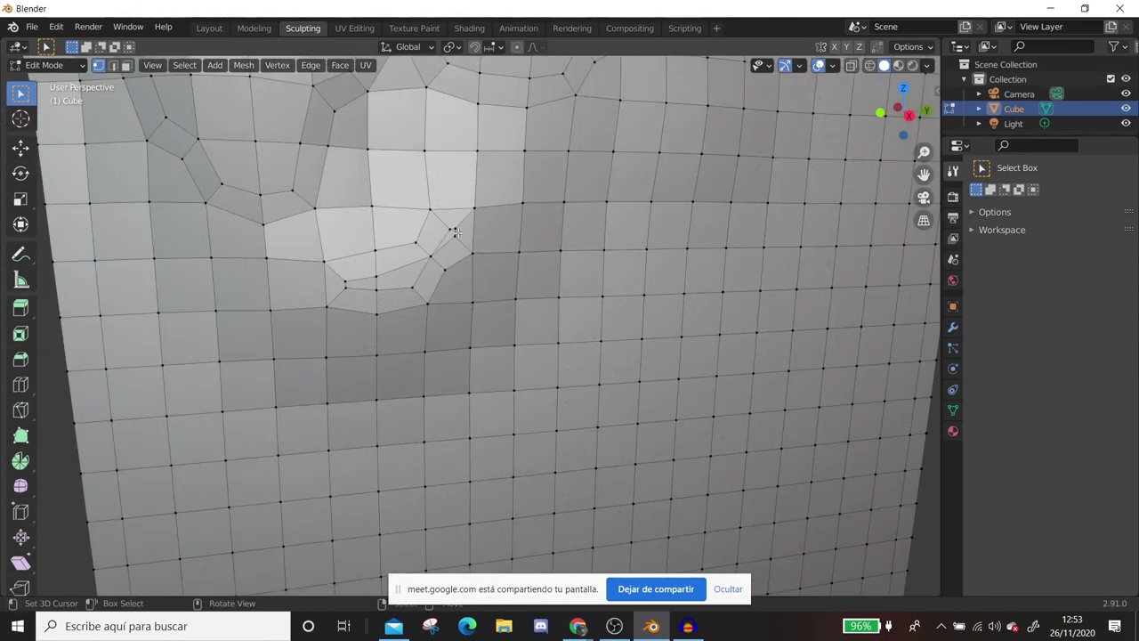
pyautogui.scroll(-3, 426, 255)
pyautogui.scroll(-2, 463, 298)
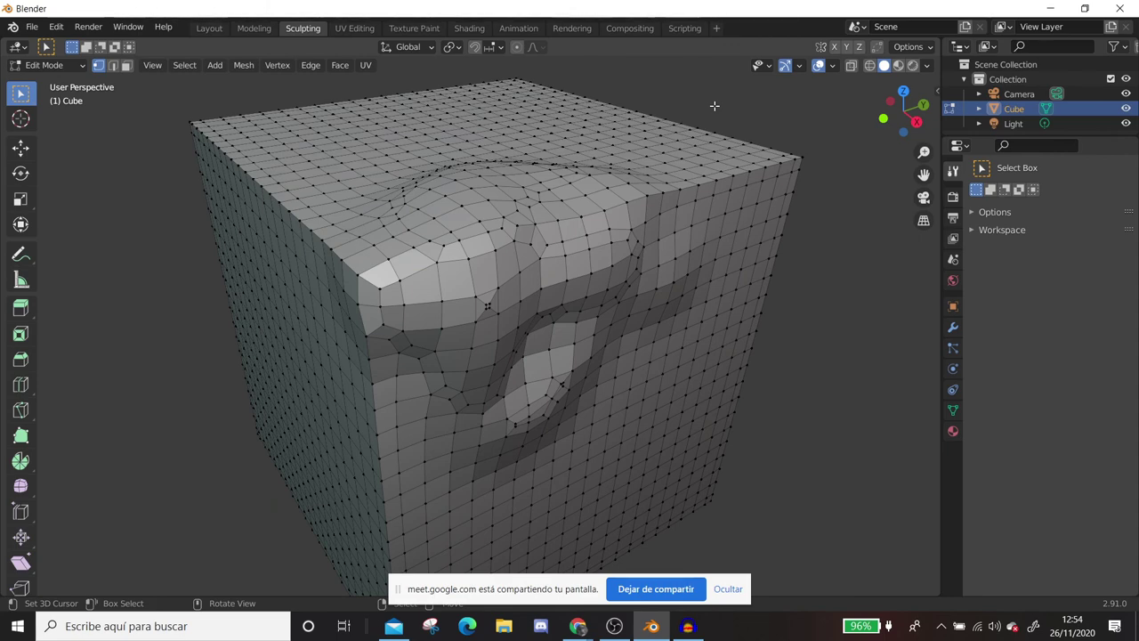
pyautogui.scroll(-2, 626, 197)
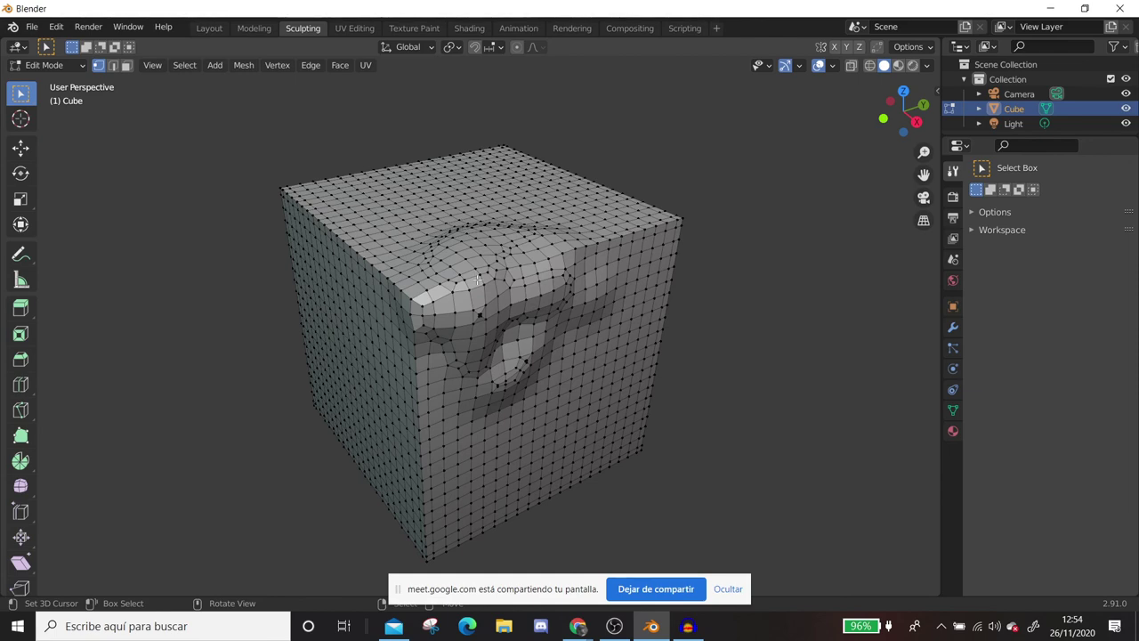
pyautogui.moveTo(478, 280); pyautogui.dragTo(445, 242, button='middle')
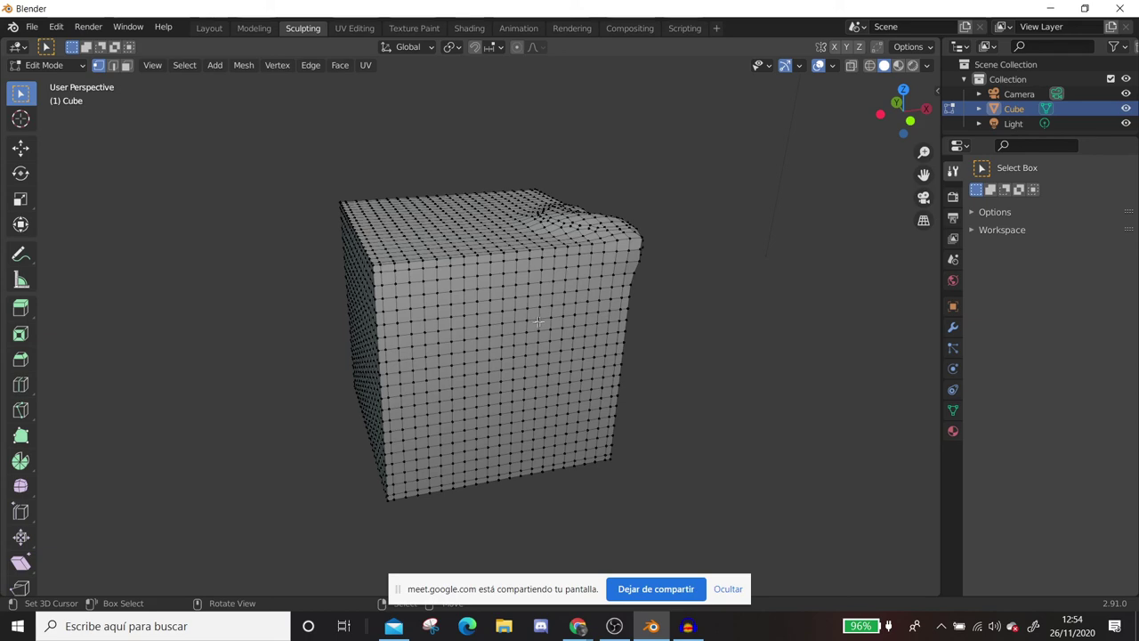
pyautogui.moveTo(466, 330); pyautogui.dragTo(335, 311, button='middle')
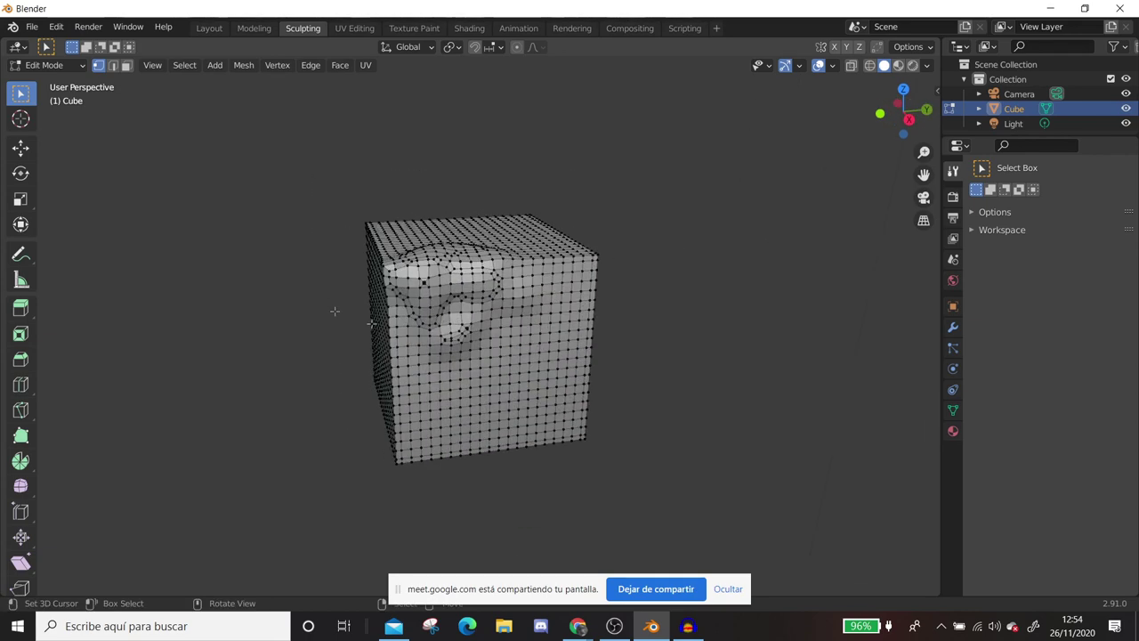
pyautogui.scroll(2, 502, 312)
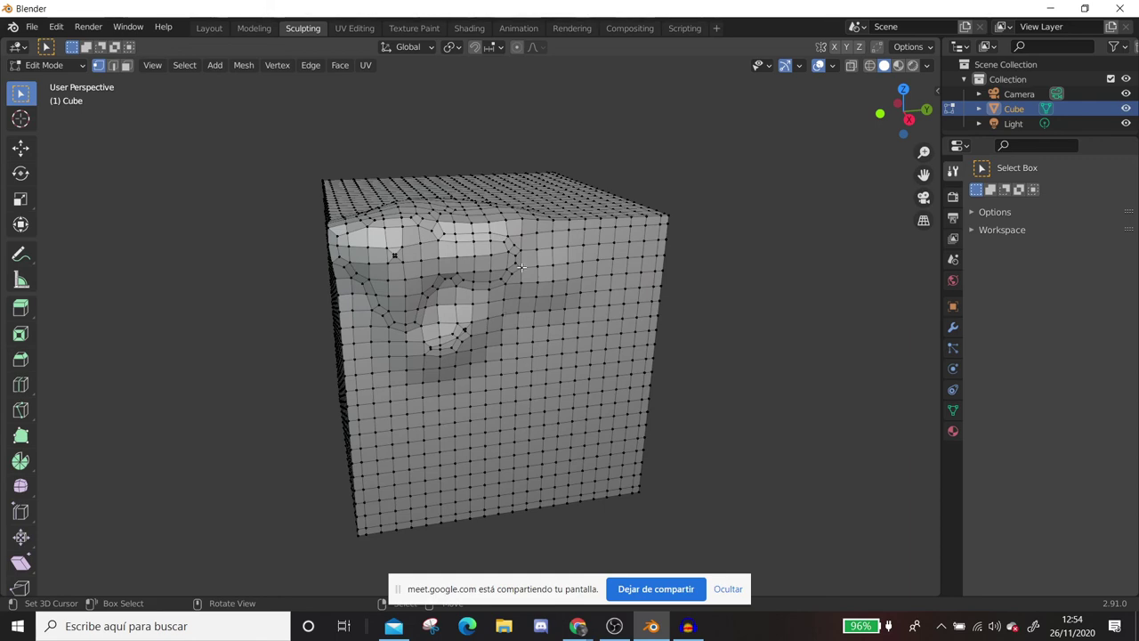
pyautogui.scroll(-3, 522, 266)
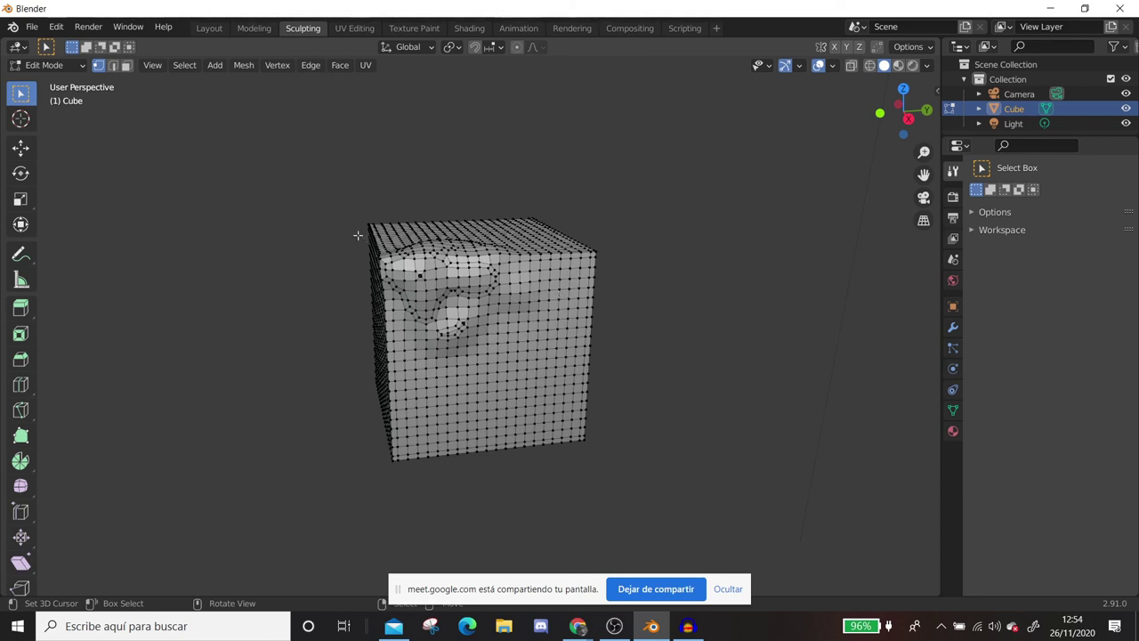
pyautogui.moveTo(434, 266); pyautogui.dragTo(497, 306, button='middle')
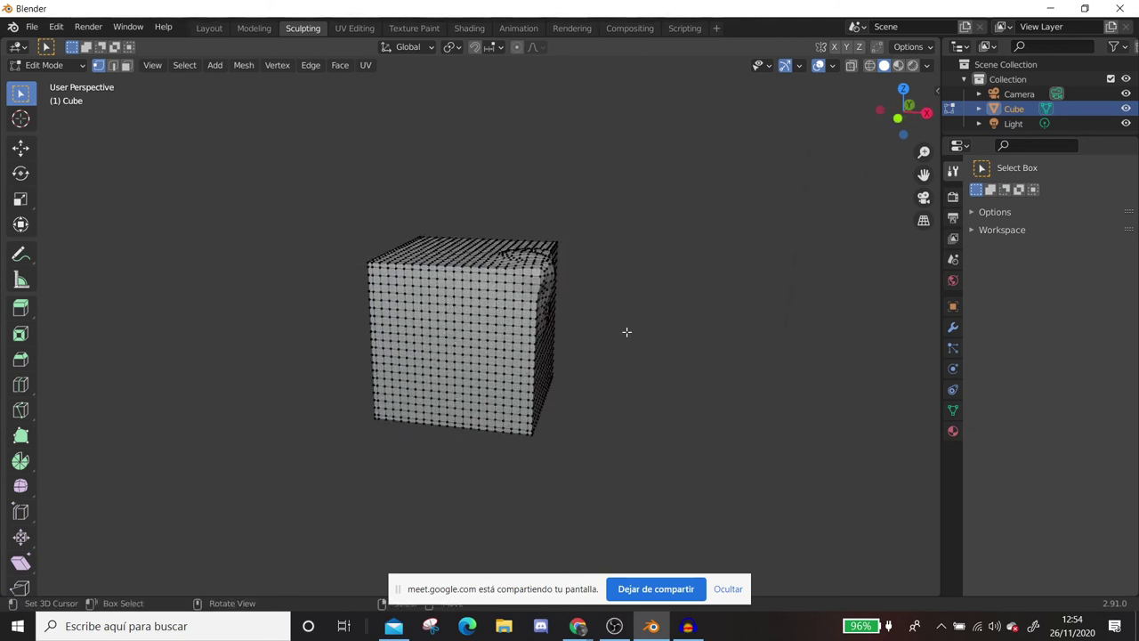
pyautogui.moveTo(626, 333); pyautogui.dragTo(515, 320, button='middle')
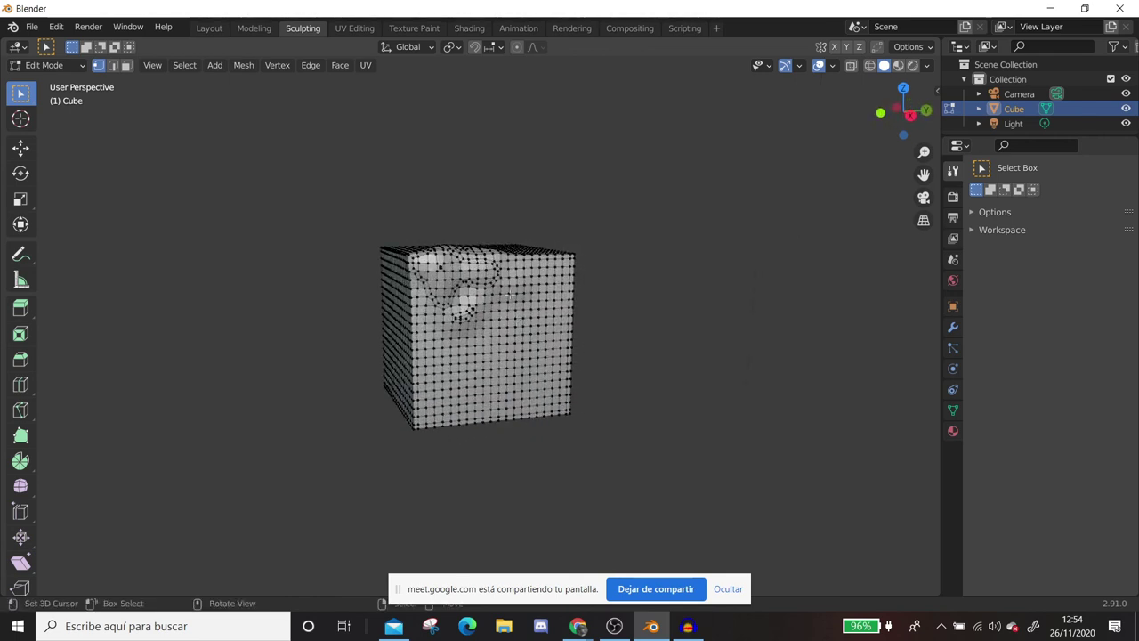
pyautogui.scroll(2, 471, 268)
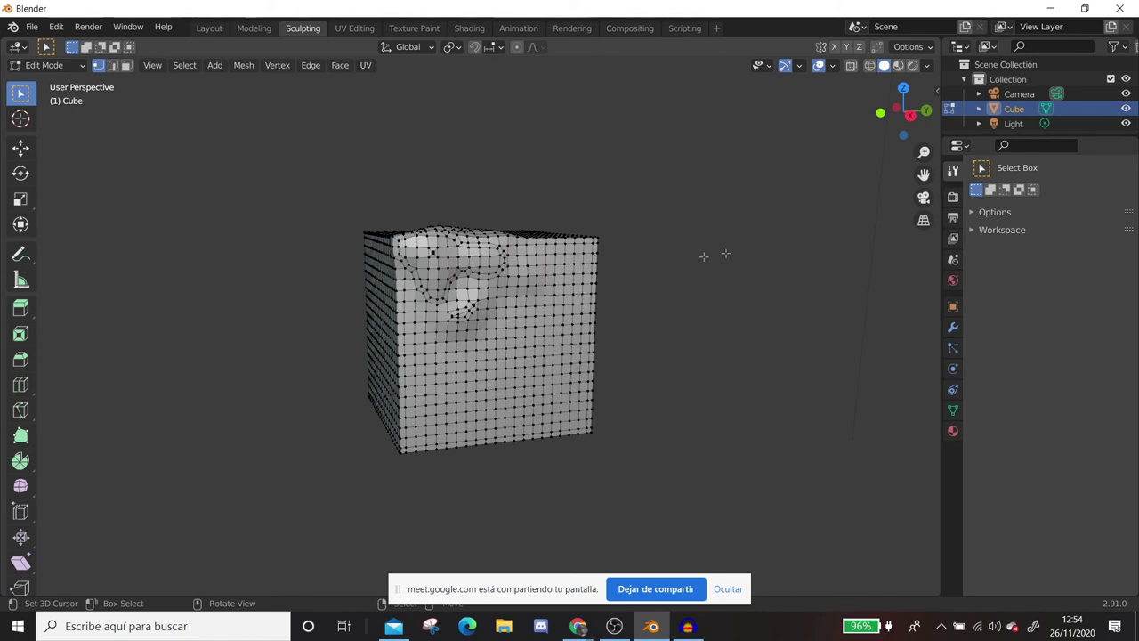
# In the Layout front orthographic view, add a view-aligned plane and scale it to 0.199.
pyautogui.click(210, 27)
pyautogui.moveTo(460, 322)
pyautogui.mouseDown(button='middle')
pyautogui.moveTo(386, 290)
pyautogui.moveTo(272, 277)
pyautogui.moveTo(472, 299)
pyautogui.moveTo(448, 270)
pyautogui.mouseUp(button='middle')
pyautogui.scroll(-2, 483, 298)
pyautogui.scroll(-2, 447, 270)
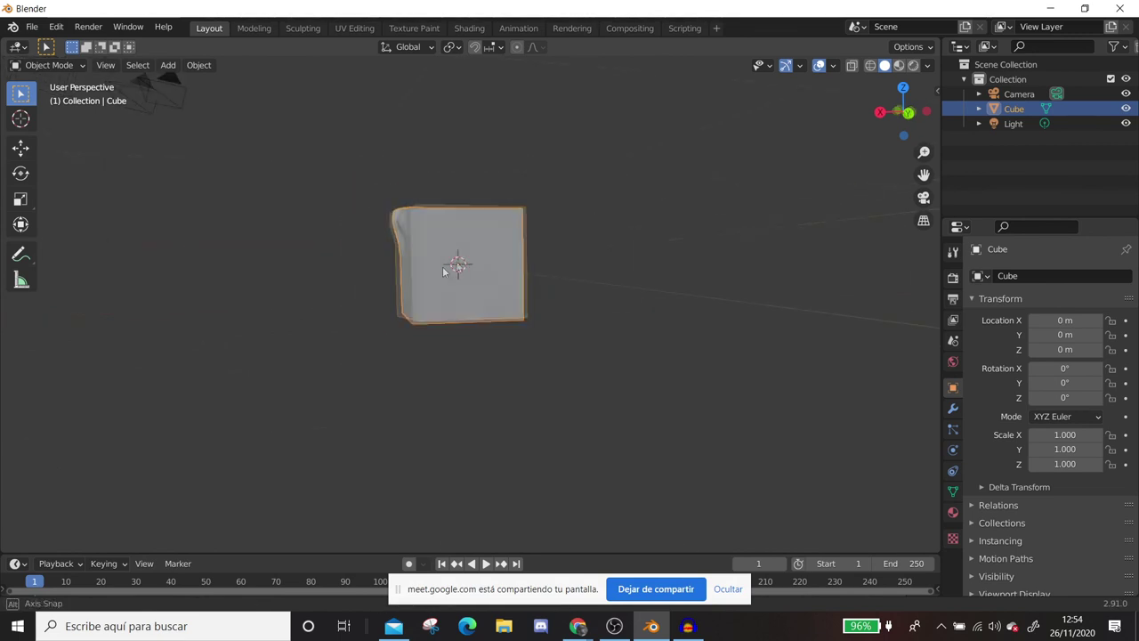
pyautogui.press('KP_1')
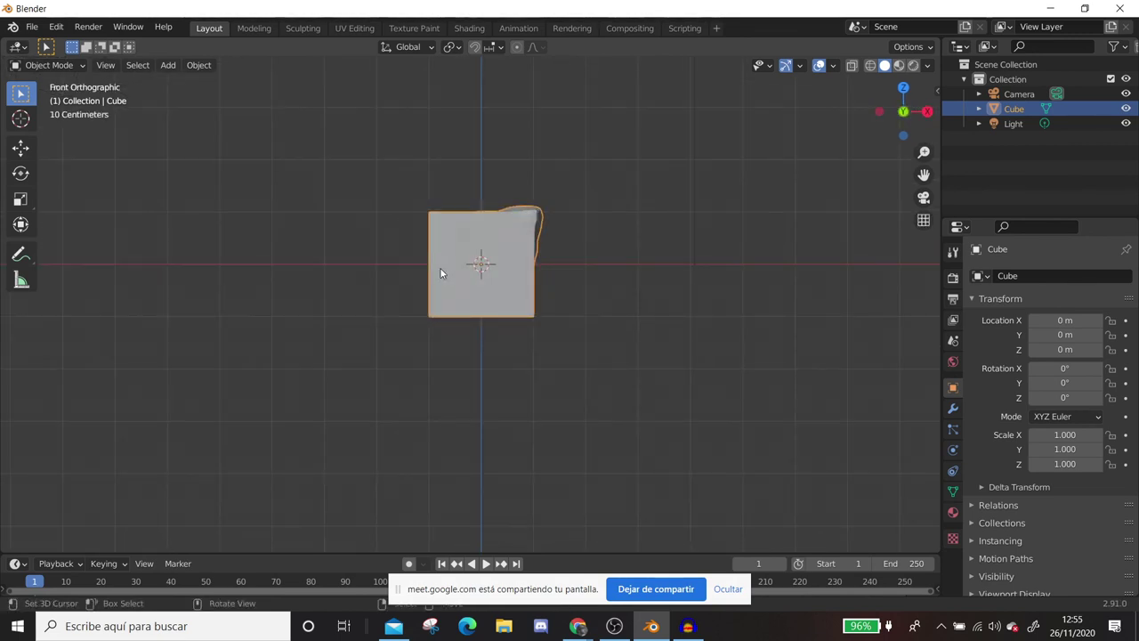
pyautogui.hotkey('shift', 'a')
pyautogui.click(479, 269)
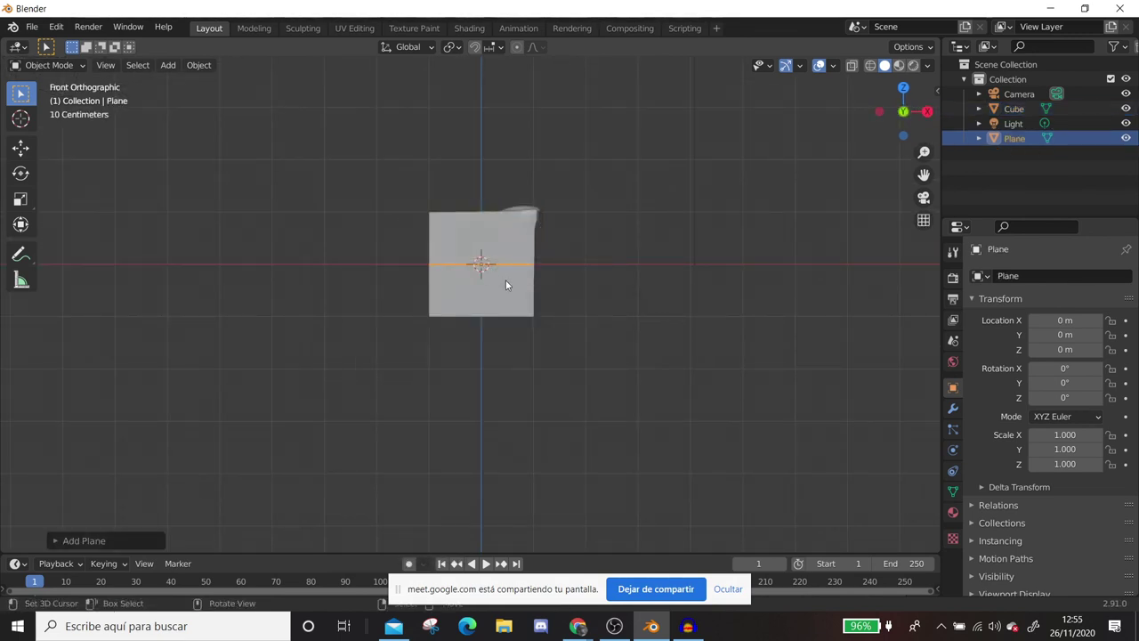
pyautogui.click(89, 540)
pyautogui.click(190, 452)
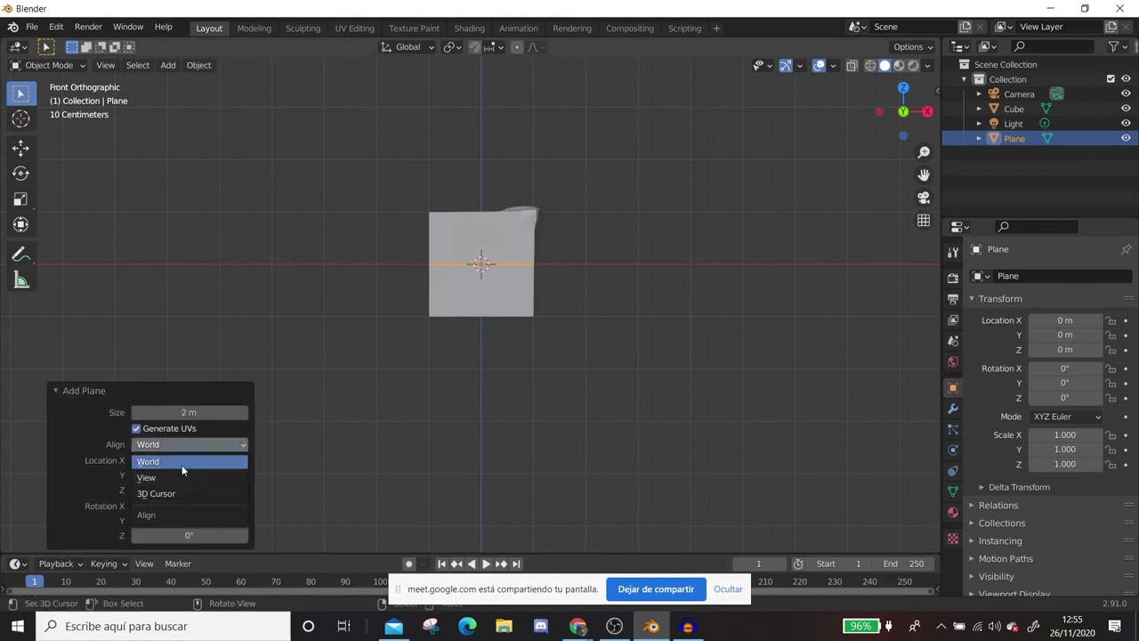
pyautogui.click(179, 475)
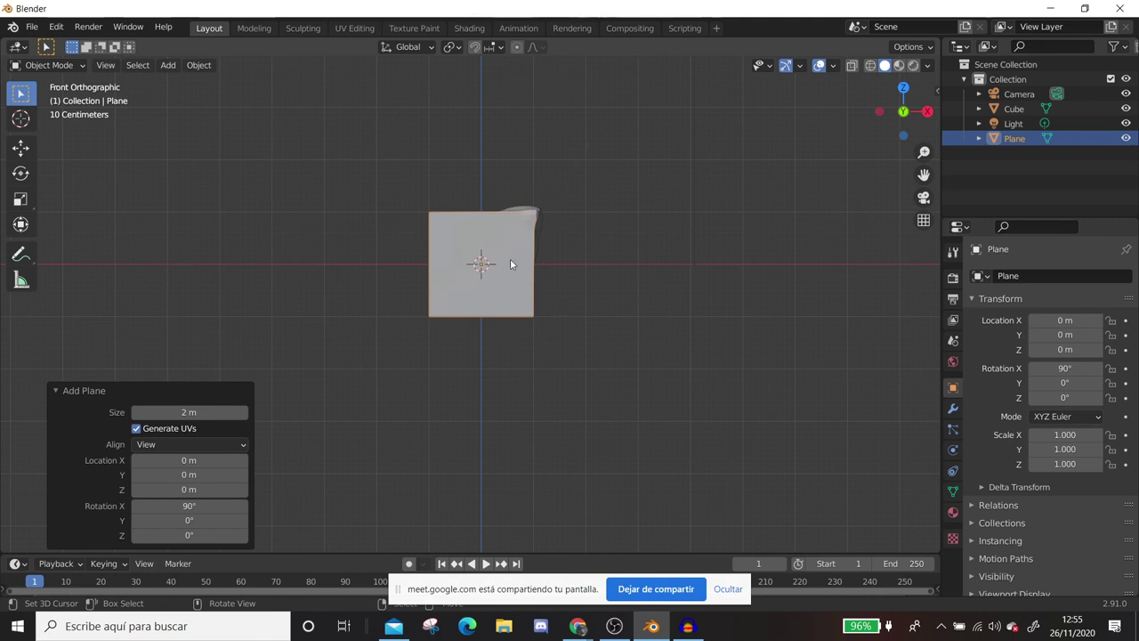
pyautogui.press('s')
pyautogui.click(508, 293)
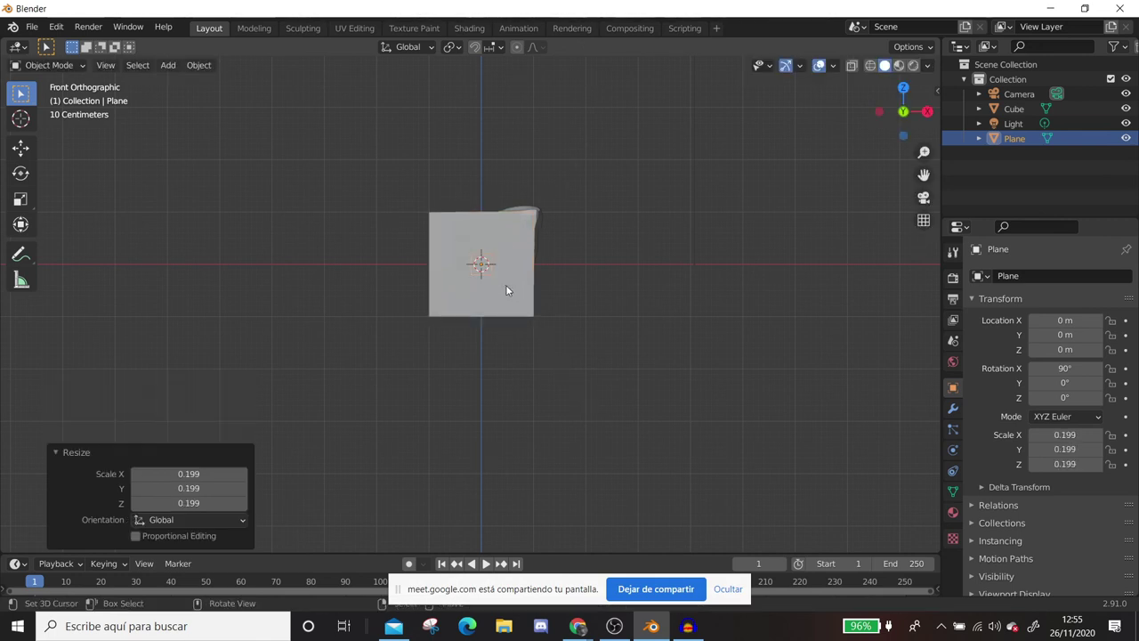
# Switch the selection between the Cube and Plane, and bring up the Add Modifier list.
pyautogui.scroll(3, 507, 290)
pyautogui.click(506, 237)
pyautogui.click(499, 232)
pyautogui.click(522, 191)
pyautogui.click(952, 407)
pyautogui.click(1034, 276)
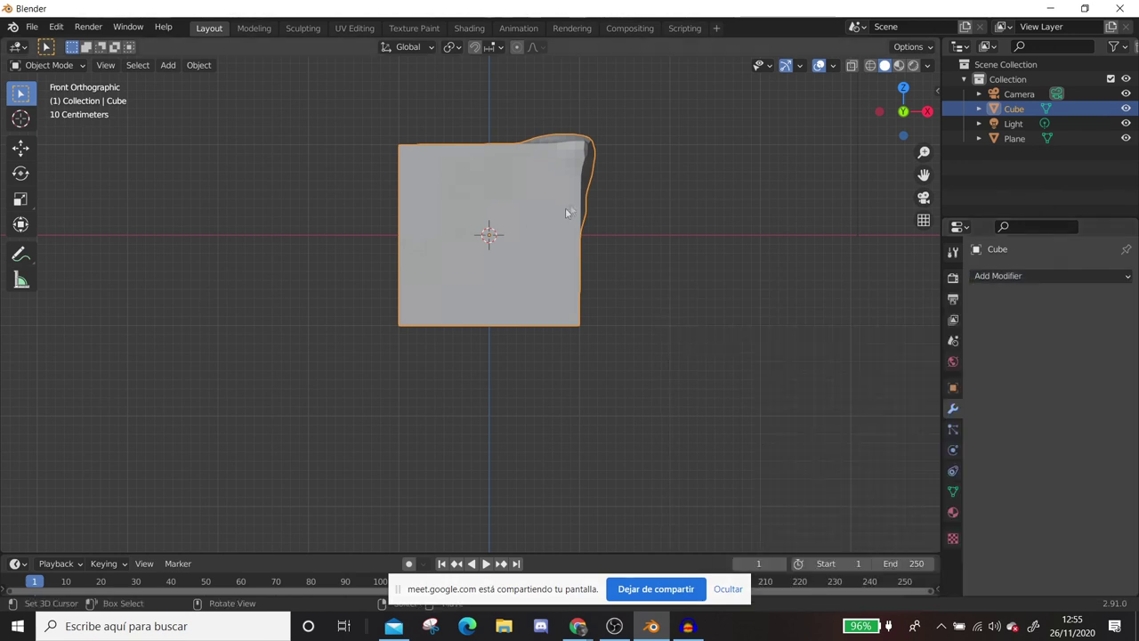
# Give the Plane a Shrinkwrap modifier with the Cube picked as its target.
pyautogui.click(463, 229)
pyautogui.click(1072, 278)
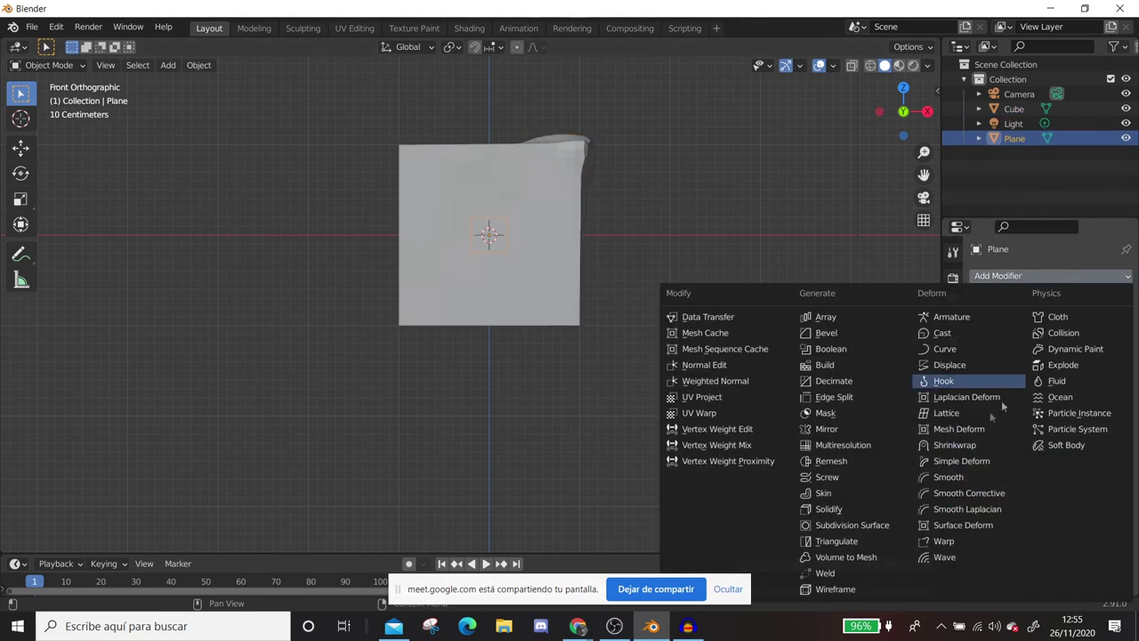
pyautogui.click(975, 447)
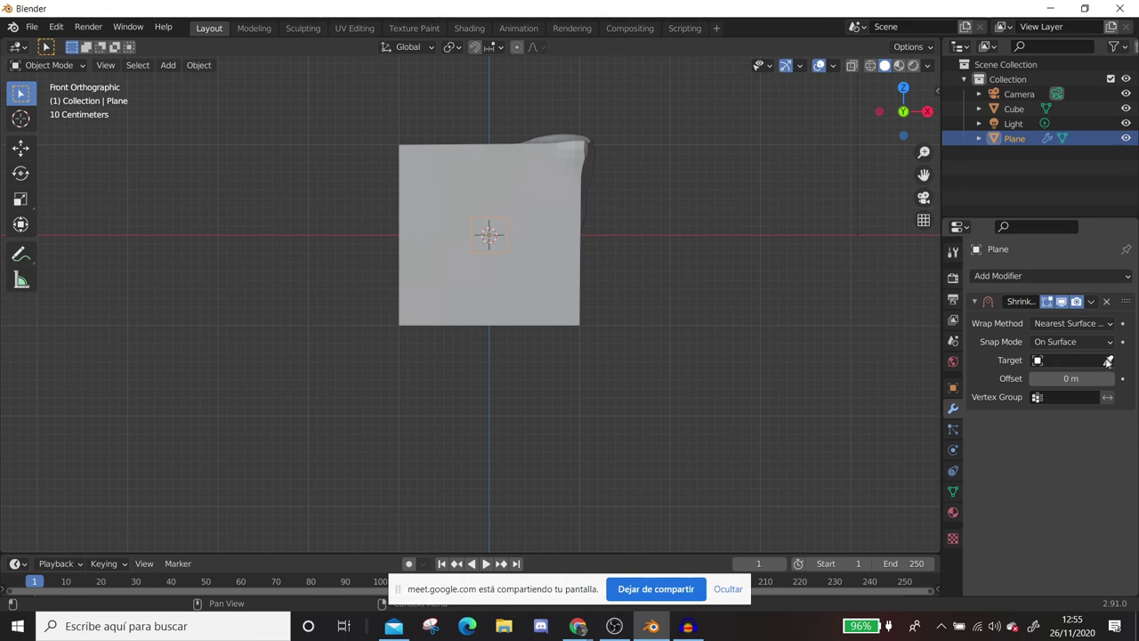
pyautogui.click(1109, 360)
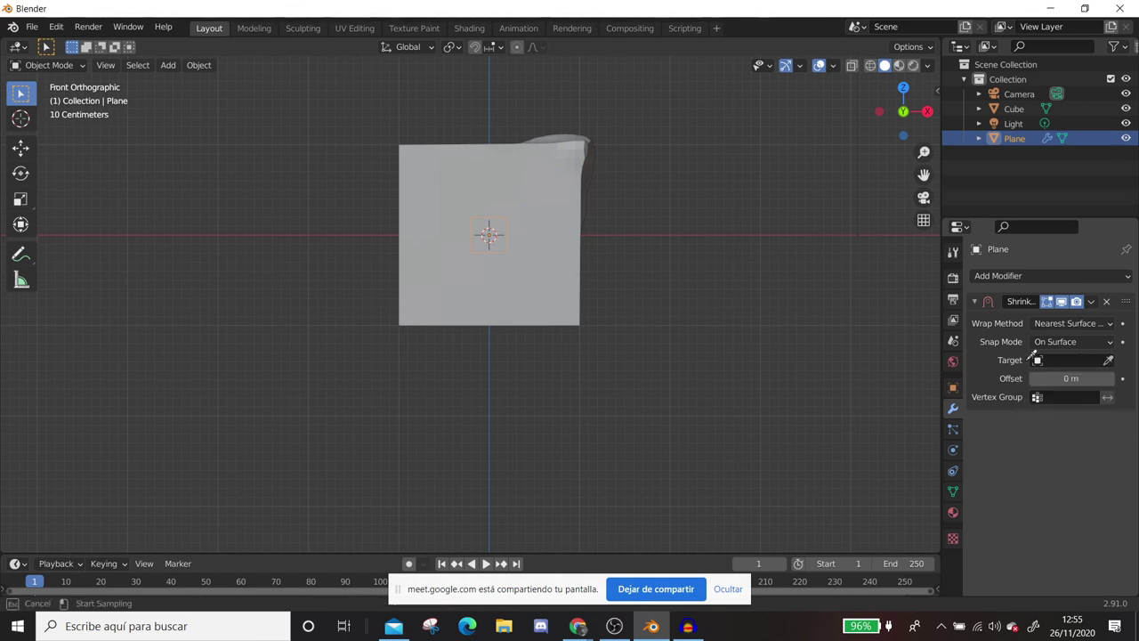
pyautogui.click(557, 165)
# Move the plane onto the cube's front face so it hugs the surface.
pyautogui.moveTo(556, 166)
pyautogui.mouseDown(button='middle')
pyautogui.moveTo(521, 250)
pyautogui.moveTo(377, 277)
pyautogui.mouseUp(button='middle')
pyautogui.scroll(-2, 380, 283)
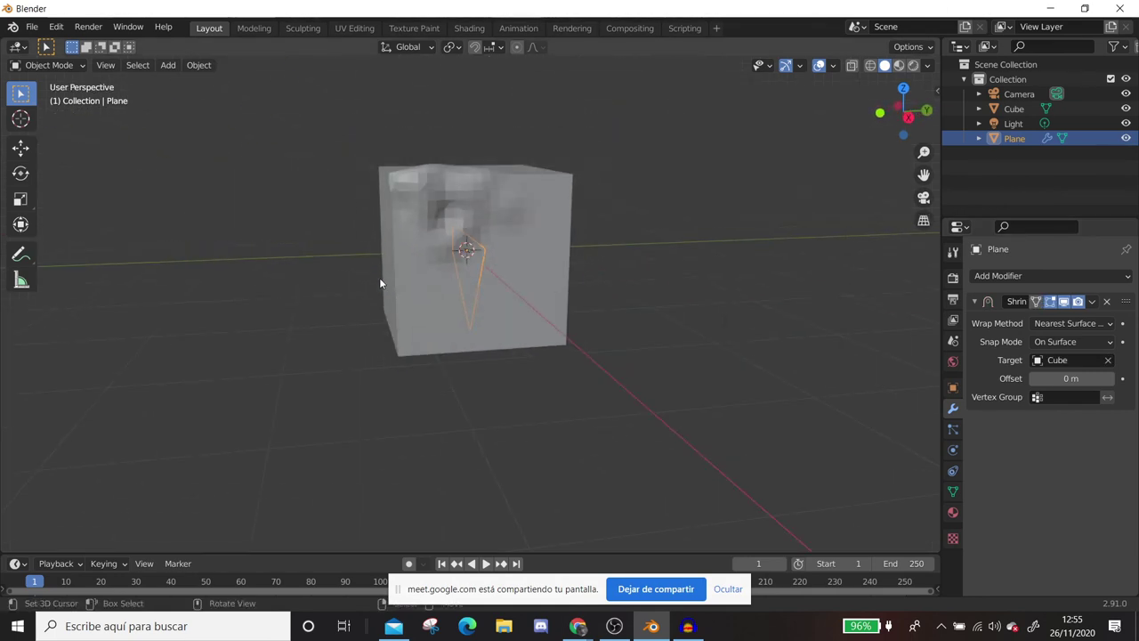
pyautogui.press('g')
pyautogui.click(386, 330)
pyautogui.moveTo(386, 330); pyautogui.dragTo(452, 321, button='middle')
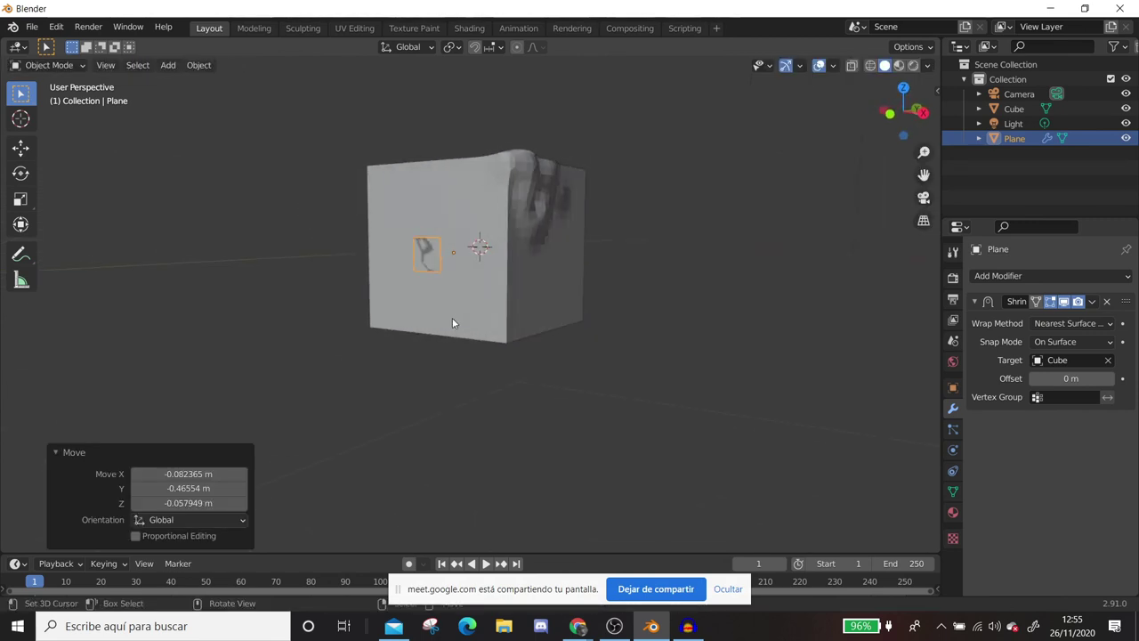
pyautogui.scroll(3, 452, 321)
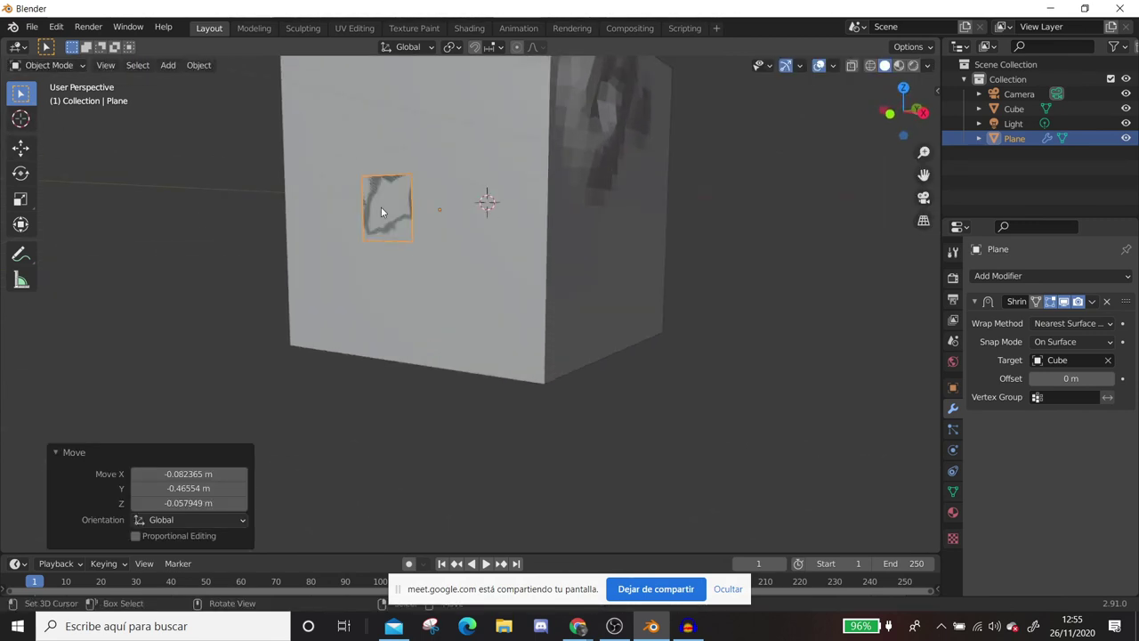
# In Edit Mode with wireframe shading, move a corner vertex to enlarge the plane.
pyautogui.press('Tab')
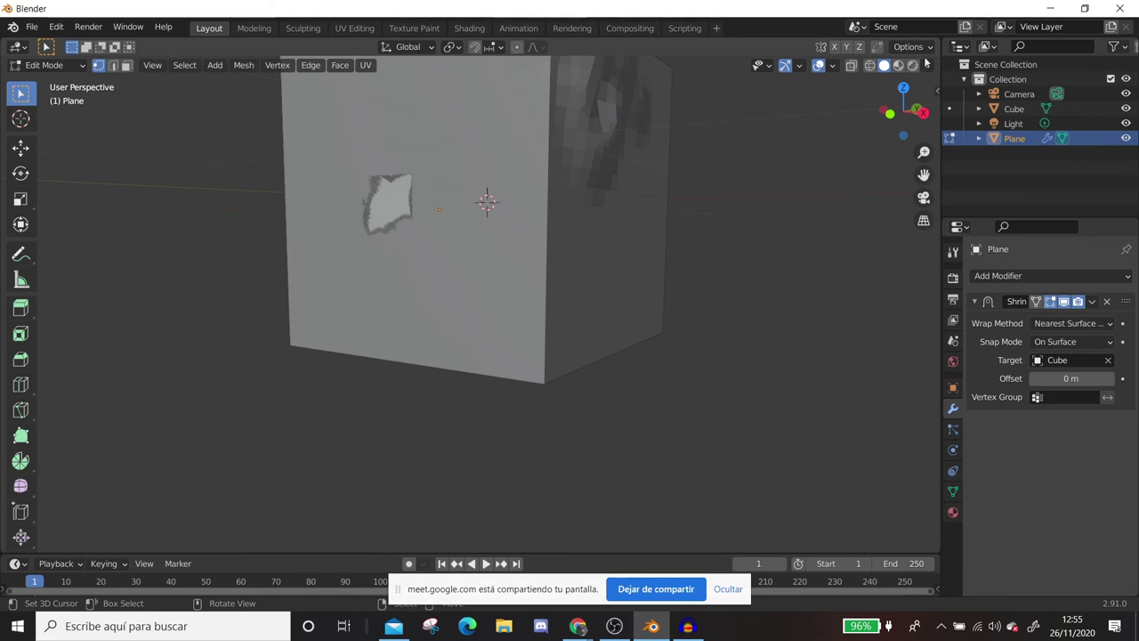
pyautogui.click(870, 65)
pyautogui.press('g')
pyautogui.click(490, 194)
pyautogui.moveTo(570, 204); pyautogui.dragTo(565, 233, button='middle')
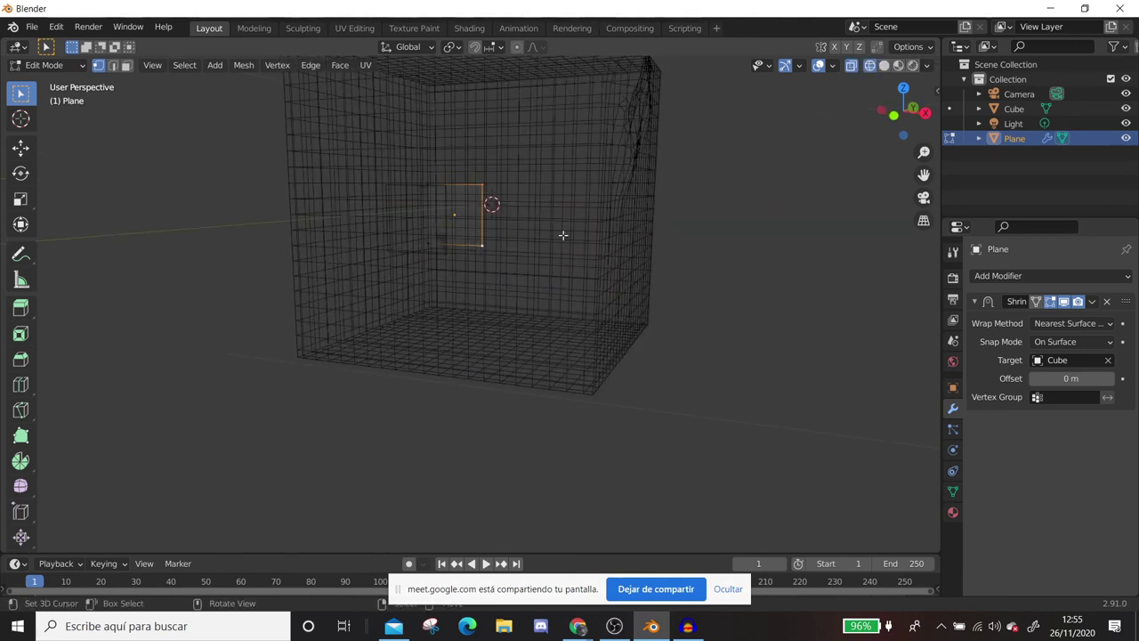
# Extrude three edge segments so the strip wraps around the cube.
pyautogui.press('e')
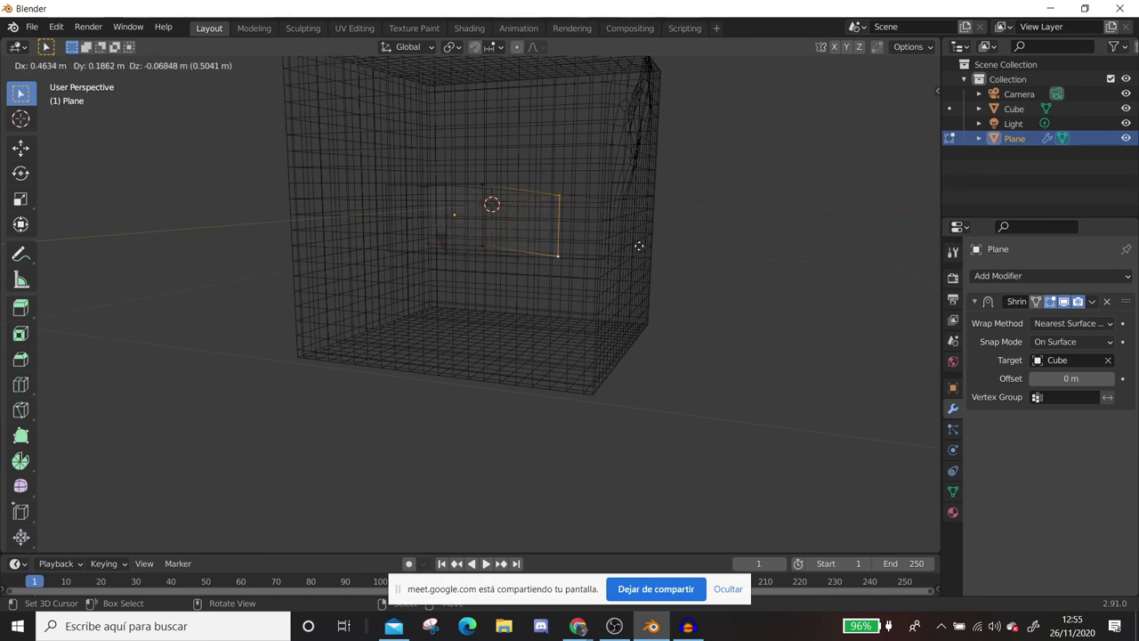
pyautogui.click(637, 240)
pyautogui.press('e')
pyautogui.click(693, 242)
pyautogui.moveTo(654, 249); pyautogui.dragTo(597, 275, button='middle')
pyautogui.press('e')
pyautogui.click(631, 279)
# Raise the Shrinkwrap offset to 0.2 m and return to Object Mode.
pyautogui.moveTo(1059, 378); pyautogui.dragTo(1099, 378)
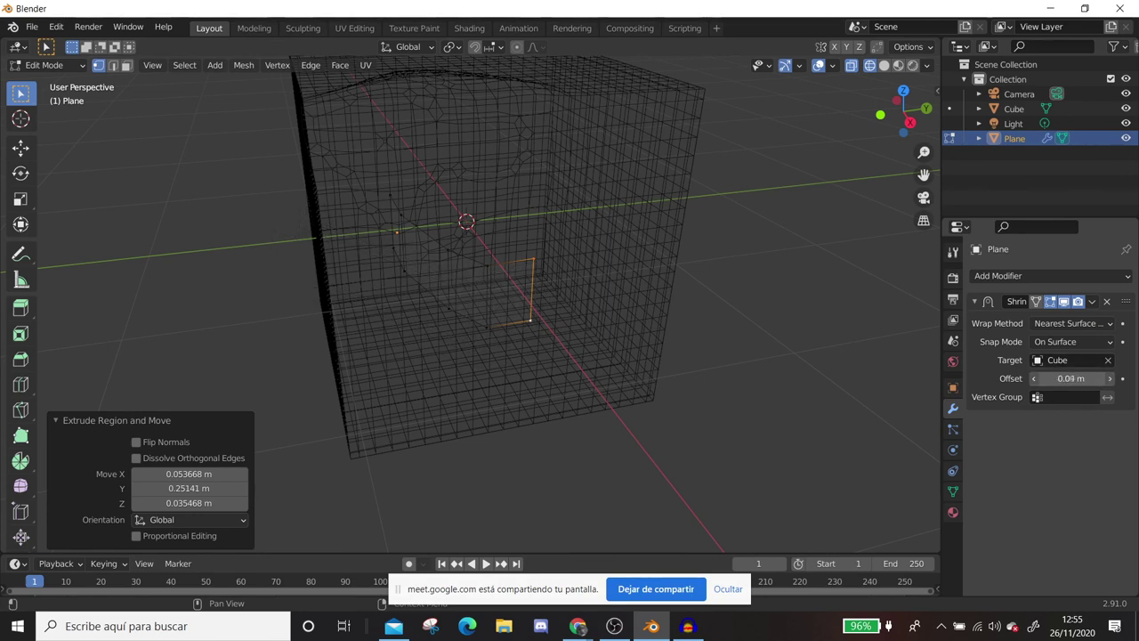
pyautogui.scroll(-3, 460, 294)
pyautogui.moveTo(496, 292)
pyautogui.mouseDown(button='middle')
pyautogui.moveTo(544, 285)
pyautogui.moveTo(407, 306)
pyautogui.moveTo(400, 296)
pyautogui.mouseUp(button='middle')
pyautogui.press('Tab')
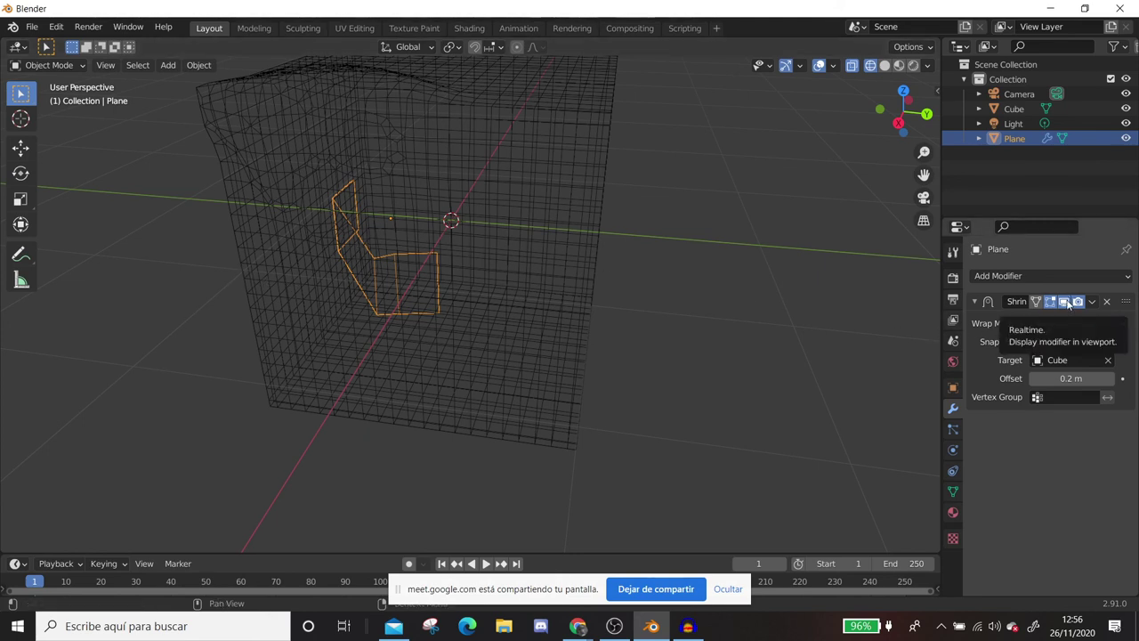
# Hide the Cube in the Outliner, switch to Solid shading, and enter Edit Mode on the strip.
pyautogui.click(1126, 108)
pyautogui.moveTo(532, 199); pyautogui.dragTo(620, 166, button='middle')
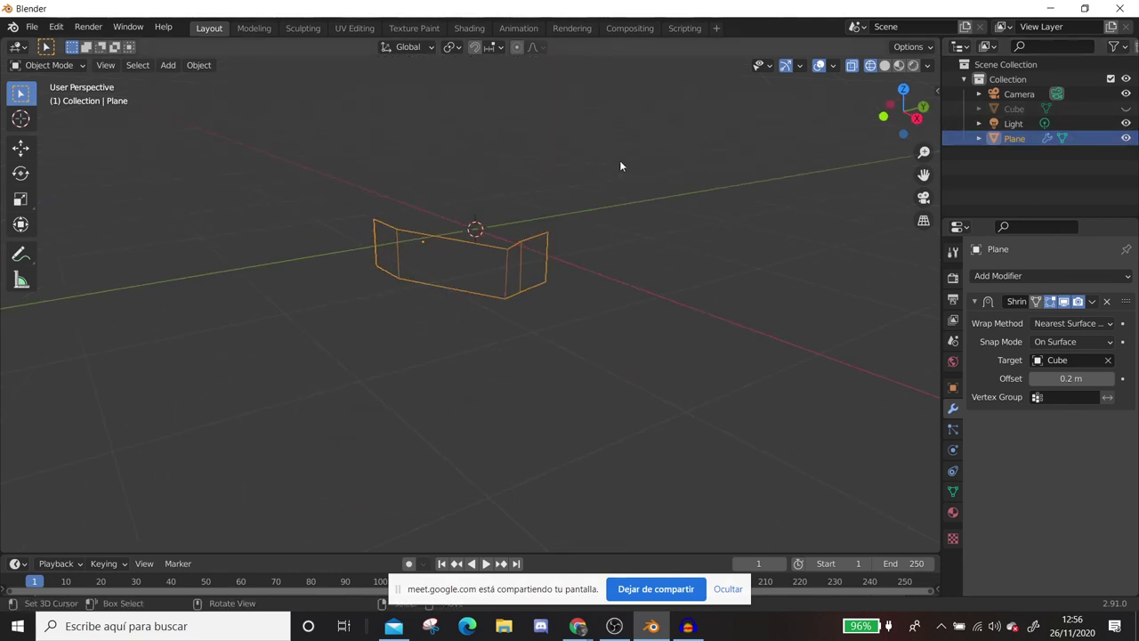
pyautogui.click(885, 65)
pyautogui.moveTo(534, 218)
pyautogui.mouseDown(button='middle')
pyautogui.moveTo(407, 333)
pyautogui.moveTo(441, 247)
pyautogui.mouseUp(button='middle')
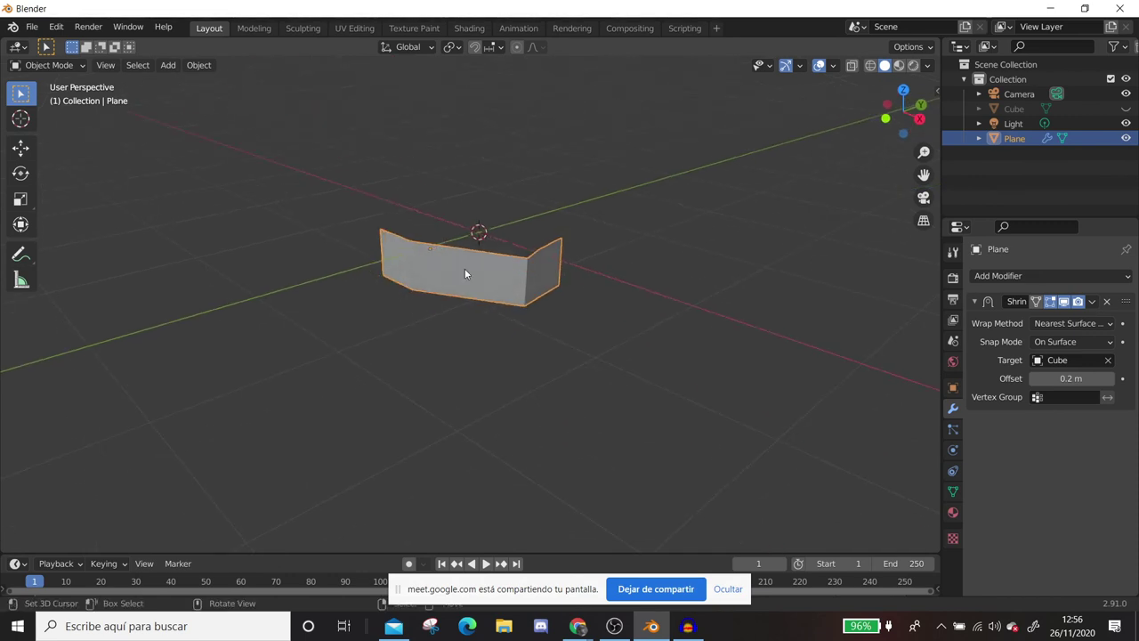
pyautogui.press('Tab')
# Add a loop cut across the plane strip and slide it near the strip's left edge.
pyautogui.hotkey('ctrl', 'r')
pyautogui.click(465, 268)
pyautogui.rightClick(465, 268)
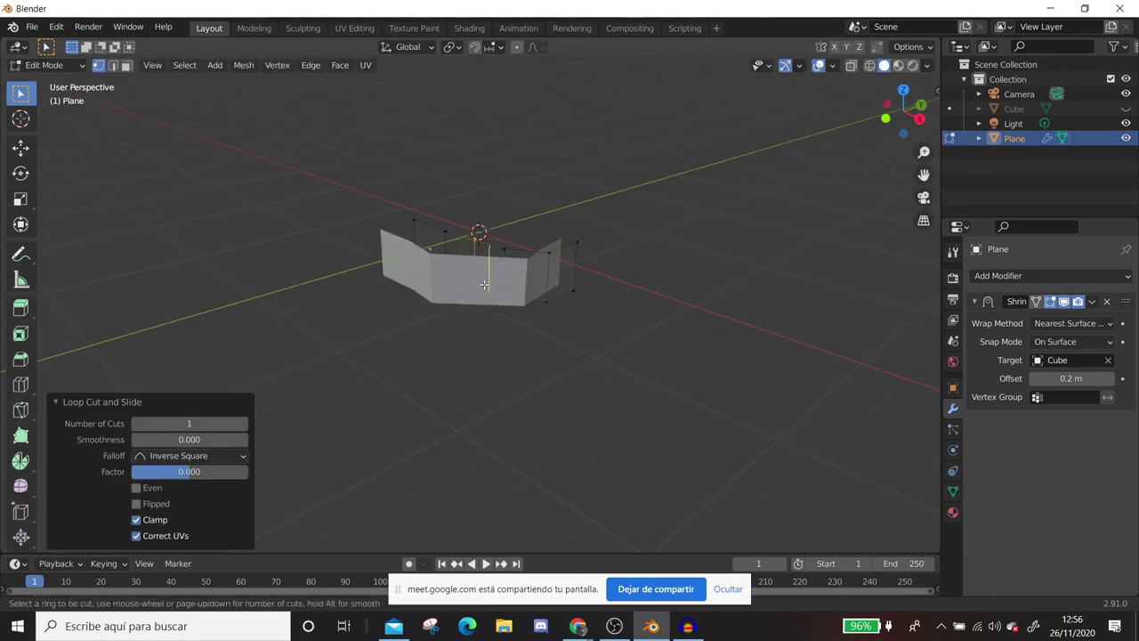
pyautogui.press('g')
pyautogui.press('g')
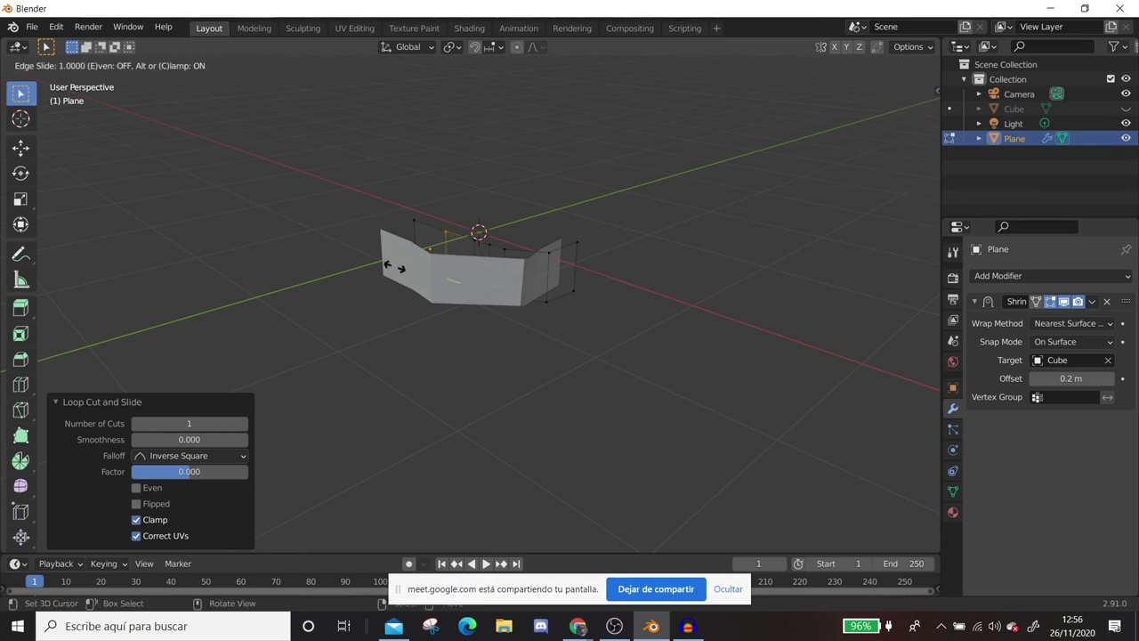
pyautogui.click(395, 266)
# Inspect the strip, then stop screen sharing and minimize Blender to reveal the Google Meet call.
pyautogui.moveTo(394, 266)
pyautogui.mouseDown(button='middle')
pyautogui.moveTo(715, 247)
pyautogui.moveTo(530, 233)
pyautogui.mouseUp(button='middle')
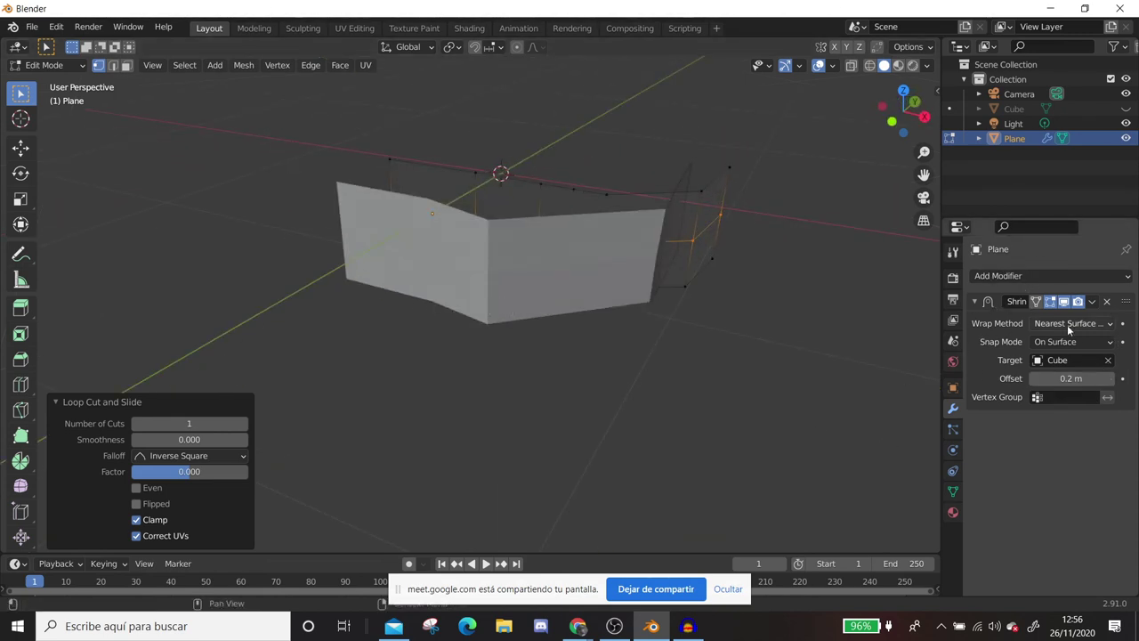
pyautogui.moveTo(676, 267); pyautogui.dragTo(593, 184, button='middle')
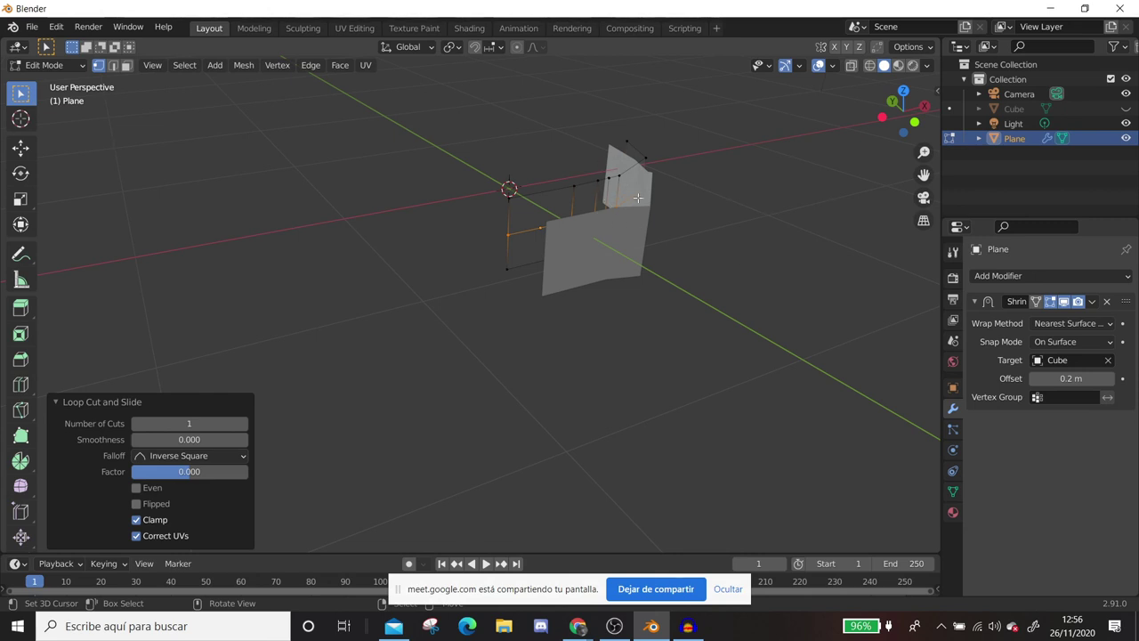
pyautogui.scroll(1, 637, 198)
pyautogui.scroll(-2, 637, 198)
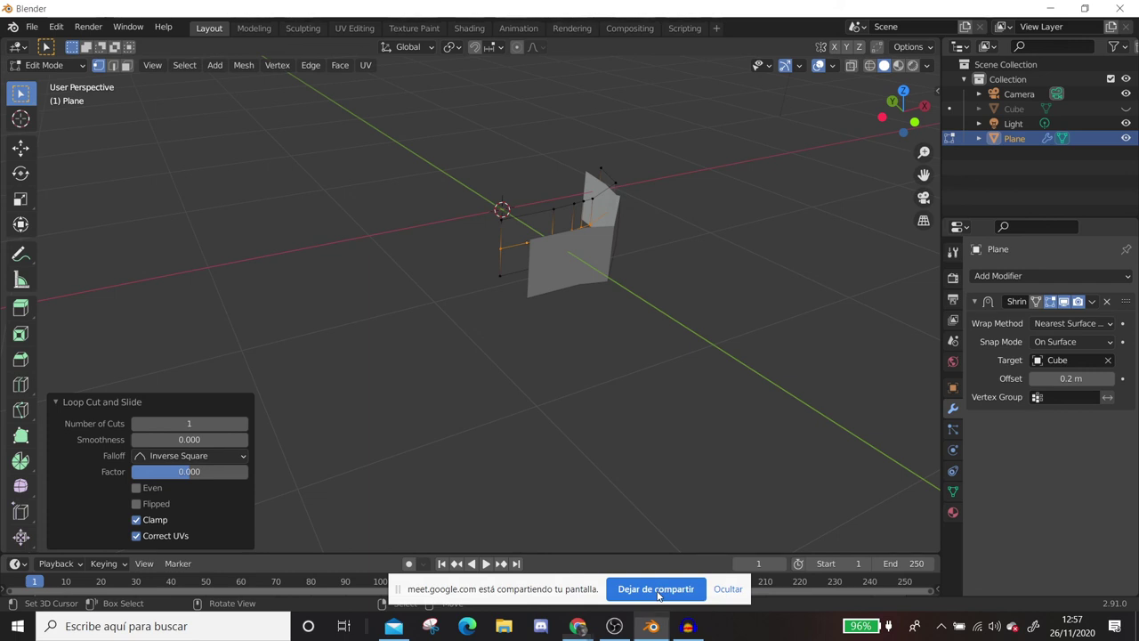
pyautogui.click(657, 589)
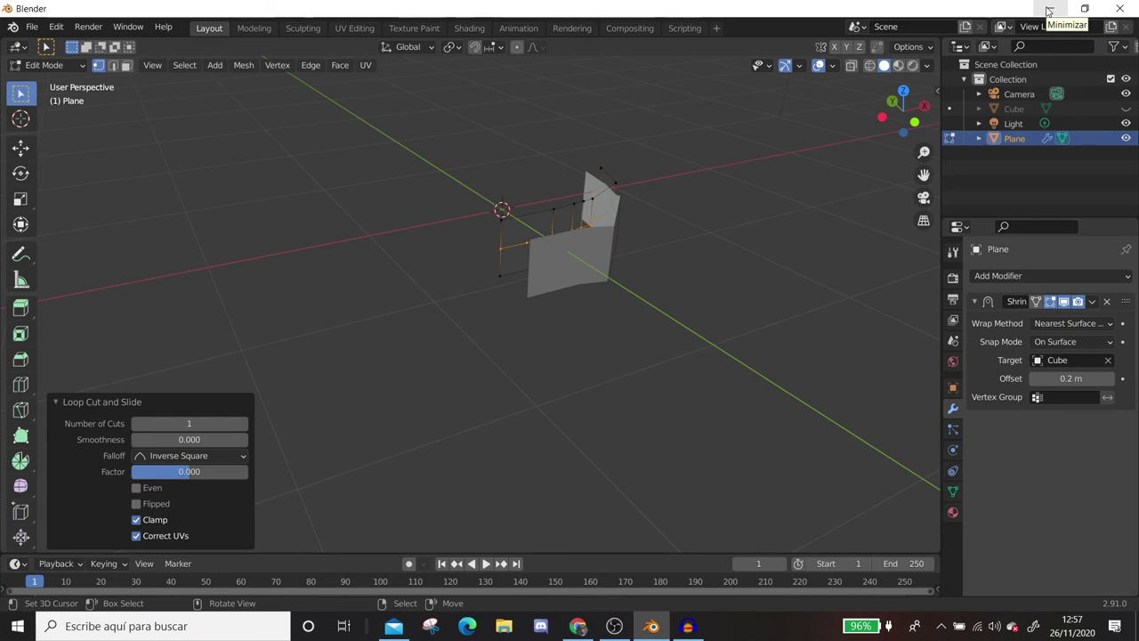
pyautogui.click(1049, 11)
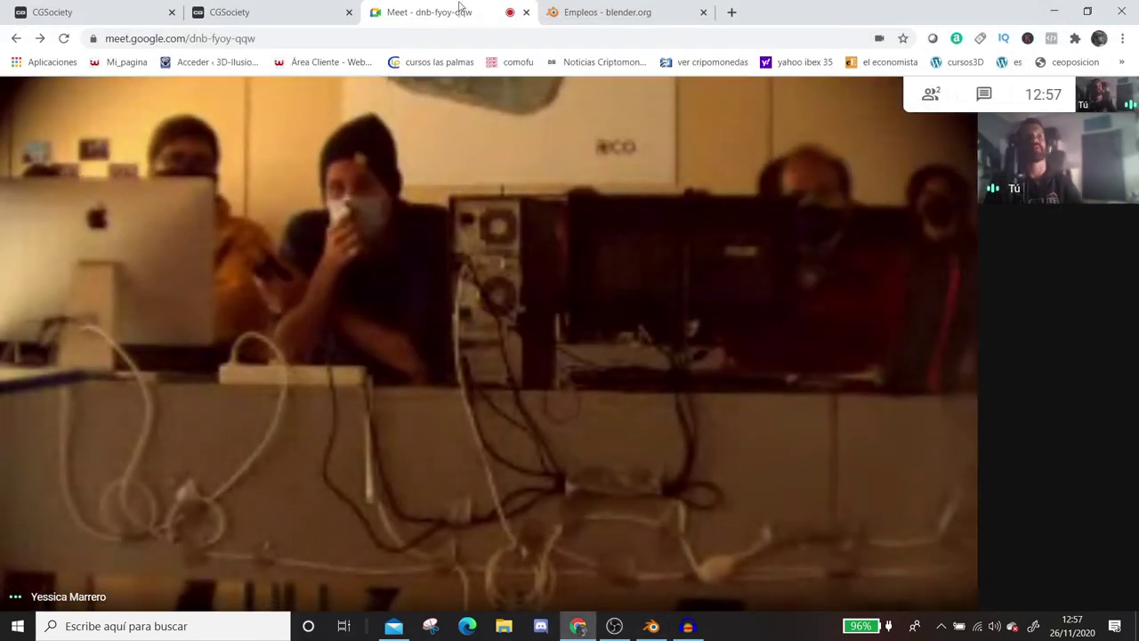